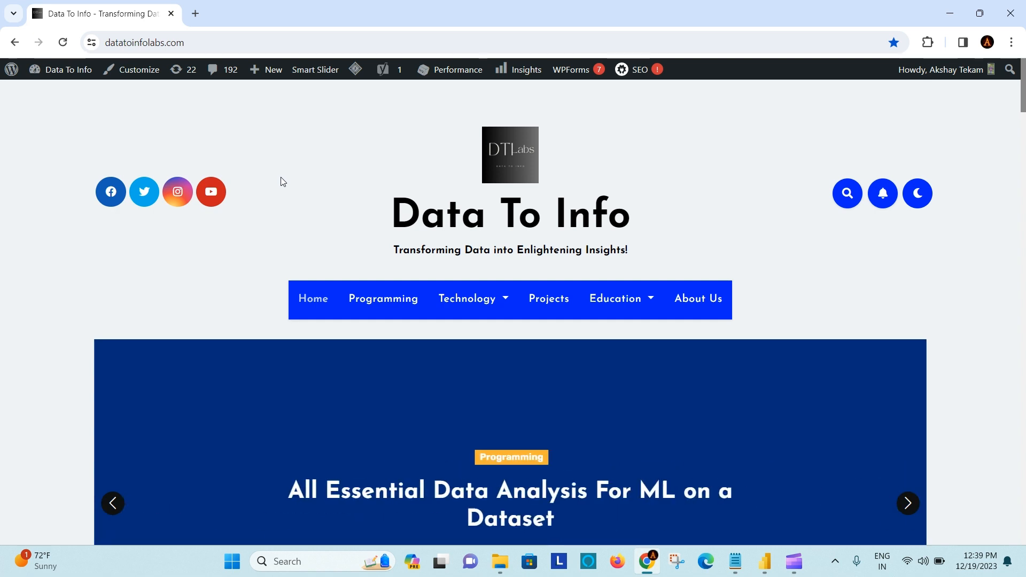
{"action": "left_click", "coordinate": [230, 42]}
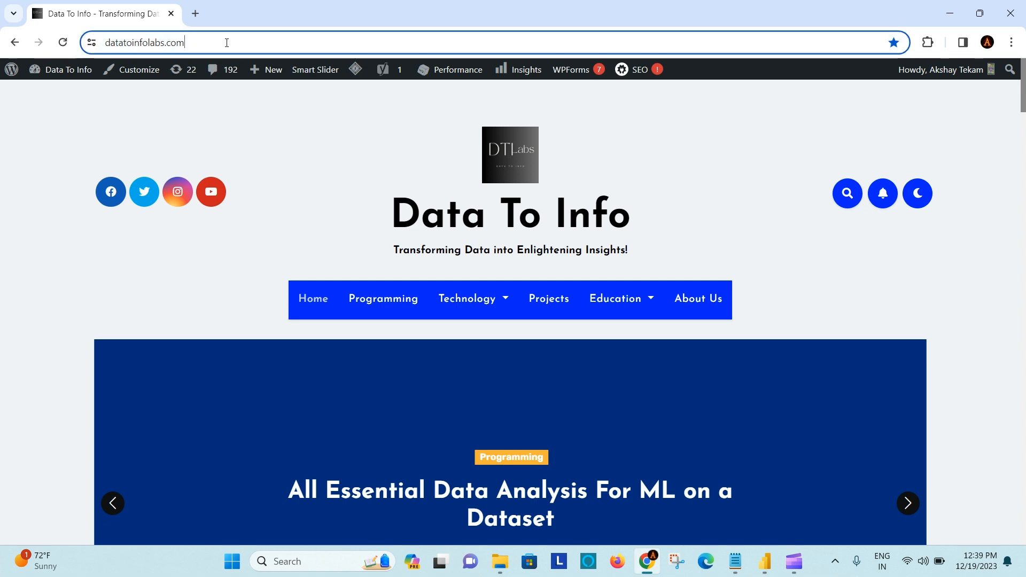
{"action": "left_click", "coordinate": [281, 200]}
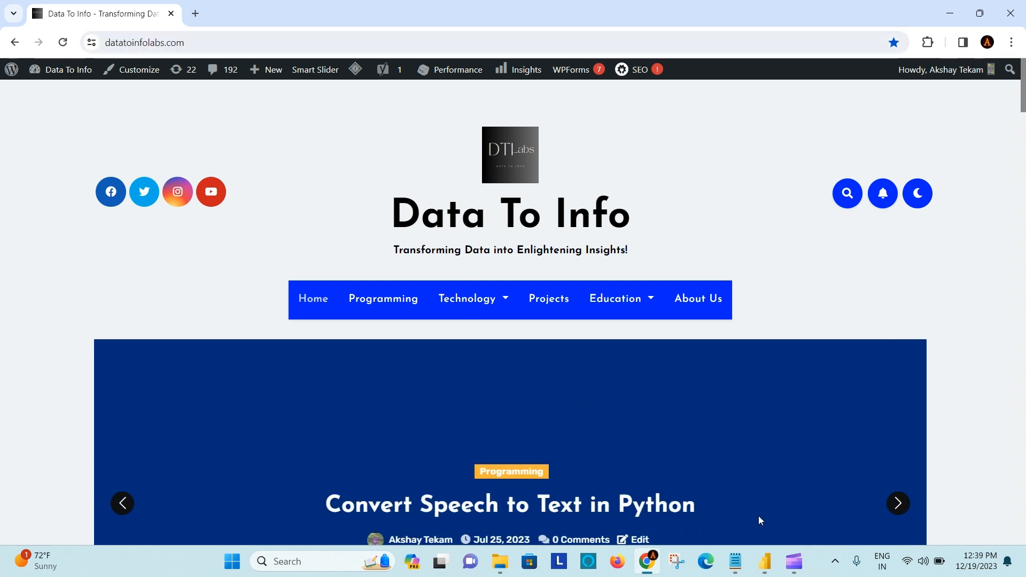
Step: Switch to Power BI Desktop and examine the field list of the Orders table
{"action": "left_click", "coordinate": [768, 570]}
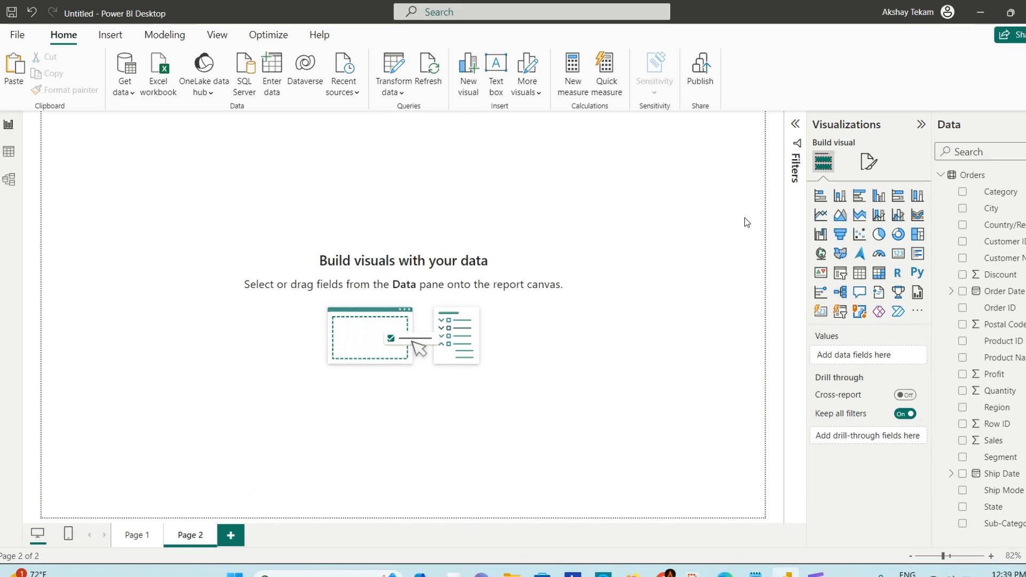
{"action": "left_click", "coordinate": [942, 175]}
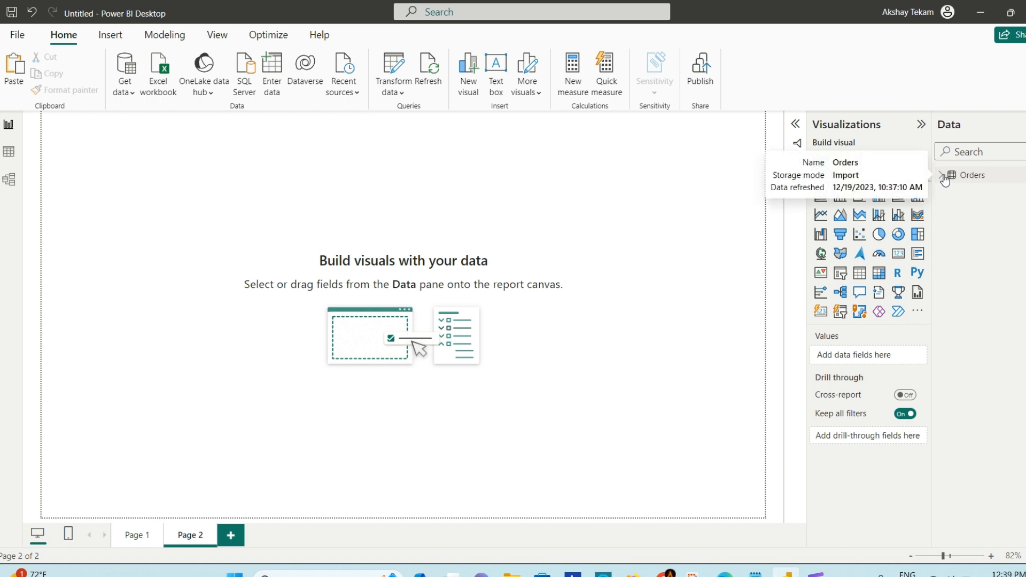
{"action": "left_click", "coordinate": [943, 178]}
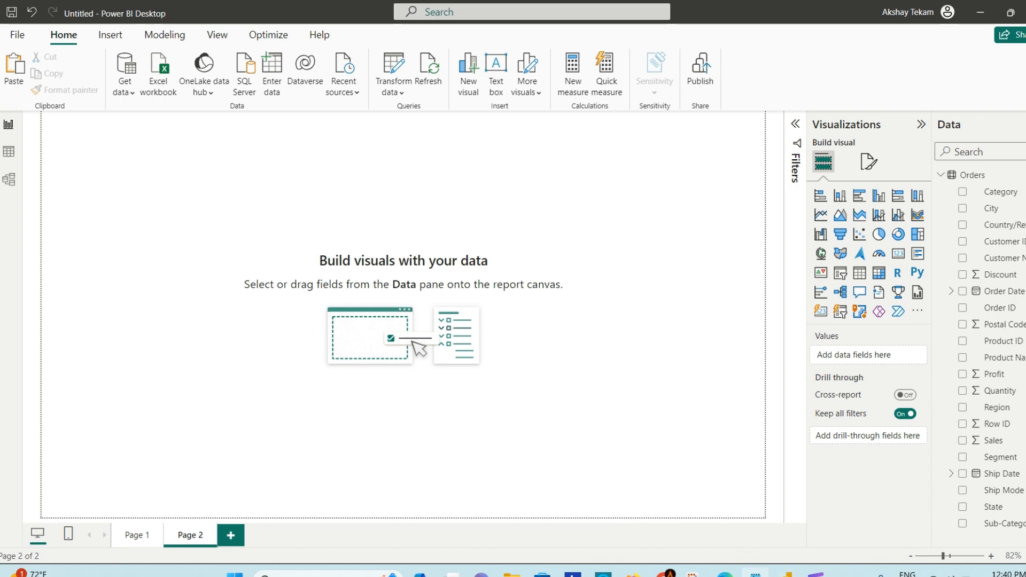
Step: Open the Reports notes in Notepad and read through the description of what reports are designed to provide
{"action": "left_click", "coordinate": [755, 570]}
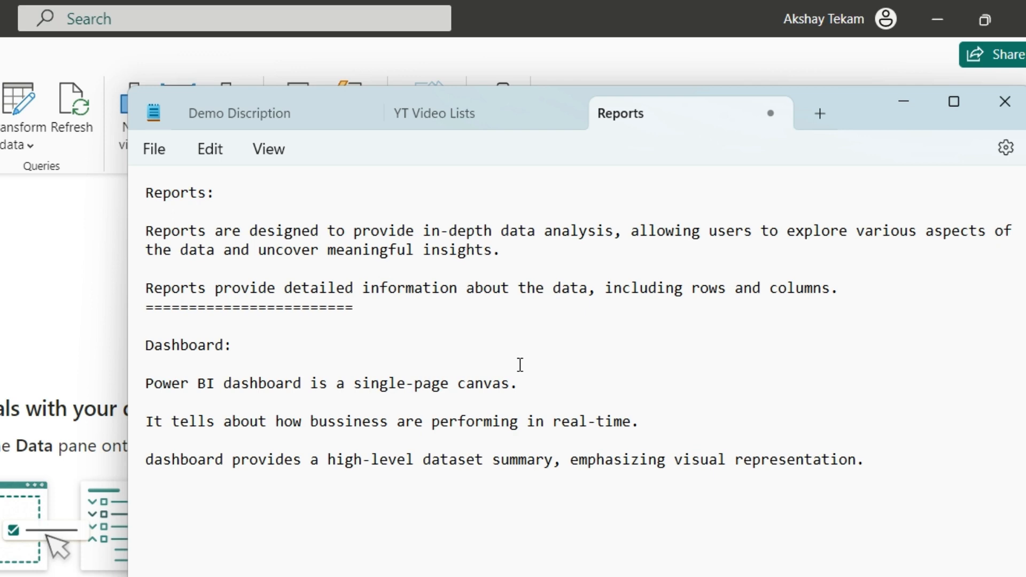
{"action": "left_click", "coordinate": [251, 195]}
{"action": "left_click", "coordinate": [240, 207]}
{"action": "left_click_drag", "start_coordinate": [146, 231], "coordinate": [887, 258]}
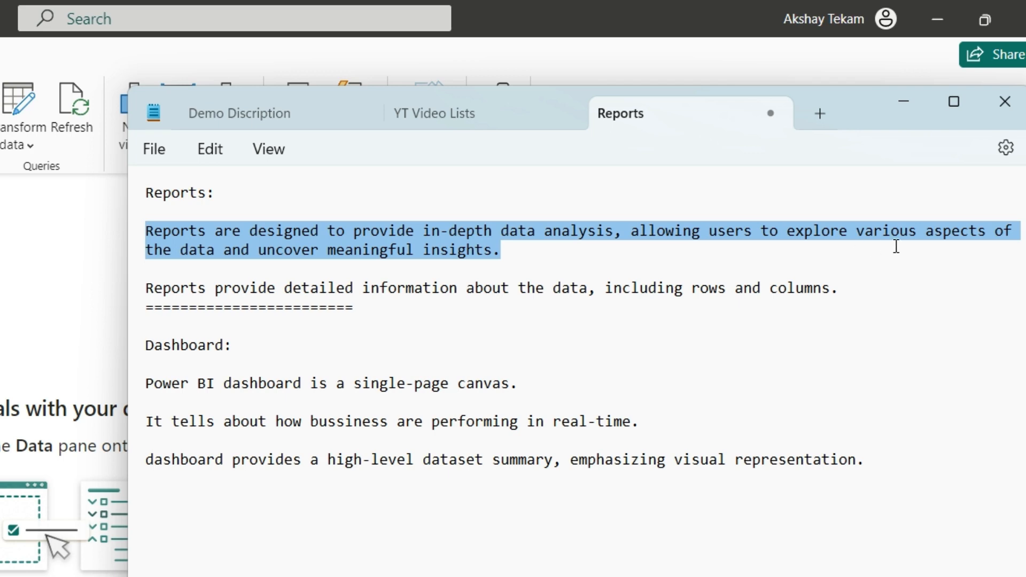
{"action": "left_click", "coordinate": [552, 259]}
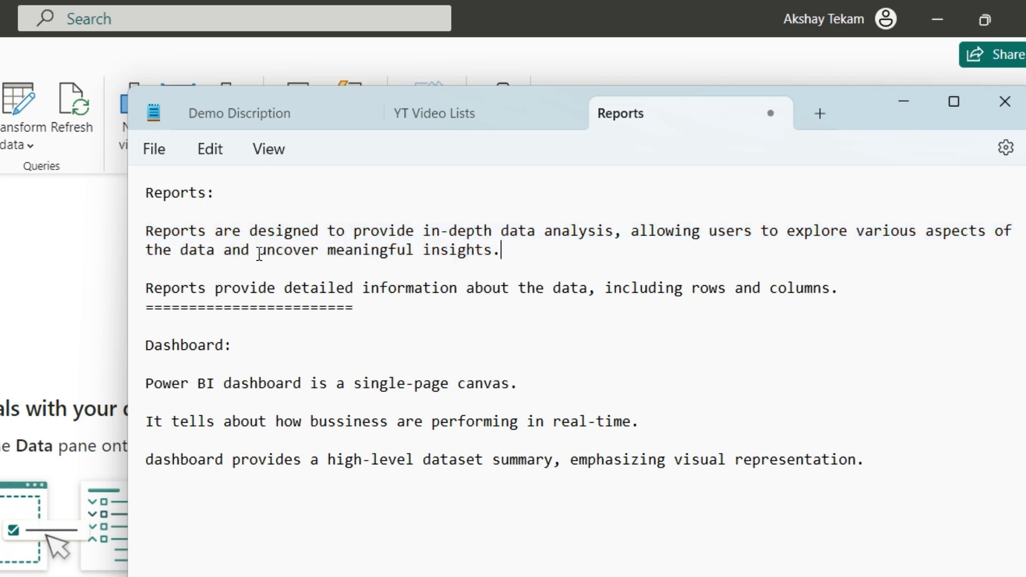
{"action": "left_click_drag", "start_coordinate": [259, 250], "coordinate": [515, 250]}
{"action": "left_click", "coordinate": [527, 251]}
{"action": "left_click_drag", "start_coordinate": [415, 225], "coordinate": [614, 225]}
{"action": "left_click", "coordinate": [548, 259]}
{"action": "left_click", "coordinate": [165, 289]}
{"action": "left_click_drag", "start_coordinate": [147, 289], "coordinate": [863, 290]}
{"action": "left_click", "coordinate": [863, 290]}
Step: Read through the Dashboard section of the notes, then minimize Notepad to return to Power BI Desktop
{"action": "left_click_drag", "start_coordinate": [241, 346], "coordinate": [145, 339]}
{"action": "left_click", "coordinate": [510, 382]}
{"action": "left_click", "coordinate": [532, 383]}
{"action": "left_click_drag", "start_coordinate": [520, 385], "coordinate": [138, 378]}
{"action": "left_click", "coordinate": [546, 380]}
{"action": "left_click_drag", "start_coordinate": [546, 381], "coordinate": [320, 381]}
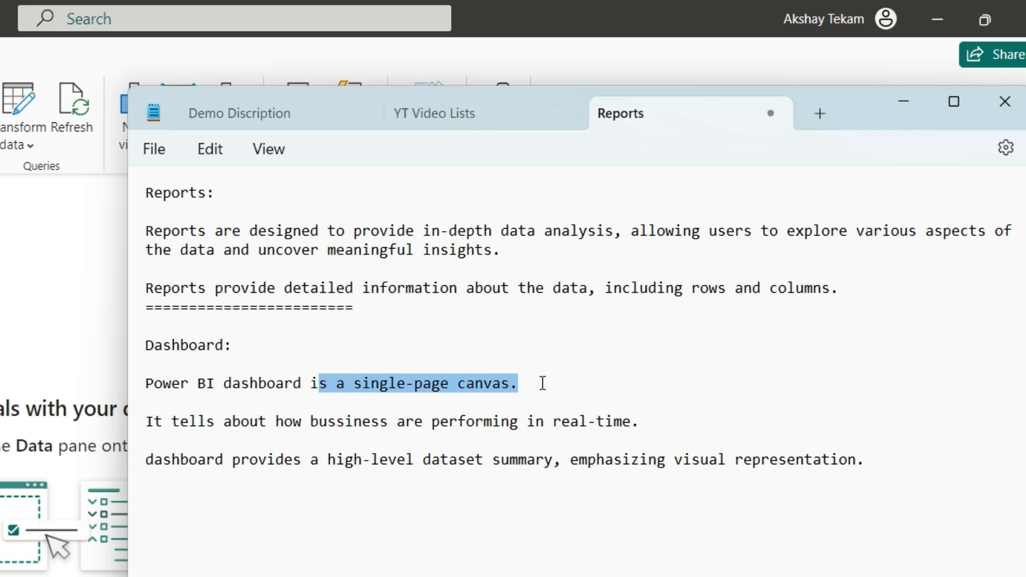
{"action": "left_click", "coordinate": [580, 385]}
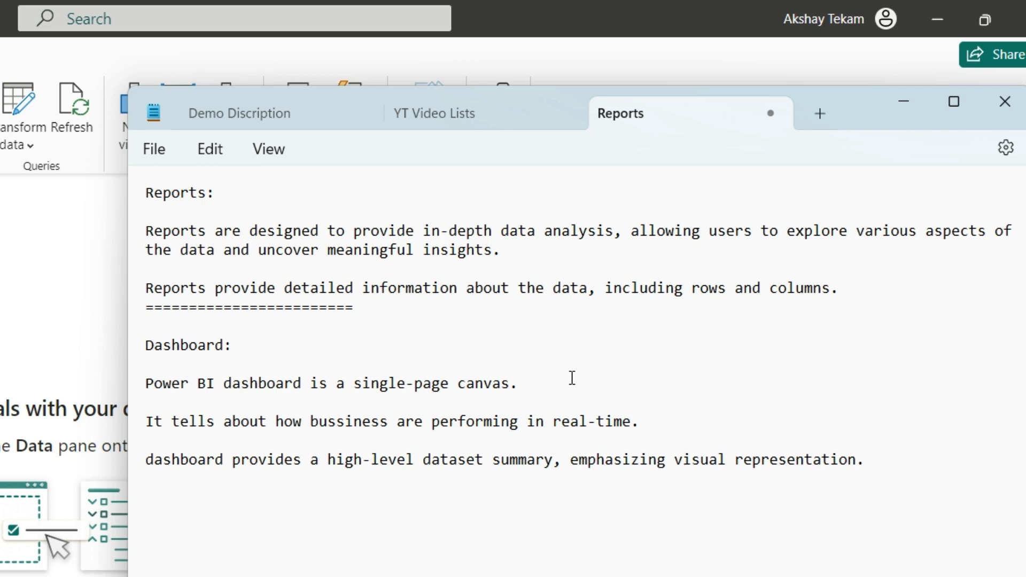
{"action": "left_click", "coordinate": [533, 383]}
{"action": "left_click_drag", "start_coordinate": [534, 382], "coordinate": [354, 390]}
{"action": "left_click", "coordinate": [553, 389]}
{"action": "left_click_drag", "start_coordinate": [150, 417], "coordinate": [642, 428]}
{"action": "left_click", "coordinate": [646, 420]}
{"action": "left_click_drag", "start_coordinate": [166, 459], "coordinate": [891, 466]}
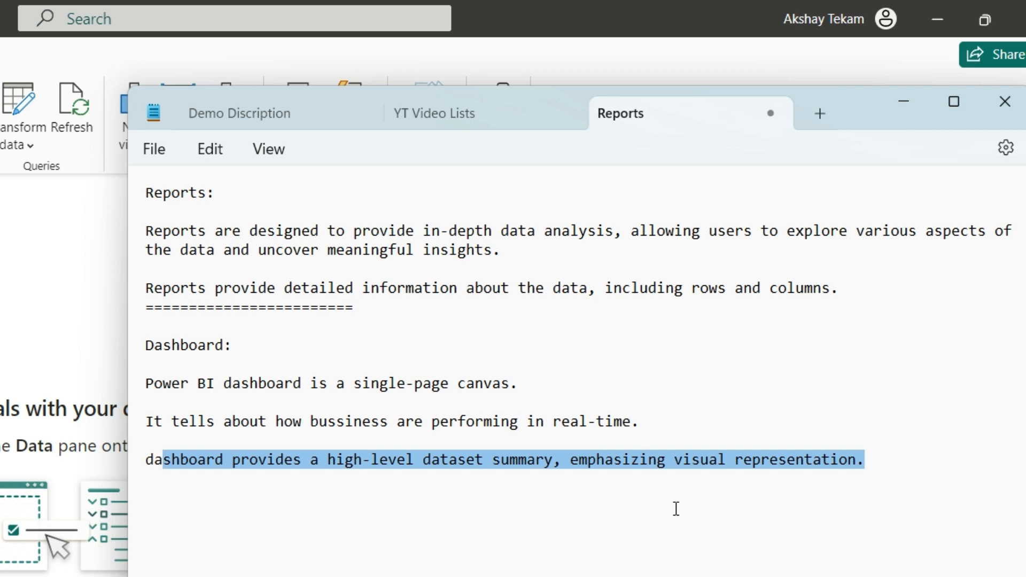
{"action": "left_click", "coordinate": [652, 414]}
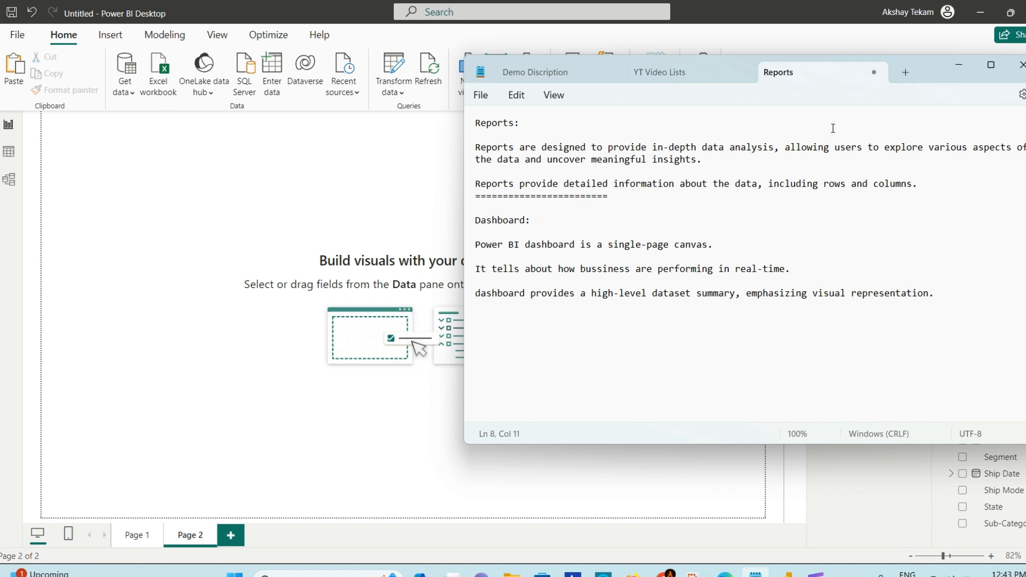
{"action": "left_click", "coordinate": [957, 66]}
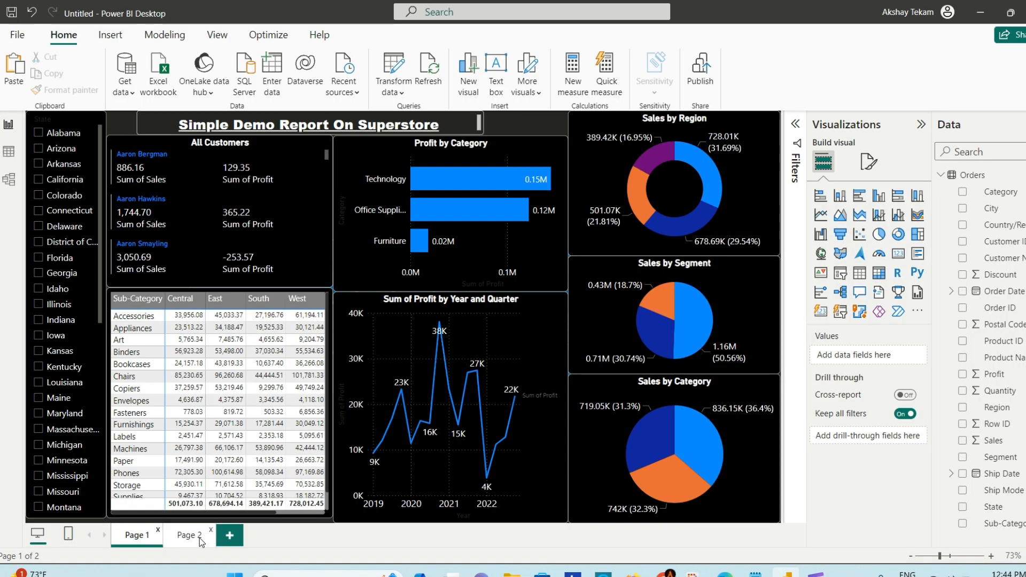
Step: On the blank Page 2, set the canvas background color to black with 0% transparency
{"action": "left_click", "coordinate": [191, 535]}
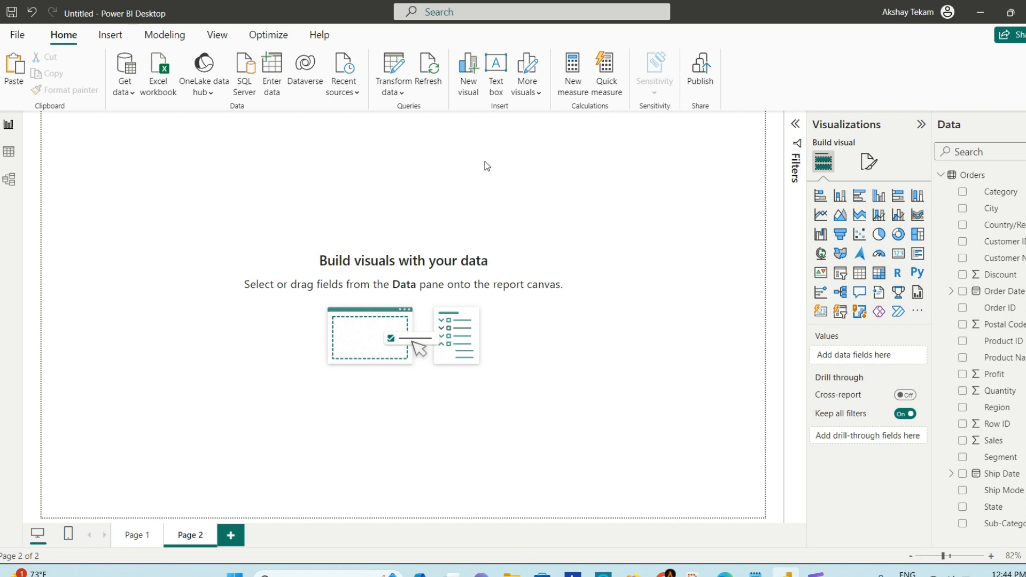
{"action": "left_click", "coordinate": [869, 163]}
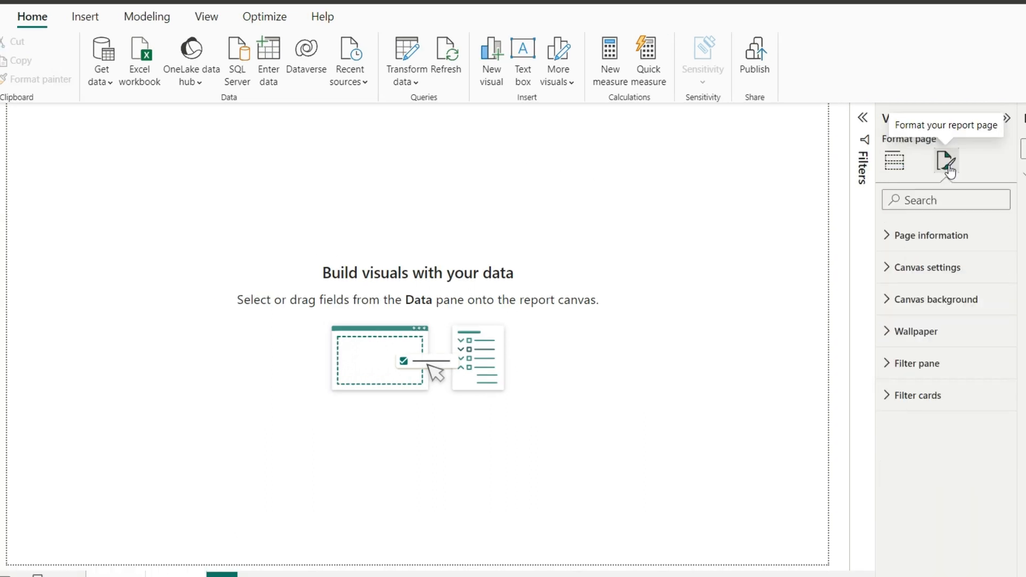
{"action": "left_click", "coordinate": [915, 277]}
{"action": "left_click", "coordinate": [915, 276]}
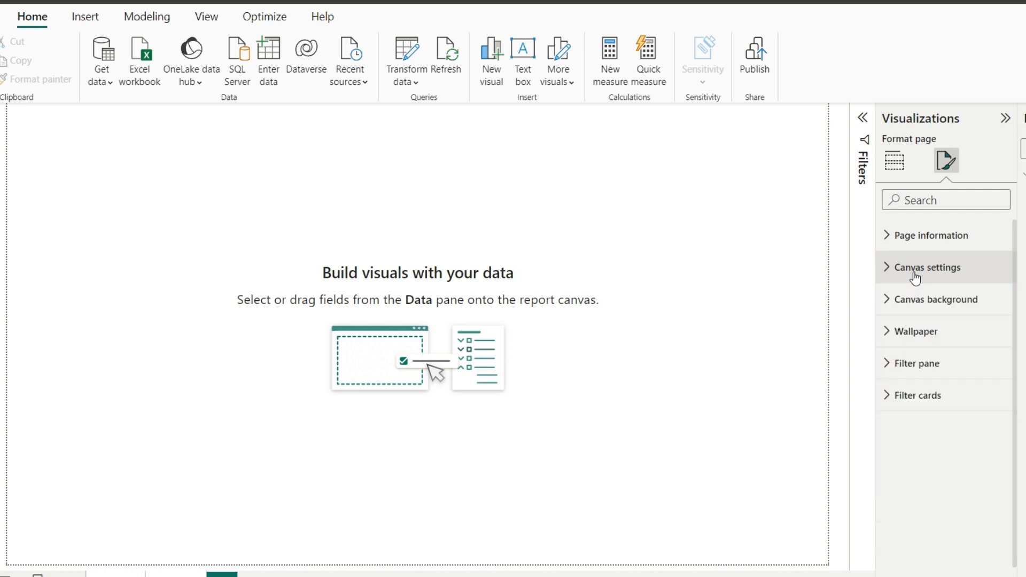
{"action": "left_click", "coordinate": [901, 304]}
{"action": "scroll", "coordinate": [964, 342], "scroll_direction": "down", "scroll_amount": 1}
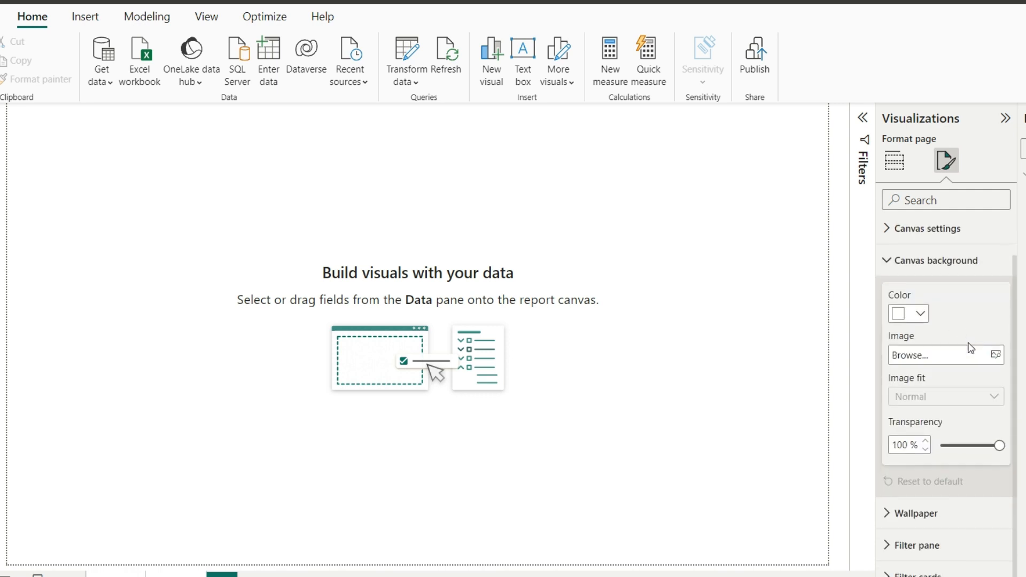
{"action": "left_click", "coordinate": [922, 314]}
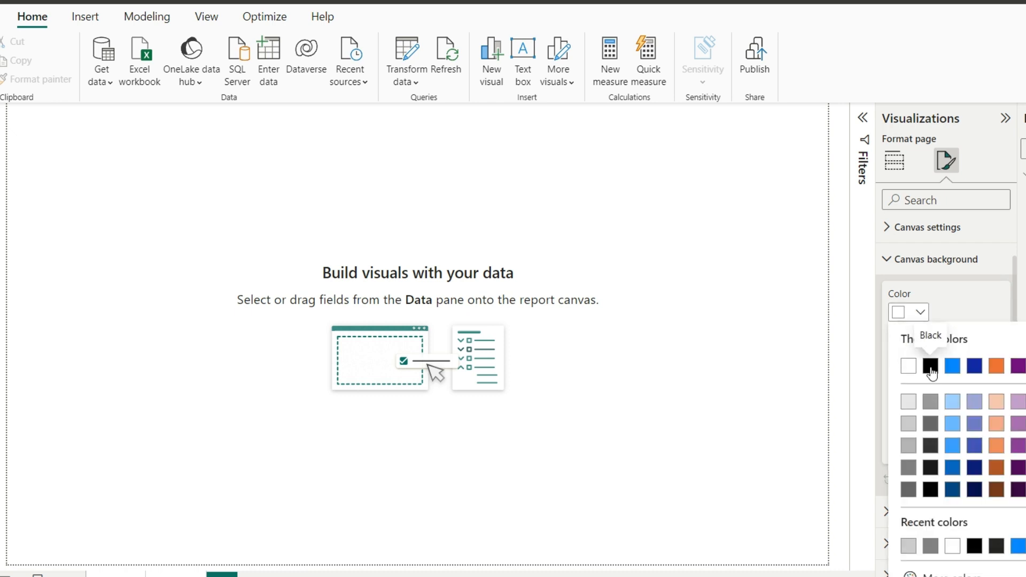
{"action": "left_click", "coordinate": [929, 366]}
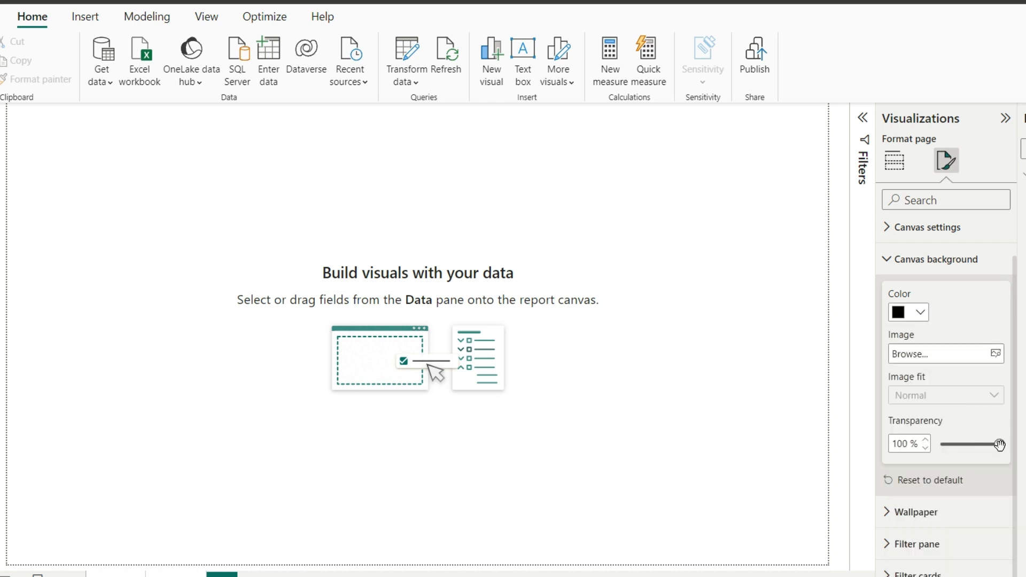
{"action": "left_click_drag", "start_coordinate": [997, 445], "coordinate": [941, 445]}
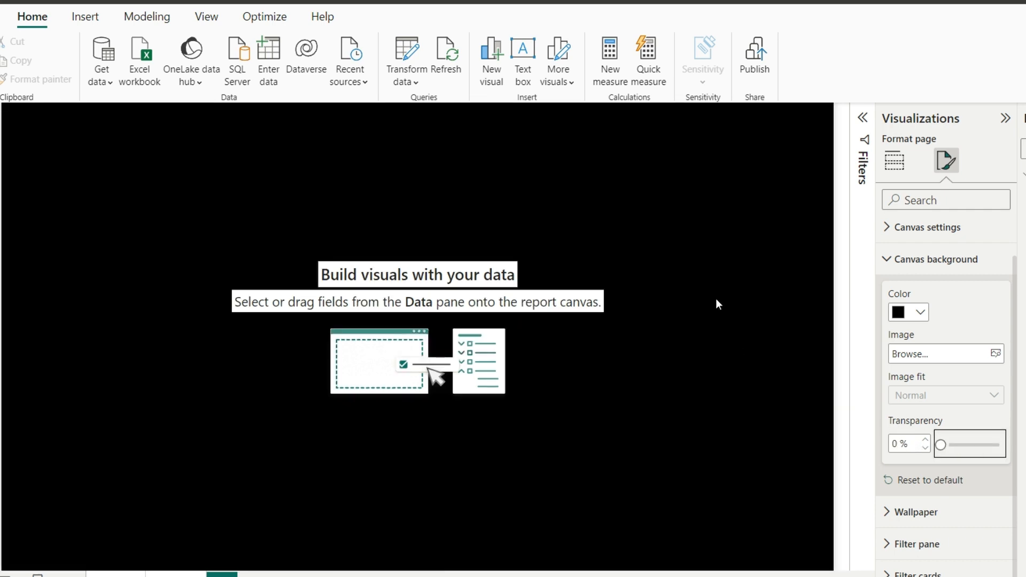
{"action": "left_click", "coordinate": [702, 260]}
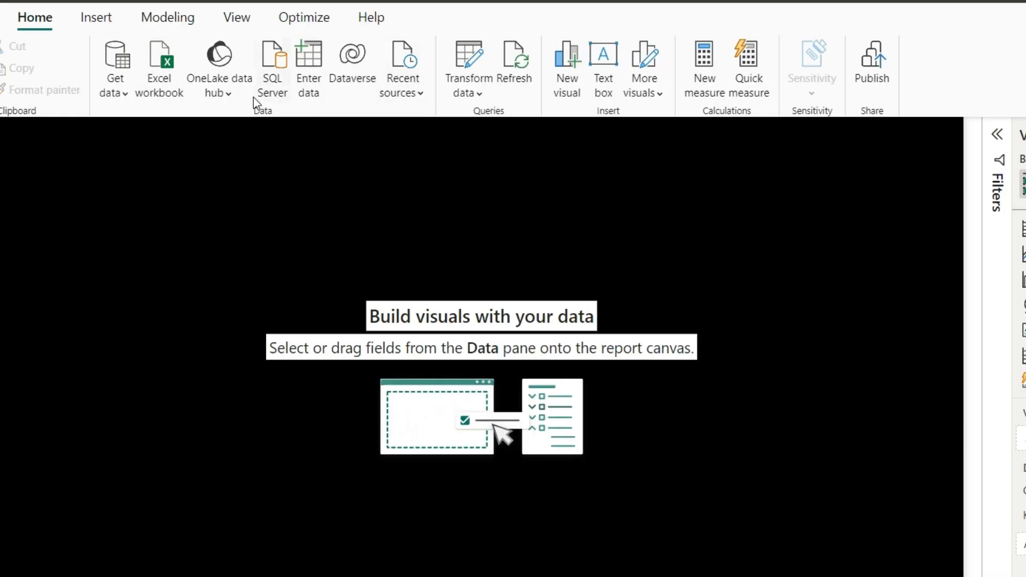
Step: Insert a text box and resize it into a short, wide banner along the page's top edge, leaving free space on its left
{"action": "left_click", "coordinate": [102, 21]}
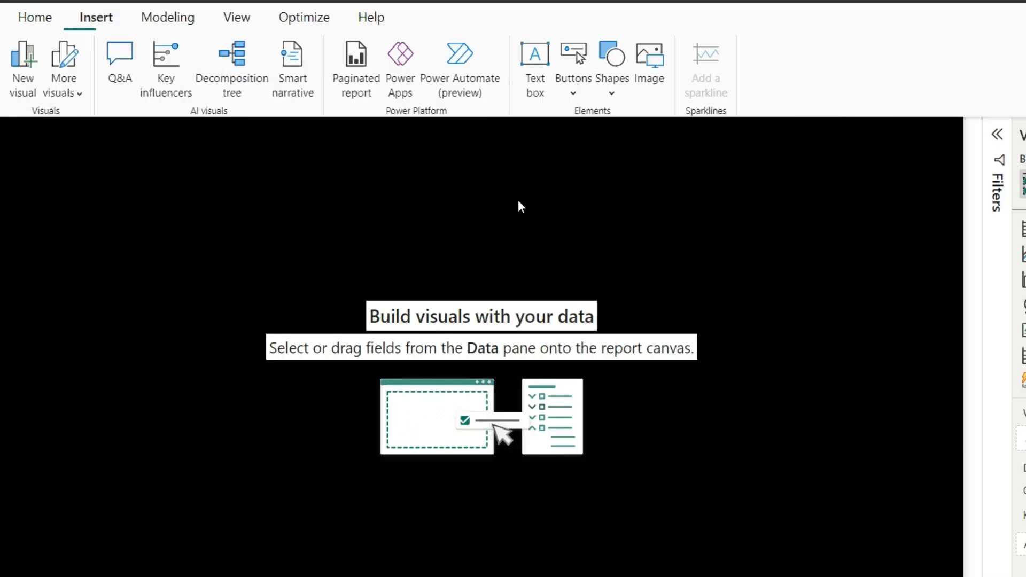
{"action": "left_click", "coordinate": [534, 72]}
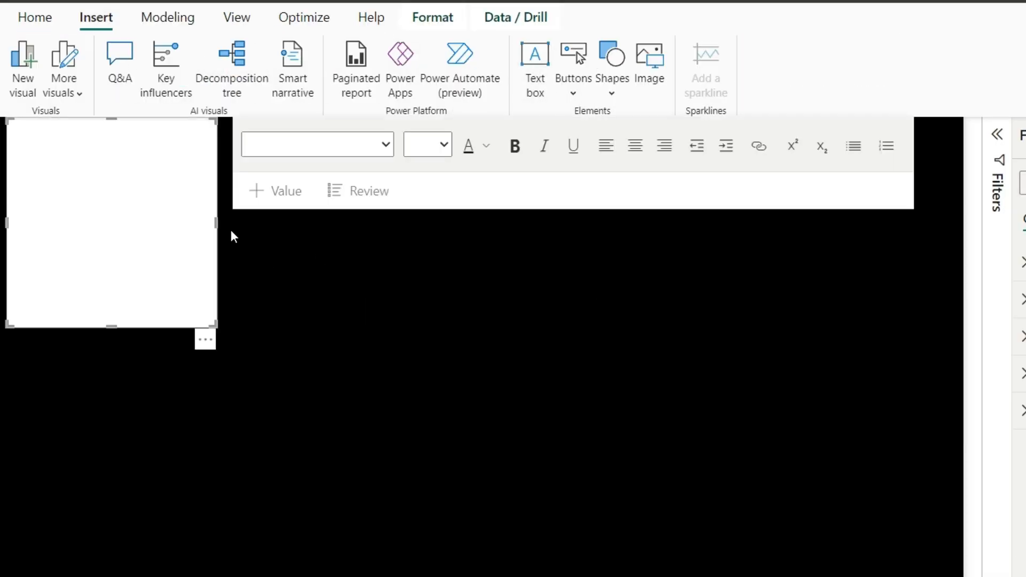
{"action": "left_click_drag", "start_coordinate": [217, 224], "coordinate": [942, 238]}
{"action": "left_click_drag", "start_coordinate": [470, 327], "coordinate": [489, 191]}
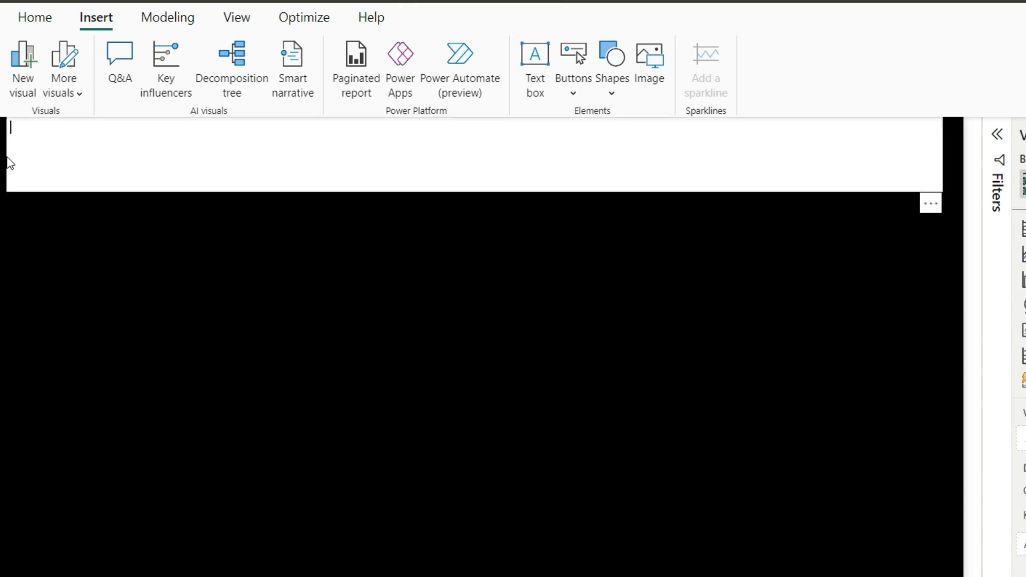
{"action": "left_click", "coordinate": [13, 164]}
{"action": "left_click_drag", "start_coordinate": [11, 161], "coordinate": [201, 172]}
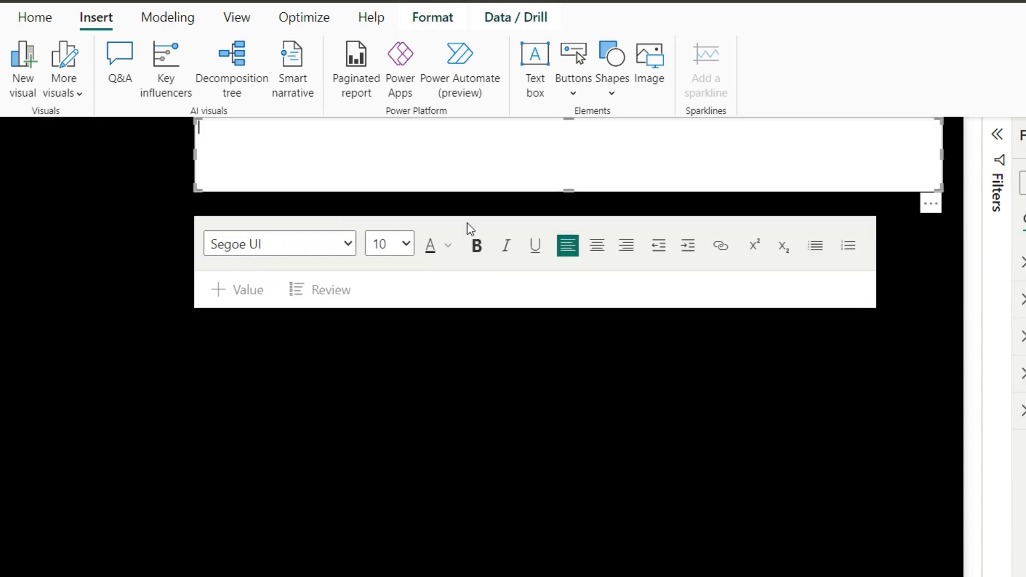
Step: Enter the title "Simple Demo Report On Superstore" in the text box at font size 28
{"action": "left_click", "coordinate": [405, 244]}
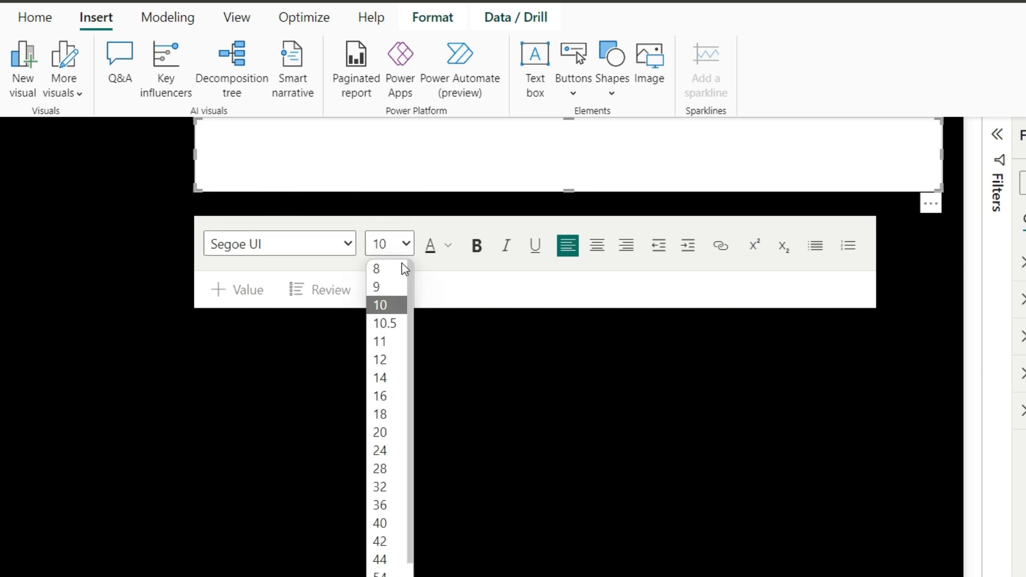
{"action": "left_click", "coordinate": [386, 468]}
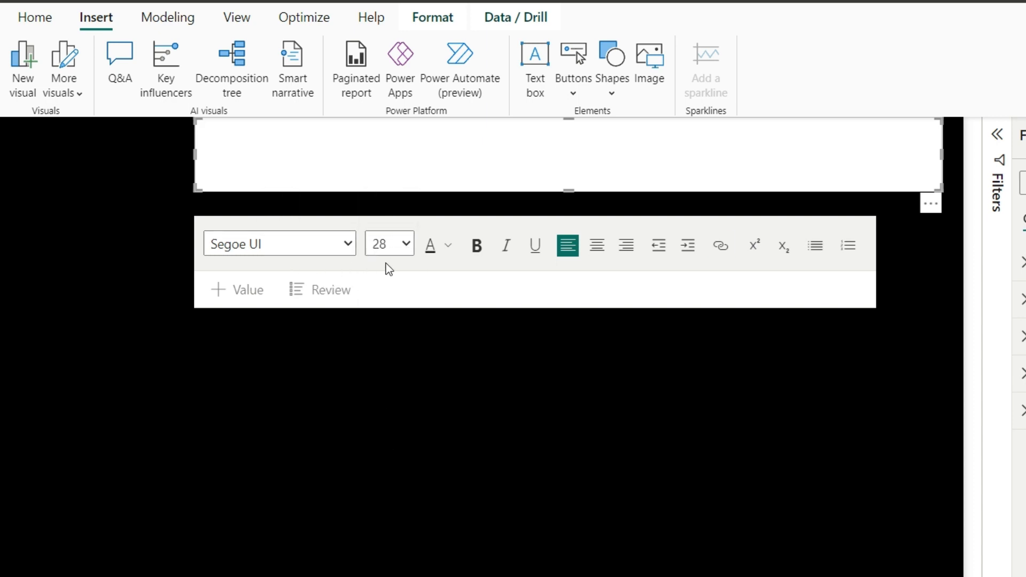
{"action": "left_click", "coordinate": [290, 141]}
{"action": "type", "text": "Simple"}
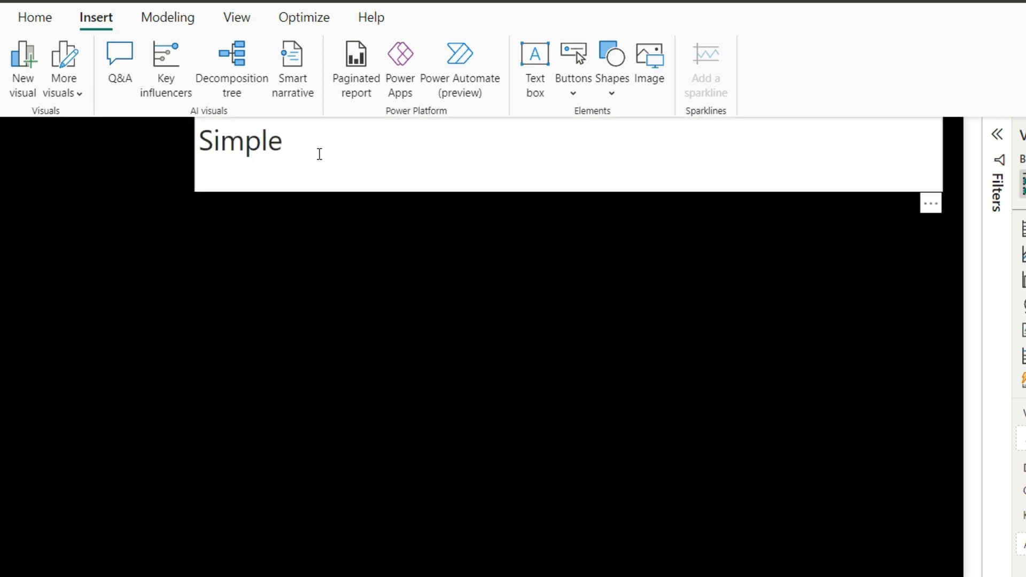
{"action": "left_click", "coordinate": [325, 137]}
{"action": "type", "text": "De"}
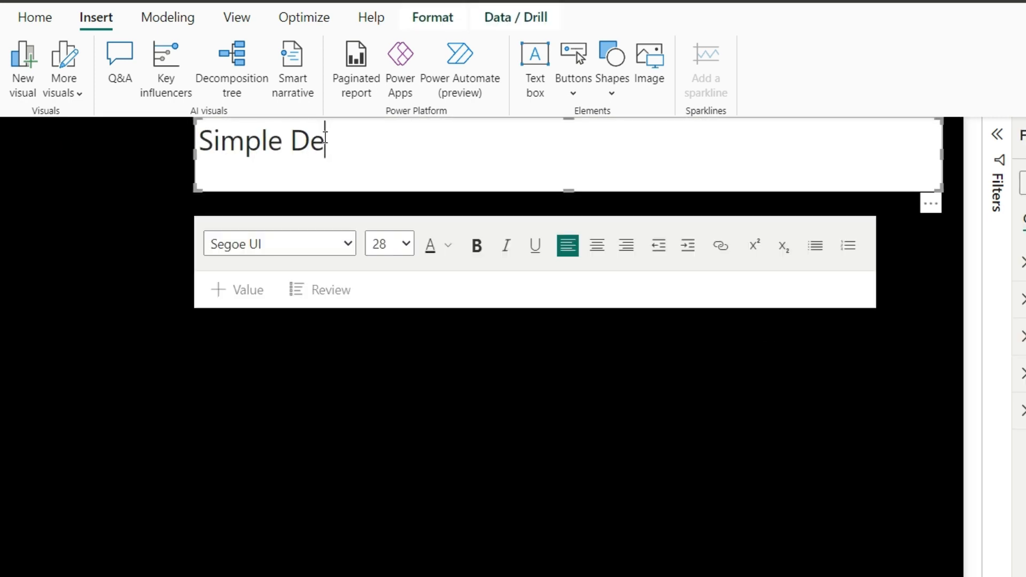
{"action": "type", "text": "mo Report On"}
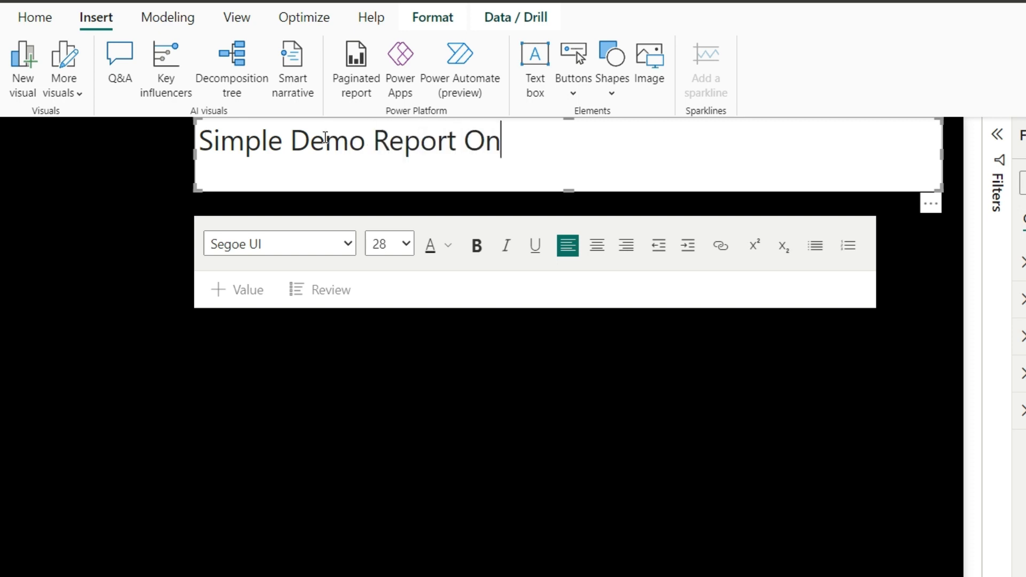
{"action": "type", "text": " Super"}
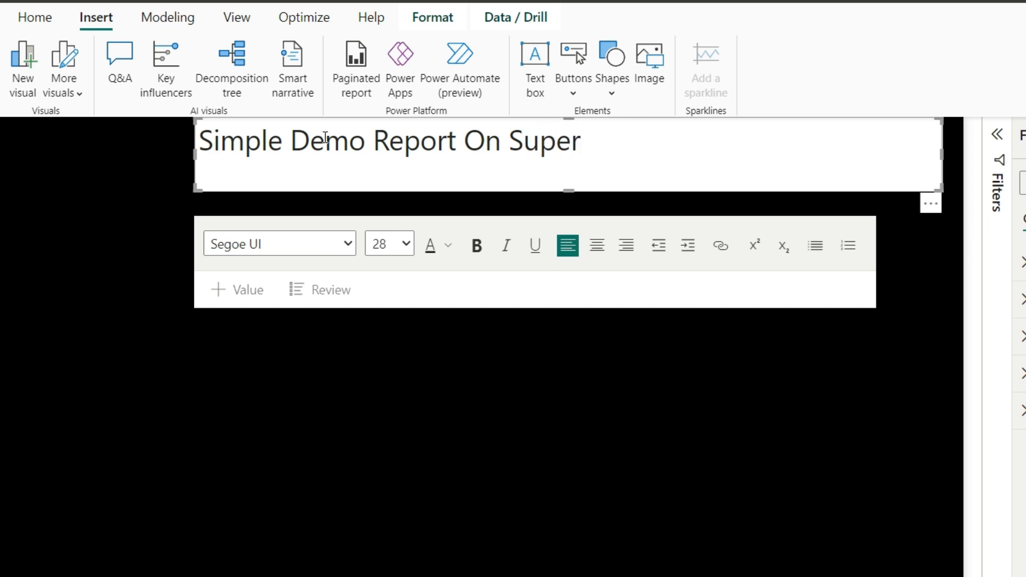
{"action": "type", "text": "store"}
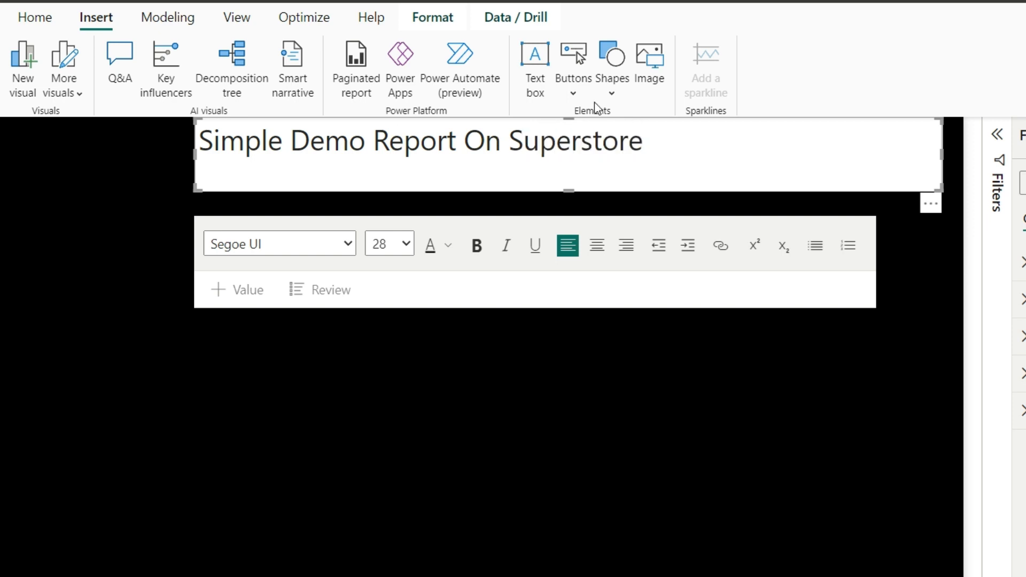
Step: Set the font size of the whole report title to 20
{"action": "left_click_drag", "start_coordinate": [673, 140], "coordinate": [212, 141]}
{"action": "left_click", "coordinate": [406, 244]}
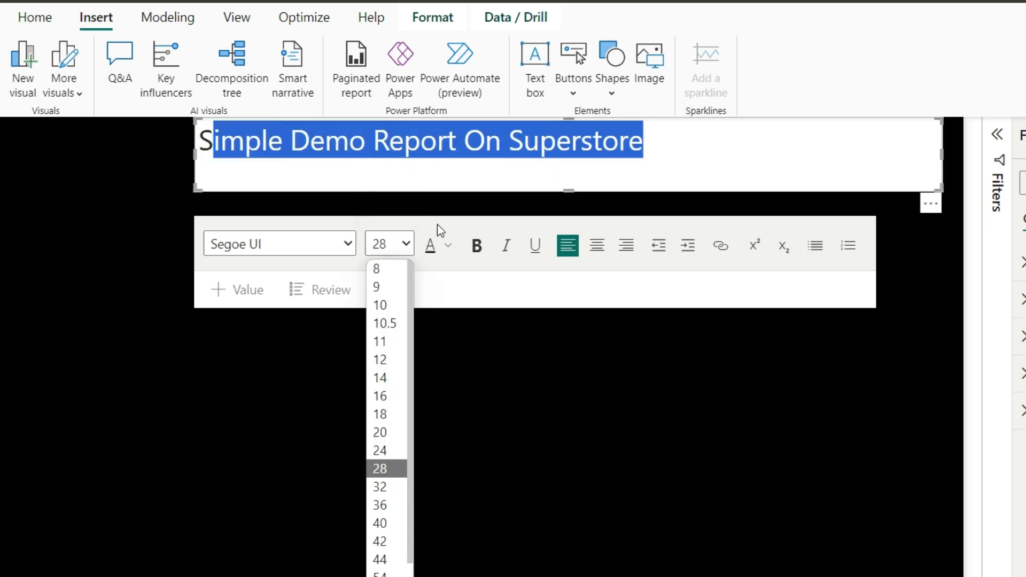
{"action": "left_click", "coordinate": [646, 142]}
{"action": "left_click_drag", "start_coordinate": [646, 142], "coordinate": [193, 152]}
{"action": "left_click", "coordinate": [394, 244]}
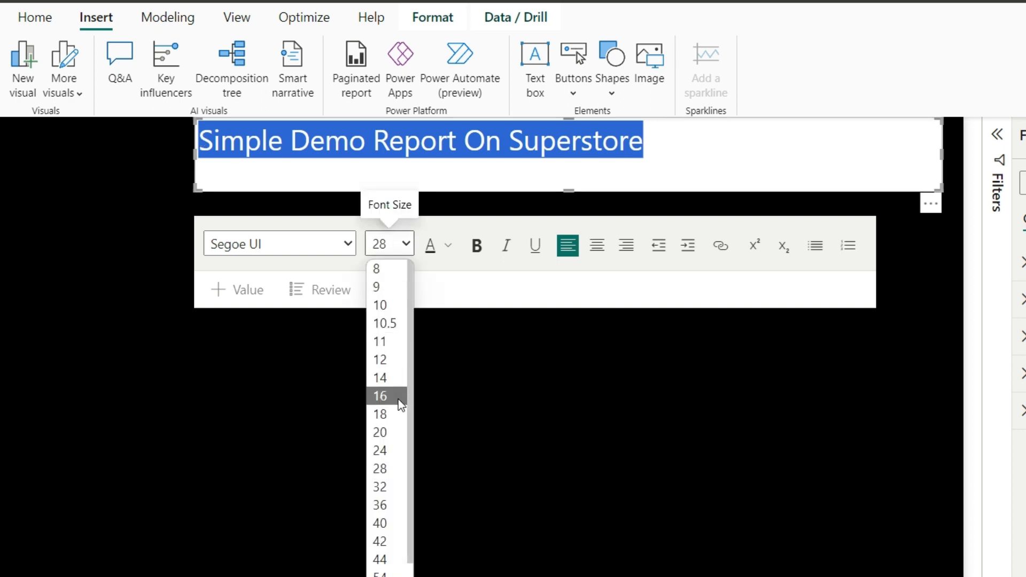
{"action": "left_click", "coordinate": [398, 432]}
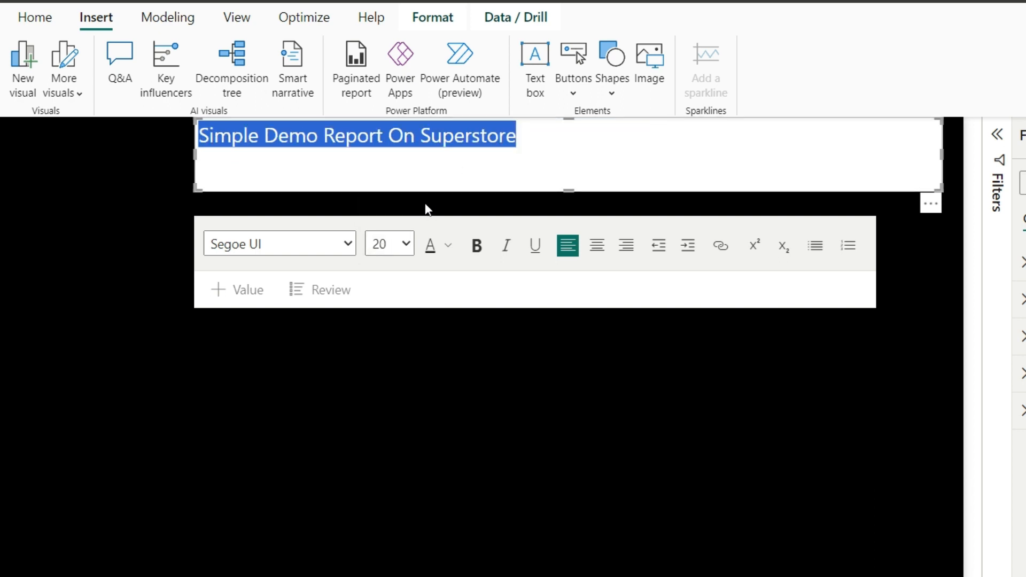
Step: Set the whole report title to font size 24, make it bold and center it in the text box
{"action": "left_click", "coordinate": [406, 243]}
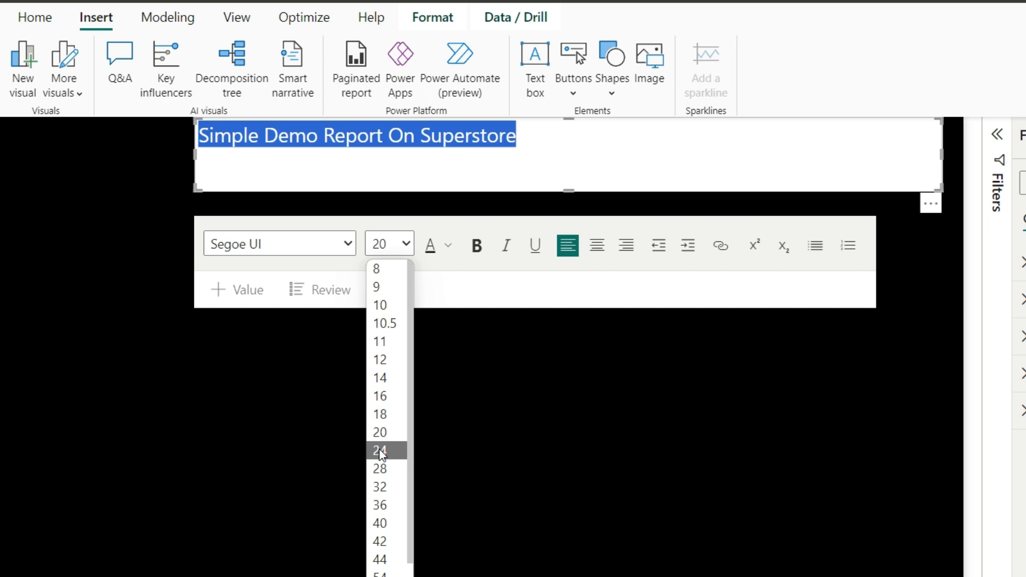
{"action": "left_click", "coordinate": [380, 450]}
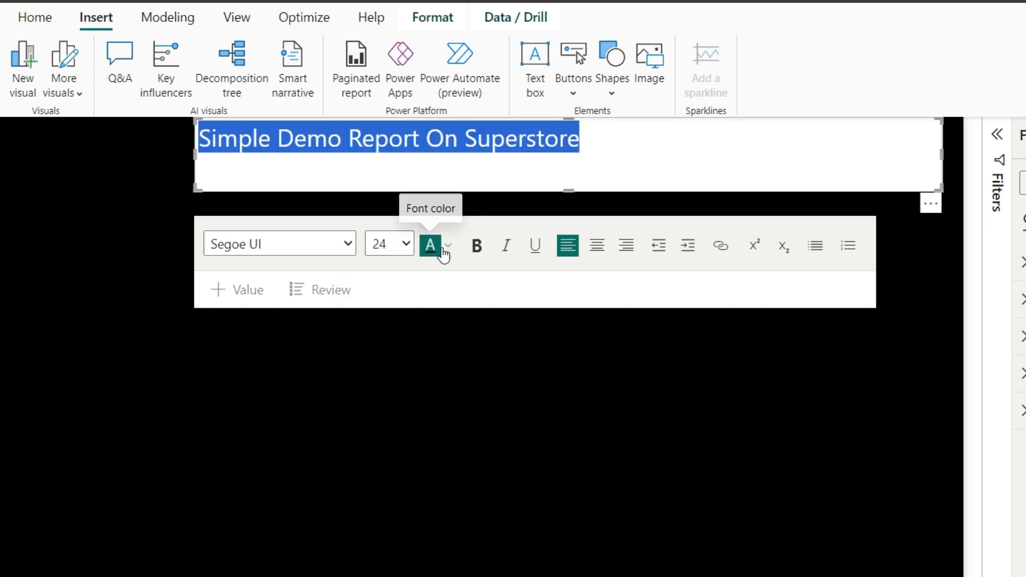
{"action": "left_click", "coordinate": [476, 258]}
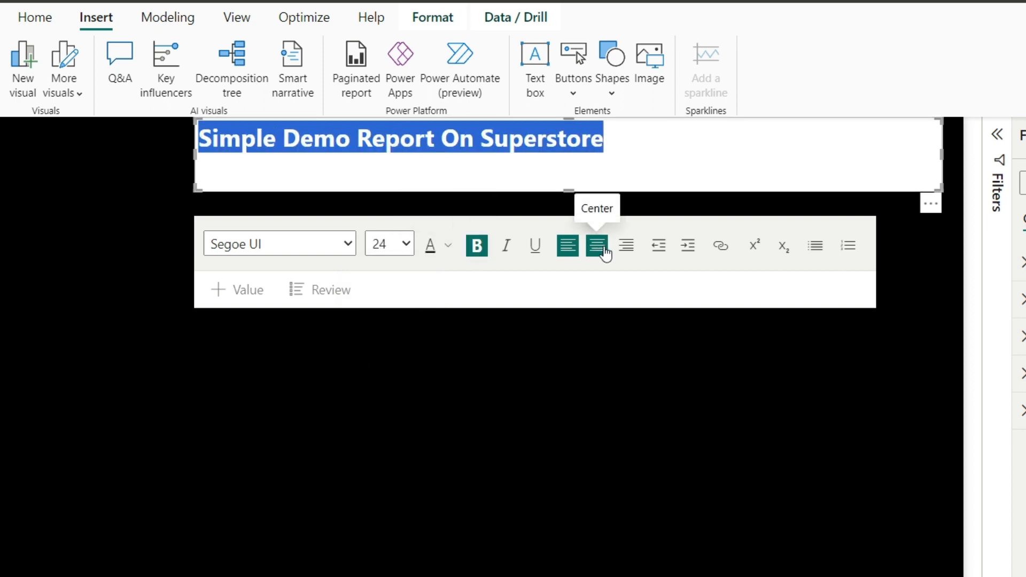
{"action": "left_click", "coordinate": [601, 249]}
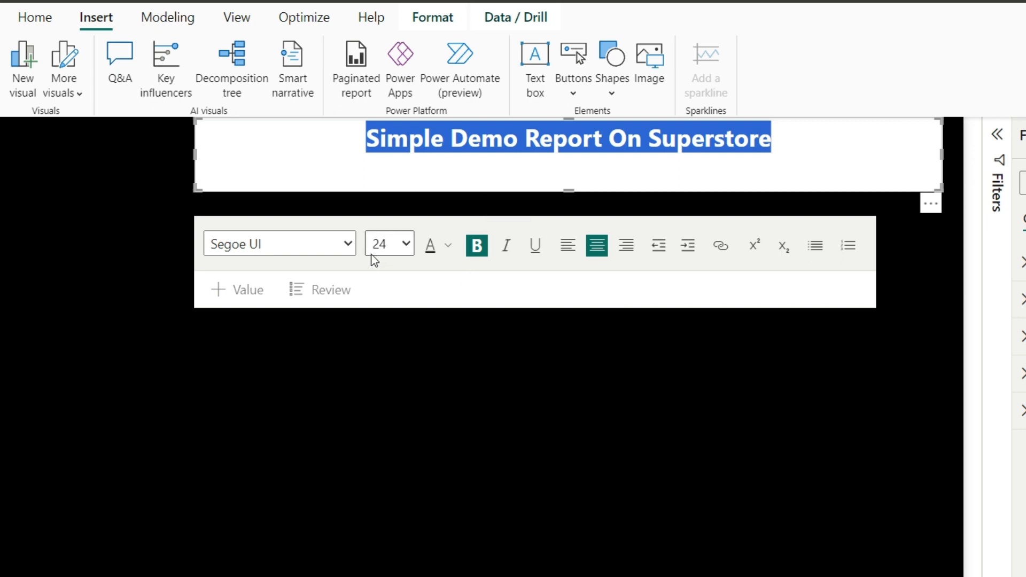
Step: Change the report title's font to Consolas and its font color to white
{"action": "left_click", "coordinate": [347, 245]}
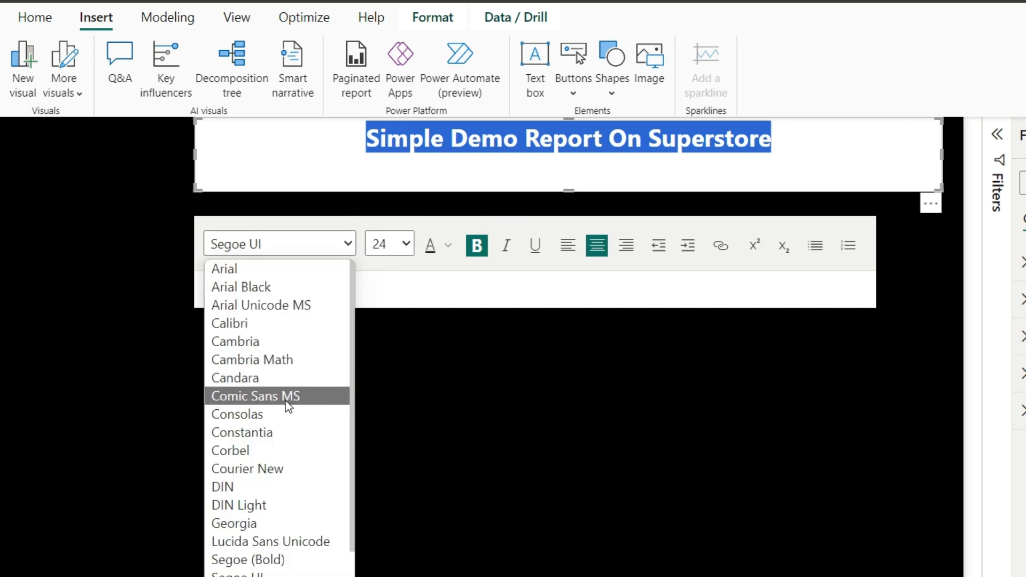
{"action": "left_click", "coordinate": [270, 415]}
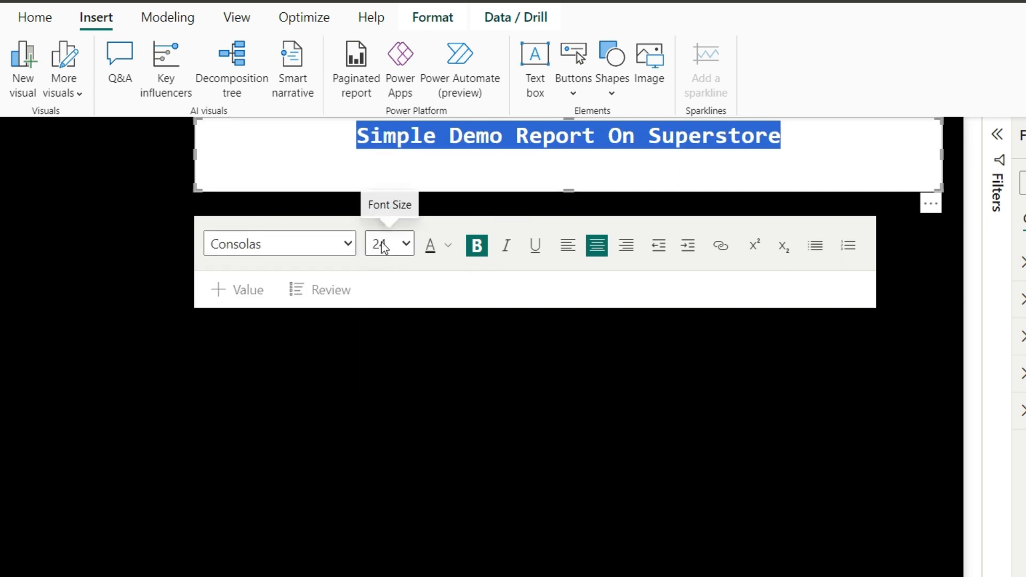
{"action": "left_click", "coordinate": [448, 246]}
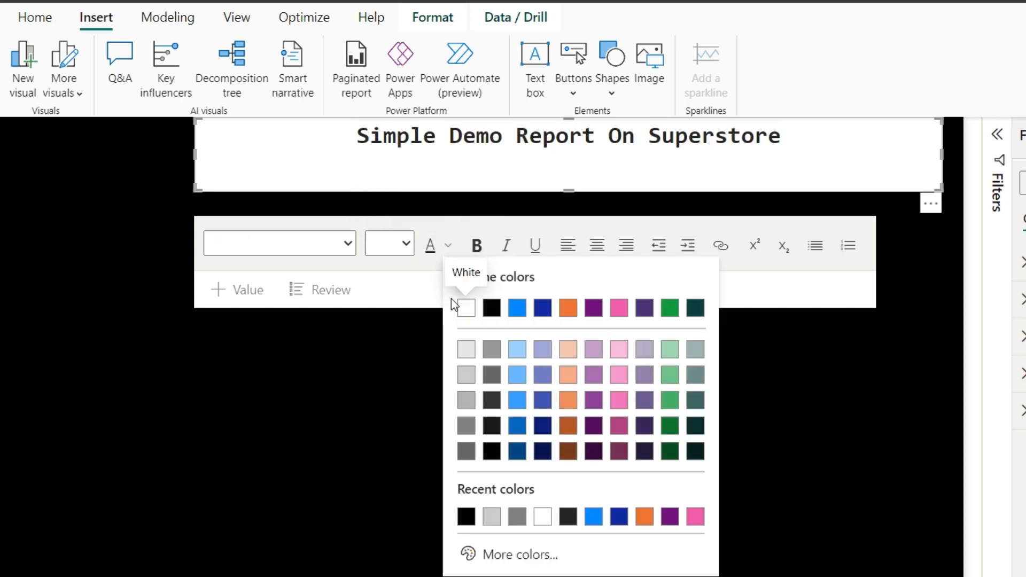
{"action": "left_click", "coordinate": [466, 309]}
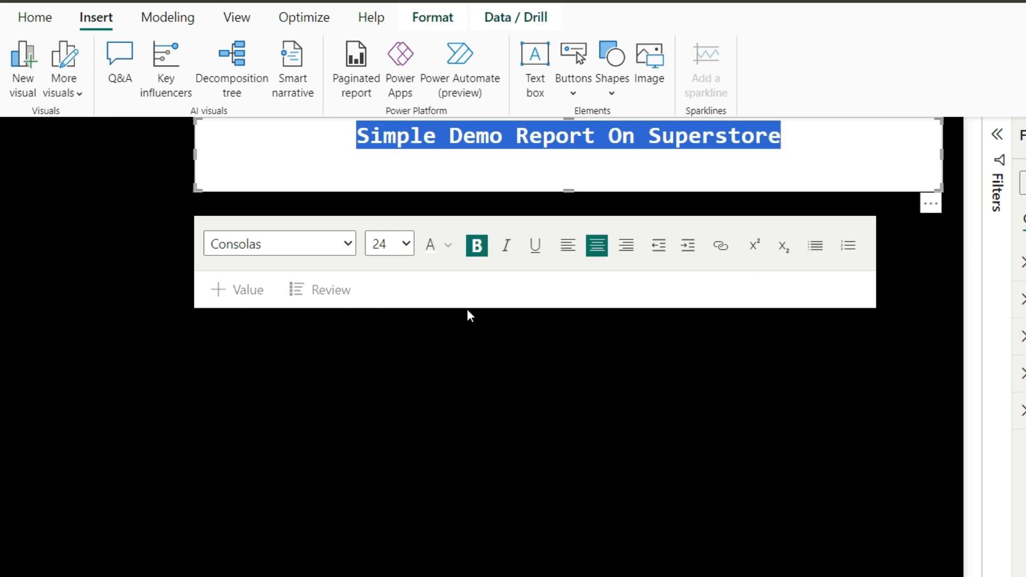
Step: Set the title text box's background color to black
{"action": "left_click", "coordinate": [270, 153]}
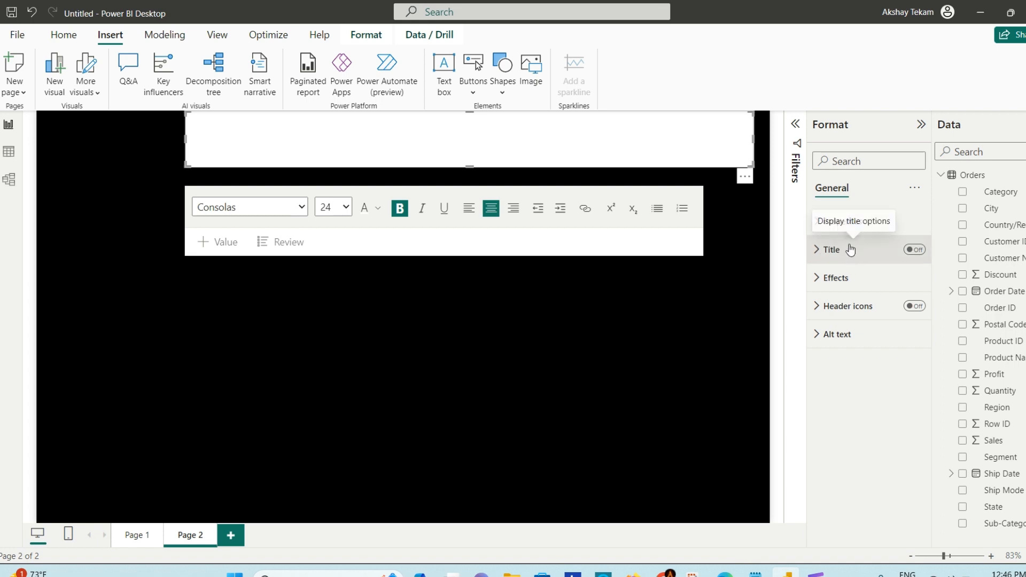
{"action": "left_click", "coordinate": [837, 277]}
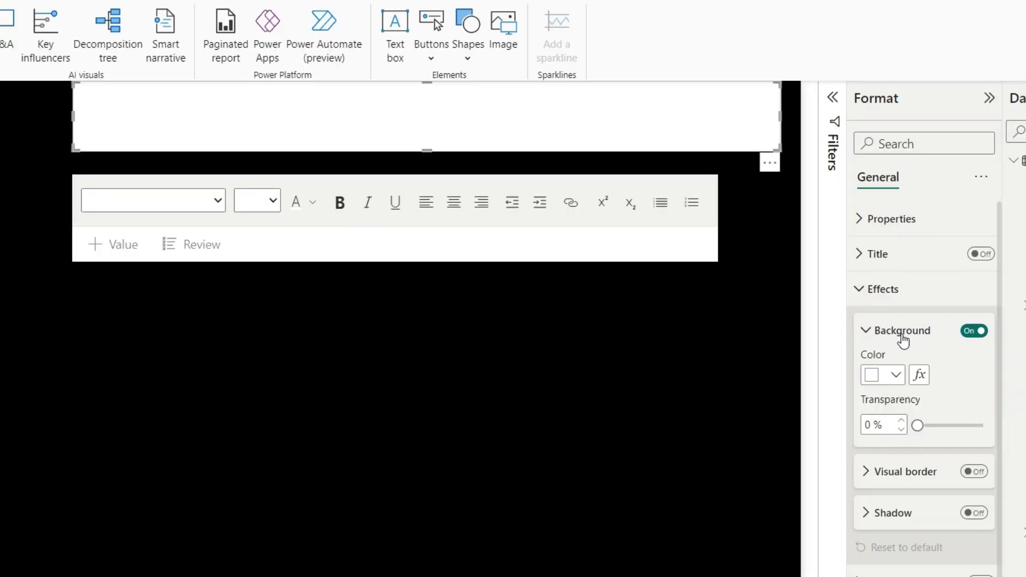
{"action": "left_click", "coordinate": [896, 380]}
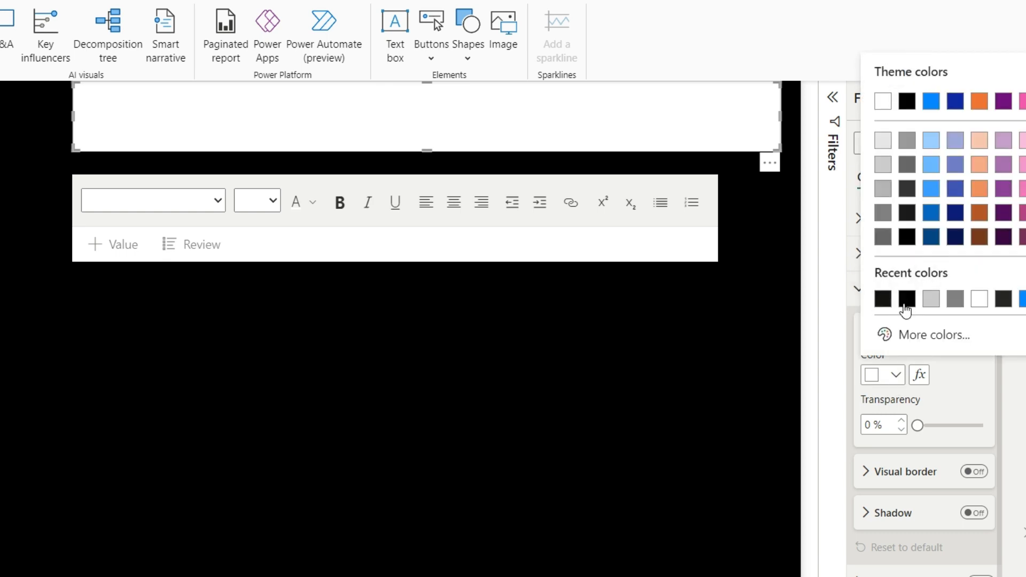
{"action": "left_click", "coordinate": [907, 302]}
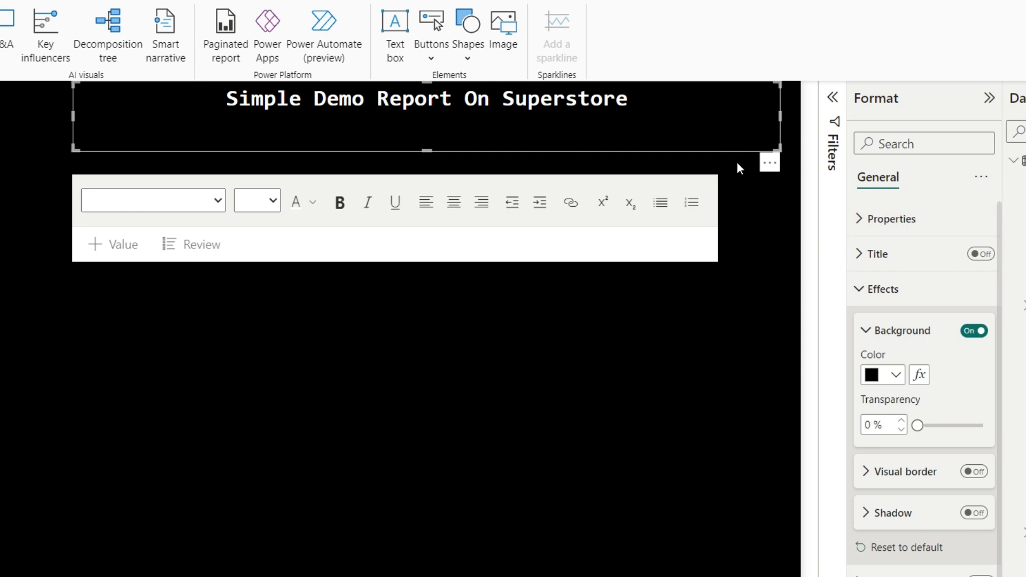
Step: Turn on the visual border of the title text box and round its corners to 8 px
{"action": "left_click", "coordinate": [871, 298]}
{"action": "left_click", "coordinate": [941, 291]}
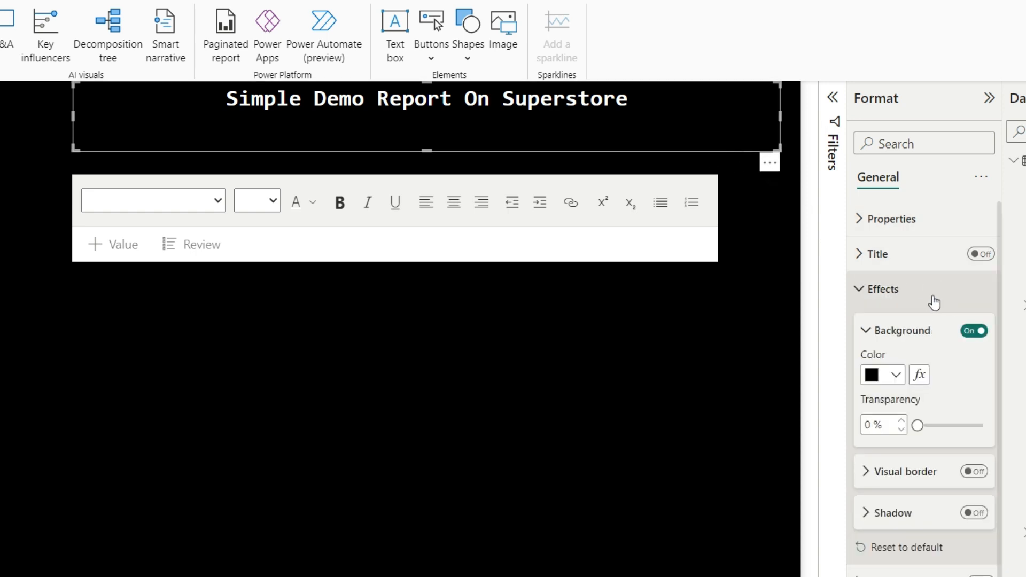
{"action": "scroll", "coordinate": [921, 334], "scroll_direction": "down", "scroll_amount": 1}
{"action": "left_click", "coordinate": [975, 455]}
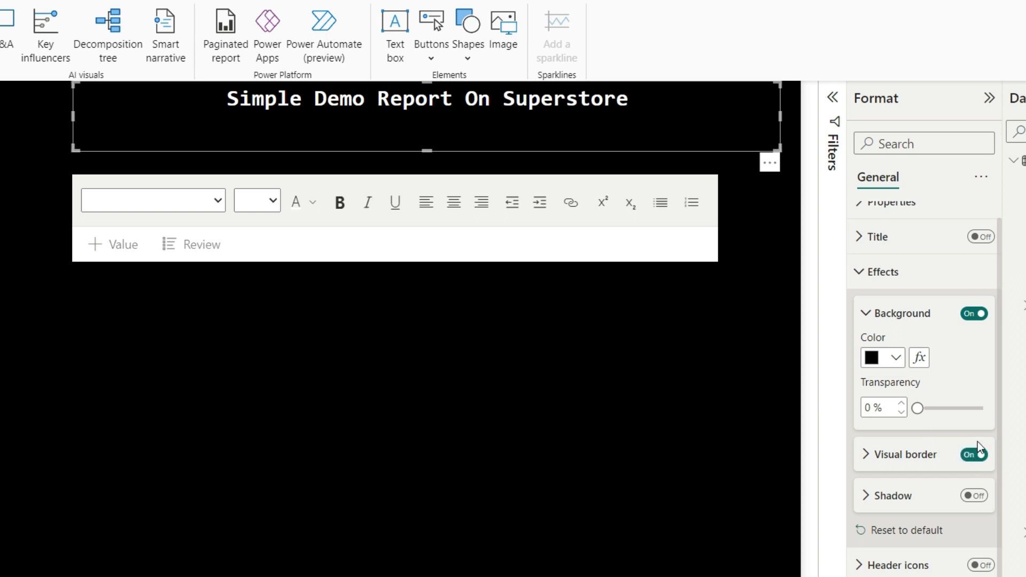
{"action": "left_click", "coordinate": [919, 464]}
{"action": "scroll", "coordinate": [918, 465], "scroll_direction": "down", "scroll_amount": 3}
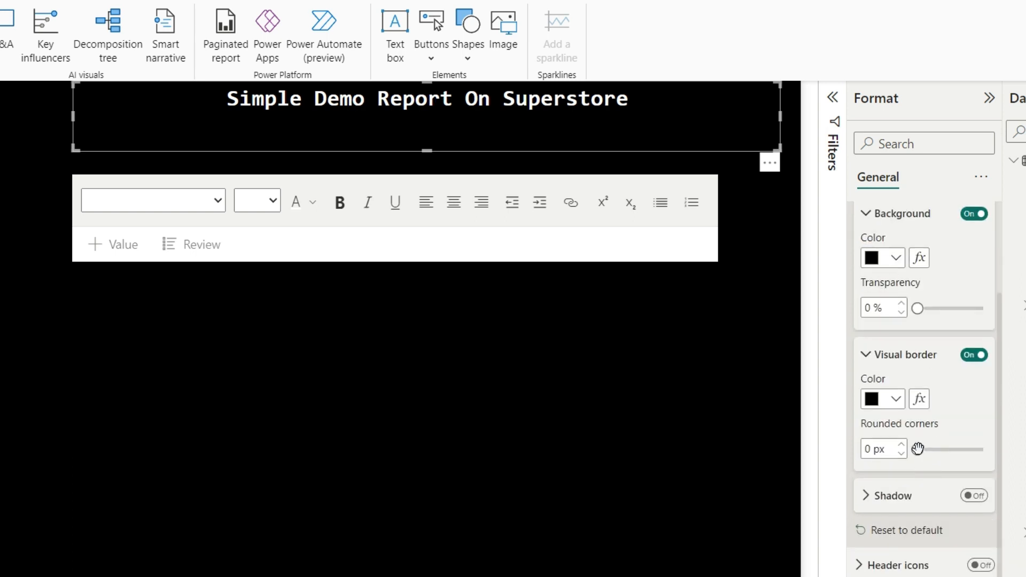
{"action": "left_click_drag", "start_coordinate": [918, 449], "coordinate": [935, 450]}
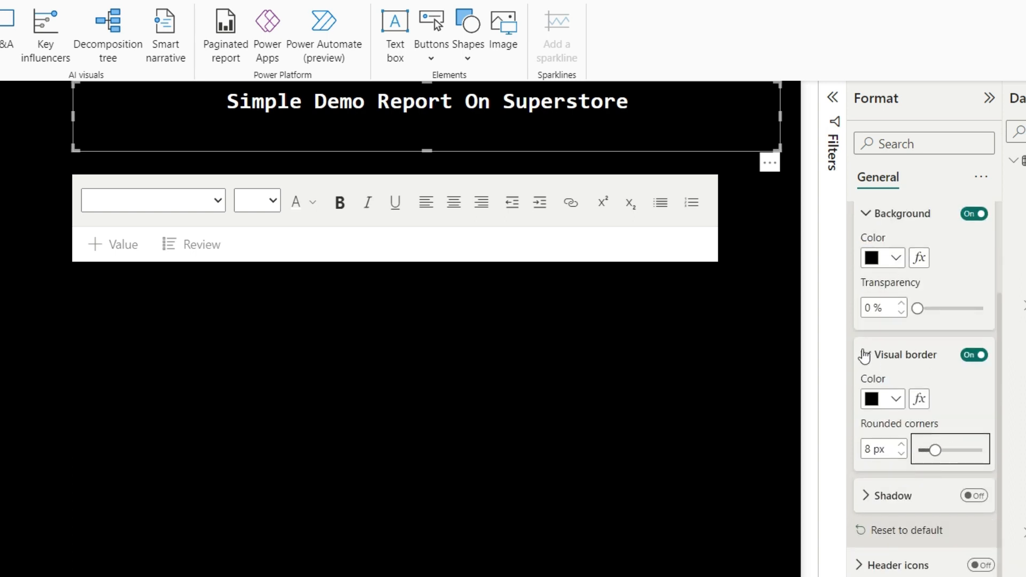
{"action": "left_click", "coordinate": [864, 355]}
Step: Shrink the title text box from its right, bottom and left edges so it fits closely around the title
{"action": "left_click_drag", "start_coordinate": [780, 116], "coordinate": [591, 111]}
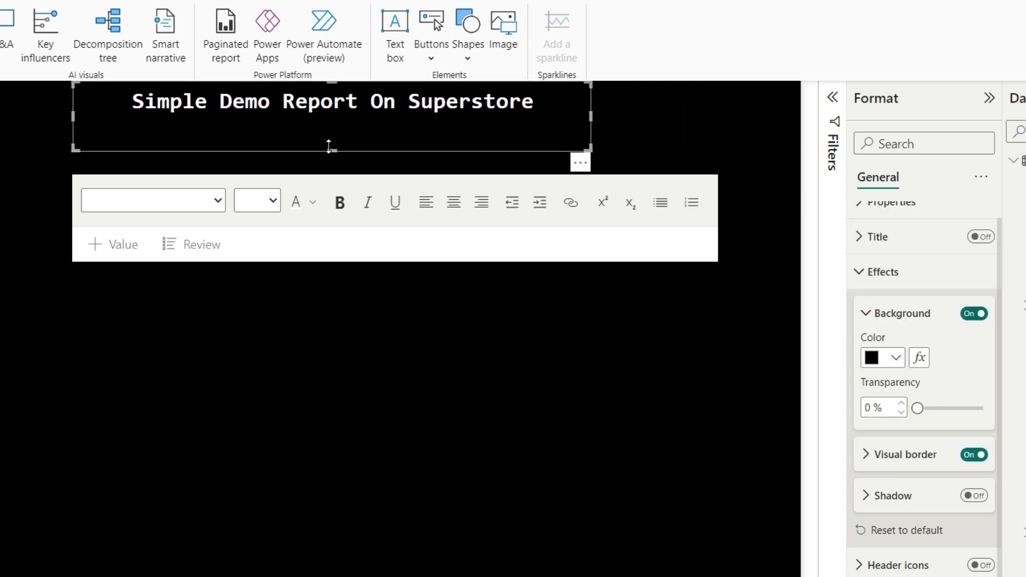
{"action": "left_click_drag", "start_coordinate": [334, 139], "coordinate": [333, 118]}
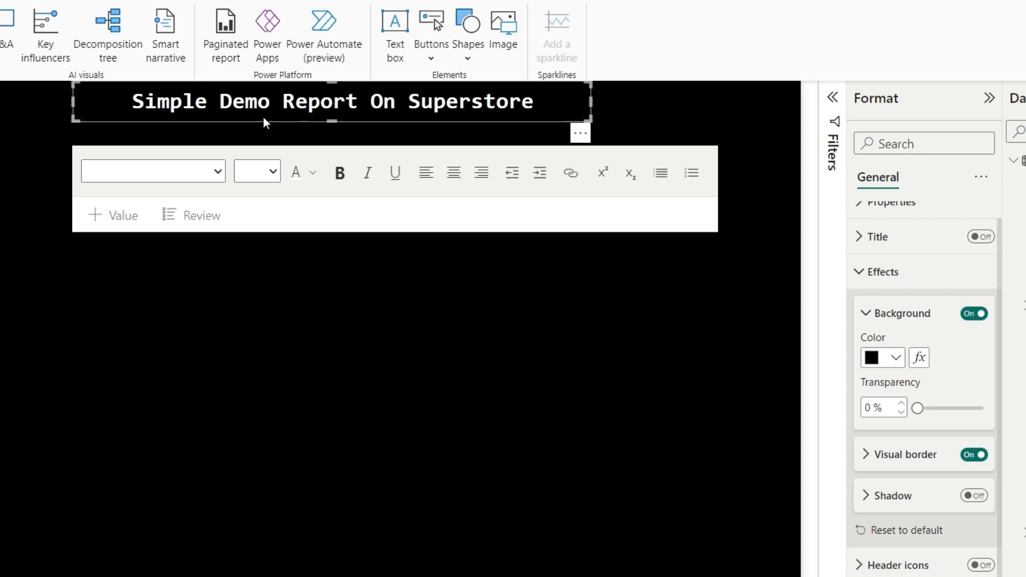
{"action": "left_click_drag", "start_coordinate": [74, 99], "coordinate": [121, 105]}
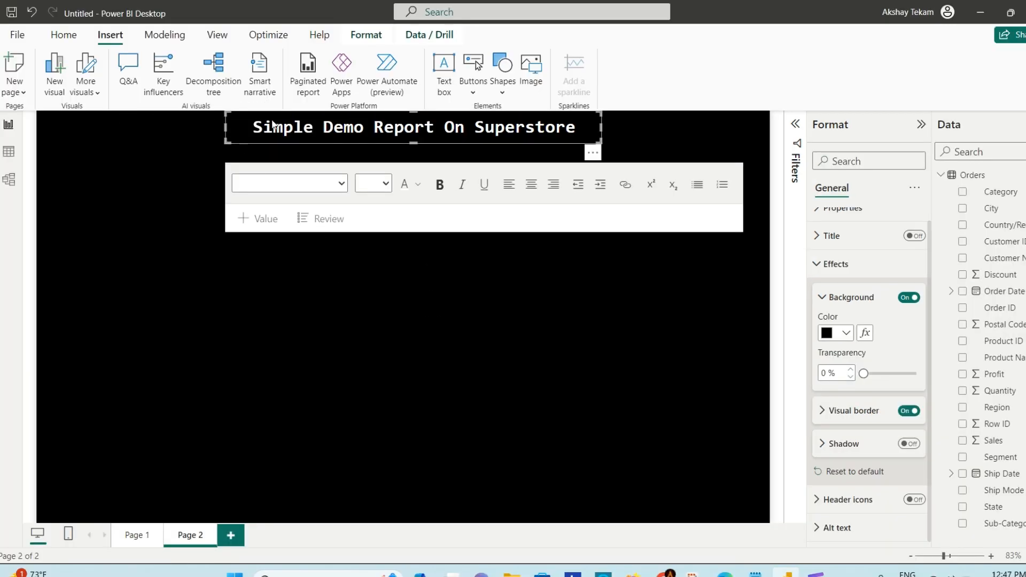
{"action": "left_click", "coordinate": [440, 295]}
Step: Set the title text box's visual border color to light gray
{"action": "left_click", "coordinate": [489, 137]}
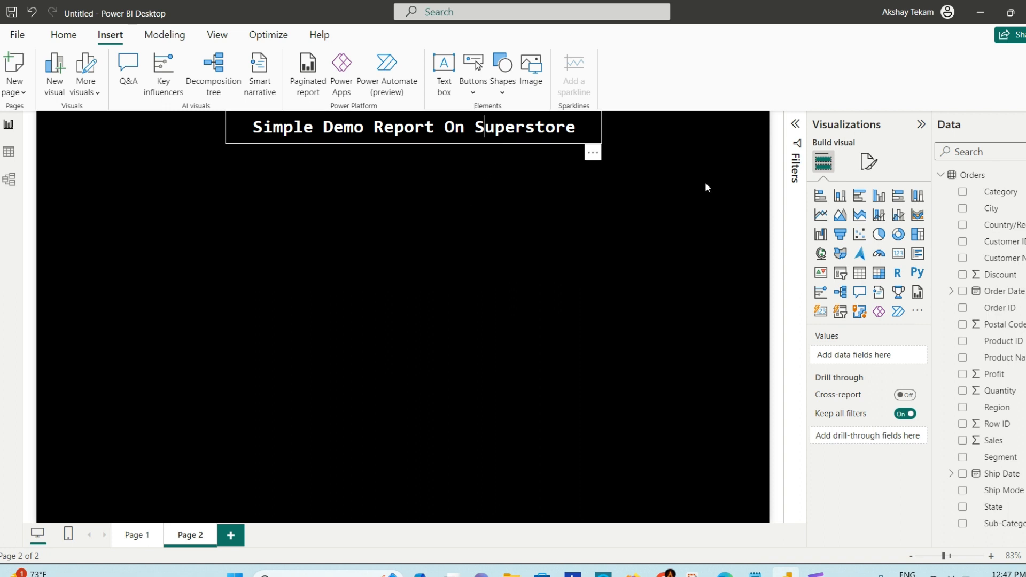
{"action": "left_click", "coordinate": [839, 279]}
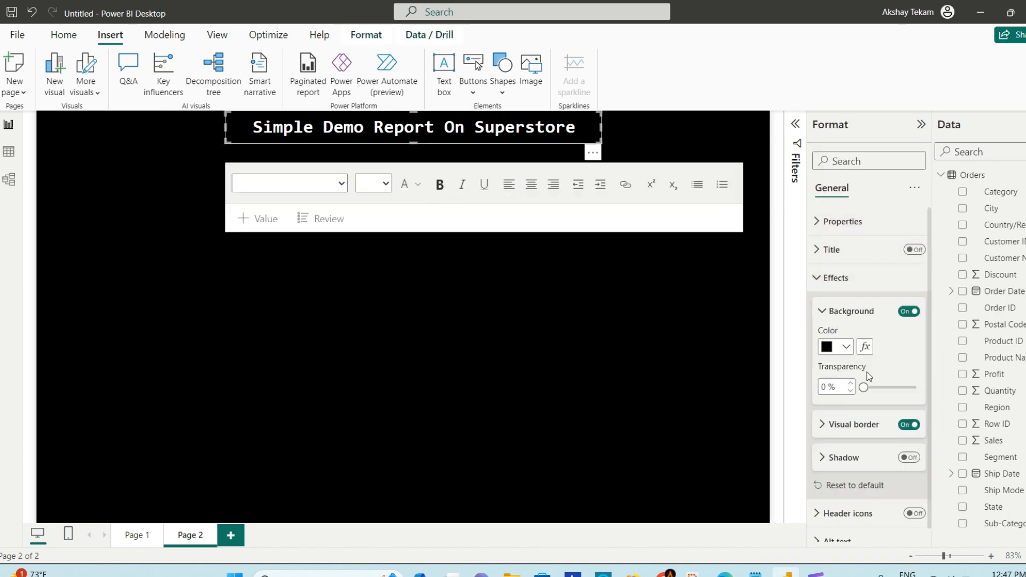
{"action": "left_click", "coordinate": [836, 426]}
{"action": "scroll", "coordinate": [826, 417], "scroll_direction": "down", "scroll_amount": 2}
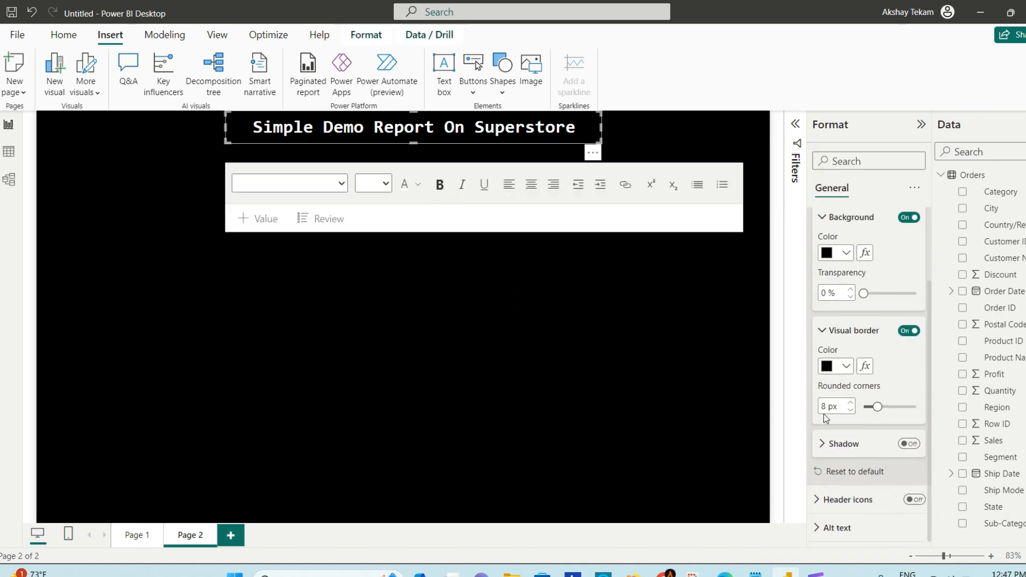
{"action": "left_click", "coordinate": [846, 367]}
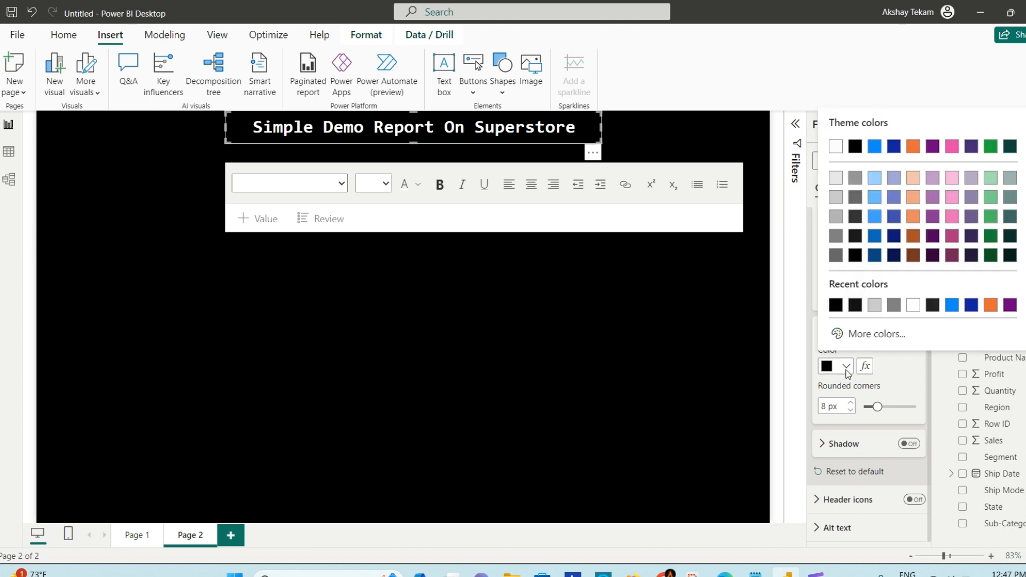
{"action": "left_click", "coordinate": [874, 305]}
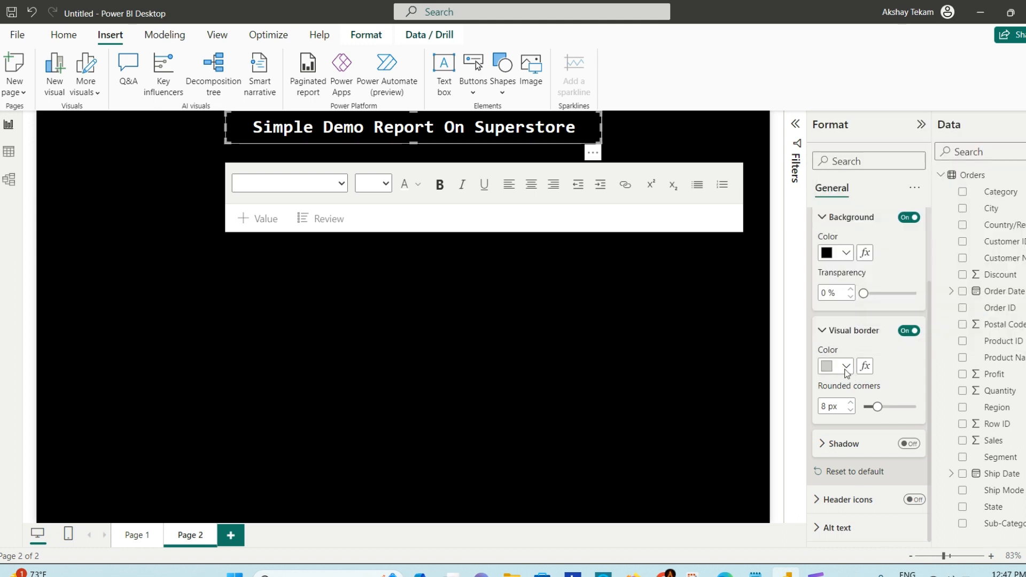
{"action": "left_click", "coordinate": [428, 324]}
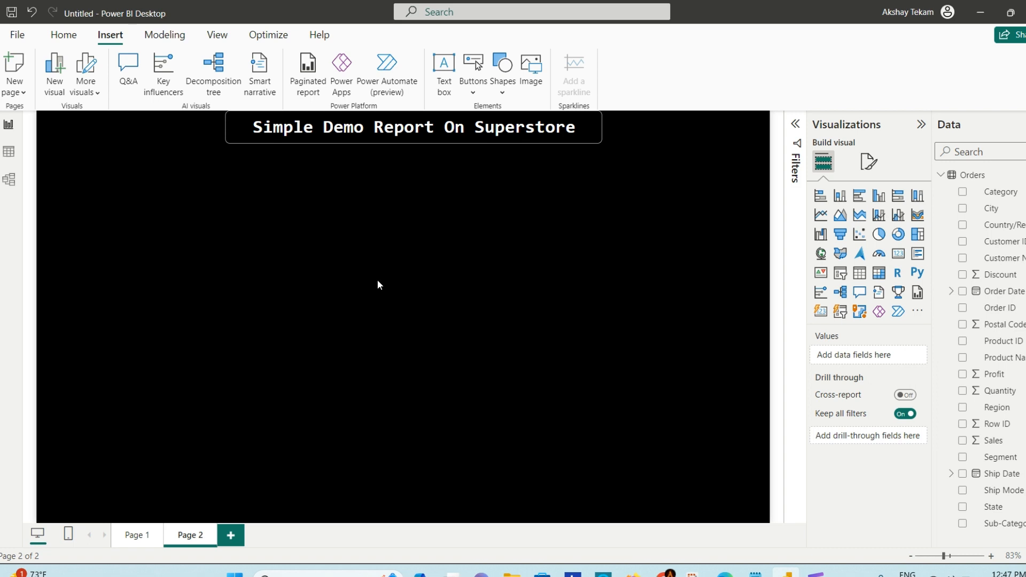
Step: Insert a pie chart, place it in the page's lower-right corner and enlarge it slightly
{"action": "left_click", "coordinate": [879, 234]}
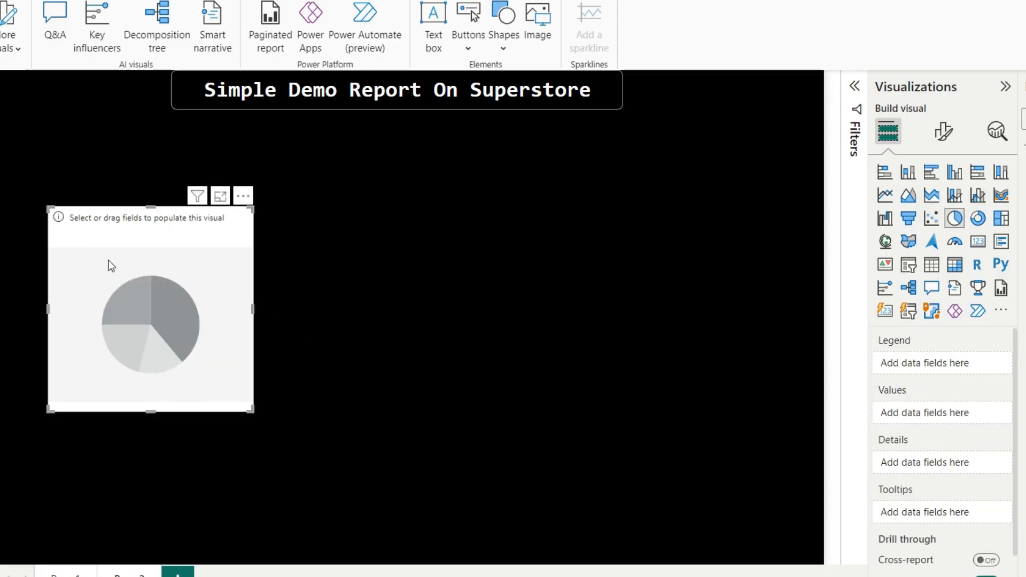
{"action": "left_click_drag", "start_coordinate": [107, 264], "coordinate": [677, 422]}
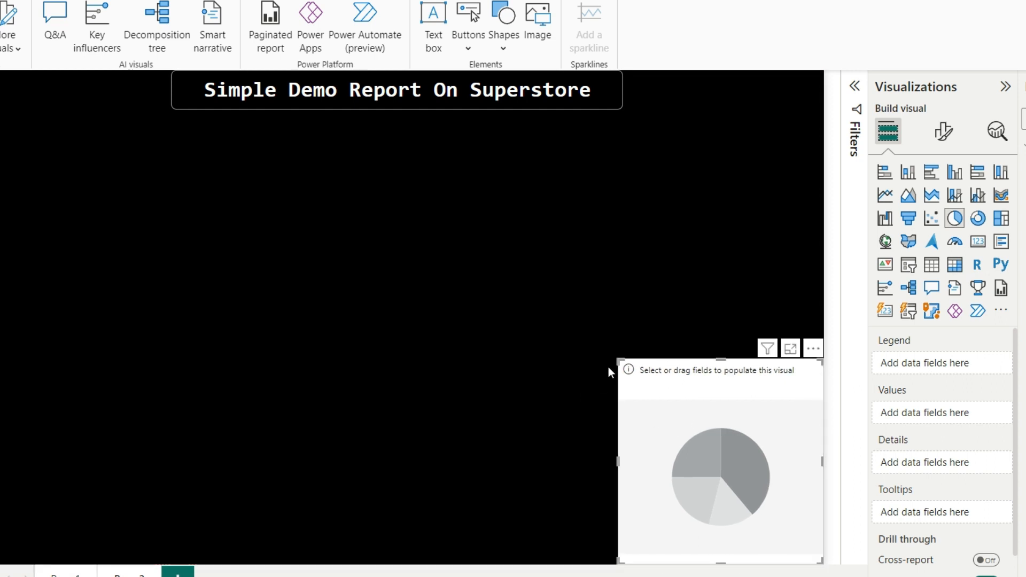
{"action": "left_click_drag", "start_coordinate": [615, 355], "coordinate": [580, 354]}
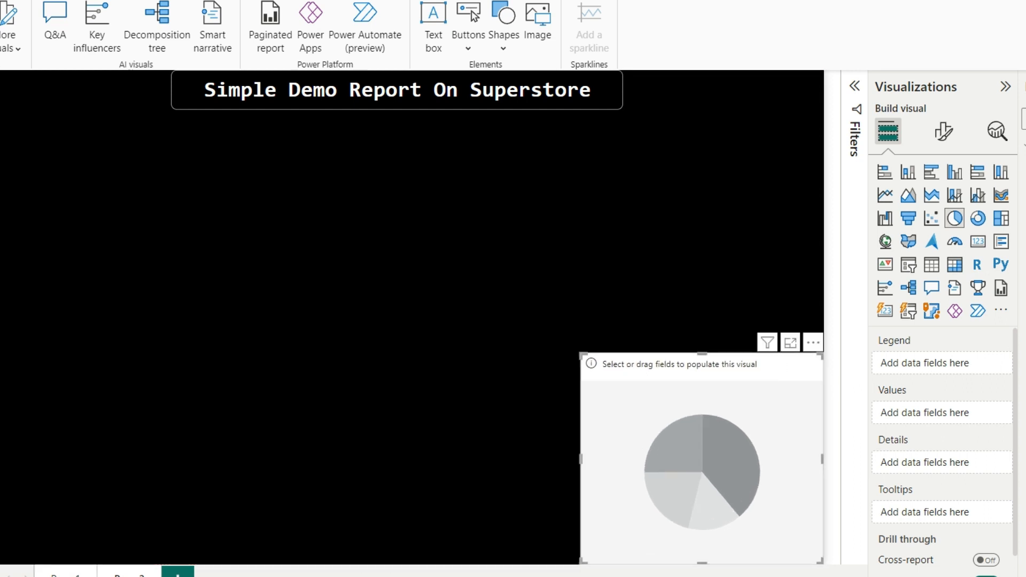
Step: Add Category as legend and Sales as values to the pie chart, and enlarge the chart from its upper-left corner
{"action": "left_click_drag", "start_coordinate": [1021, 395], "coordinate": [764, 470]}
{"action": "left_click_drag", "start_coordinate": [1021, 462], "coordinate": [713, 421]}
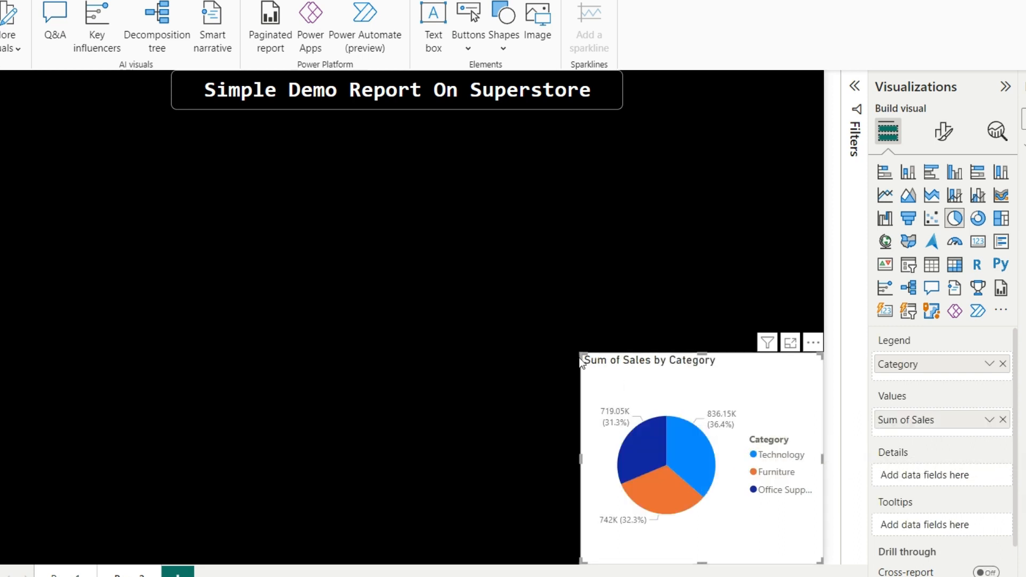
{"action": "left_click_drag", "start_coordinate": [571, 351], "coordinate": [546, 343]}
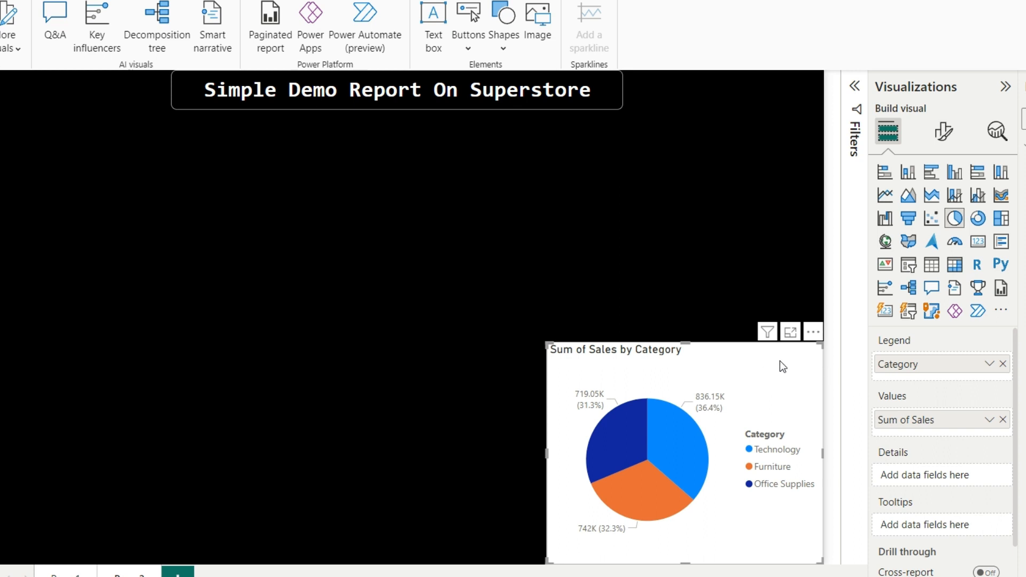
Step: Set the pie chart's background color to black
{"action": "left_click", "coordinate": [943, 132]}
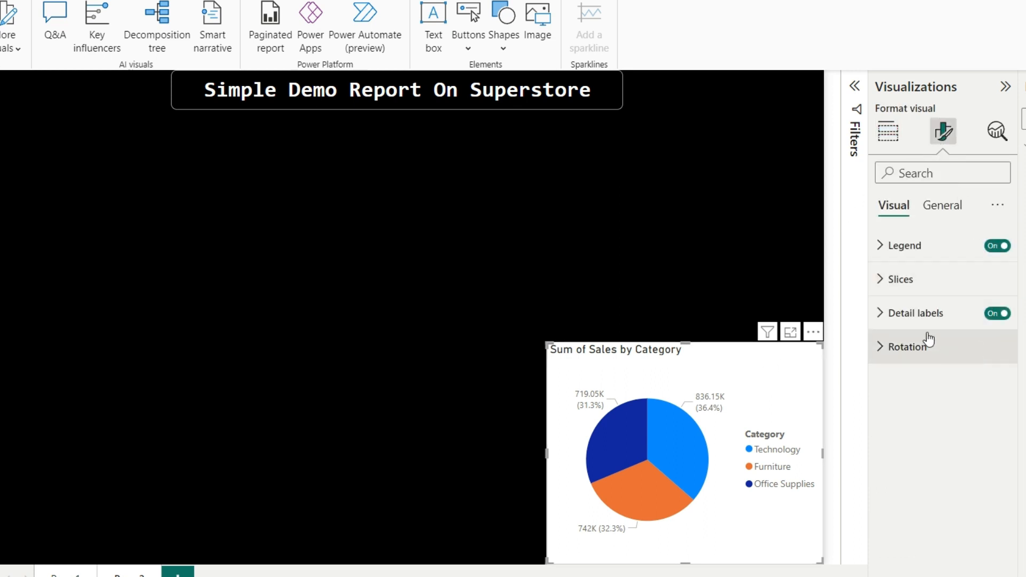
{"action": "left_click", "coordinate": [942, 213]}
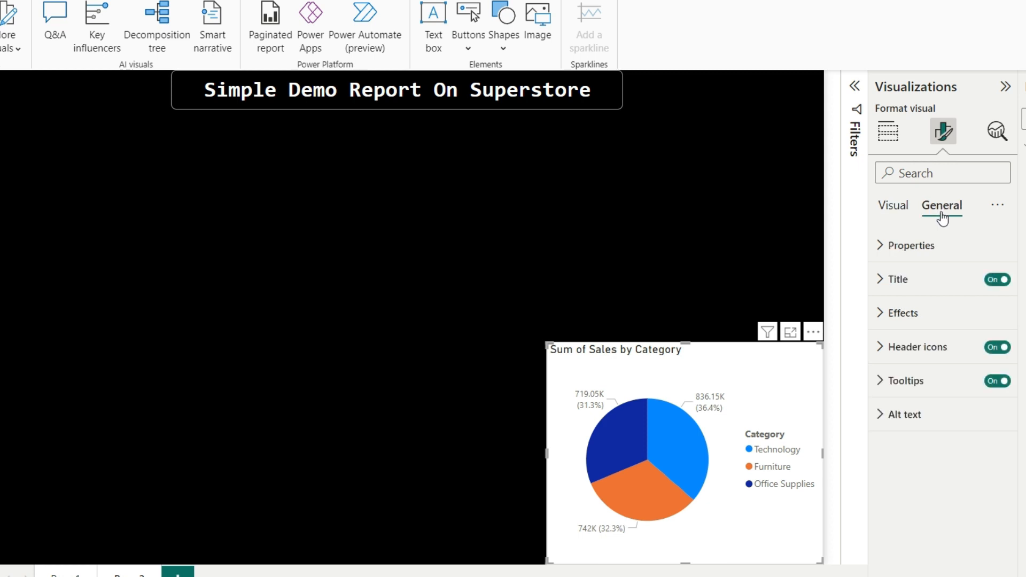
{"action": "left_click", "coordinate": [931, 317]}
{"action": "scroll", "coordinate": [956, 416], "scroll_direction": "down", "scroll_amount": 3}
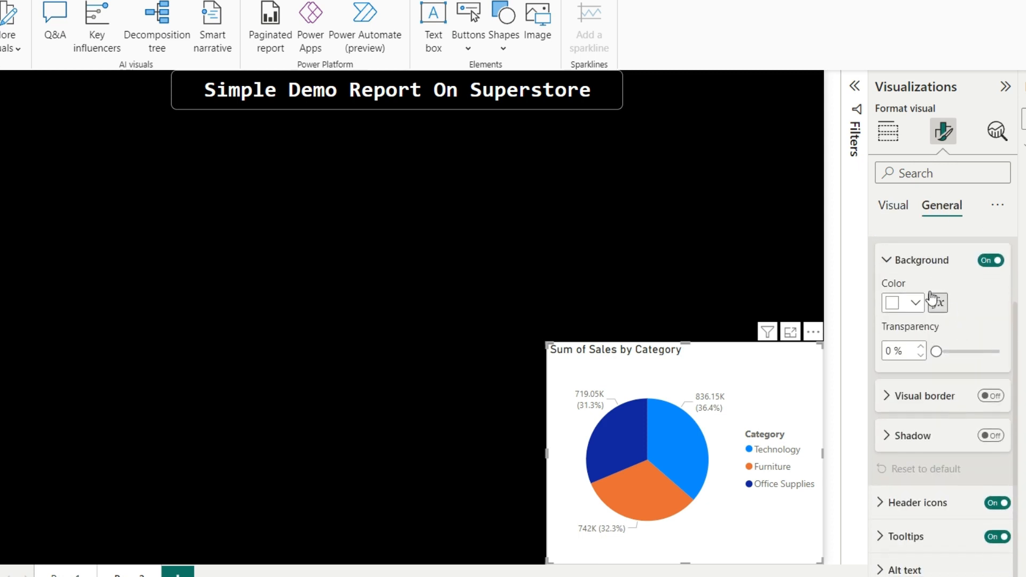
{"action": "left_click", "coordinate": [916, 304]}
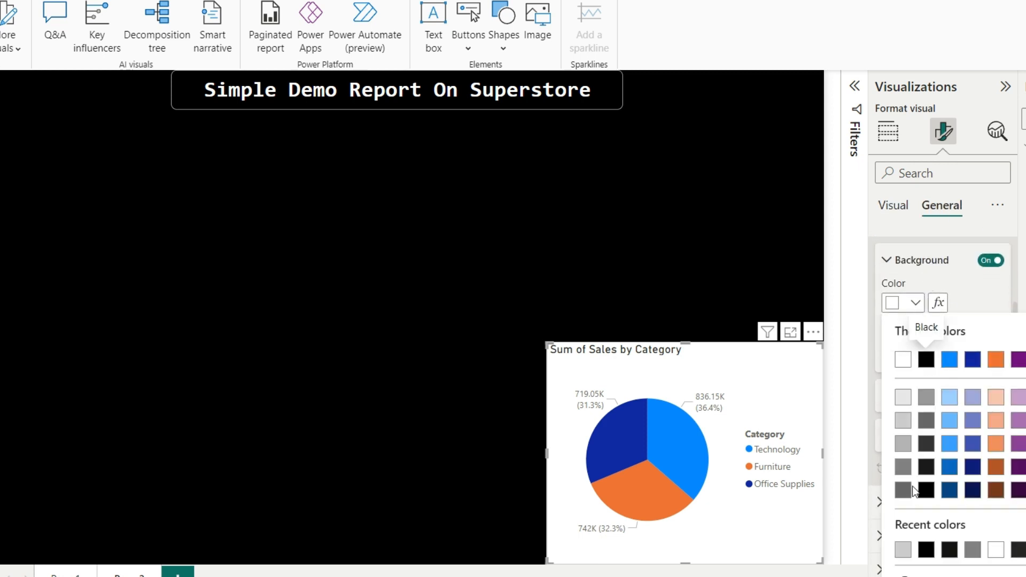
{"action": "left_click", "coordinate": [928, 553]}
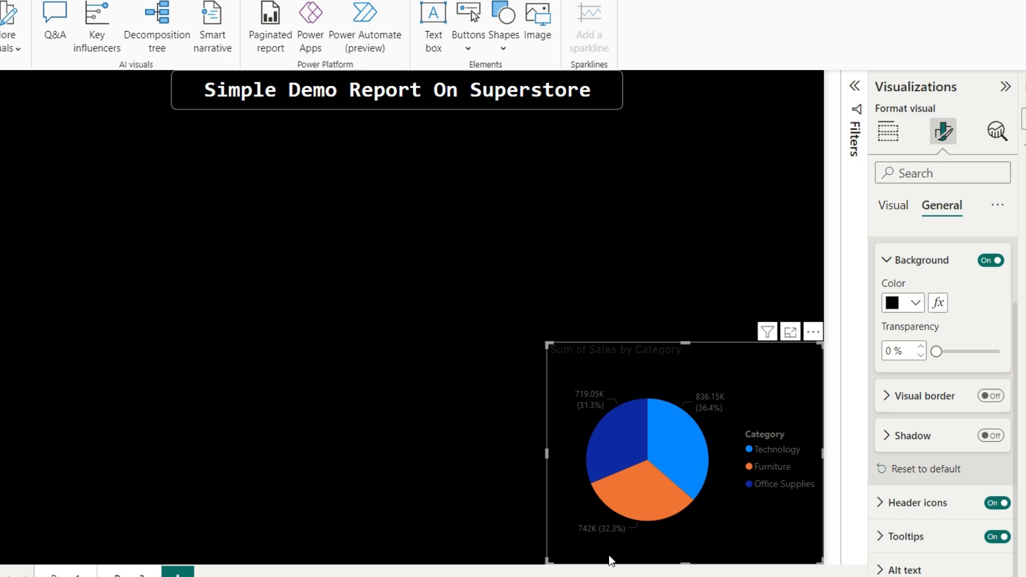
Step: Set the color of the pie chart's detail label values to white
{"action": "left_click", "coordinate": [903, 211]}
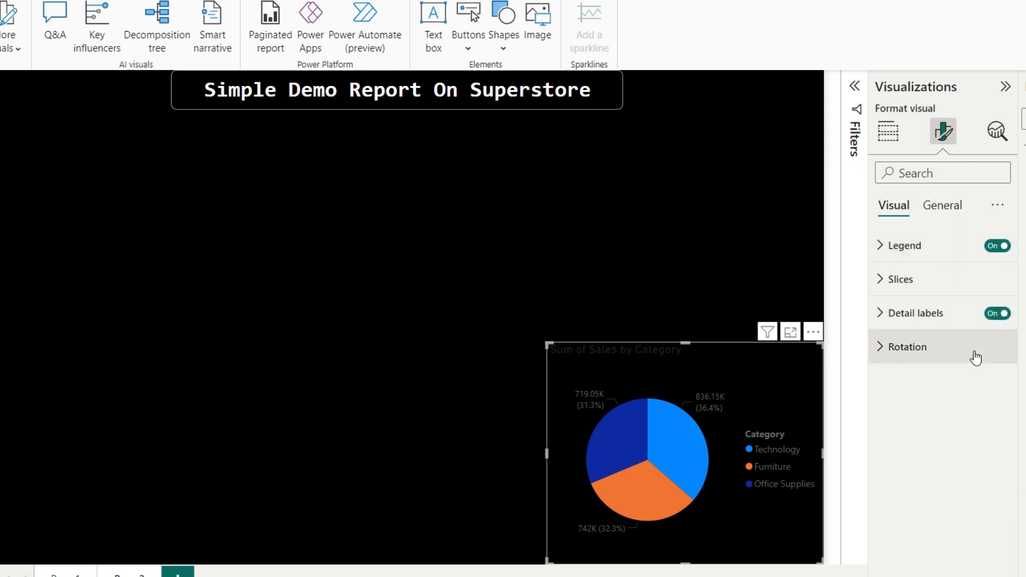
{"action": "left_click", "coordinate": [909, 320]}
{"action": "left_click", "coordinate": [922, 503]}
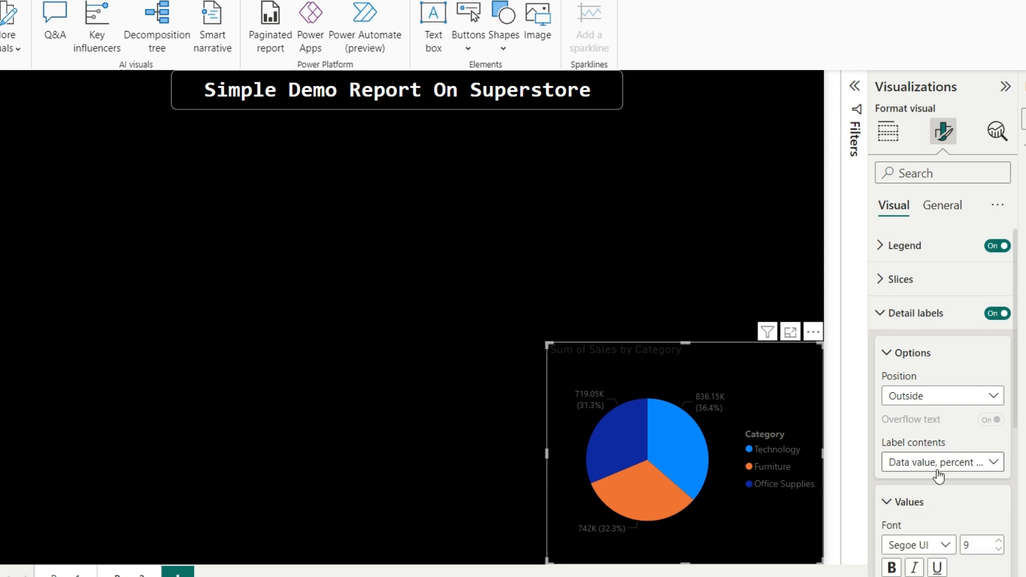
{"action": "scroll", "coordinate": [938, 455], "scroll_direction": "down", "scroll_amount": 4}
{"action": "left_click", "coordinate": [916, 399]}
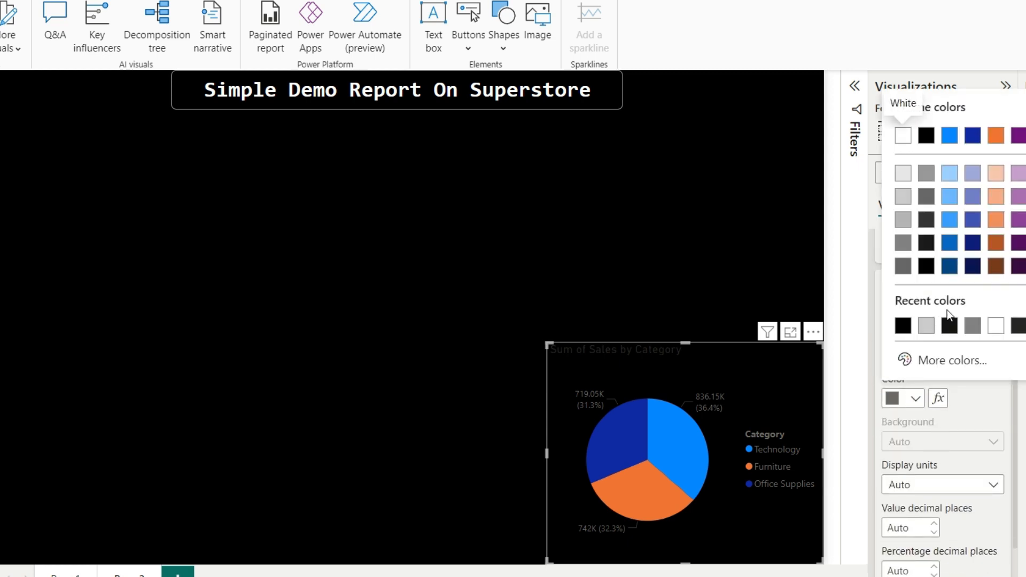
{"action": "left_click", "coordinate": [998, 325]}
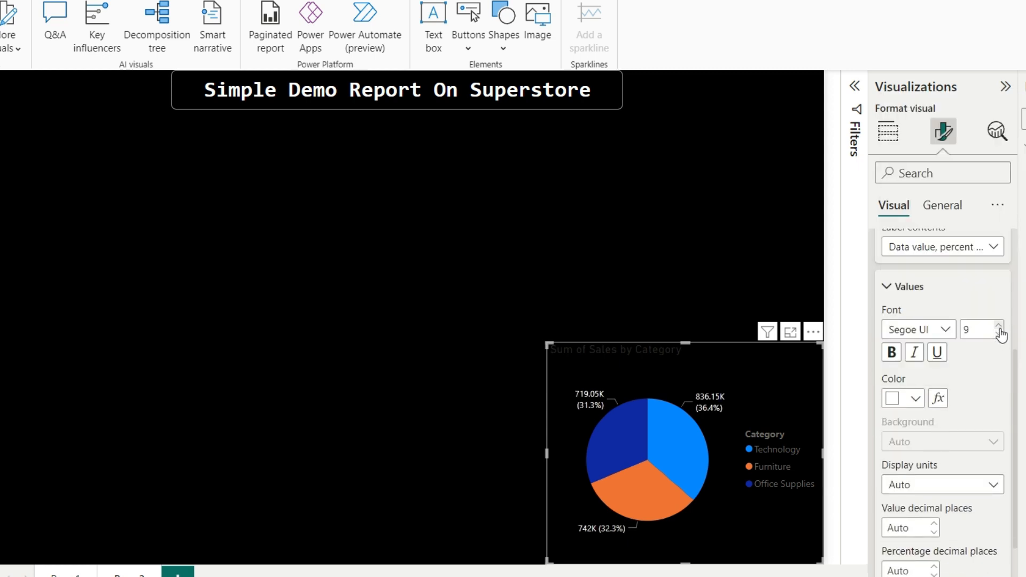
Step: Increase the font size of the pie chart's detail label values to 13
{"action": "left_click", "coordinate": [998, 326]}
{"action": "left_click", "coordinate": [998, 326]}
{"action": "left_click", "coordinate": [999, 326]}
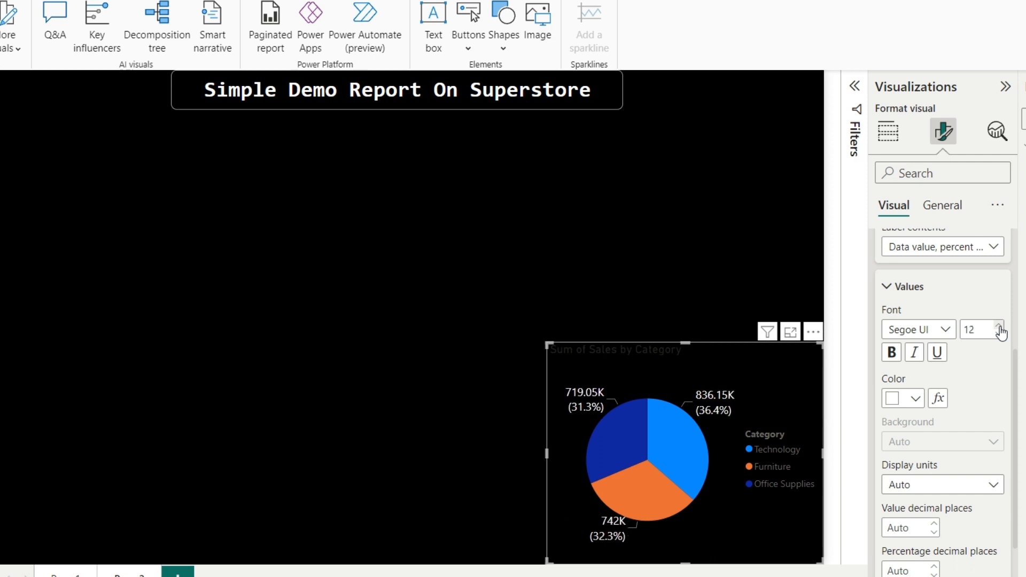
{"action": "left_click", "coordinate": [998, 326]}
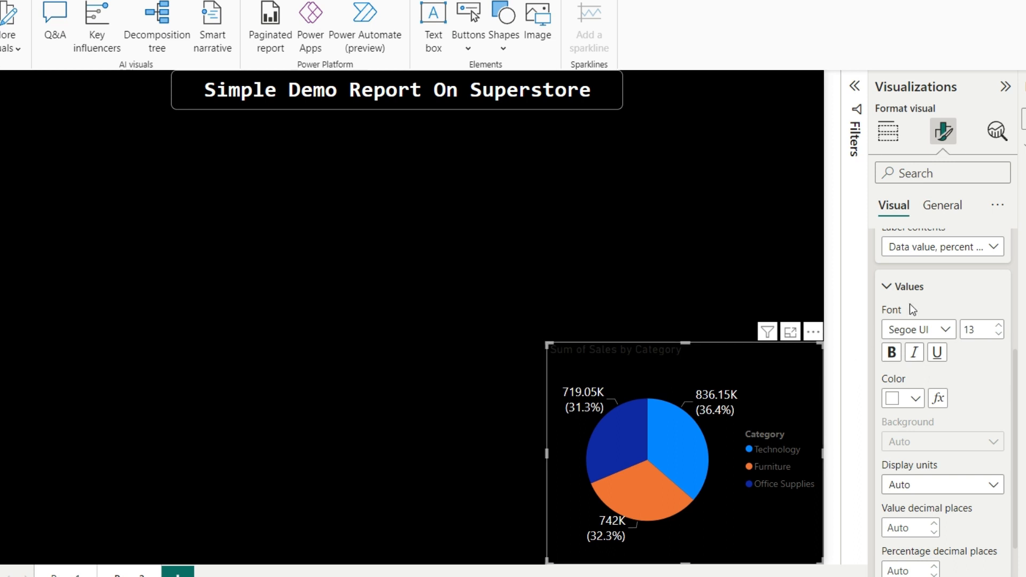
Step: Turn off the pie chart's legend and collapse the detail label settings
{"action": "scroll", "coordinate": [937, 280], "scroll_direction": "up", "scroll_amount": 4}
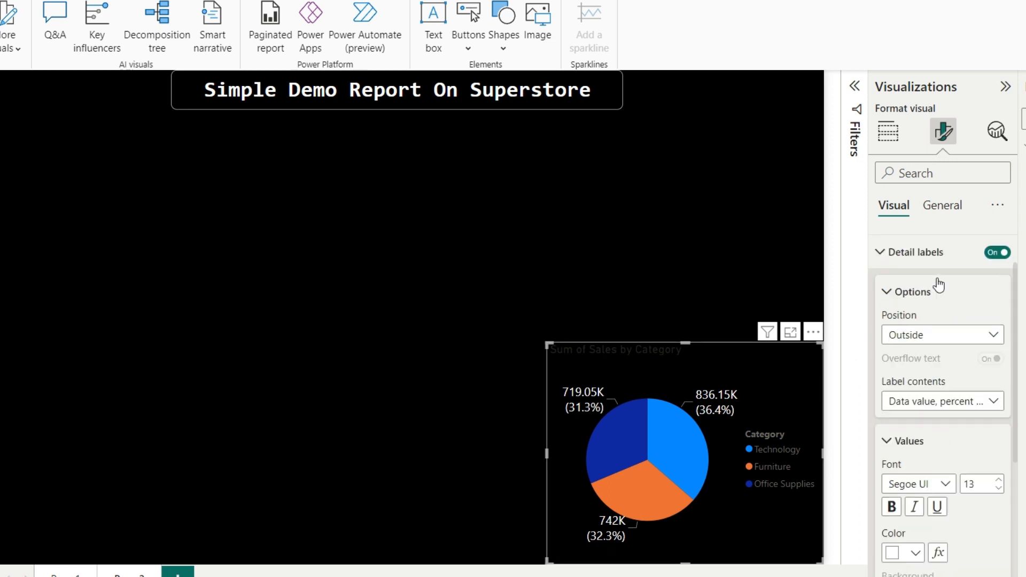
{"action": "left_click", "coordinate": [998, 246]}
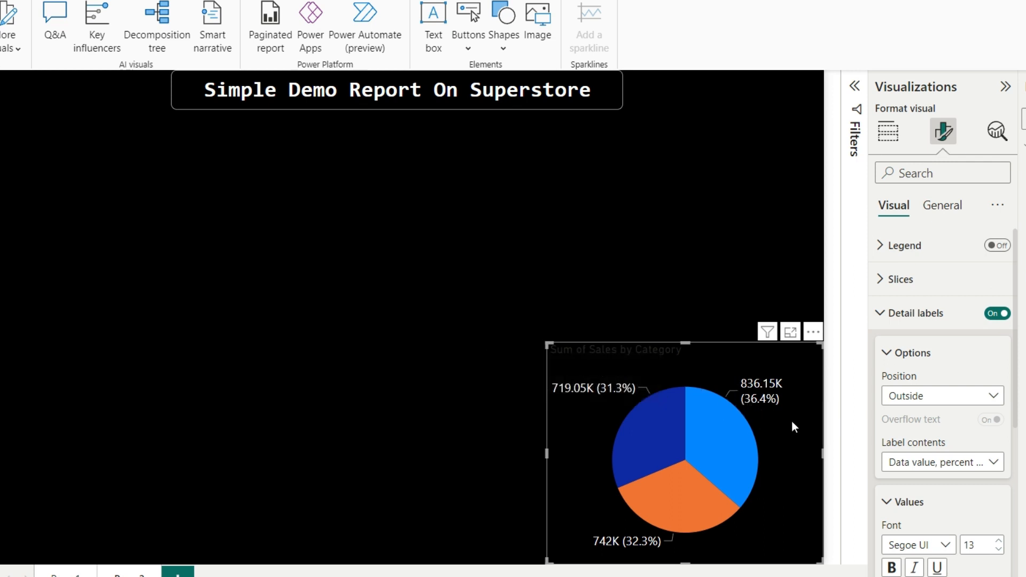
{"action": "left_click", "coordinate": [882, 315]}
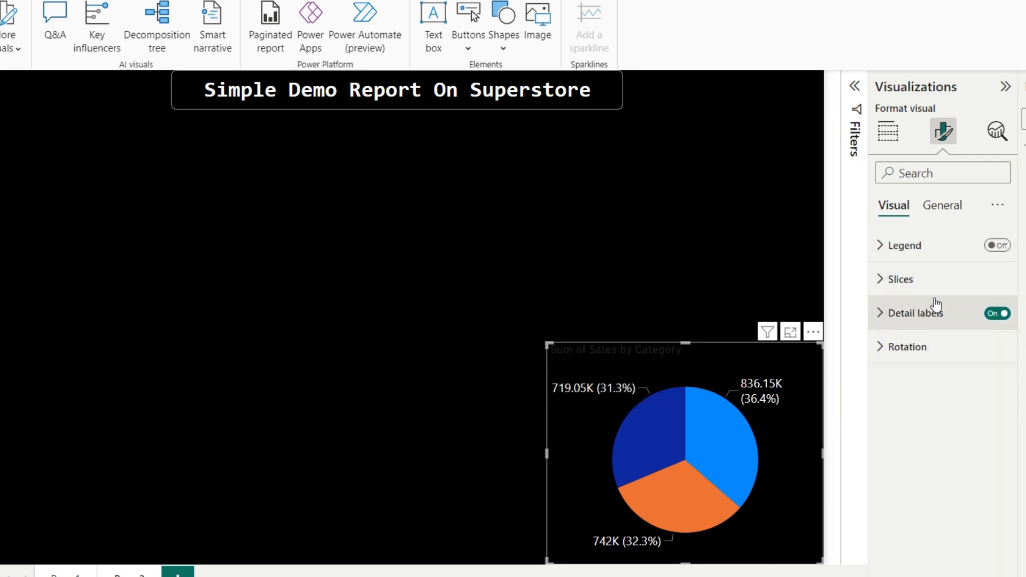
Step: Shorten the pie chart's title text to "Sales by Category"
{"action": "left_click", "coordinate": [941, 208]}
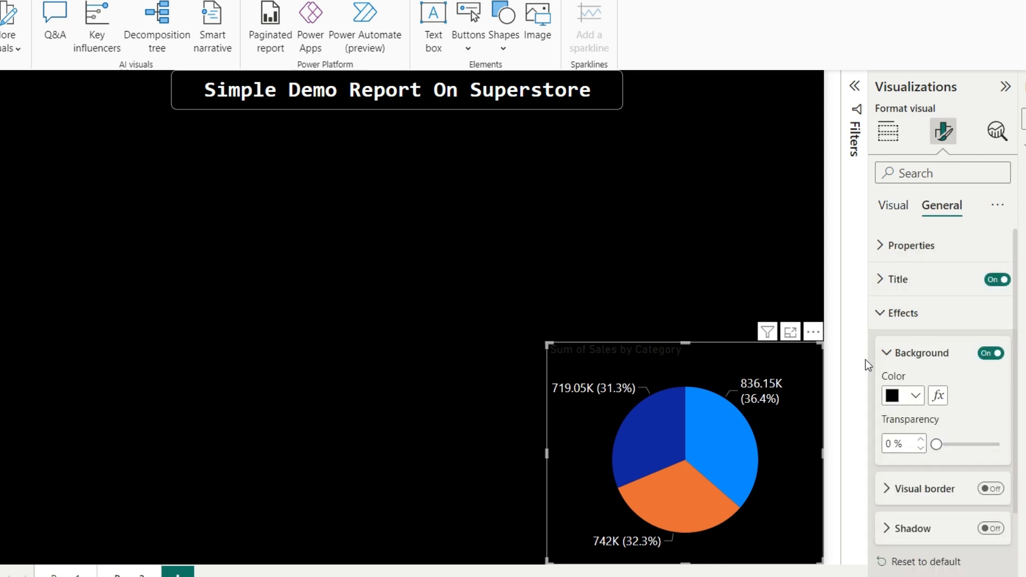
{"action": "left_click", "coordinate": [892, 278]}
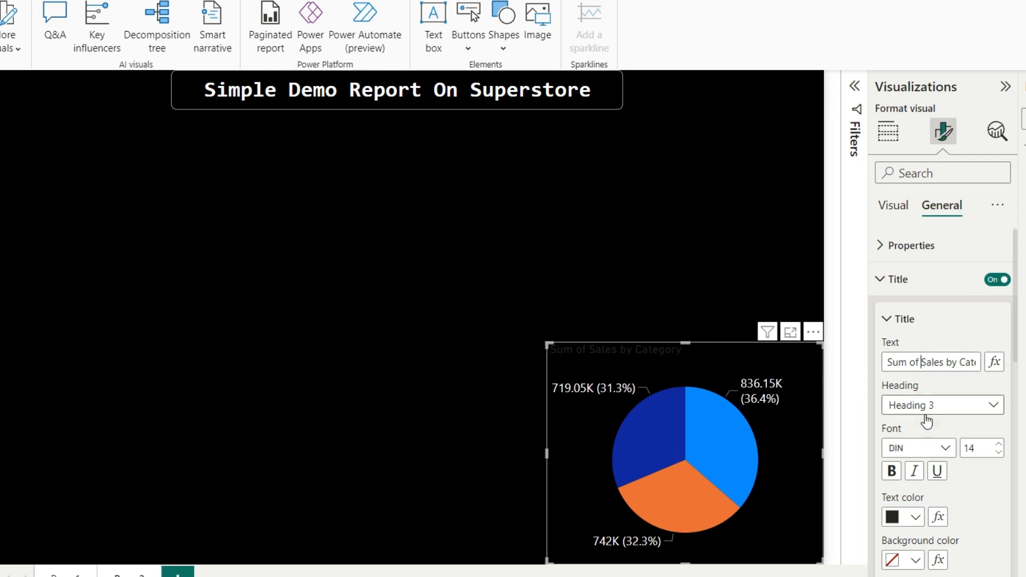
{"action": "key", "text": "BackSpace"}
{"action": "key", "text": "BackSpace"}
{"action": "key", "text": "BackSpace"}
{"action": "key", "text": "BackSpace"}
{"action": "key", "text": "BackSpace"}
{"action": "key", "text": "BackSpace"}
{"action": "key", "text": "BackSpace"}
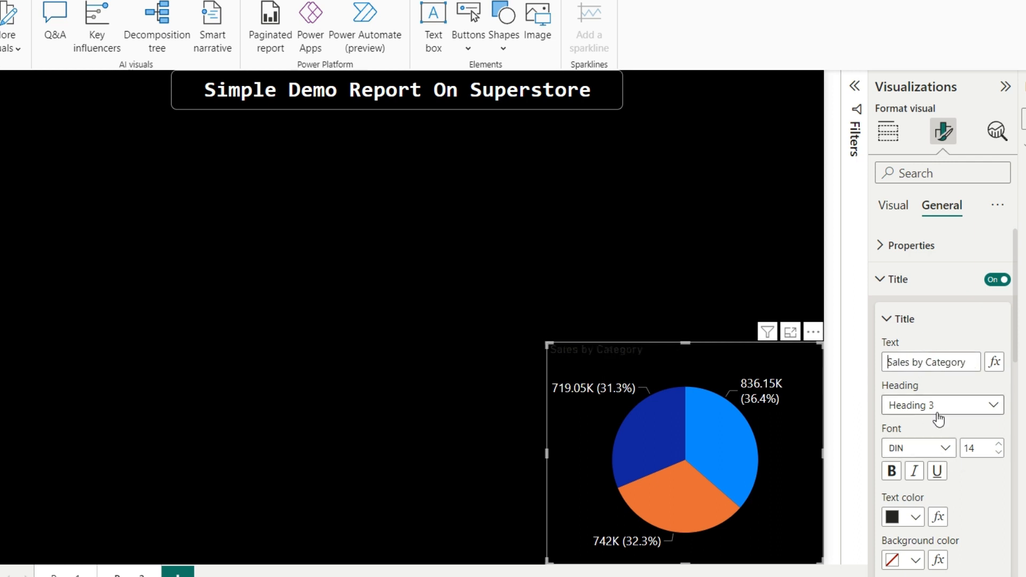
Step: Set the text color of the pie chart's title to white
{"action": "scroll", "coordinate": [960, 444], "scroll_direction": "down", "scroll_amount": 3}
{"action": "left_click", "coordinate": [900, 416]}
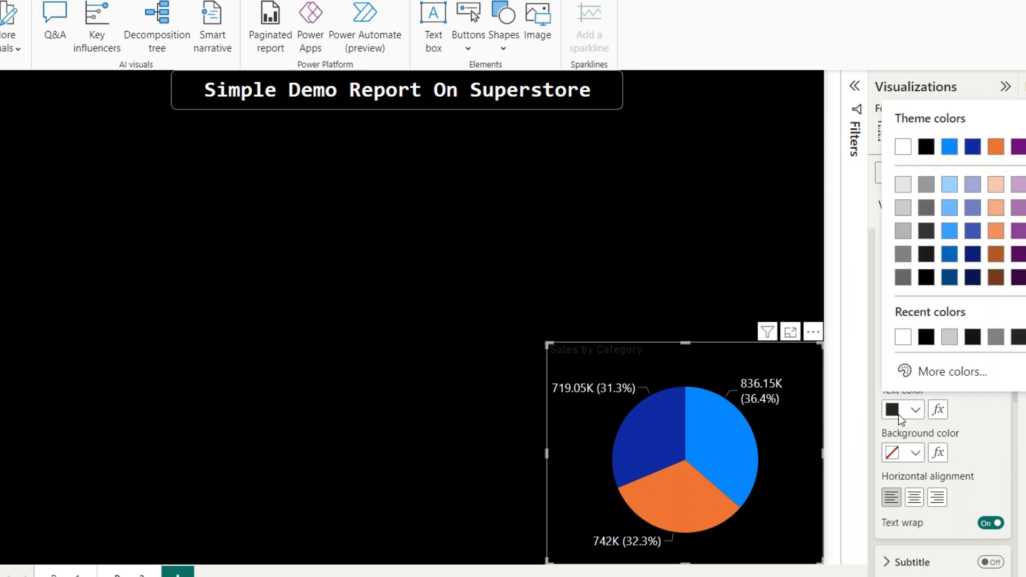
{"action": "left_click", "coordinate": [902, 336]}
Step: Center the pie chart's title horizontally and set its font size to 15, without bold
{"action": "scroll", "coordinate": [953, 449], "scroll_direction": "down", "scroll_amount": 1}
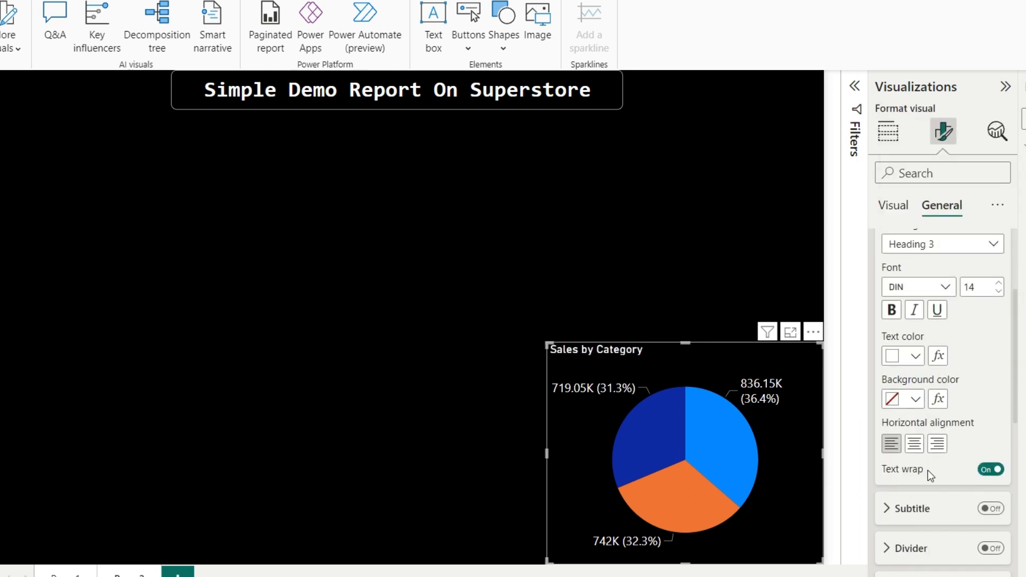
{"action": "left_click", "coordinate": [915, 445]}
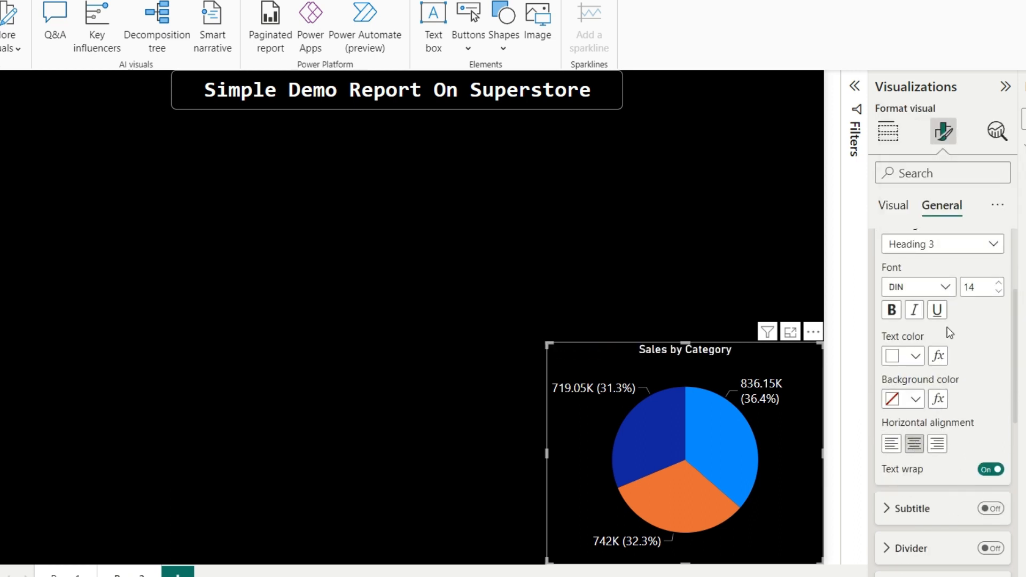
{"action": "left_click", "coordinate": [998, 283]}
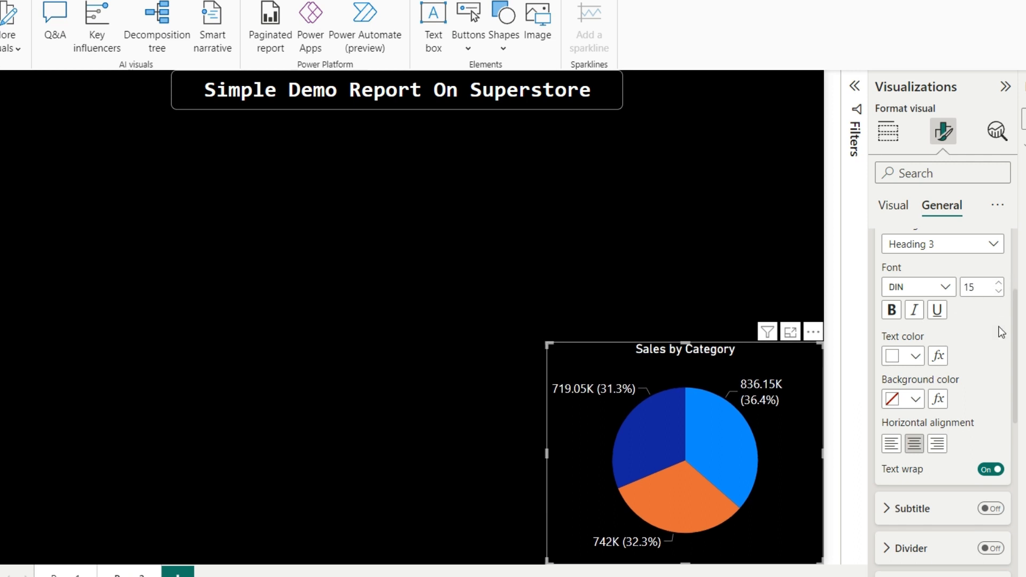
{"action": "left_click", "coordinate": [891, 310]}
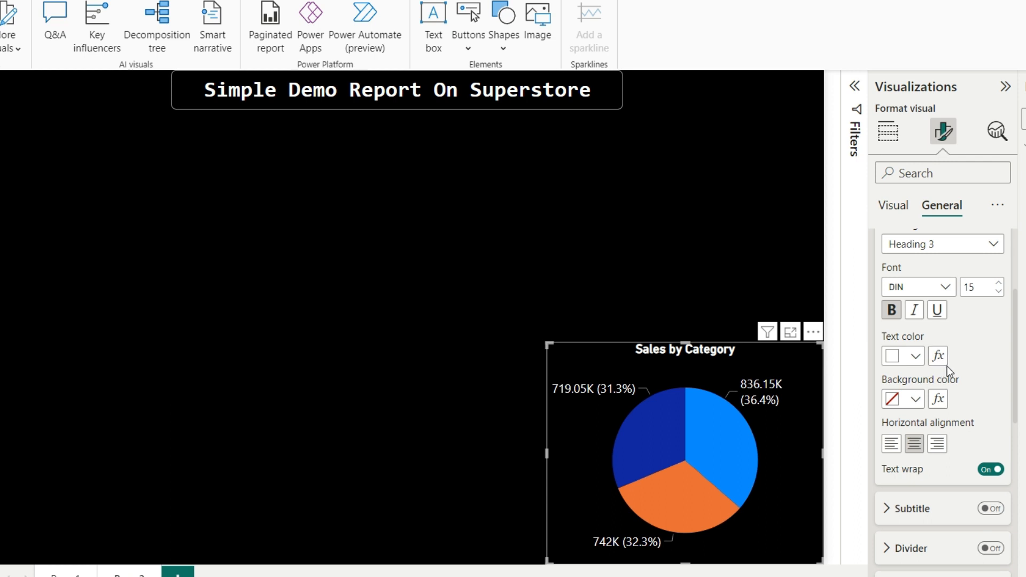
{"action": "left_click", "coordinate": [891, 310]}
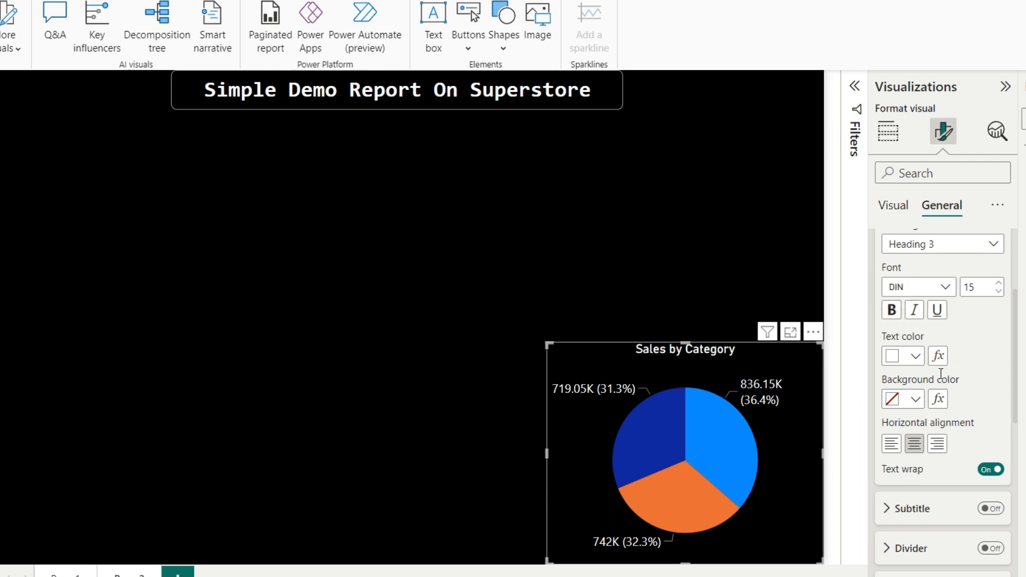
{"action": "scroll", "coordinate": [928, 471], "scroll_direction": "down", "scroll_amount": 1}
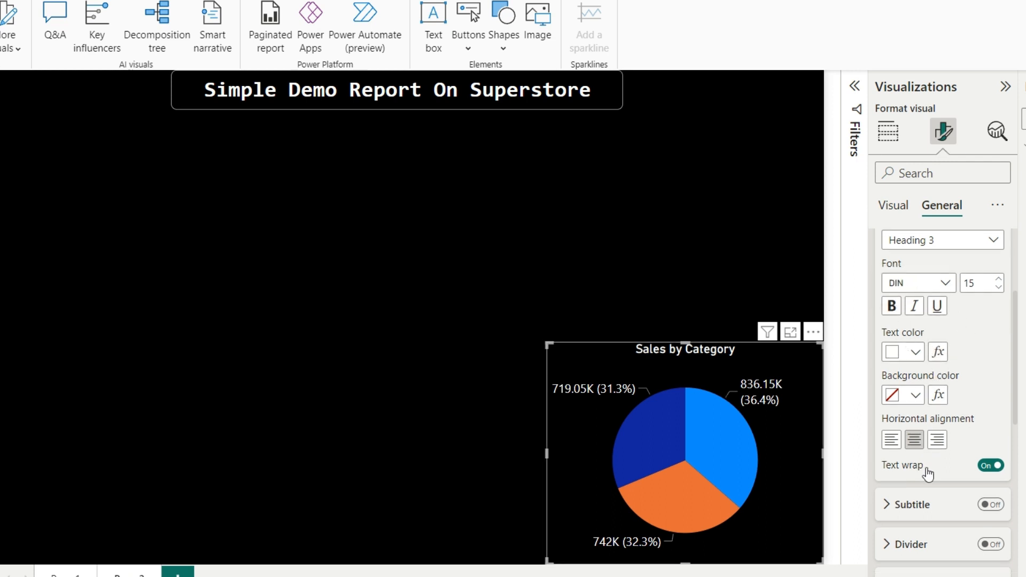
{"action": "scroll", "coordinate": [908, 476], "scroll_direction": "down", "scroll_amount": 3}
{"action": "scroll", "coordinate": [887, 348], "scroll_direction": "up", "scroll_amount": 7}
{"action": "left_click", "coordinate": [893, 206]}
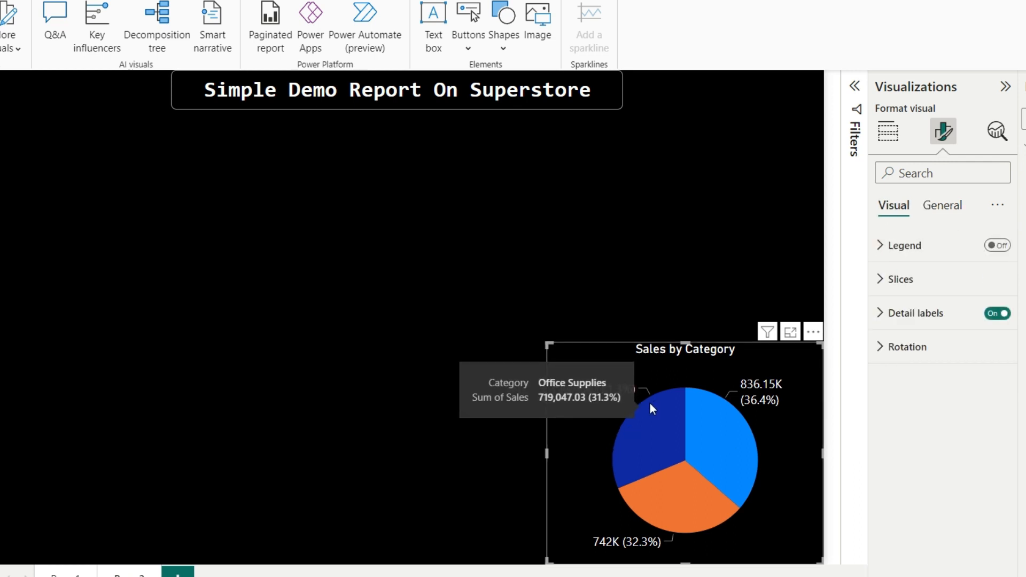
{"action": "left_click", "coordinate": [922, 292]}
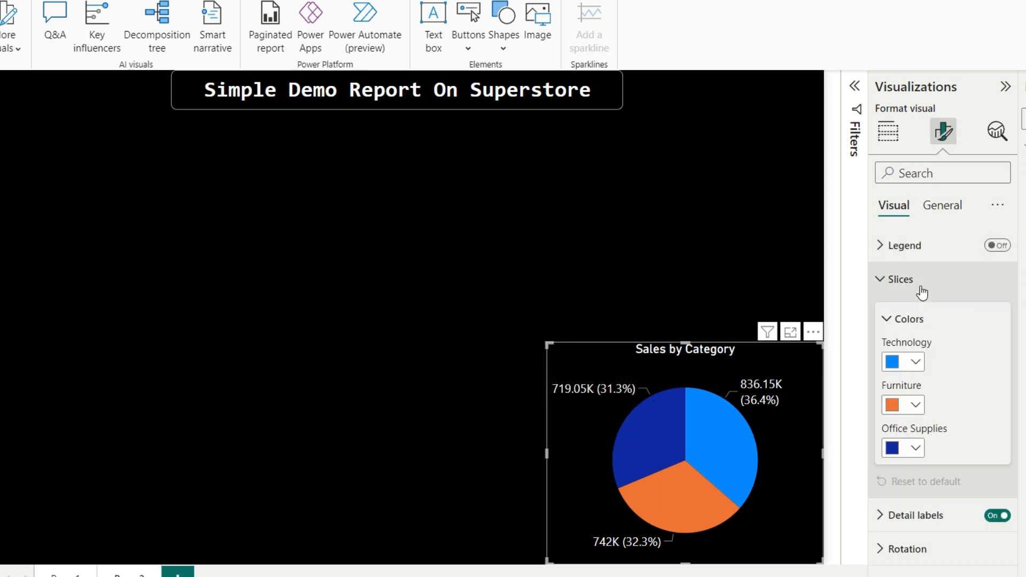
Step: Turn on the visual border for the pie chart in its effects settings
{"action": "left_click", "coordinate": [943, 216]}
{"action": "left_click", "coordinate": [890, 289]}
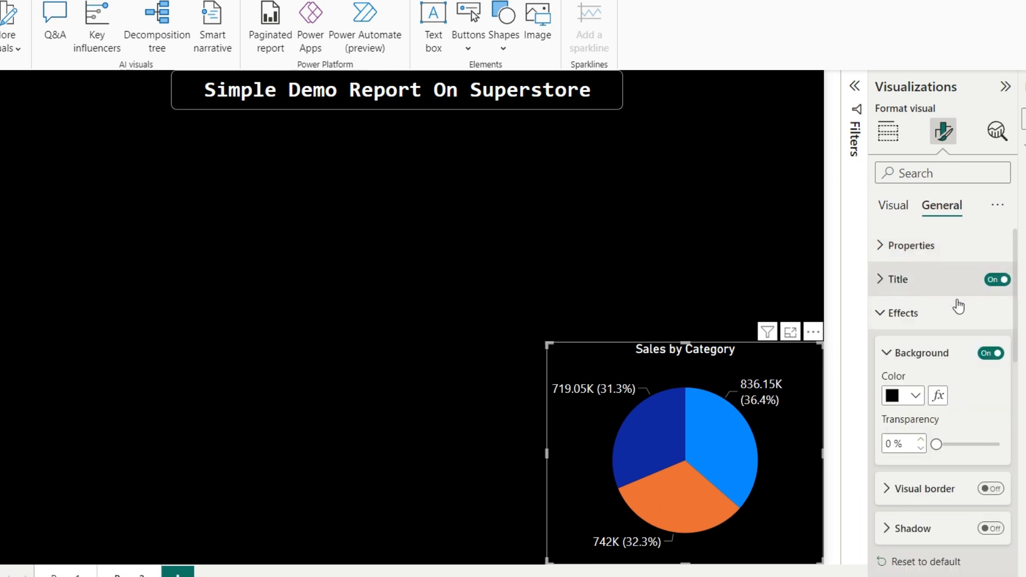
{"action": "scroll", "coordinate": [962, 475], "scroll_direction": "down", "scroll_amount": 2}
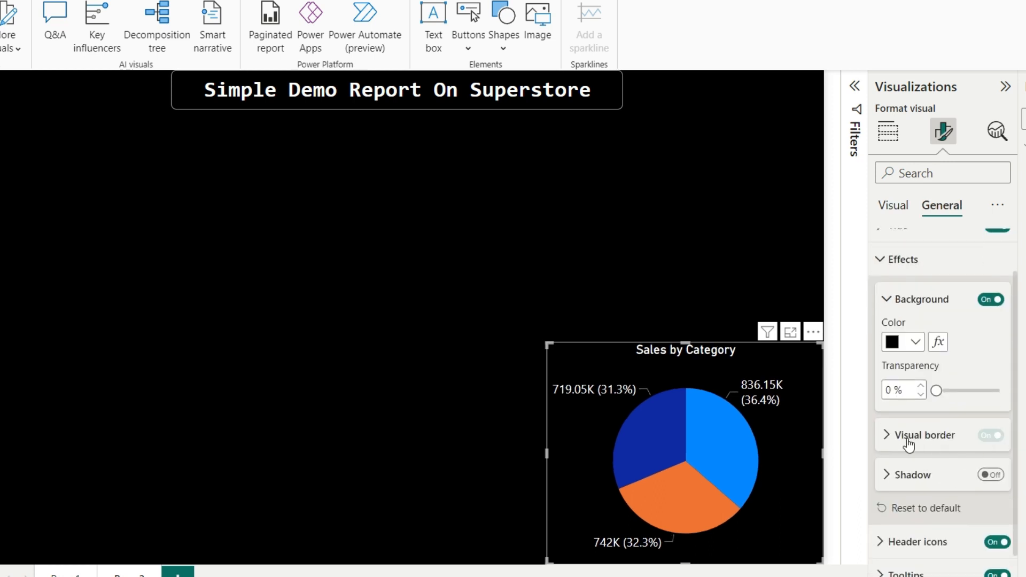
{"action": "left_click", "coordinate": [991, 435]}
{"action": "scroll", "coordinate": [948, 439], "scroll_direction": "down", "scroll_amount": 2}
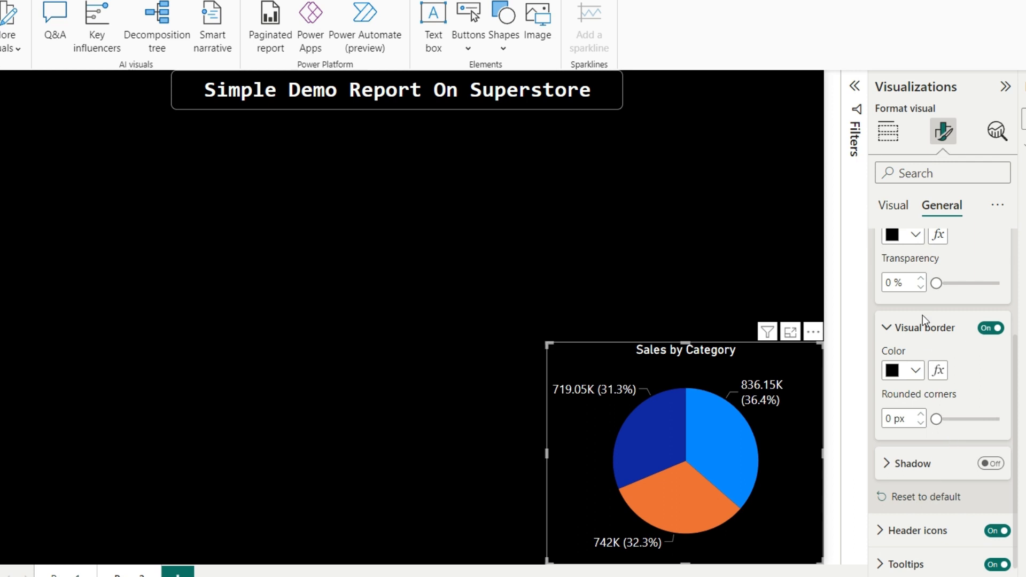
{"action": "scroll", "coordinate": [923, 315], "scroll_direction": "up", "scroll_amount": 2}
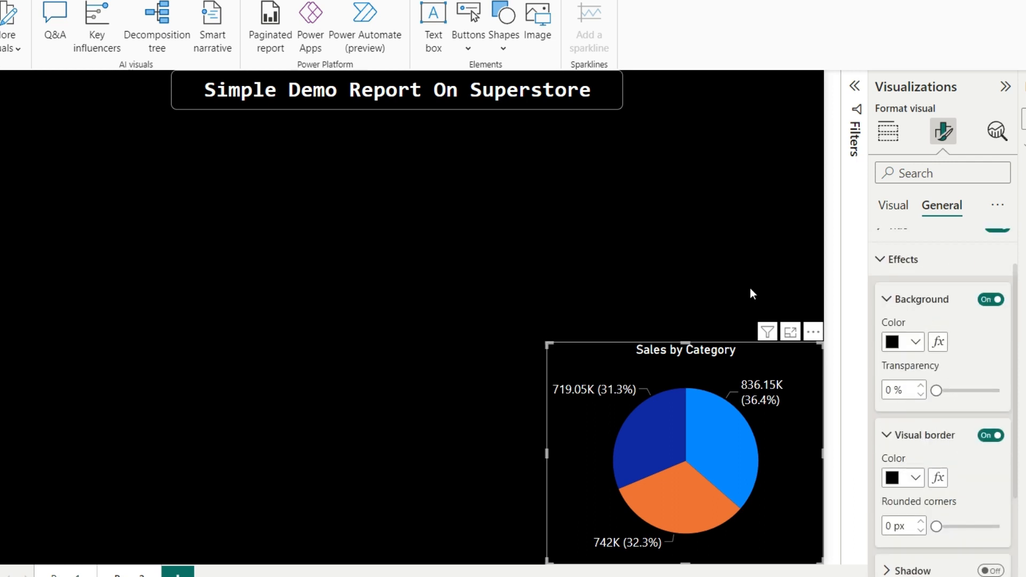
Step: Set the pie chart's visual border color to light gray and deselect the chart
{"action": "left_click", "coordinate": [406, 327]}
{"action": "left_click", "coordinate": [571, 441]}
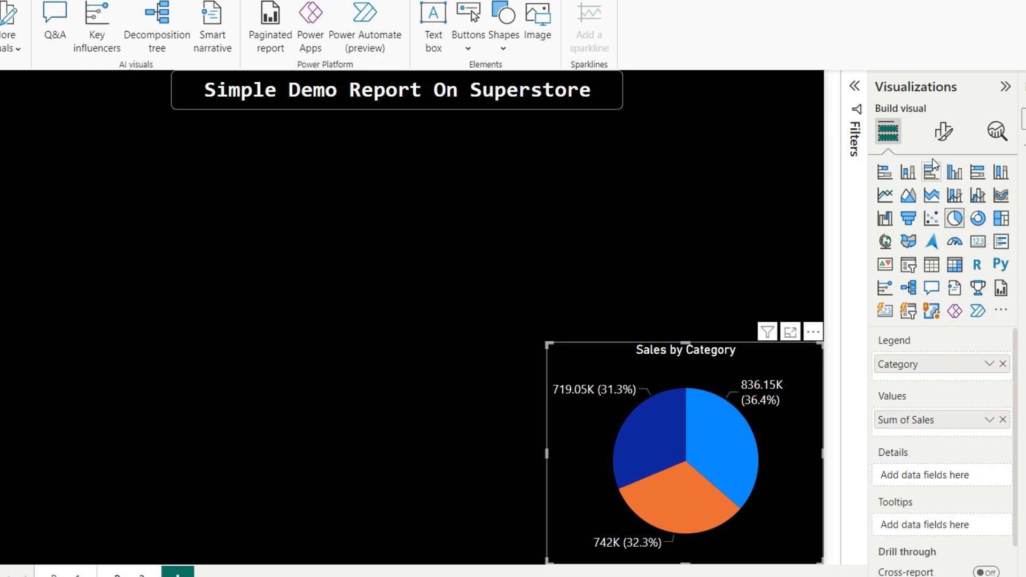
{"action": "left_click", "coordinate": [944, 131]}
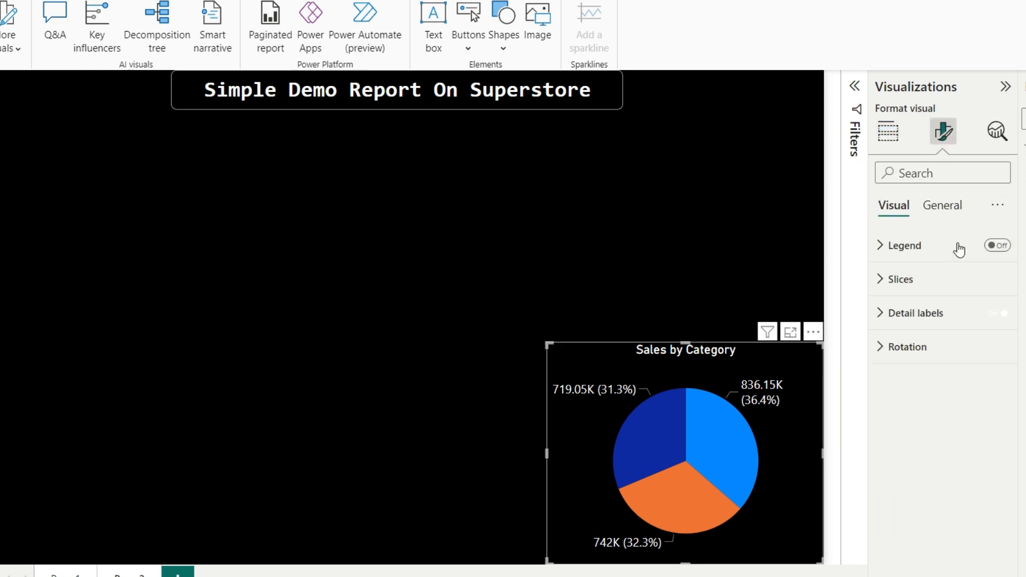
{"action": "left_click", "coordinate": [942, 205]}
{"action": "left_click", "coordinate": [923, 309]}
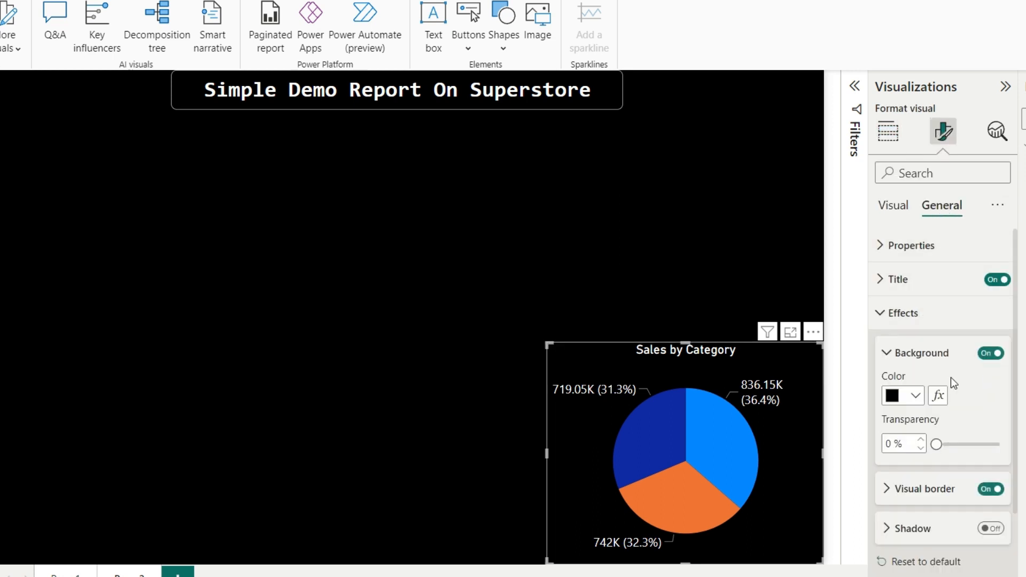
{"action": "scroll", "coordinate": [944, 417], "scroll_direction": "down", "scroll_amount": 2}
{"action": "left_click", "coordinate": [925, 396]}
{"action": "scroll", "coordinate": [941, 406], "scroll_direction": "down", "scroll_amount": 2}
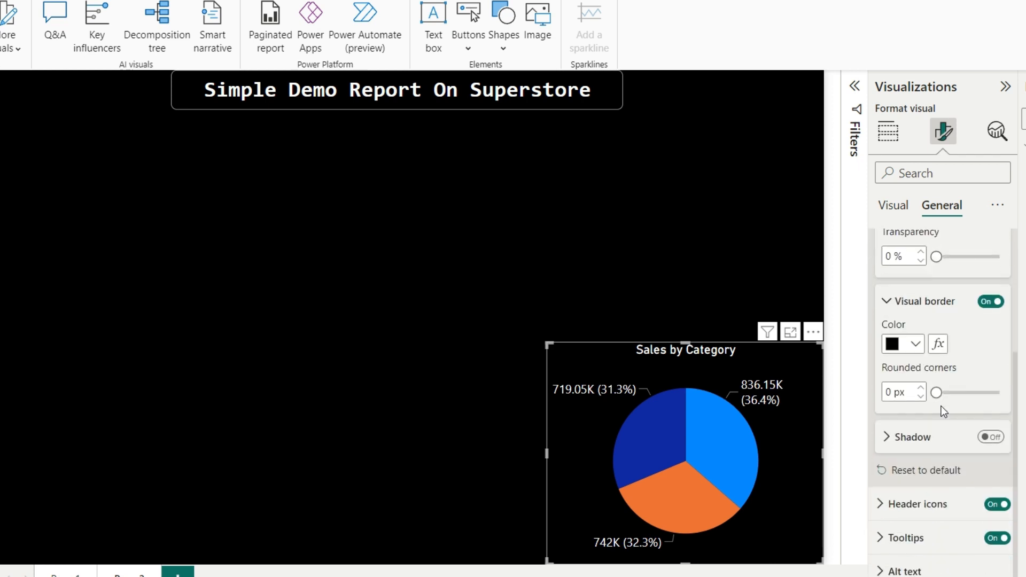
{"action": "left_click", "coordinate": [915, 343]}
{"action": "left_click", "coordinate": [950, 270]}
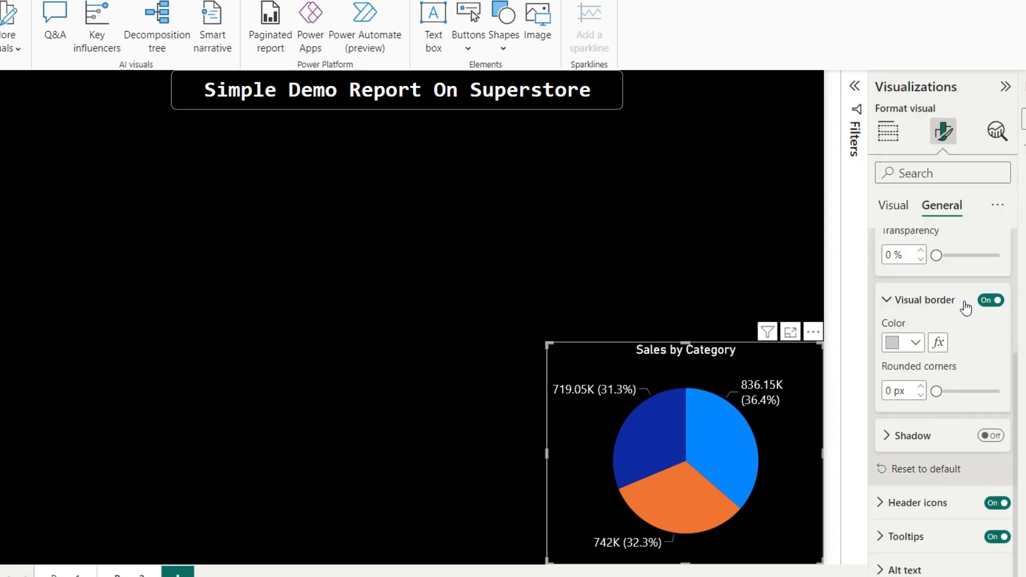
{"action": "left_click", "coordinate": [566, 264]}
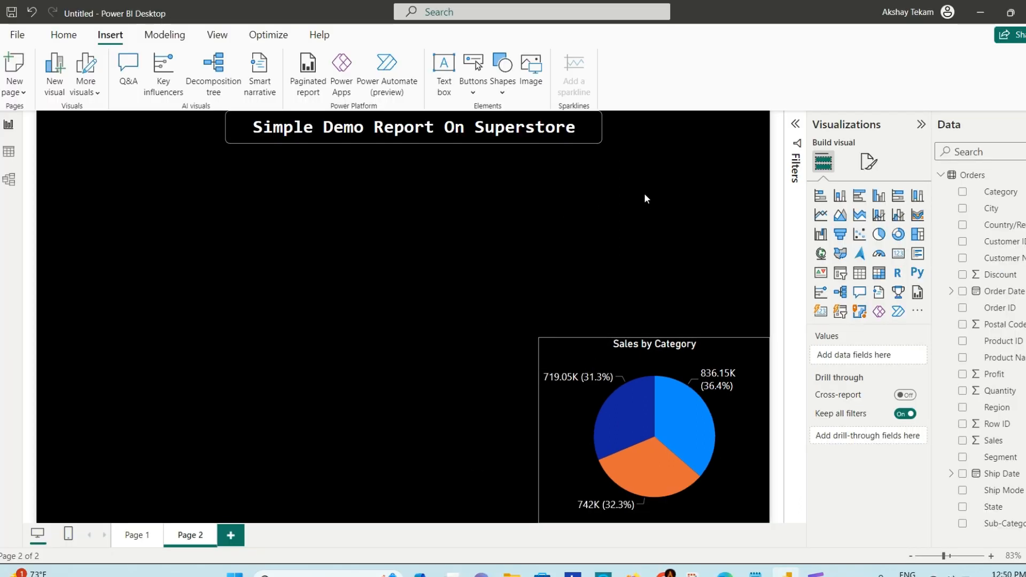
Step: Copy the Sales by Category pie chart visual and deselect it on the page
{"action": "left_click", "coordinate": [585, 390]}
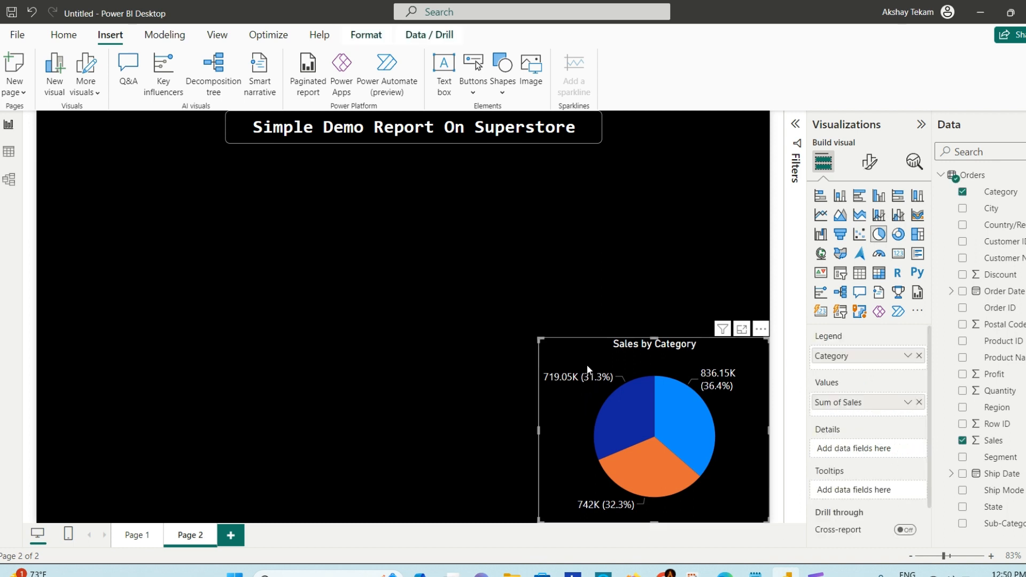
{"action": "right_click", "coordinate": [586, 359]}
{"action": "left_click", "coordinate": [561, 421]}
{"action": "right_click", "coordinate": [587, 360]}
{"action": "mouse_move", "coordinate": [626, 423]}
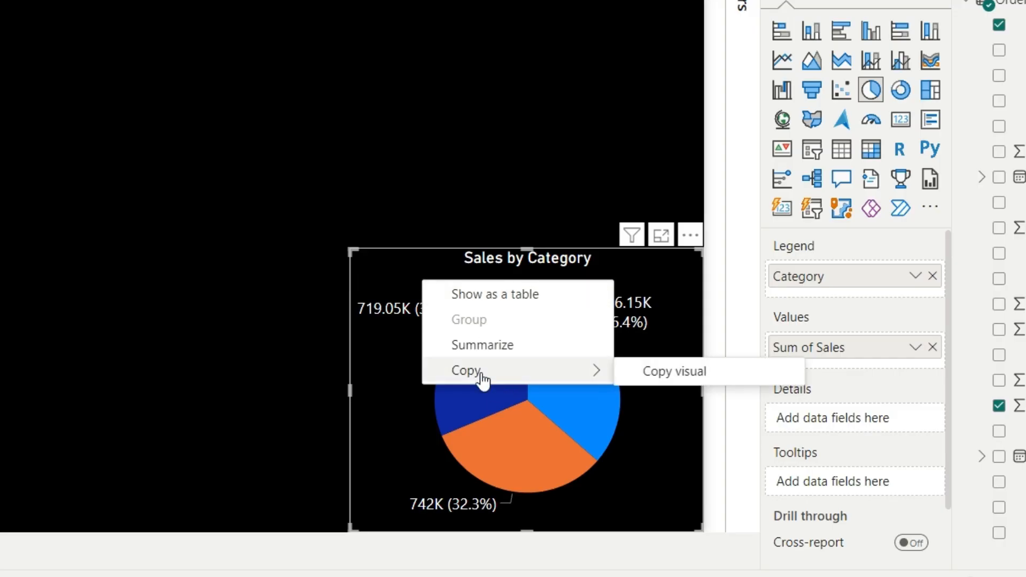
{"action": "left_click", "coordinate": [690, 374]}
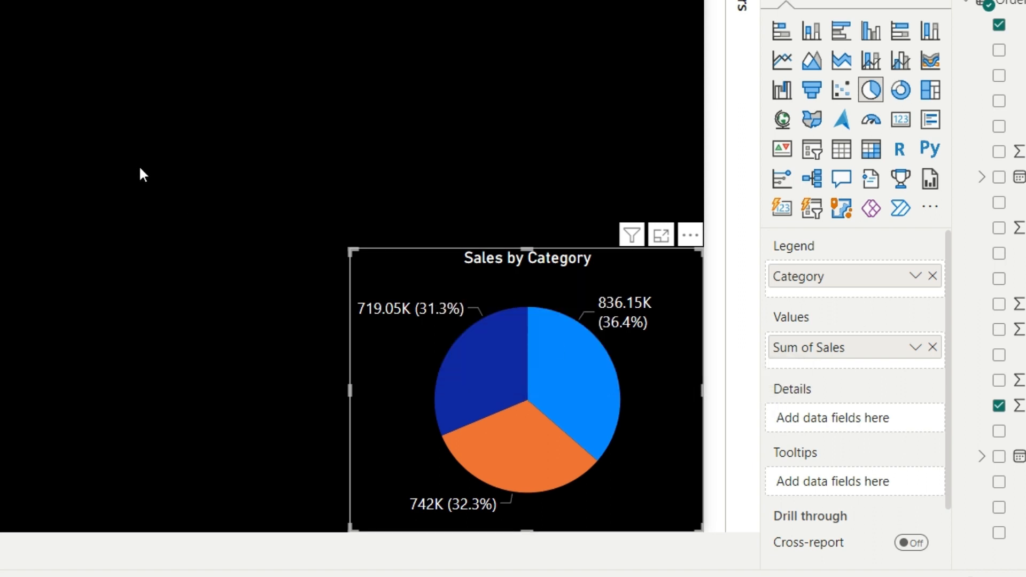
{"action": "left_click", "coordinate": [344, 83]}
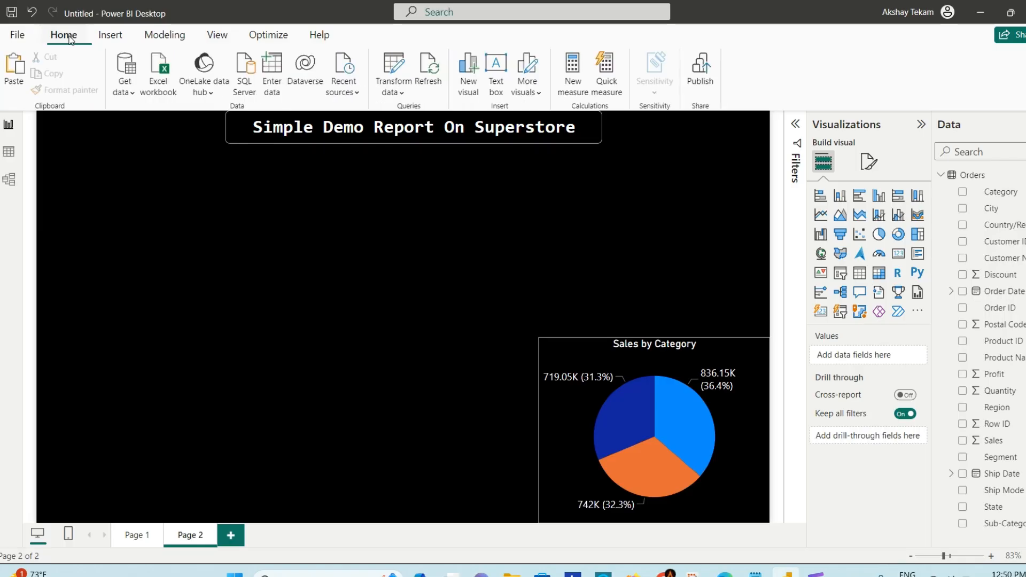
Step: Paste the copied pie chart directly above the Sales by Category chart and replace its Category legend field with Segment
{"action": "left_click", "coordinate": [17, 76]}
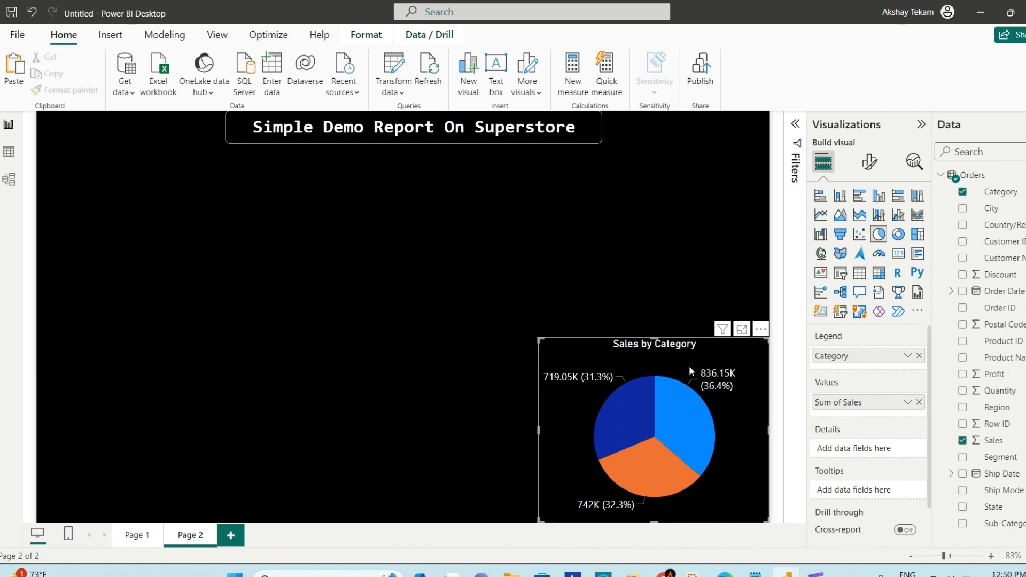
{"action": "left_click_drag", "start_coordinate": [665, 365], "coordinate": [659, 178]}
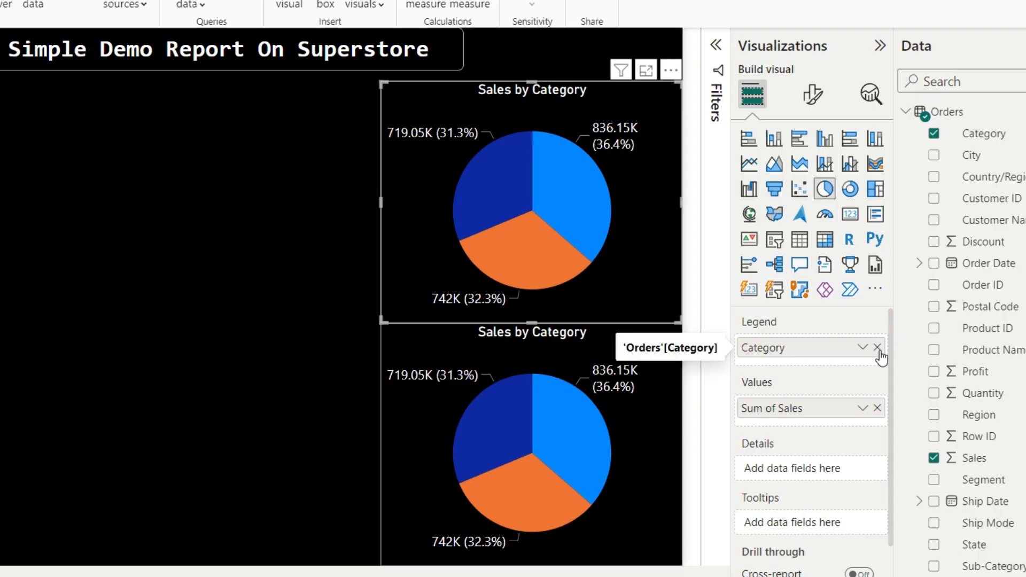
{"action": "left_click", "coordinate": [878, 348]}
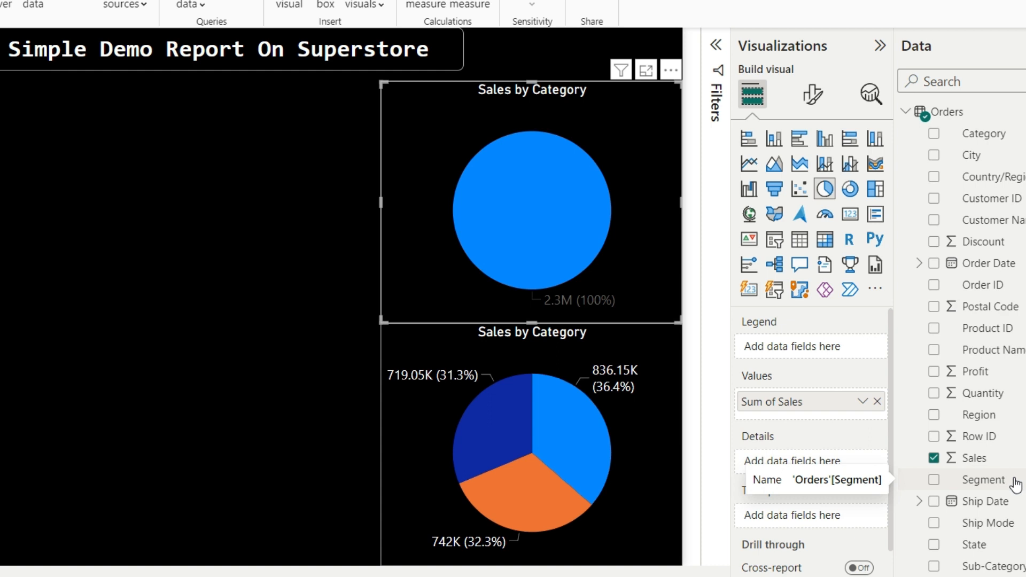
{"action": "left_click_drag", "start_coordinate": [878, 381], "coordinate": [836, 359]}
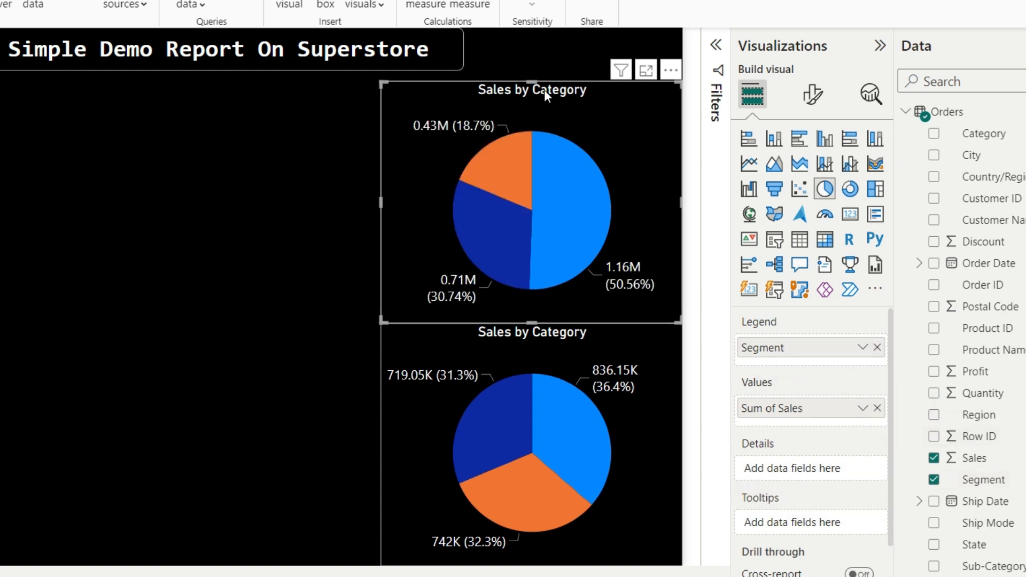
{"action": "mouse_move", "coordinate": [547, 175]}
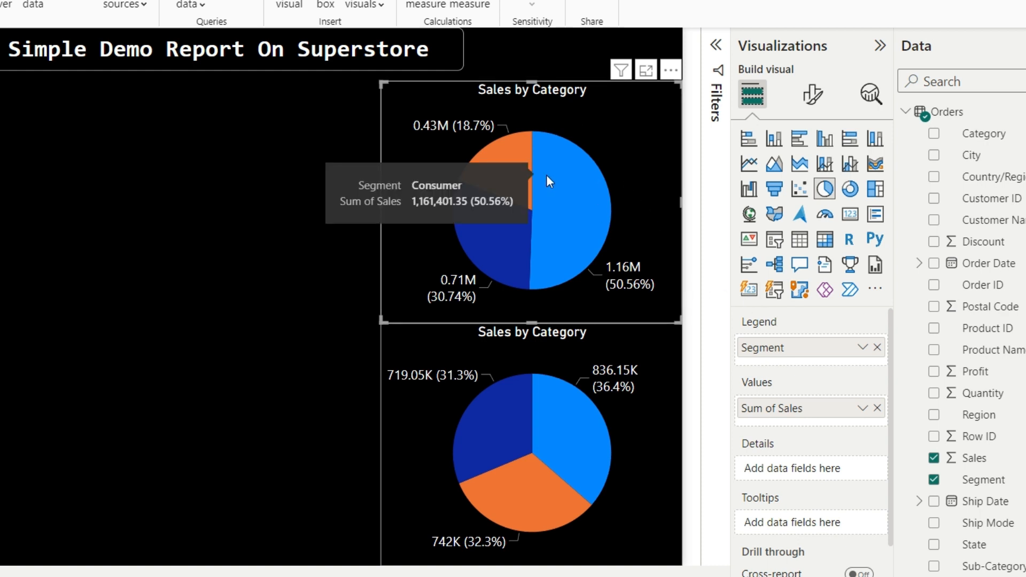
Step: Change the upper pie chart's title text to "Sales by Segment" and deselect the chart
{"action": "left_click", "coordinate": [814, 94]}
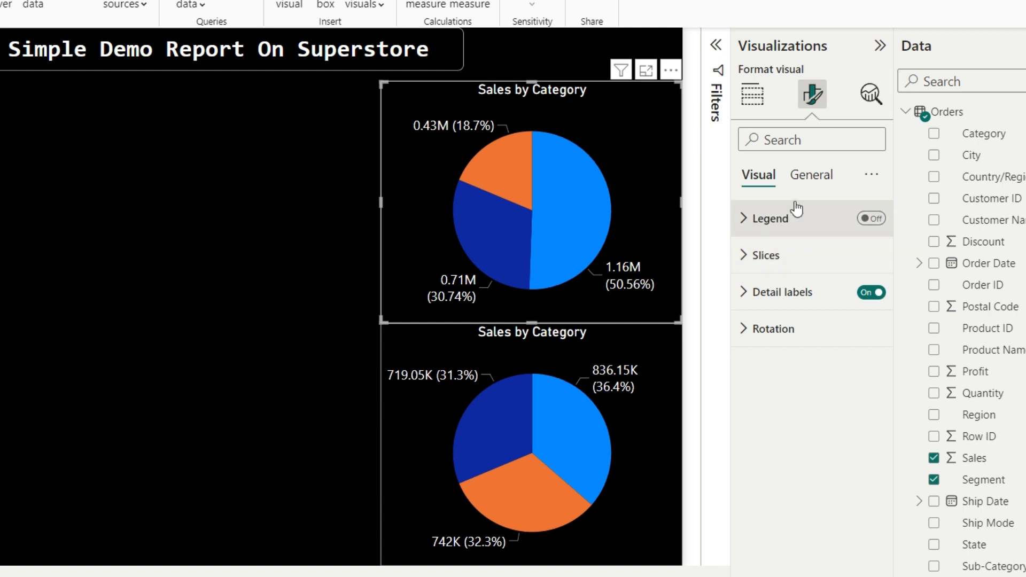
{"action": "left_click", "coordinate": [806, 184]}
{"action": "left_click", "coordinate": [756, 255]}
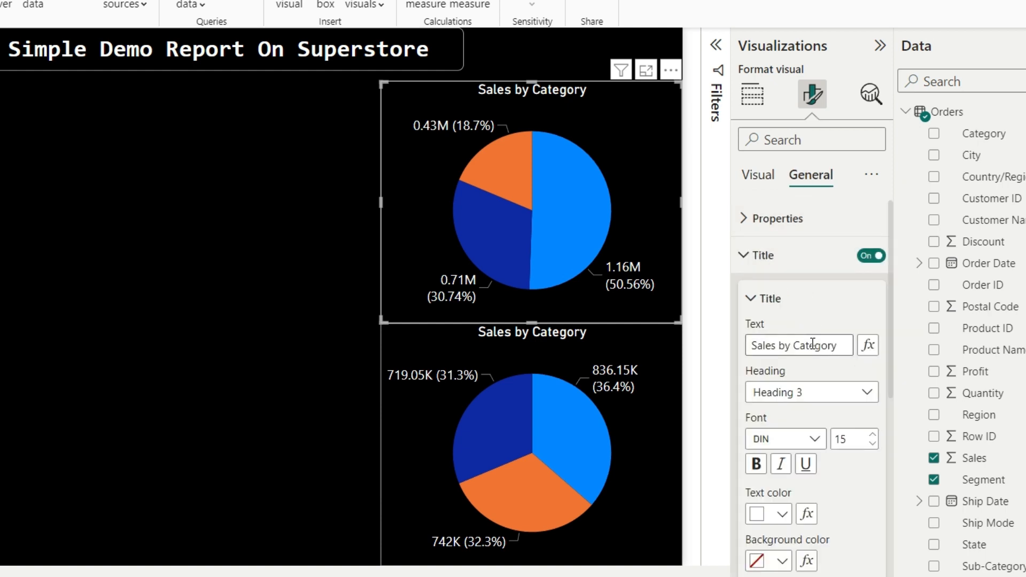
{"action": "double_click", "coordinate": [823, 345]}
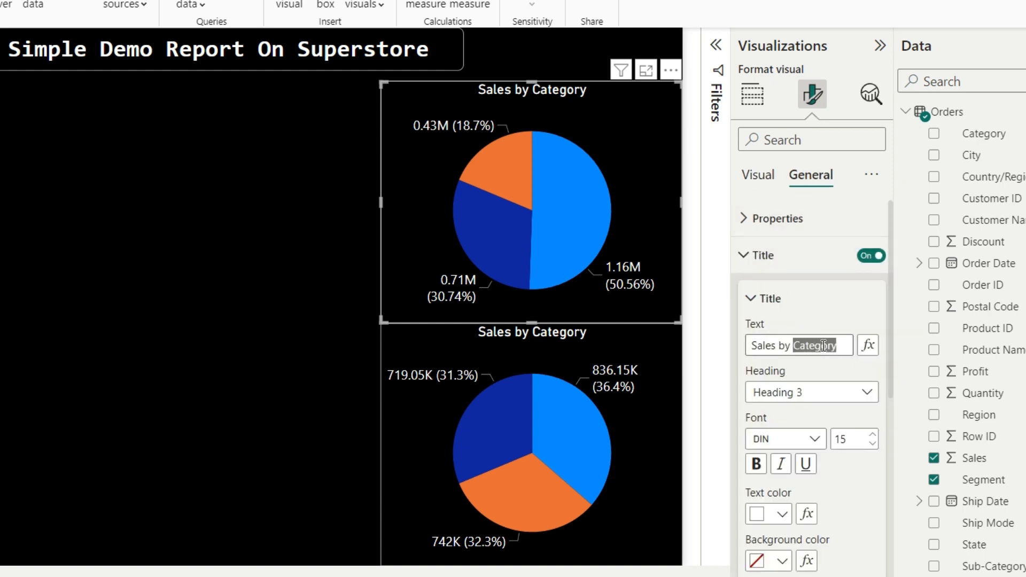
{"action": "type", "text": "Se"}
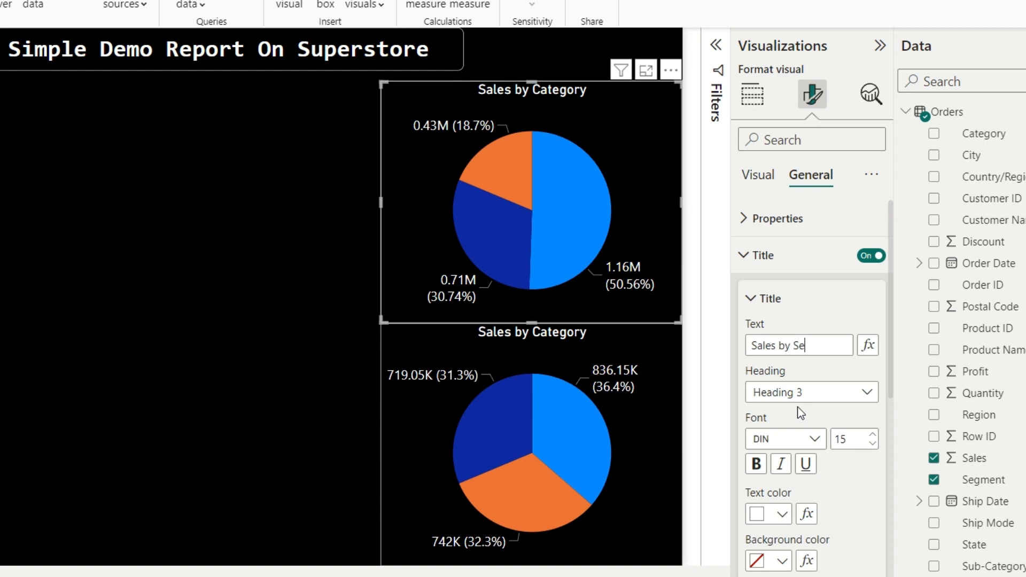
{"action": "type", "text": "gment"}
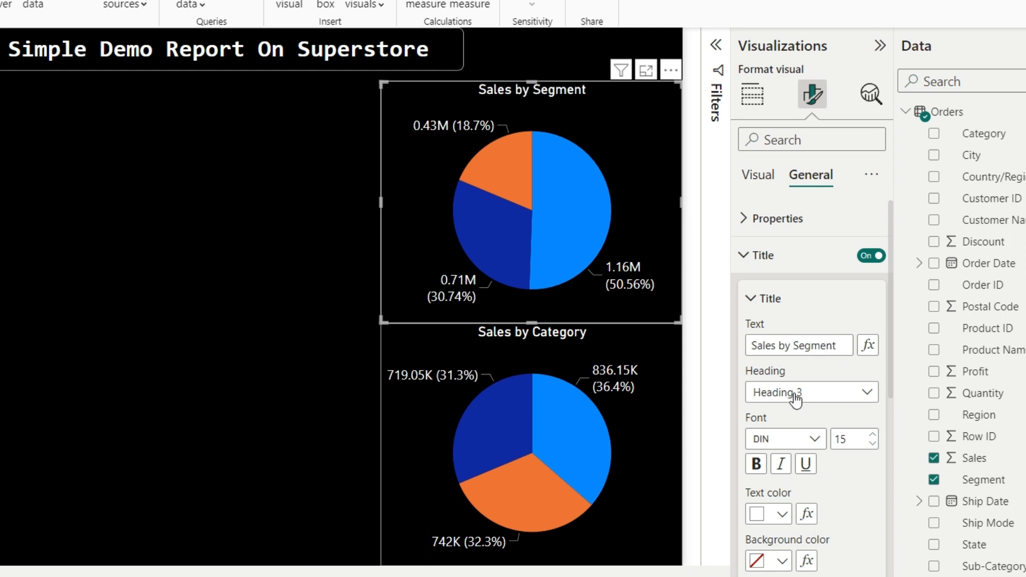
{"action": "left_click", "coordinate": [742, 257]}
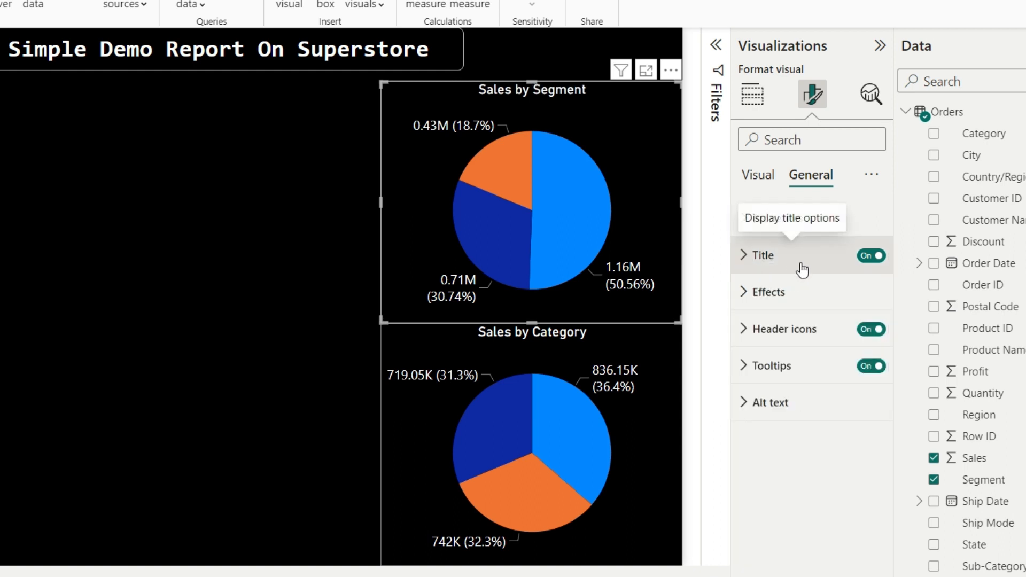
{"action": "left_click", "coordinate": [293, 446]}
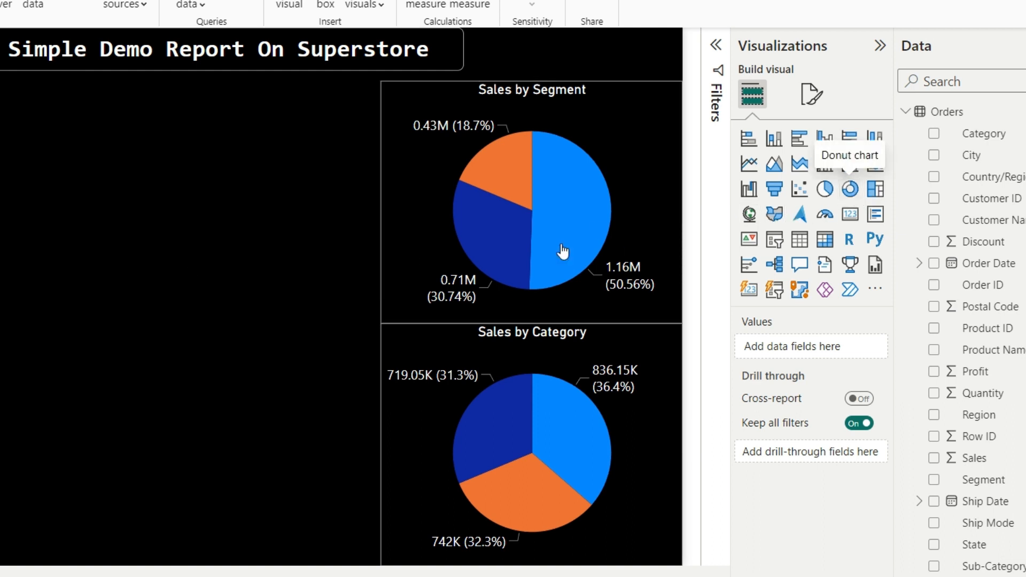
Step: Insert a donut chart and stack it above the two pie charts, reducing all three charts' heights to fit one column
{"action": "left_click", "coordinate": [850, 189]}
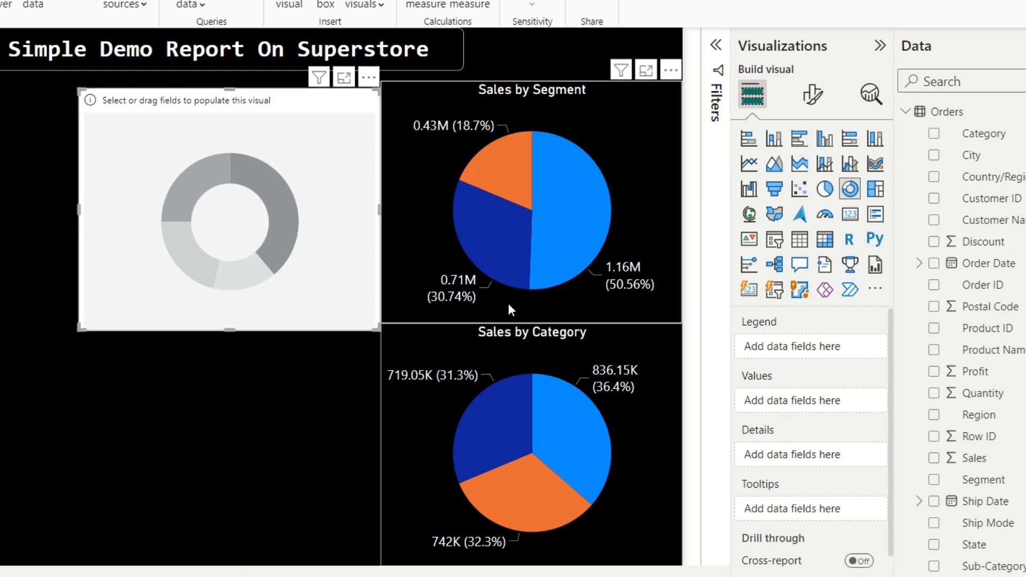
{"action": "left_click", "coordinate": [529, 328]}
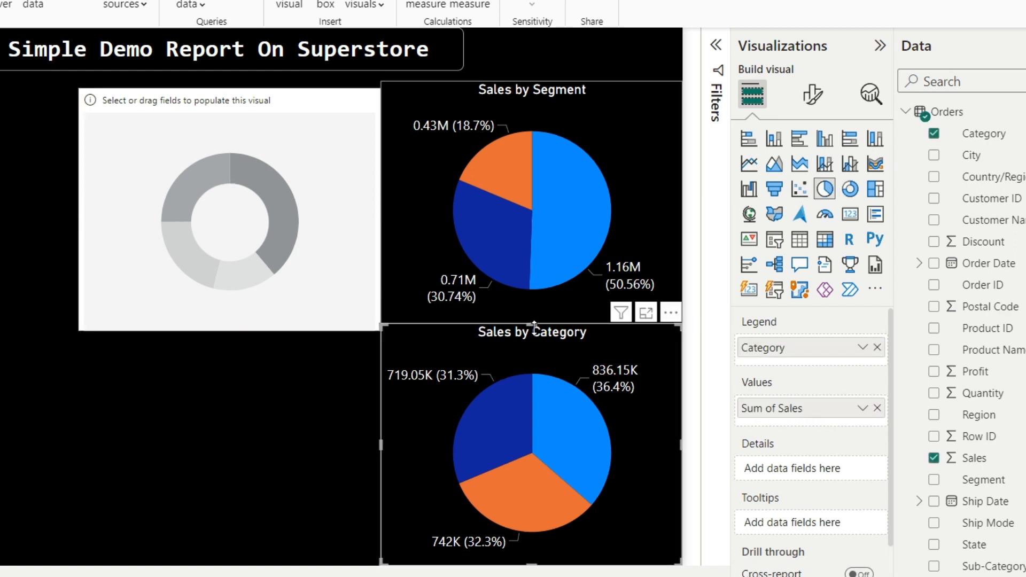
{"action": "left_click_drag", "start_coordinate": [530, 325], "coordinate": [524, 386]}
{"action": "left_click_drag", "start_coordinate": [531, 297], "coordinate": [533, 365]}
{"action": "left_click_drag", "start_coordinate": [532, 153], "coordinate": [537, 230]}
{"action": "left_click_drag", "start_coordinate": [318, 187], "coordinate": [620, 72]}
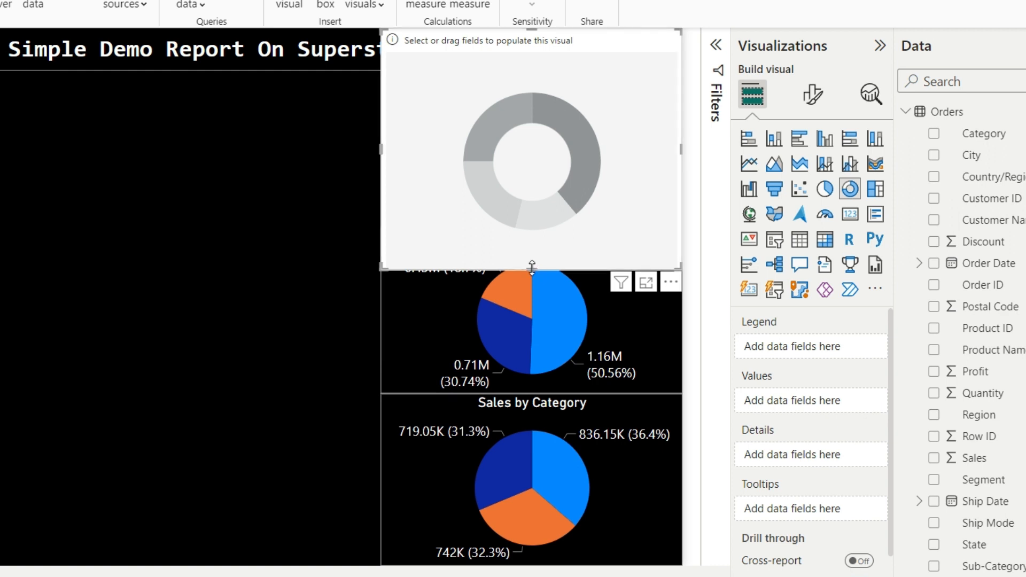
{"action": "left_click_drag", "start_coordinate": [539, 270], "coordinate": [550, 224]}
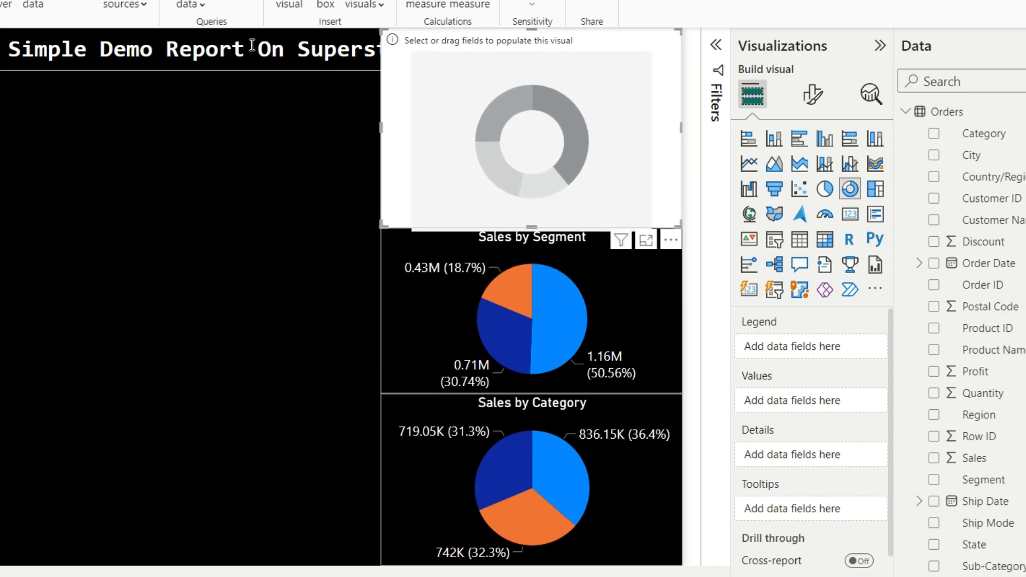
Step: Move the report title text box left so that it ends at the donut chart's edge without overlapping it
{"action": "left_click", "coordinate": [225, 52]}
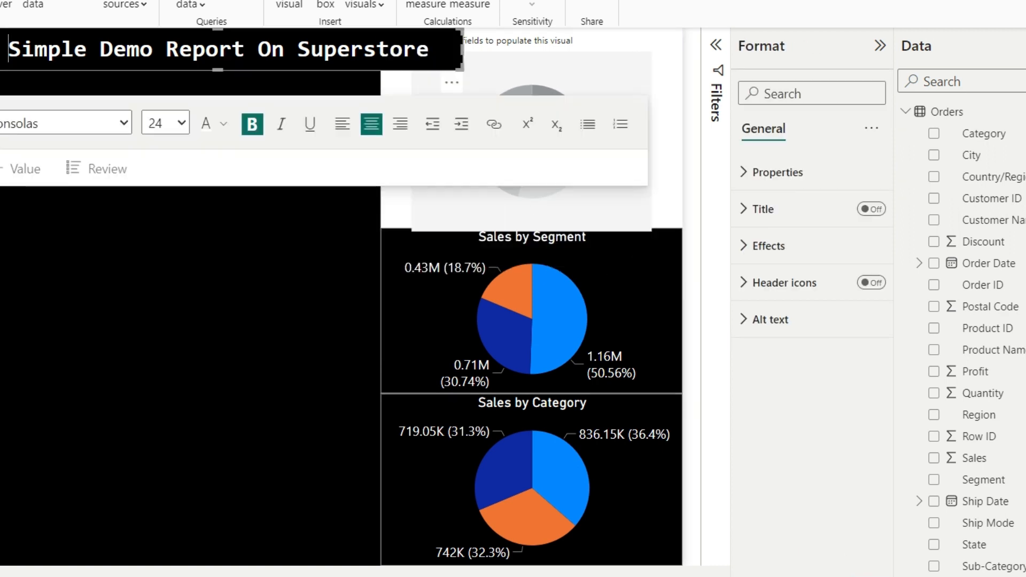
{"action": "left_click_drag", "start_coordinate": [7, 50], "coordinate": [180, 50]}
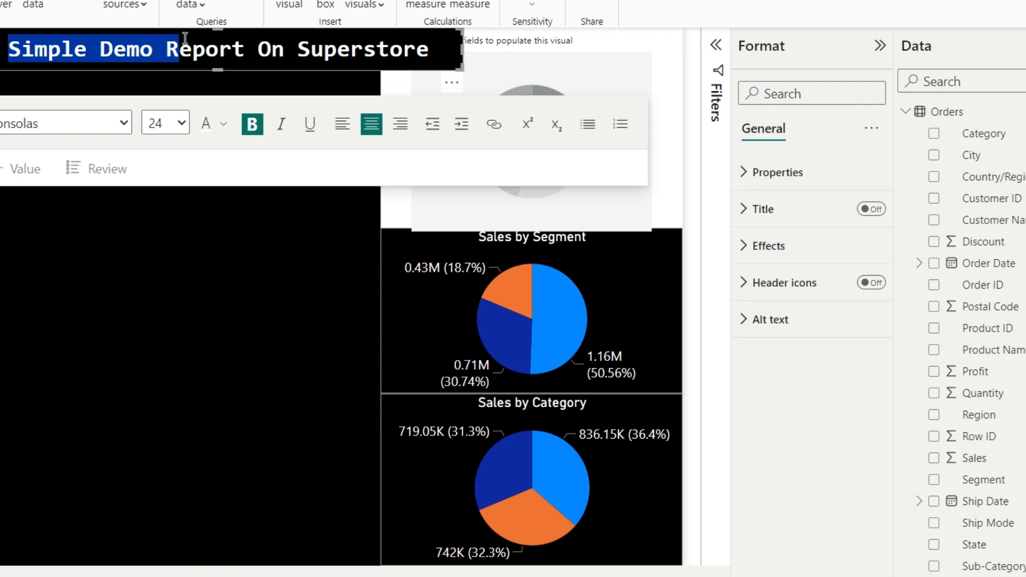
{"action": "left_click", "coordinate": [8, 39]}
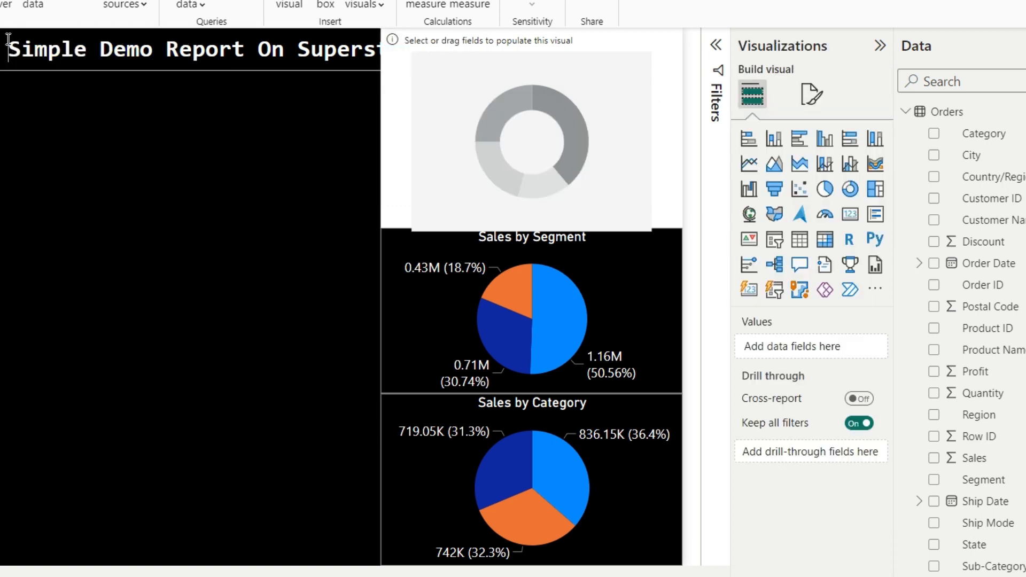
{"action": "left_click", "coordinate": [8, 39]}
{"action": "left_click", "coordinate": [126, 47]}
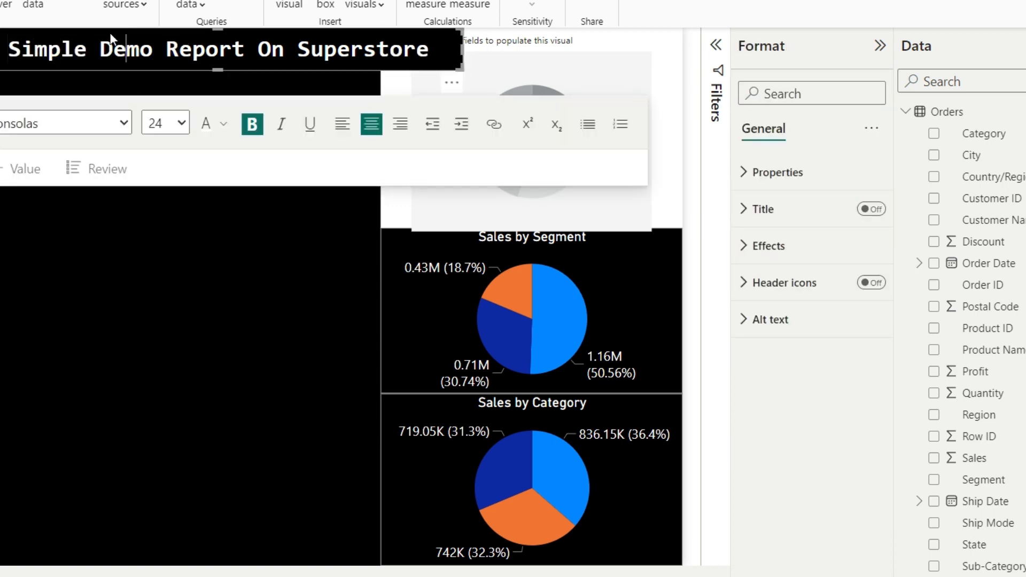
{"action": "key", "text": "shift+Home"}
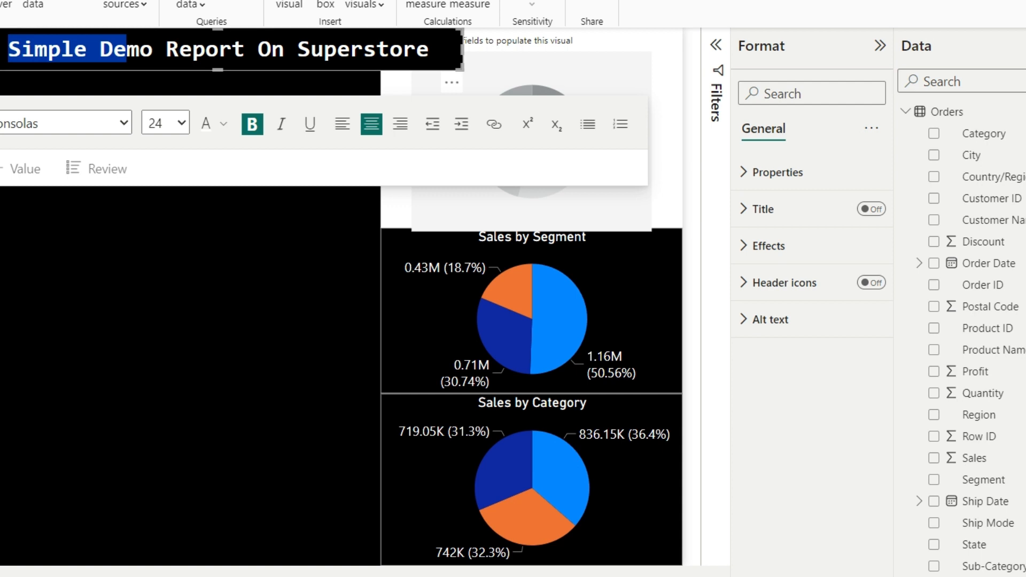
{"action": "left_click_drag", "start_coordinate": [3, 49], "coordinate": [0, 49]}
{"action": "left_click_drag", "start_coordinate": [405, 48], "coordinate": [381, 49]}
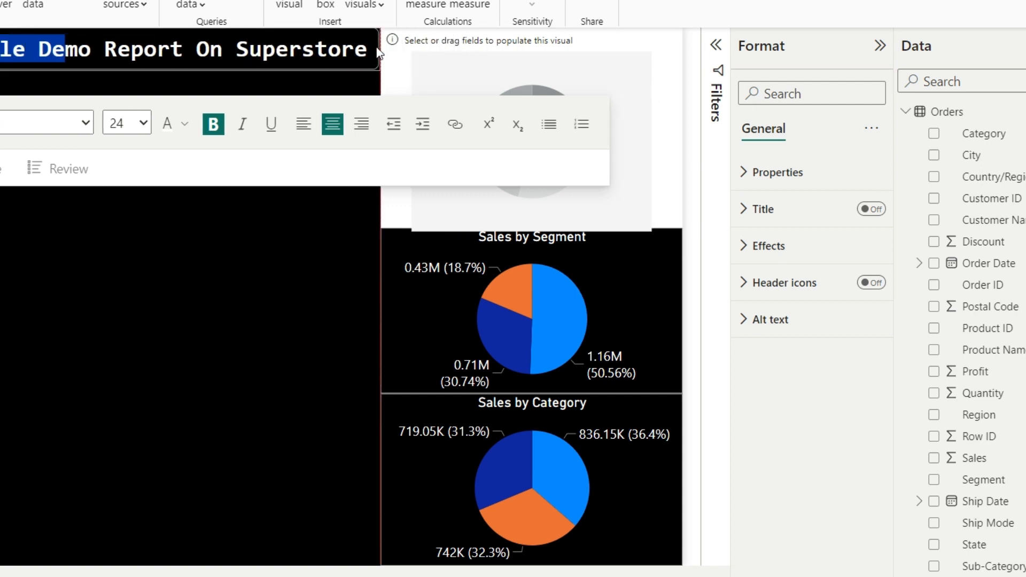
Step: Fill the donut chart with Sales as its values and Region as its legend
{"action": "left_click", "coordinate": [659, 155]}
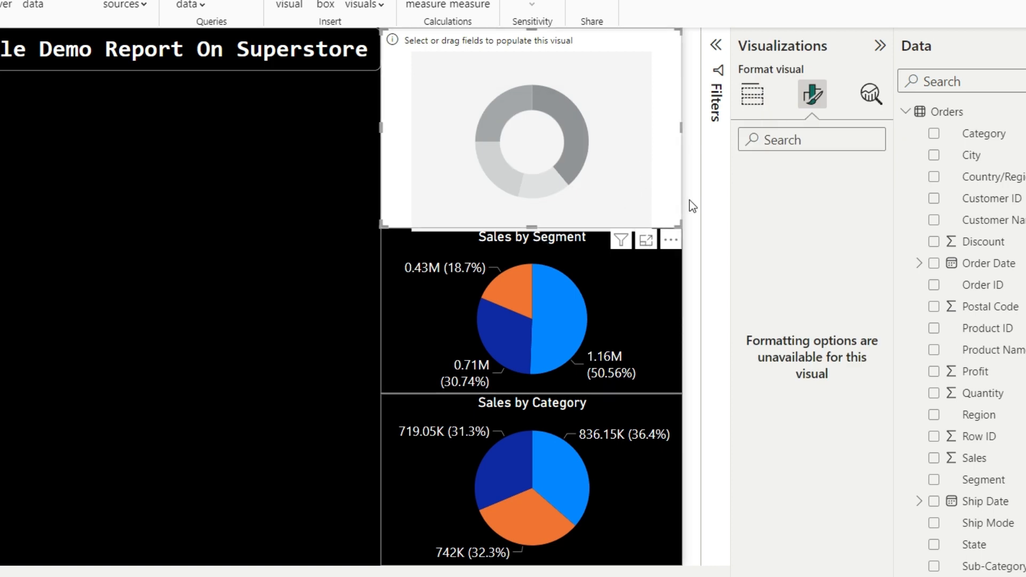
{"action": "left_click", "coordinate": [753, 94]}
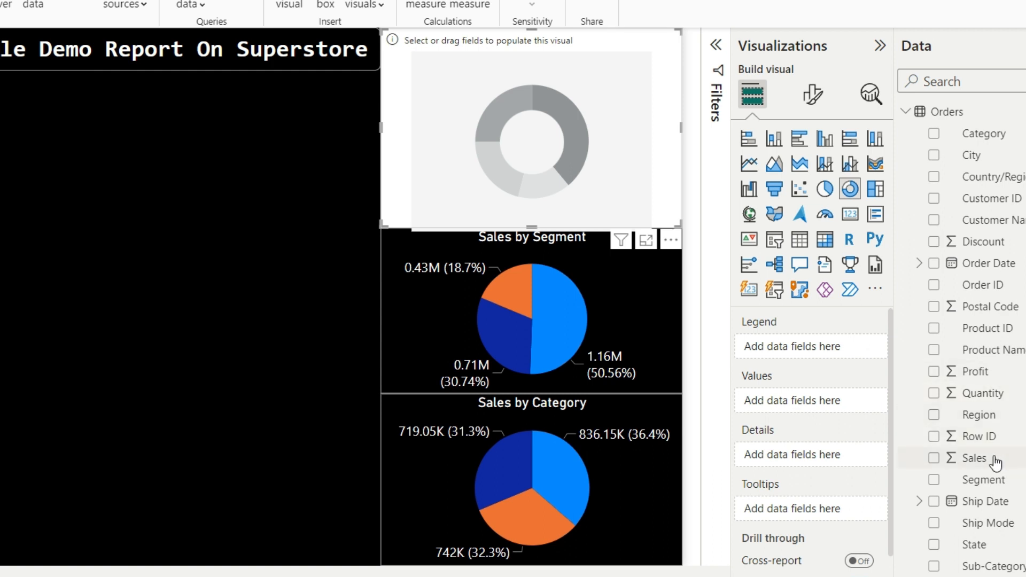
{"action": "left_click_drag", "start_coordinate": [991, 458], "coordinate": [812, 401]}
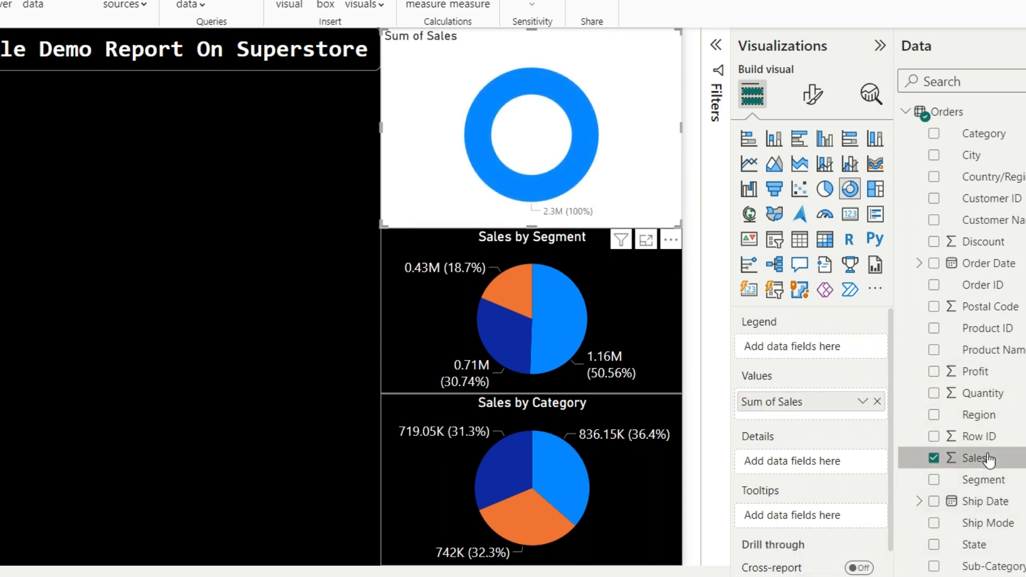
{"action": "left_click_drag", "start_coordinate": [990, 417], "coordinate": [564, 145]}
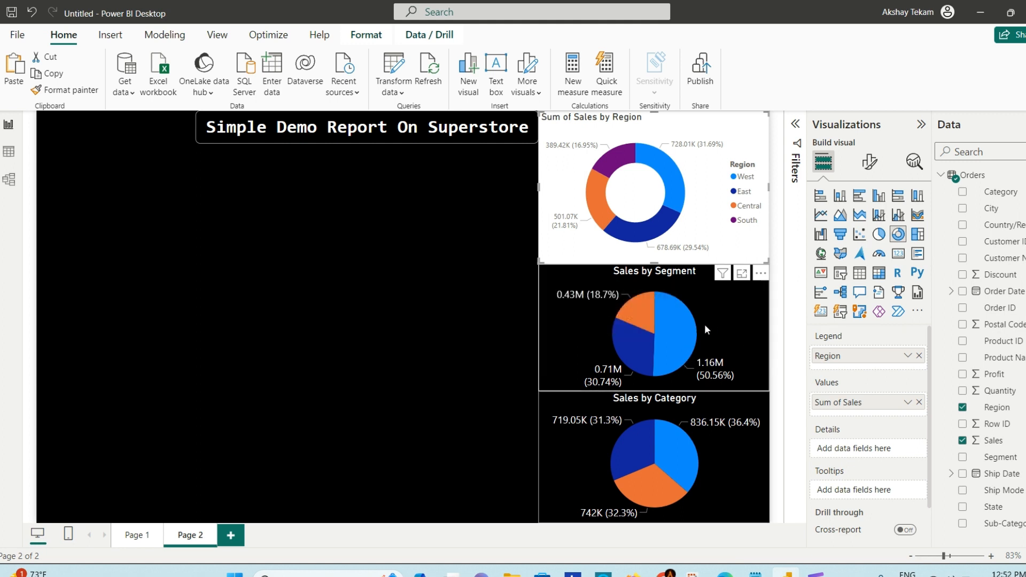
Step: Copy the Sales by Segment pie chart's formatting to the region donut chart with Format painter and clear the selection
{"action": "mouse_move", "coordinate": [690, 323]}
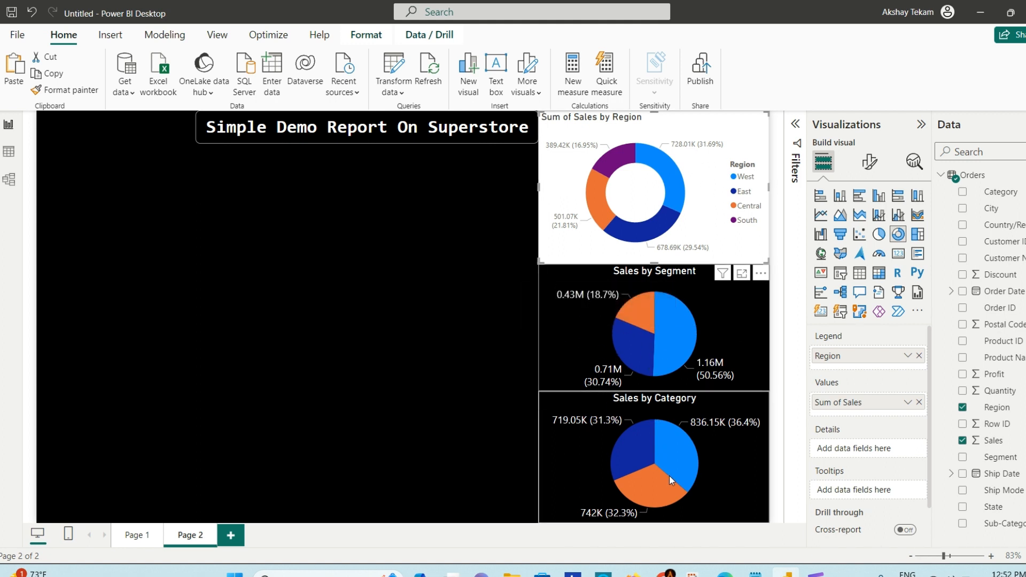
{"action": "left_click", "coordinate": [565, 354]}
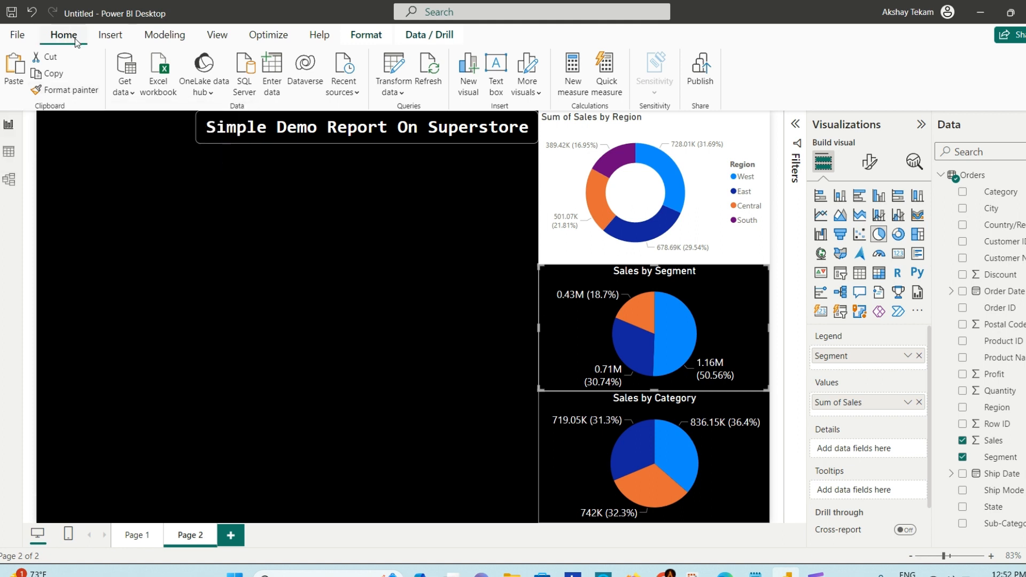
{"action": "left_click", "coordinate": [70, 91]}
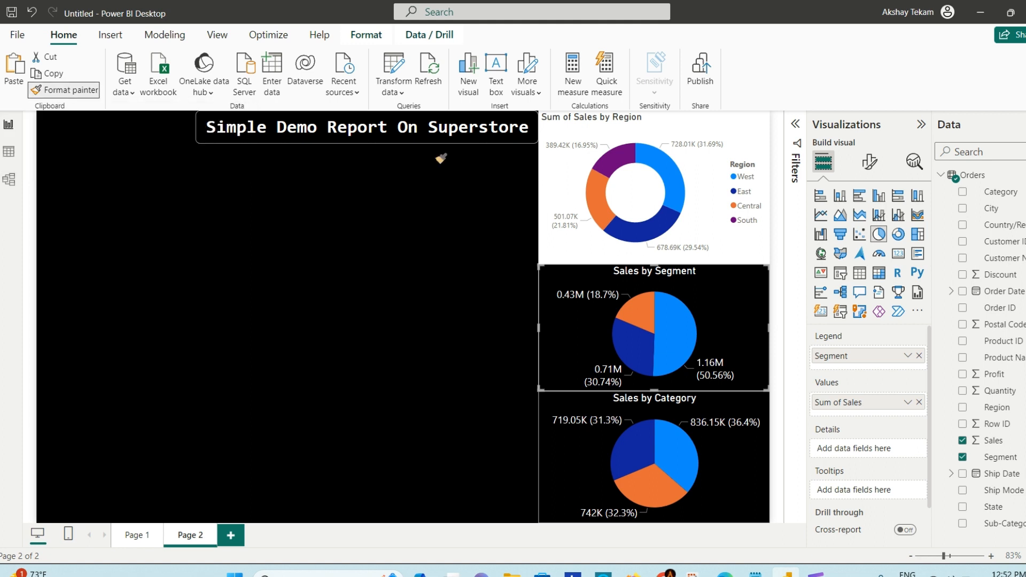
{"action": "left_click", "coordinate": [694, 154]}
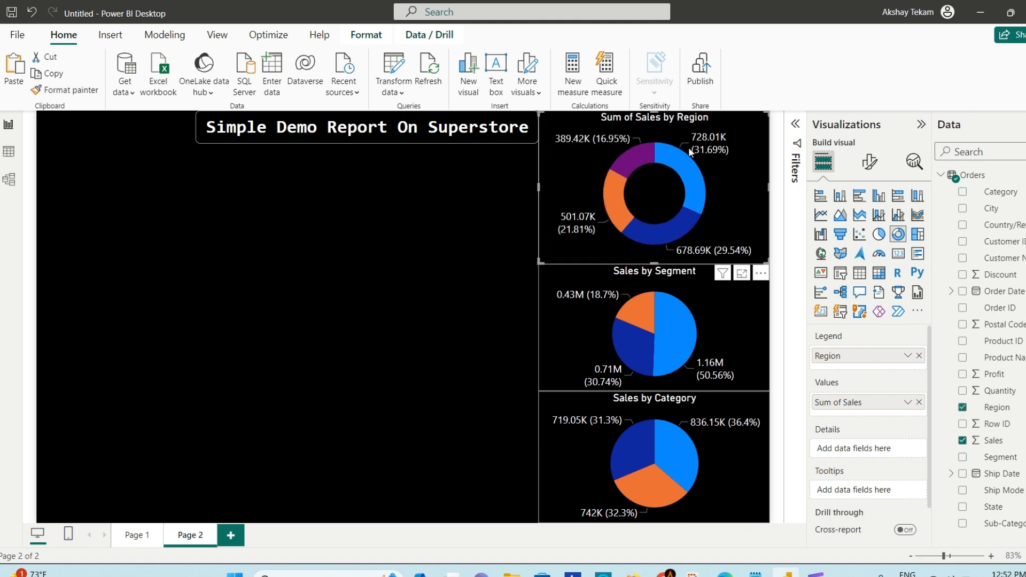
{"action": "left_click", "coordinate": [582, 339]}
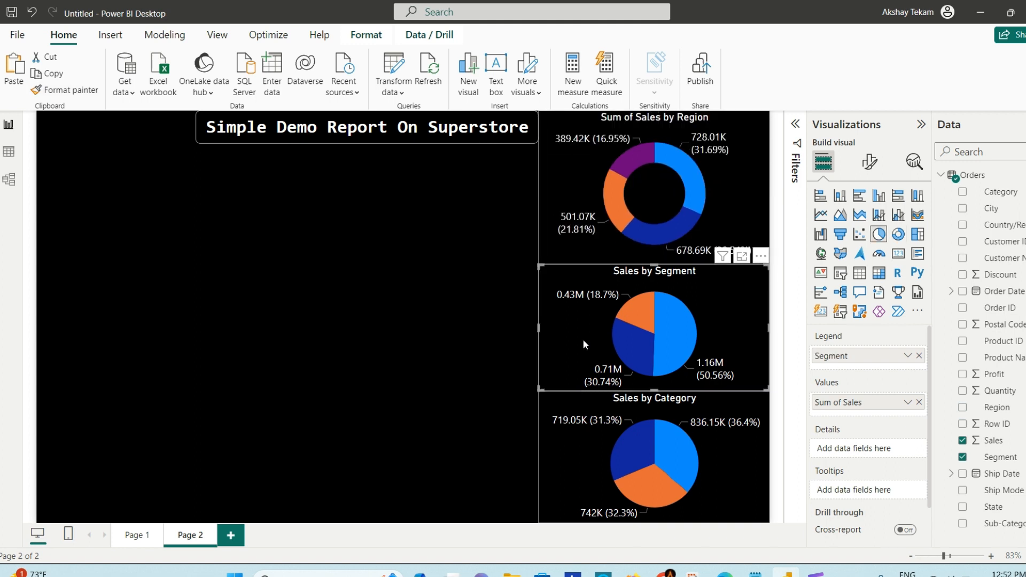
{"action": "left_click", "coordinate": [588, 168]}
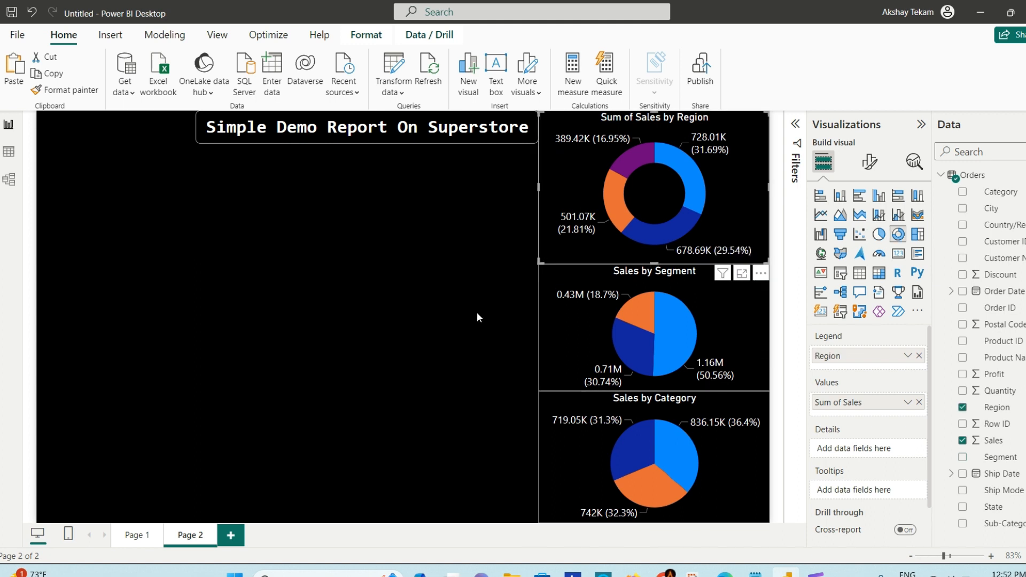
{"action": "left_click", "coordinate": [381, 324]}
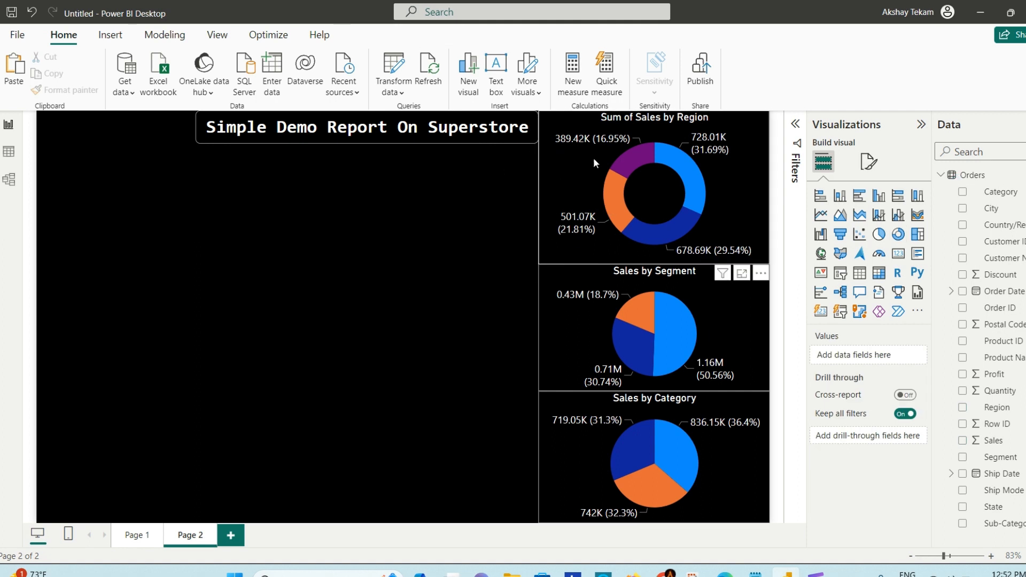
Step: Round the corners of the region donut chart's visual border to 10 px and clear the selection
{"action": "left_click", "coordinate": [629, 213]}
{"action": "left_click", "coordinate": [869, 161]}
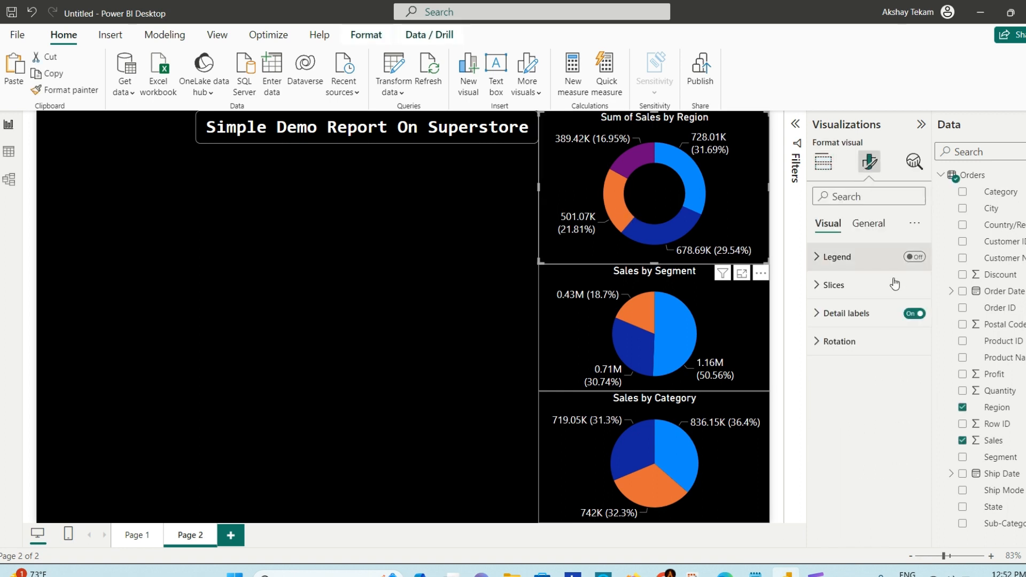
{"action": "left_click", "coordinate": [868, 224]}
{"action": "left_click", "coordinate": [887, 312]}
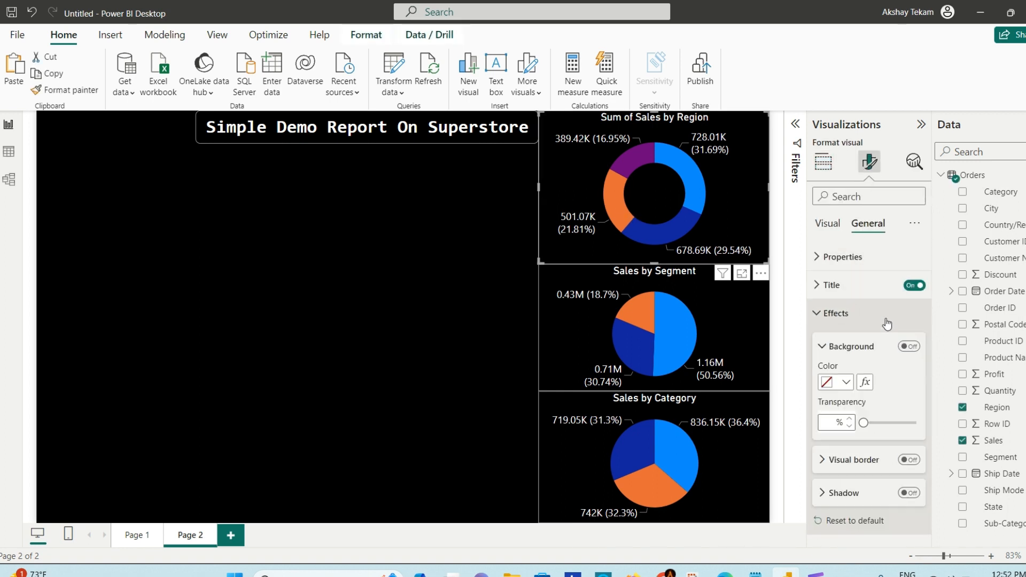
{"action": "scroll", "coordinate": [887, 331], "scroll_direction": "down", "scroll_amount": 2}
{"action": "left_click", "coordinate": [835, 386]}
{"action": "scroll", "coordinate": [863, 382], "scroll_direction": "down", "scroll_amount": 2}
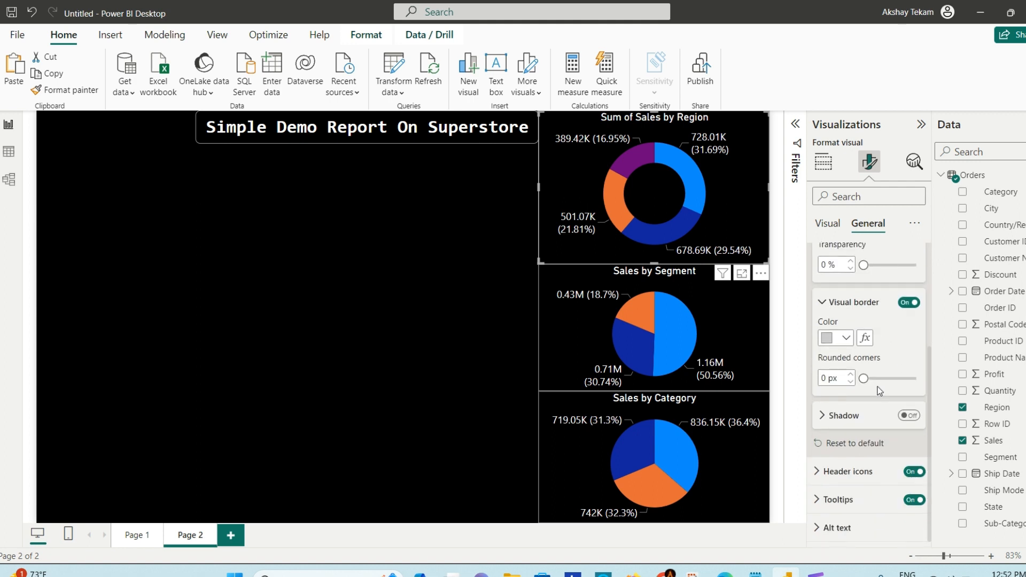
{"action": "left_click_drag", "start_coordinate": [863, 378], "coordinate": [881, 379]}
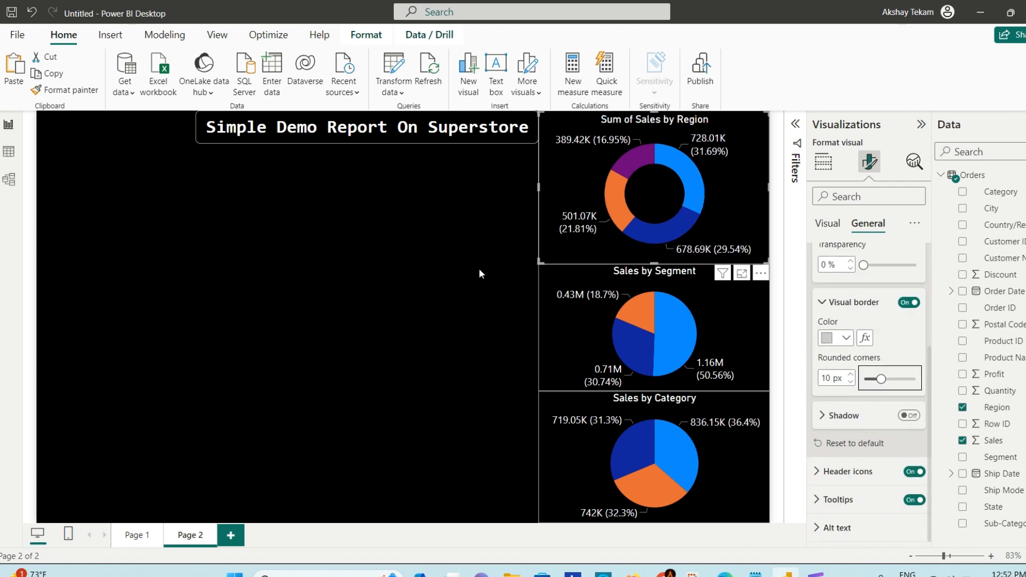
{"action": "left_click", "coordinate": [385, 317]}
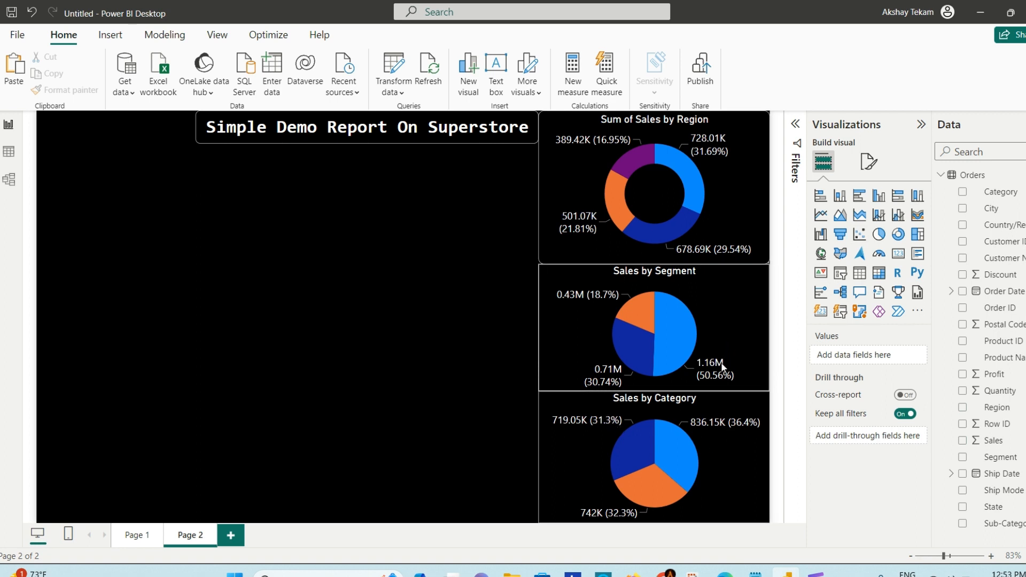
Step: Copy the region donut chart's formatting to the Sales by Segment and Sales by Category pie charts with Format painter
{"action": "left_click", "coordinate": [579, 182]}
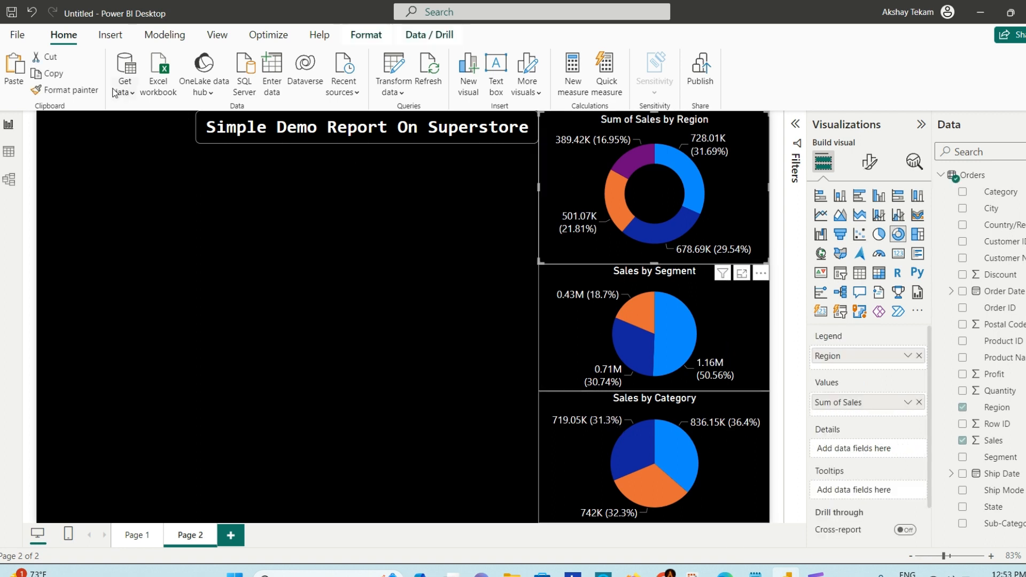
{"action": "left_click", "coordinate": [67, 90]}
{"action": "left_click", "coordinate": [544, 315]}
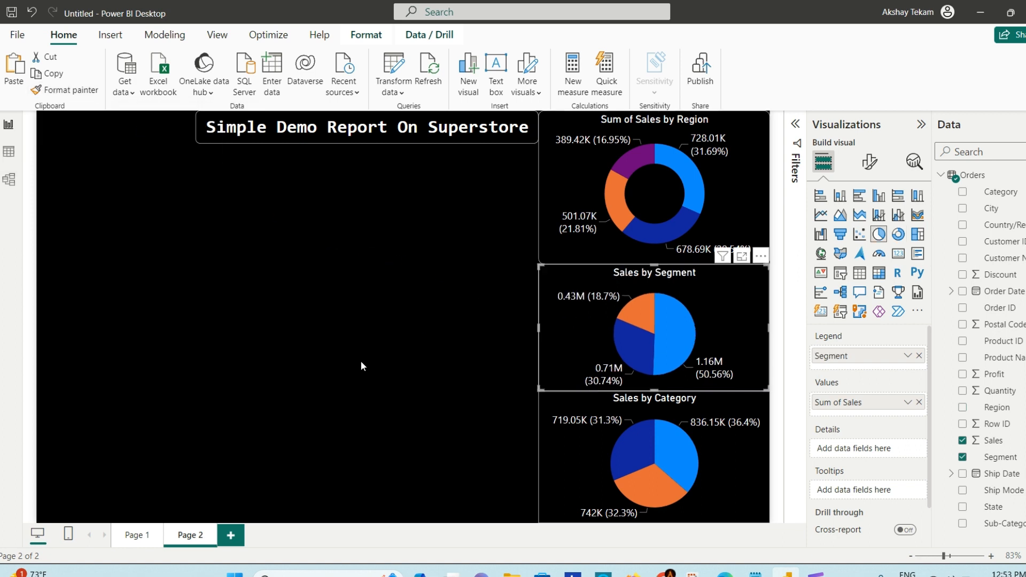
{"action": "left_click", "coordinate": [363, 368]}
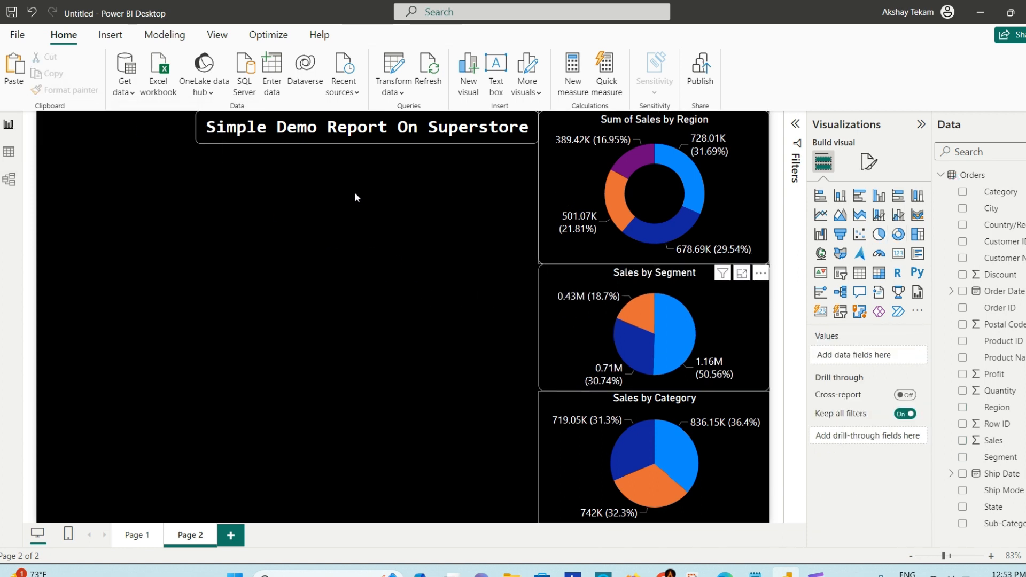
{"action": "left_click", "coordinate": [75, 91]}
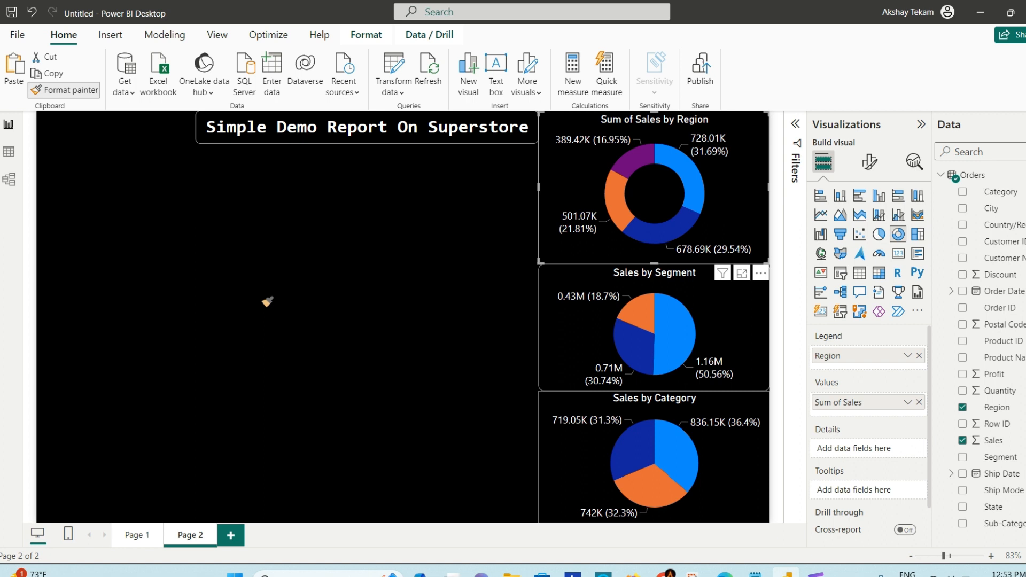
{"action": "left_click", "coordinate": [580, 444]}
{"action": "left_click", "coordinate": [327, 284]}
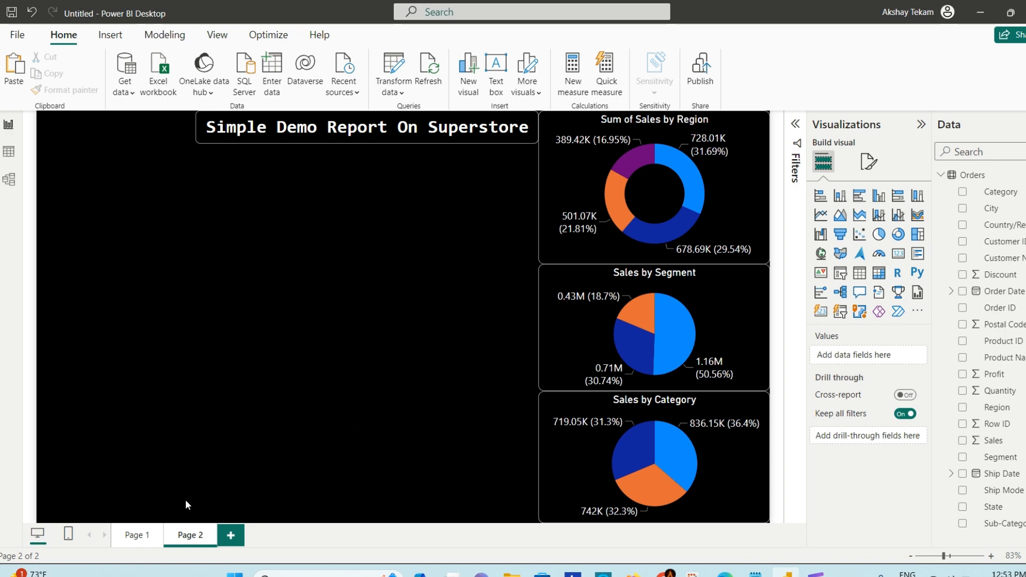
Step: Check the finished Page 1 for reference, then insert a stacked bar chart on Page 2 and enlarge it below the title, against the donut chart
{"action": "left_click", "coordinate": [137, 535]}
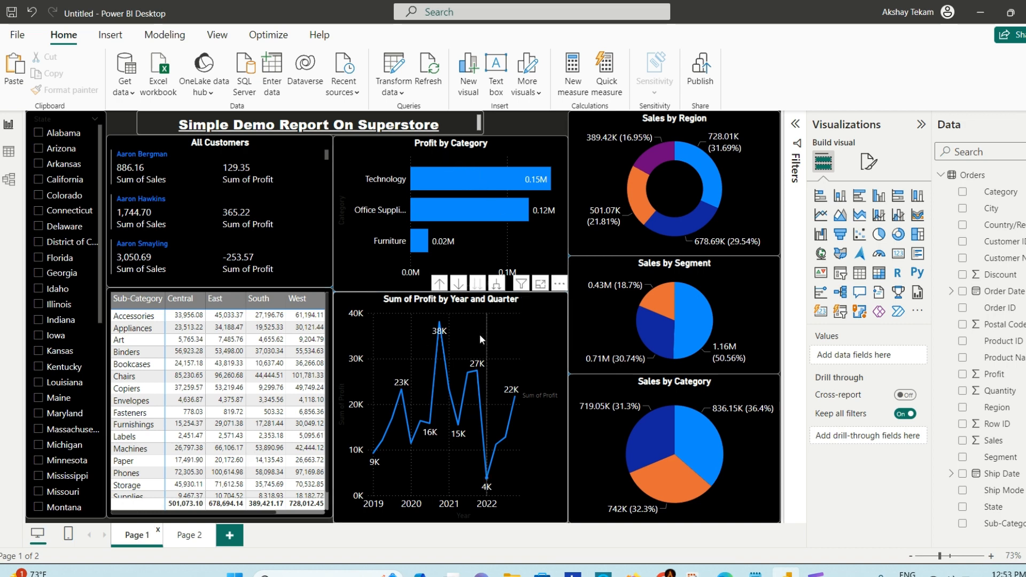
{"action": "left_click", "coordinate": [188, 536]}
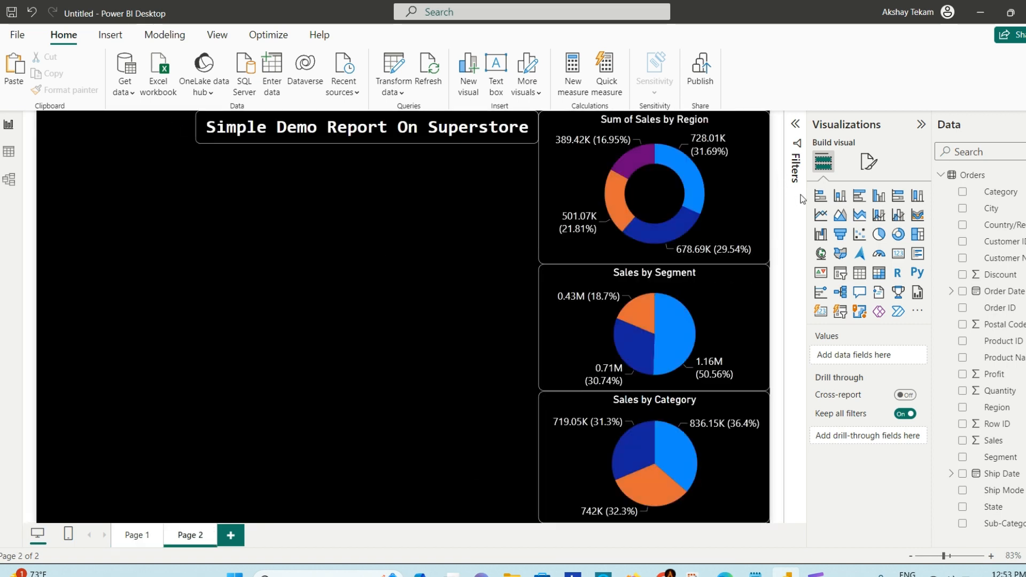
{"action": "left_click", "coordinate": [821, 196]}
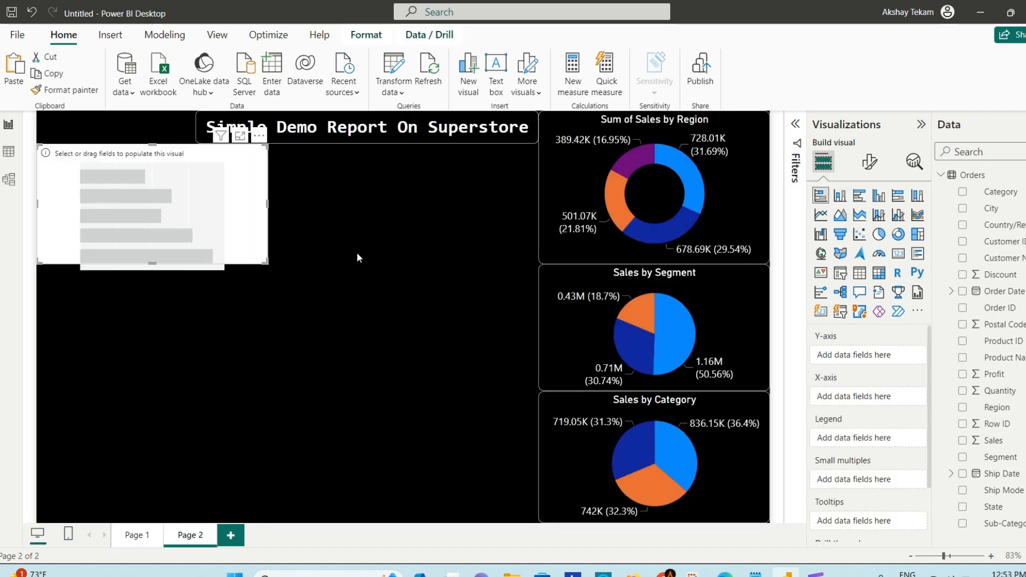
{"action": "left_click_drag", "start_coordinate": [96, 193], "coordinate": [365, 190]}
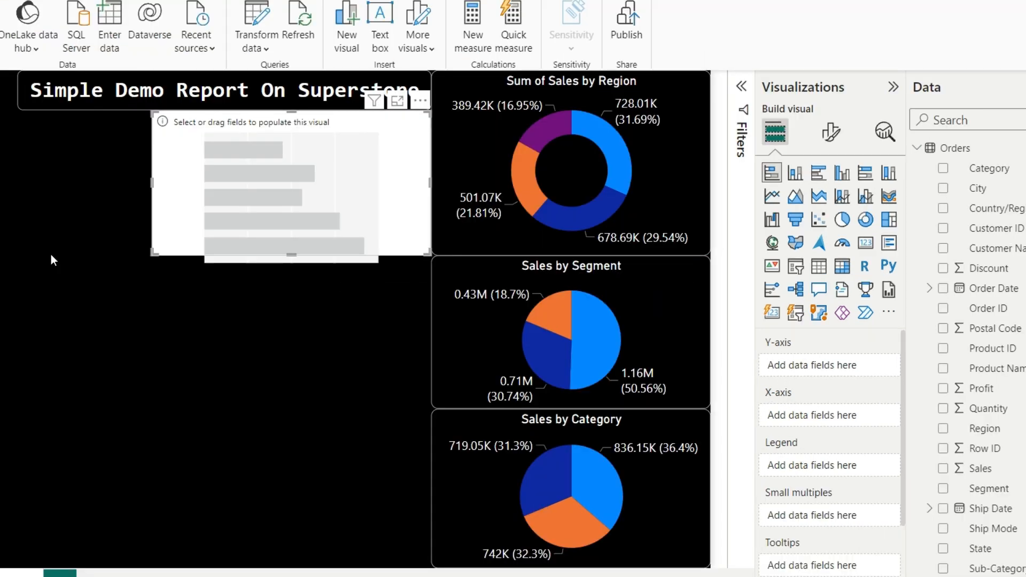
{"action": "left_click_drag", "start_coordinate": [153, 251], "coordinate": [63, 294]}
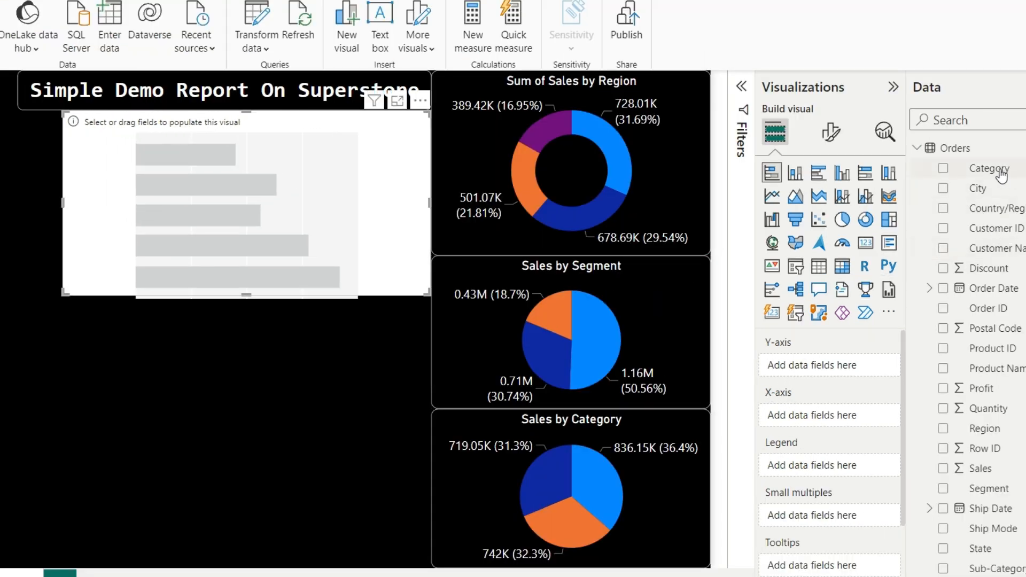
Step: Fill the bar chart with Category on the Y-axis and Profit on the X-axis and make it slightly taller
{"action": "left_click_drag", "start_coordinate": [1003, 176], "coordinate": [396, 189]}
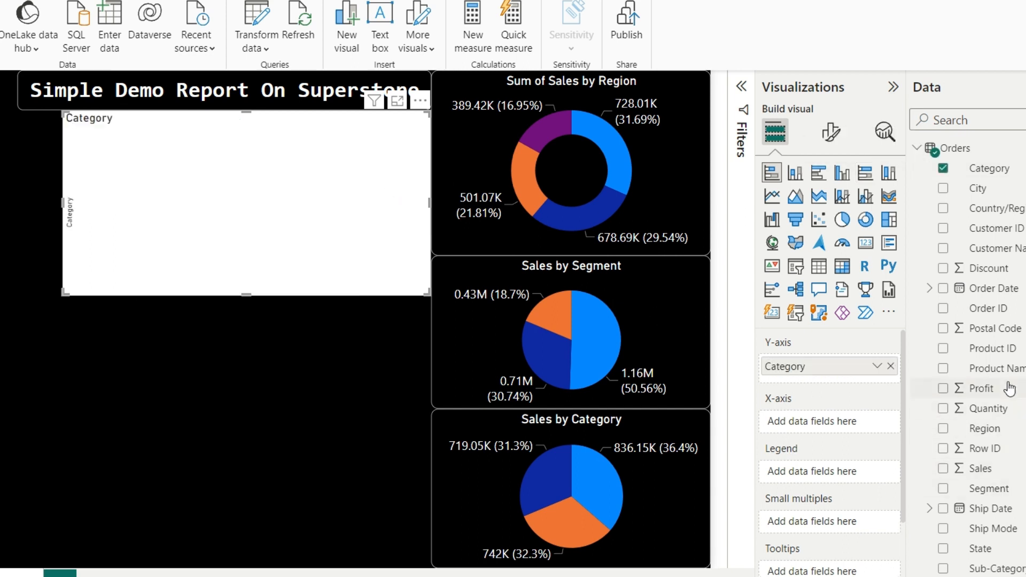
{"action": "left_click_drag", "start_coordinate": [990, 389], "coordinate": [281, 202]}
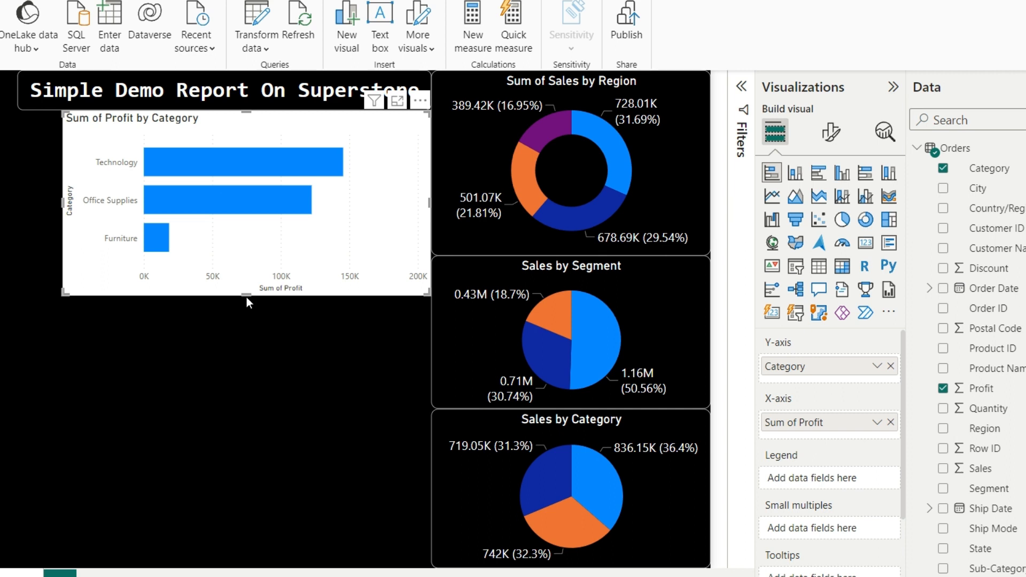
{"action": "left_click_drag", "start_coordinate": [246, 297], "coordinate": [246, 302]}
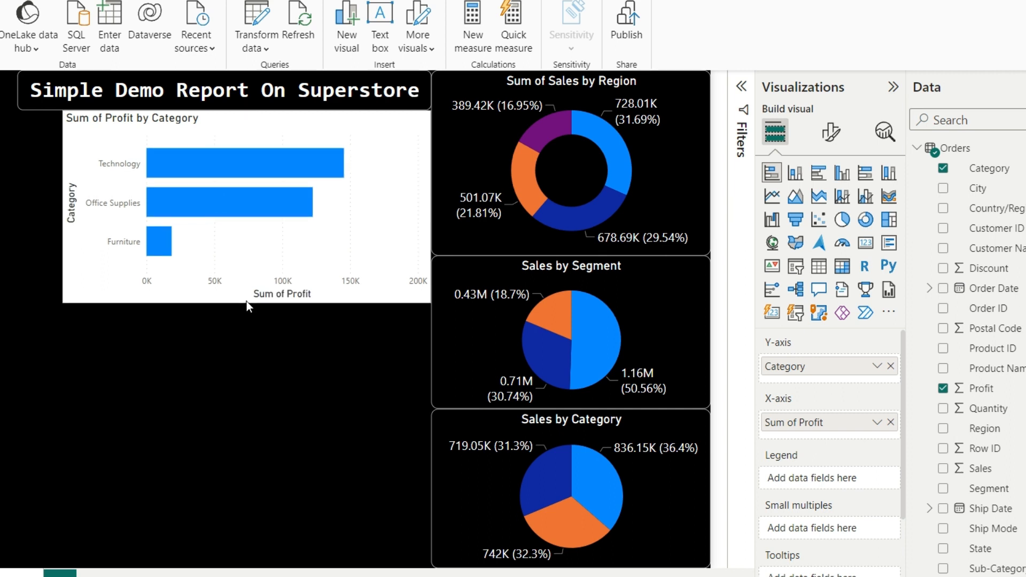
Step: Copy the region donut chart's formatting to the profit bar chart with Format painter
{"action": "left_click", "coordinate": [663, 160]}
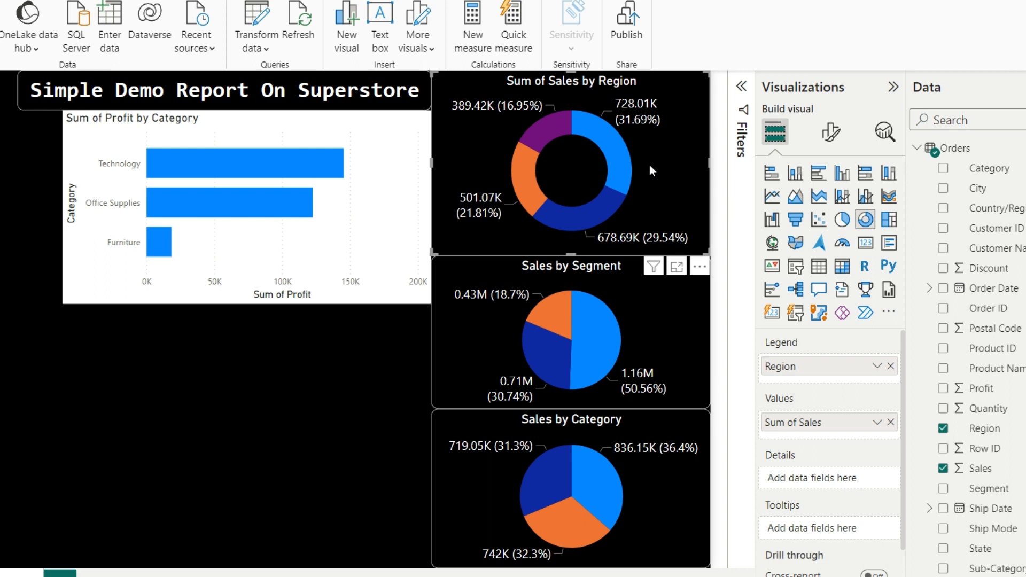
{"action": "left_click", "coordinate": [362, 199]}
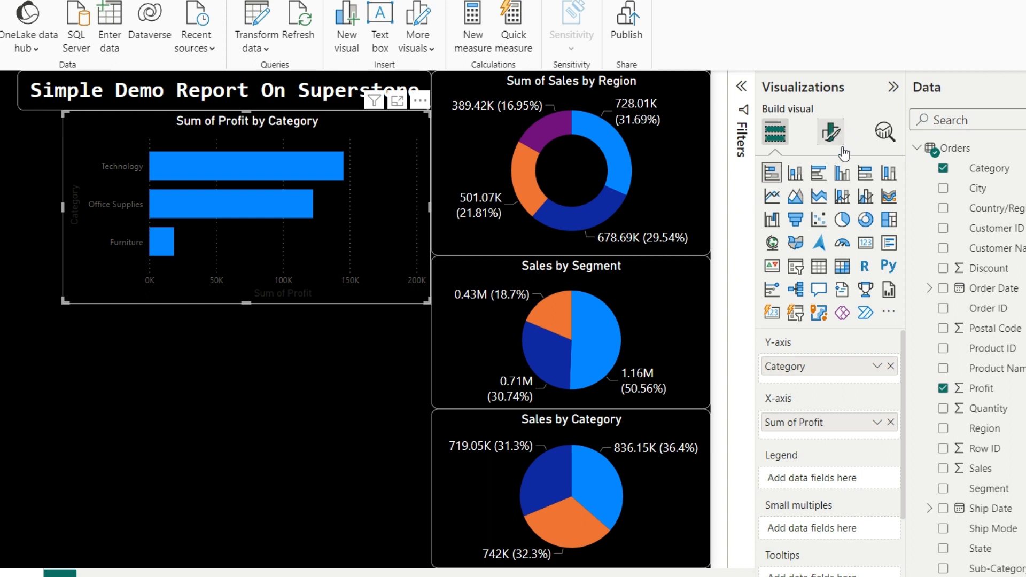
Step: Set the bar chart's Y-axis values to white with font size 12
{"action": "left_click", "coordinate": [833, 132]}
{"action": "left_click", "coordinate": [776, 248]}
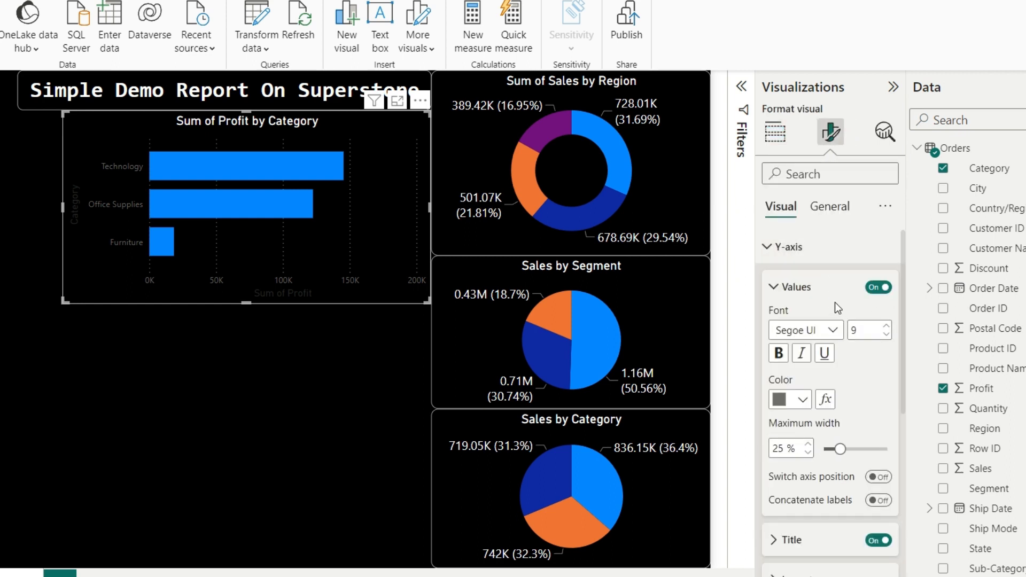
{"action": "left_click", "coordinate": [798, 405]}
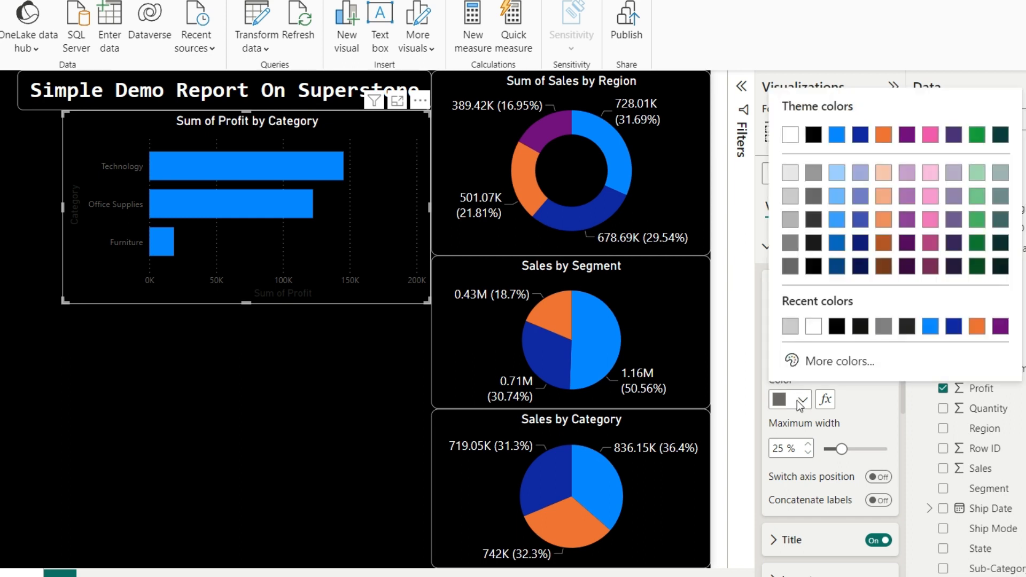
{"action": "left_click", "coordinate": [817, 331]}
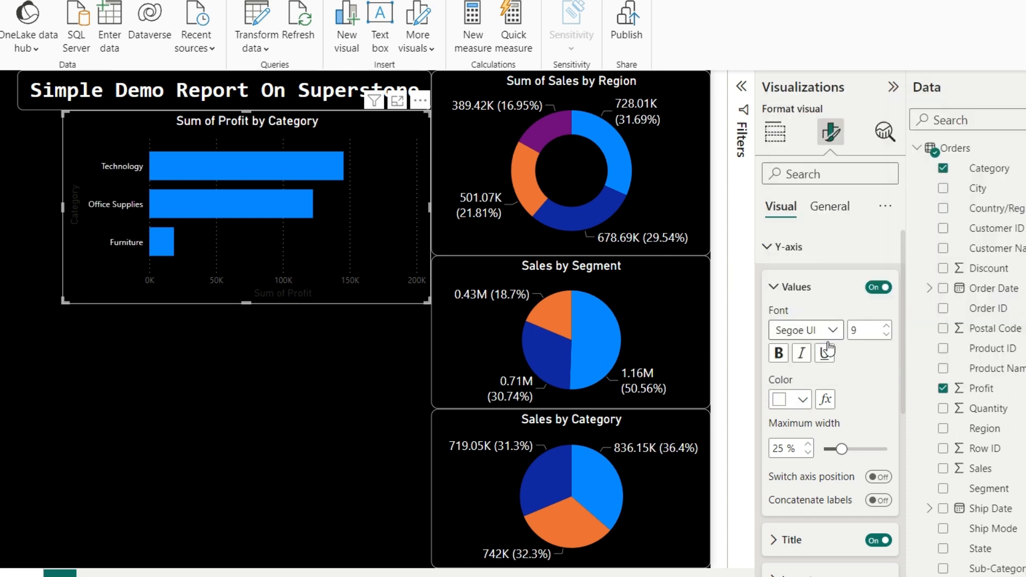
{"action": "left_click", "coordinate": [886, 326]}
{"action": "left_click", "coordinate": [887, 326]}
{"action": "left_click", "coordinate": [887, 326]}
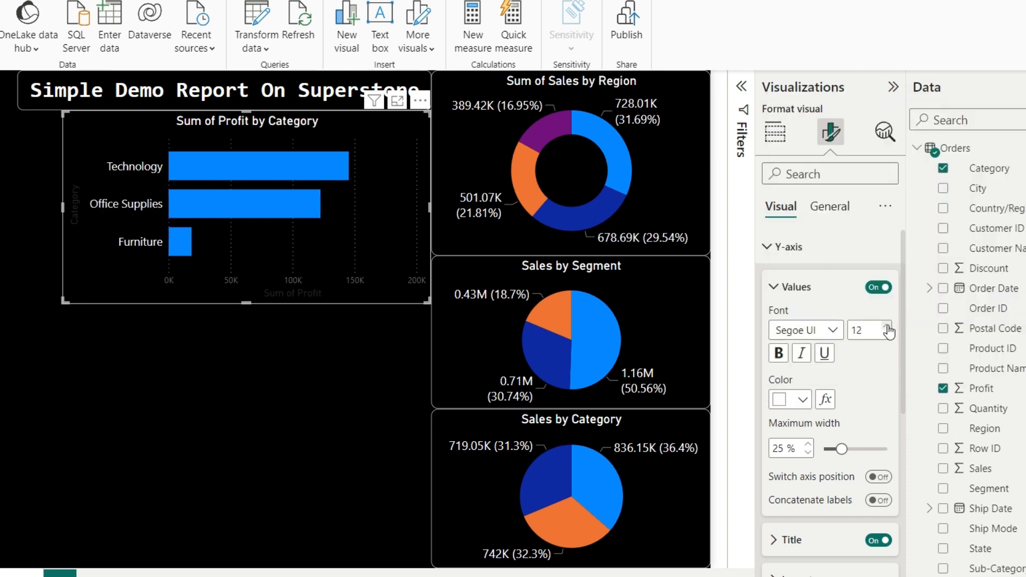
{"action": "left_click", "coordinate": [886, 335]}
{"action": "left_click", "coordinate": [774, 288]}
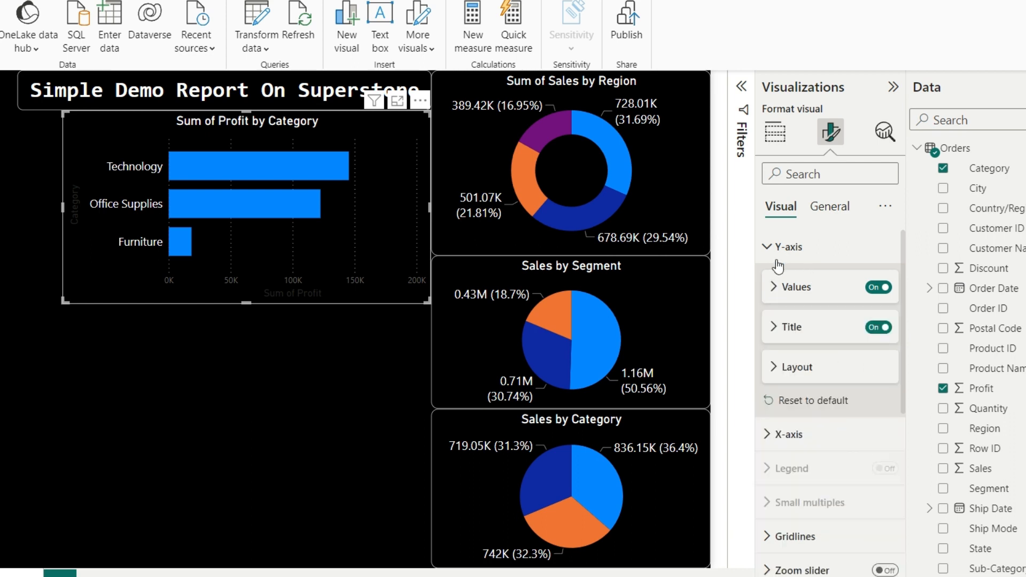
Step: Set the bar chart's X-axis values to font size 12 and colour them white
{"action": "left_click", "coordinate": [770, 247]}
{"action": "left_click", "coordinate": [792, 283]}
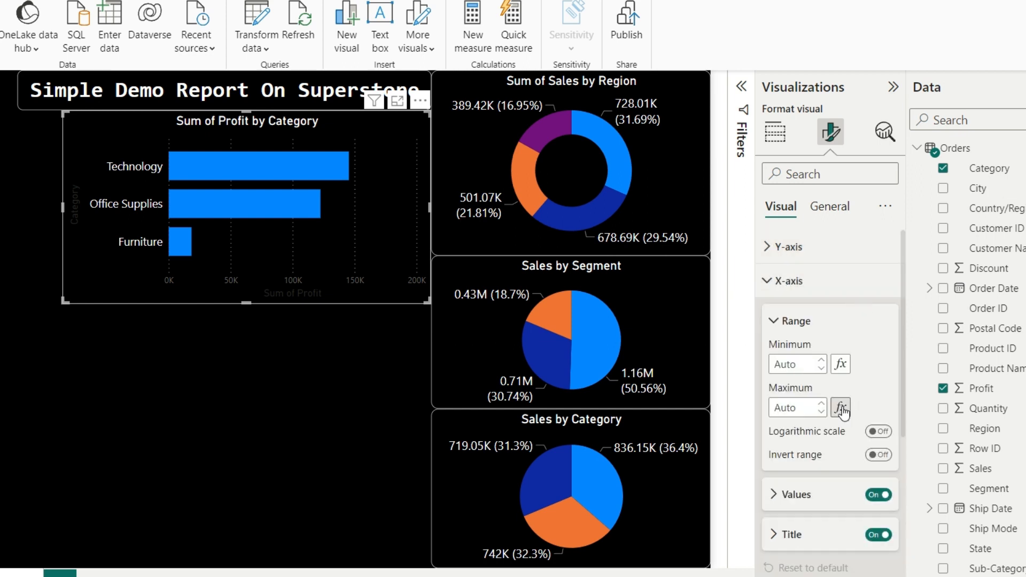
{"action": "scroll", "coordinate": [843, 408], "scroll_direction": "down", "scroll_amount": 2}
{"action": "left_click", "coordinate": [817, 384]}
{"action": "scroll", "coordinate": [823, 374], "scroll_direction": "down", "scroll_amount": 2}
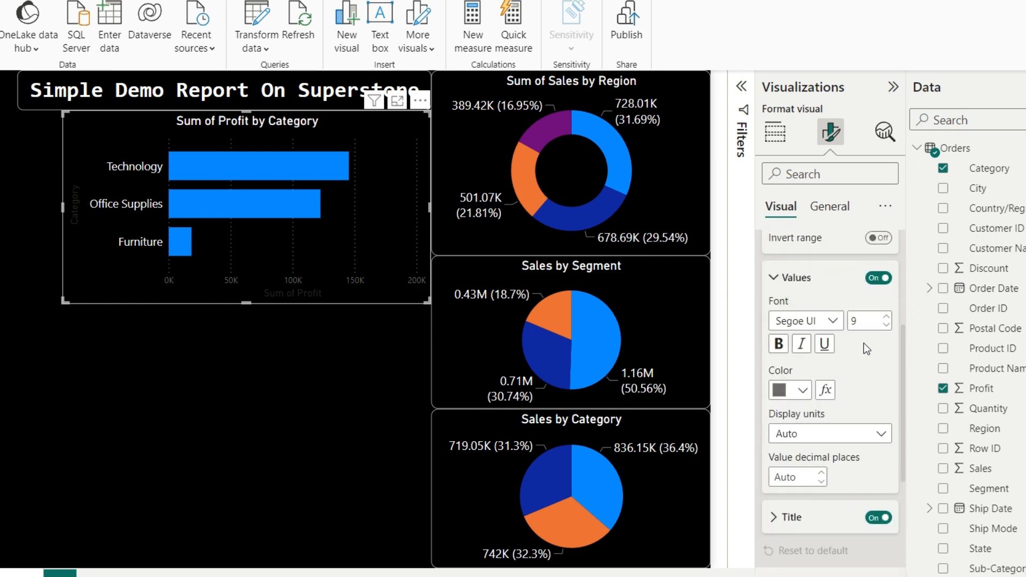
{"action": "left_click", "coordinate": [885, 317]}
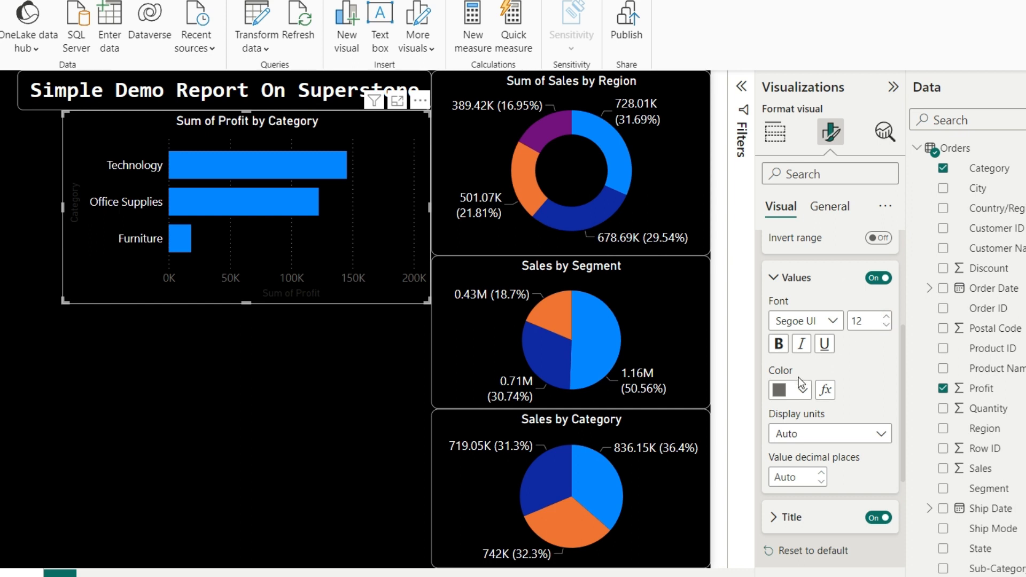
{"action": "left_click", "coordinate": [801, 389]}
{"action": "left_click", "coordinate": [792, 319]}
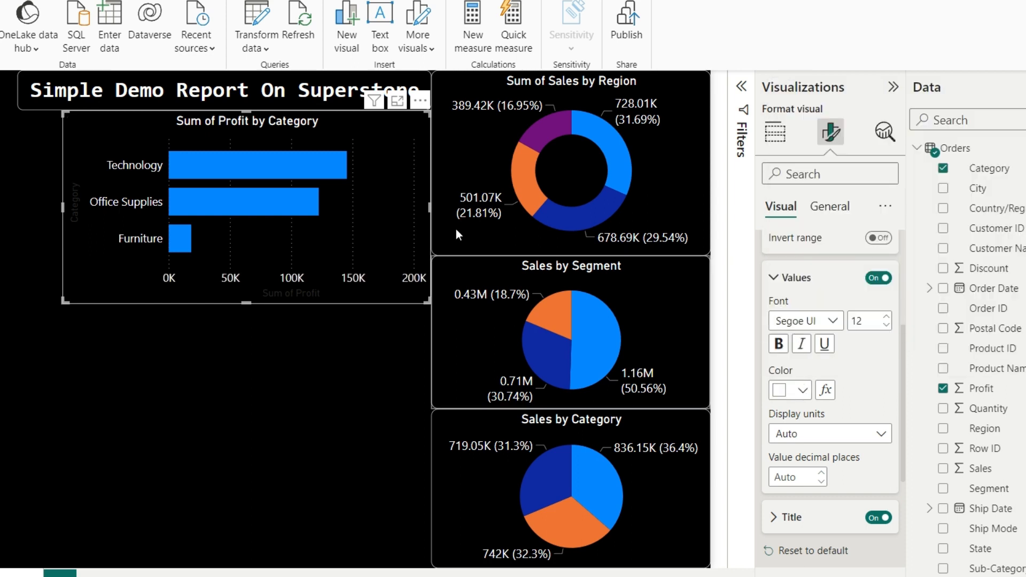
{"action": "left_click", "coordinate": [784, 278]}
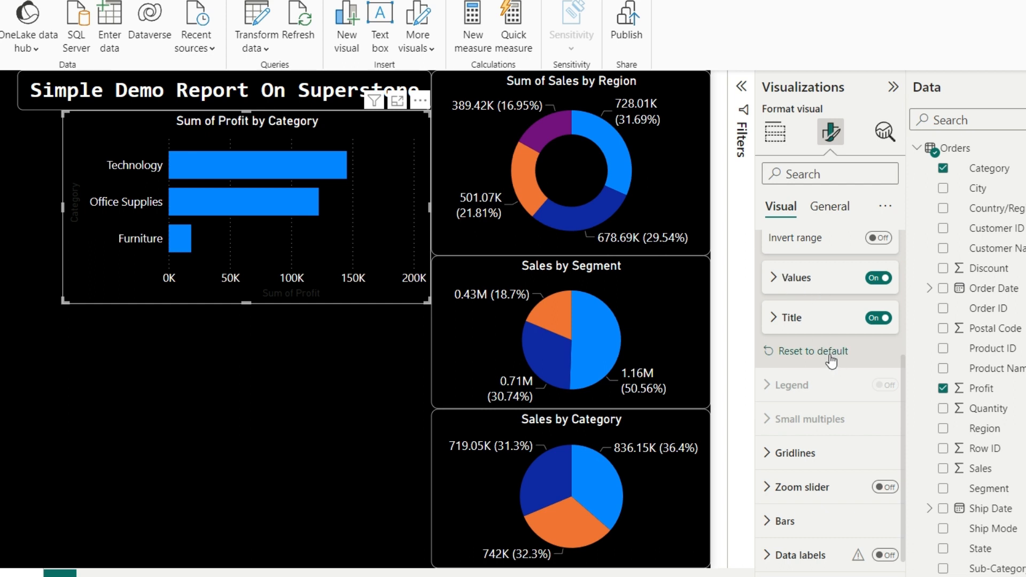
Step: Turn on data labels for the profit bar chart and return to its field settings
{"action": "scroll", "coordinate": [796, 307], "scroll_direction": "up", "scroll_amount": 2}
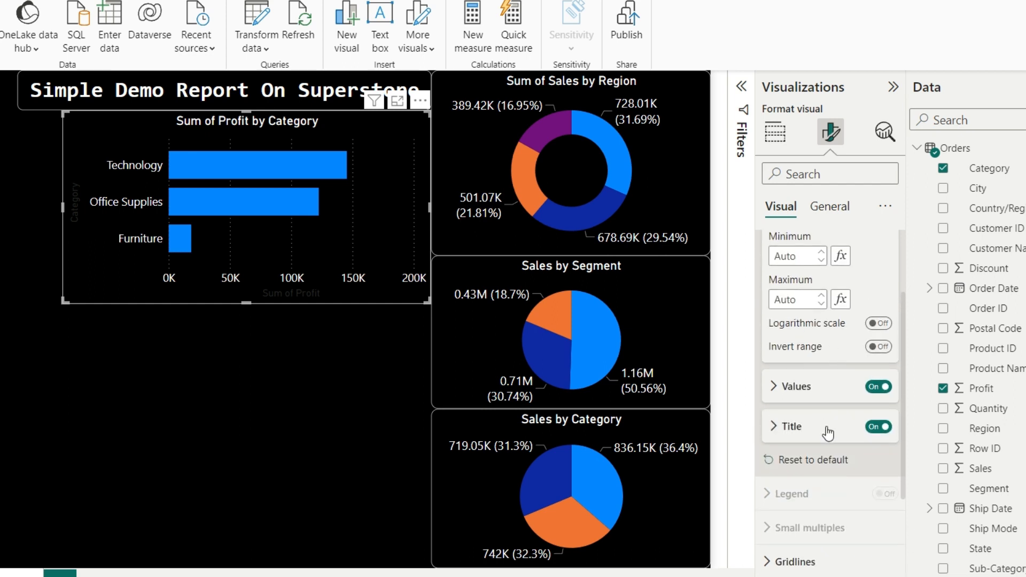
{"action": "scroll", "coordinate": [828, 433], "scroll_direction": "down", "scroll_amount": 3}
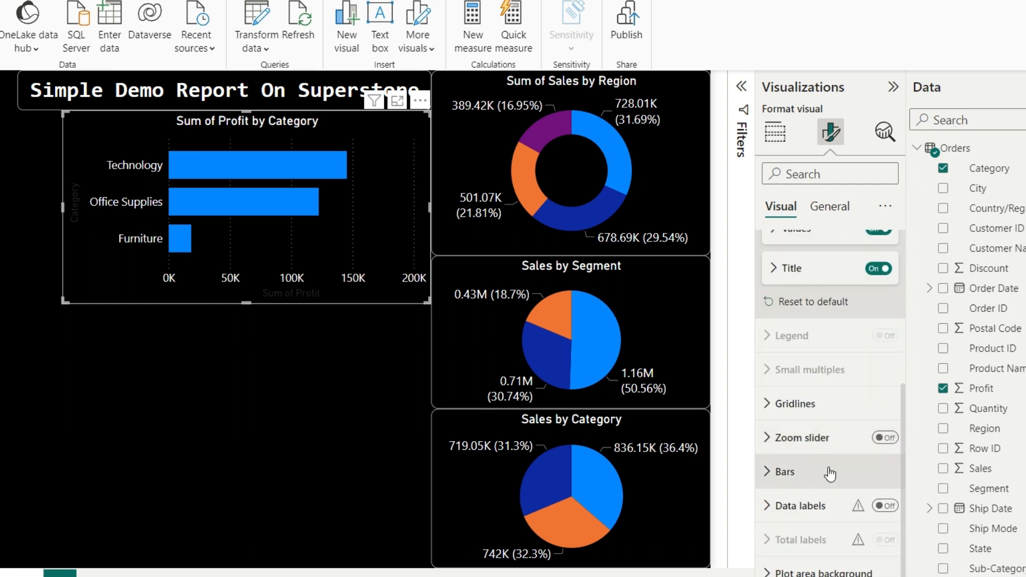
{"action": "left_click", "coordinate": [887, 508]}
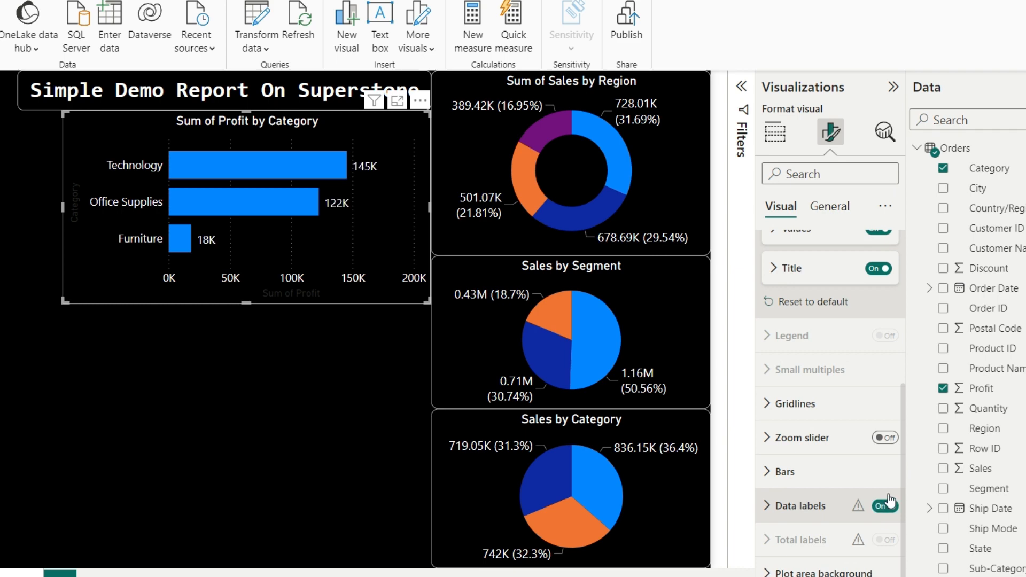
{"action": "scroll", "coordinate": [802, 321], "scroll_direction": "up", "scroll_amount": 3}
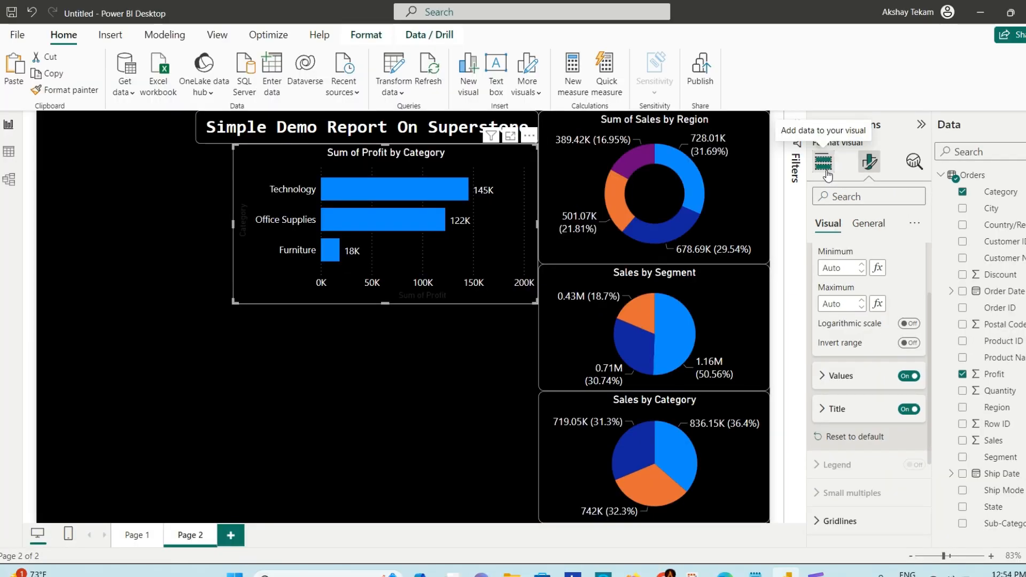
{"action": "left_click", "coordinate": [824, 162]}
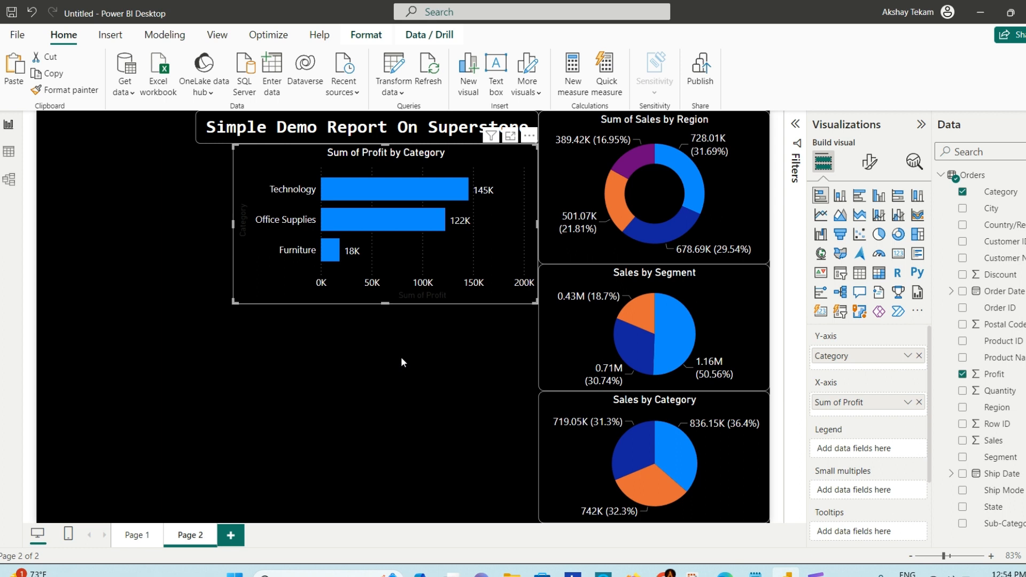
Step: Add a line chart filling the space directly beneath the profit bar chart, showing Profit by Order Date
{"action": "left_click", "coordinate": [401, 358]}
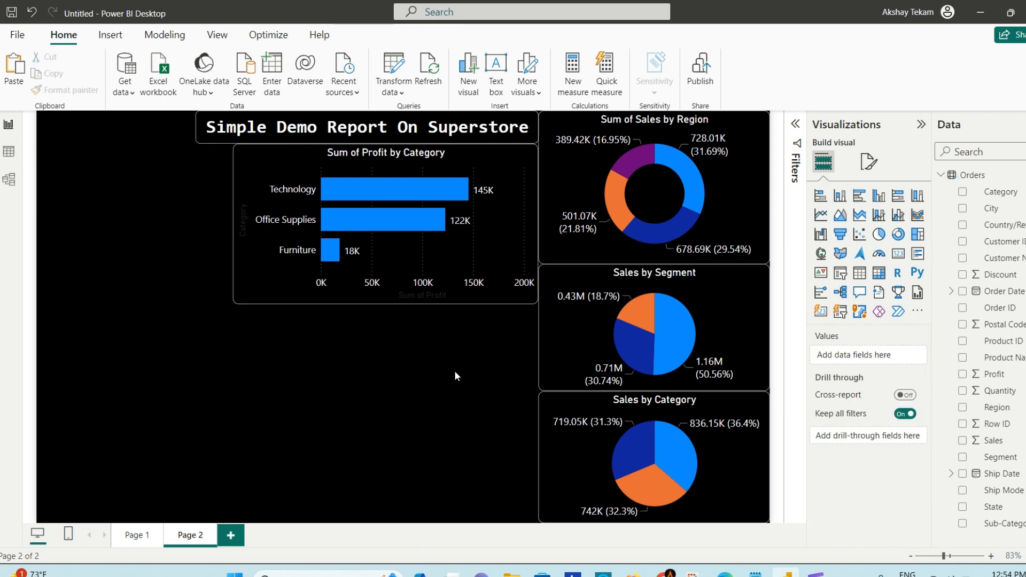
{"action": "left_click", "coordinate": [820, 214]}
{"action": "left_click_drag", "start_coordinate": [189, 287], "coordinate": [361, 462]}
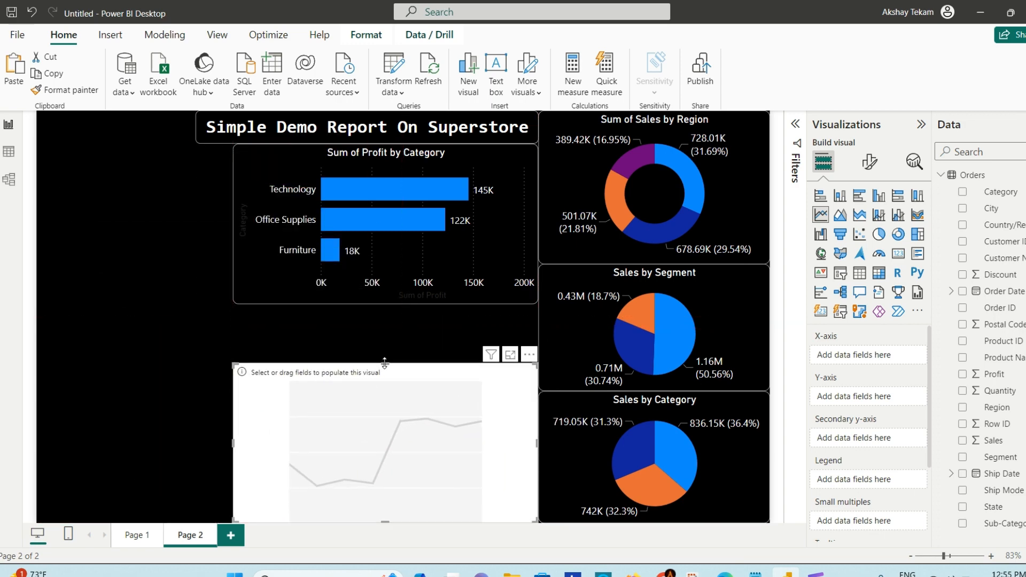
{"action": "left_click_drag", "start_coordinate": [385, 363], "coordinate": [409, 309]}
{"action": "left_click_drag", "start_coordinate": [293, 300], "coordinate": [293, 297]}
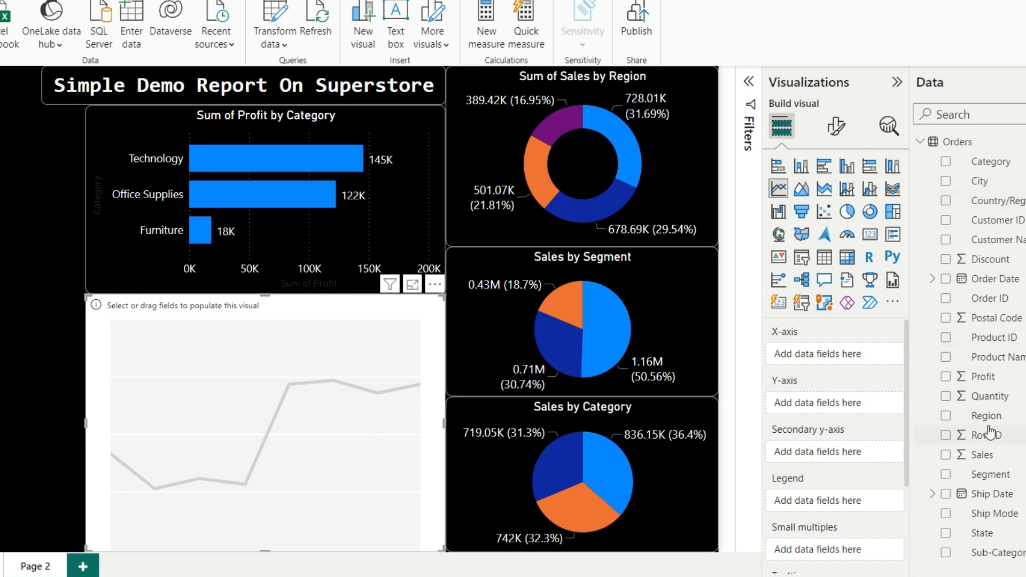
{"action": "left_click_drag", "start_coordinate": [971, 381], "coordinate": [331, 390]}
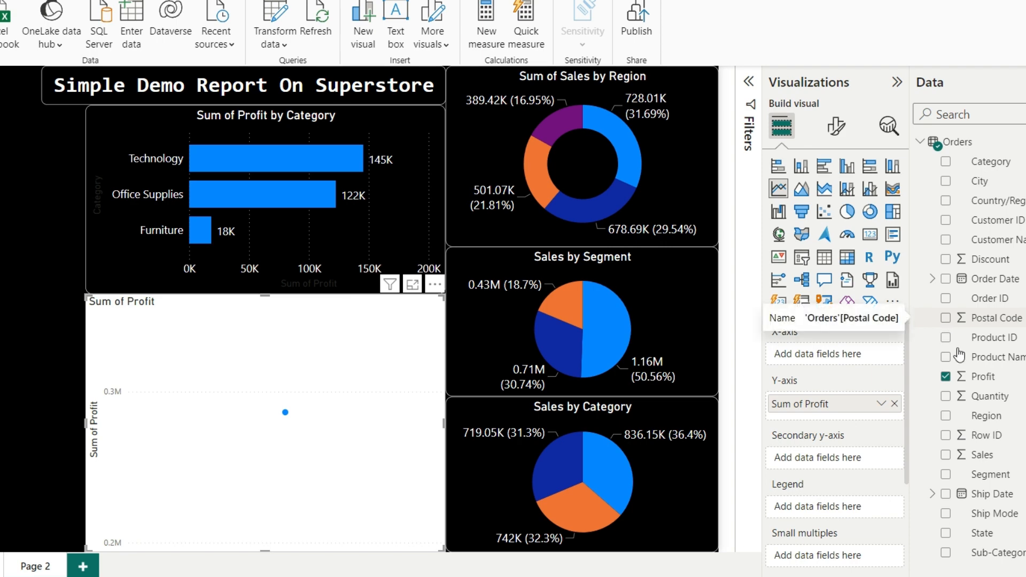
{"action": "left_click_drag", "start_coordinate": [1009, 283], "coordinate": [284, 385]}
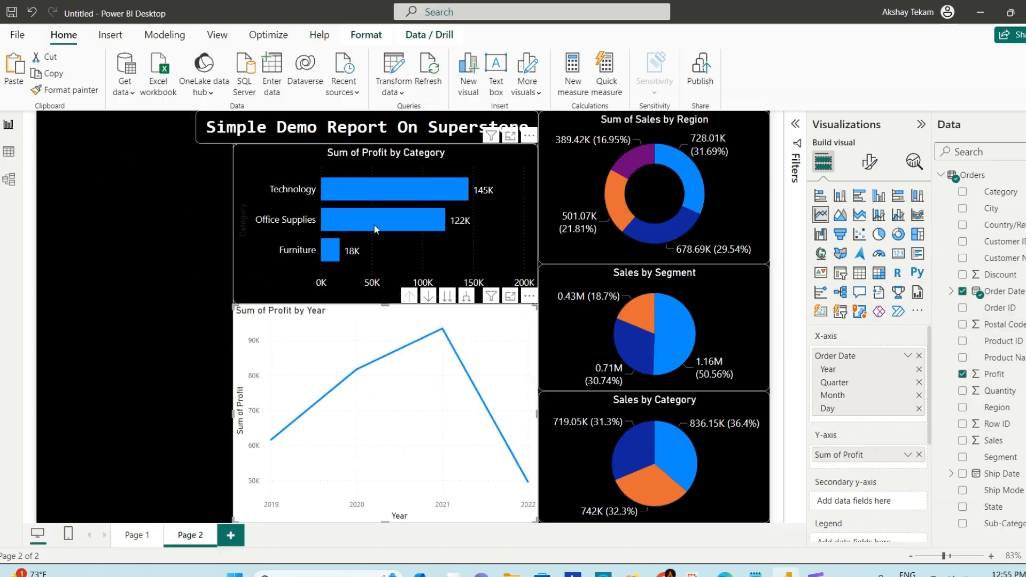
Step: Copy the profit bar chart's formatting to the profit line chart with Format painter
{"action": "left_click", "coordinate": [145, 134]}
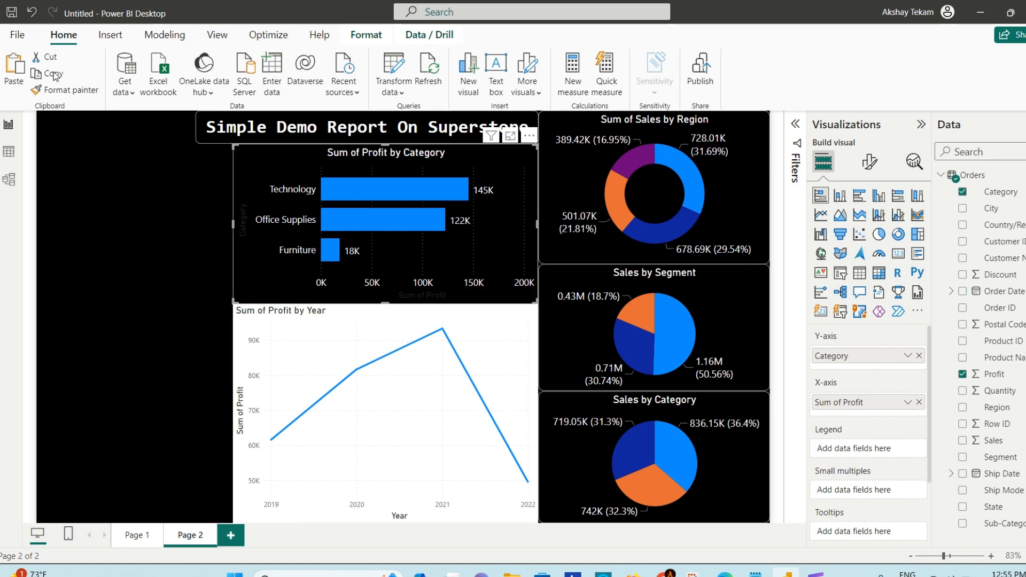
{"action": "left_click", "coordinate": [64, 90]}
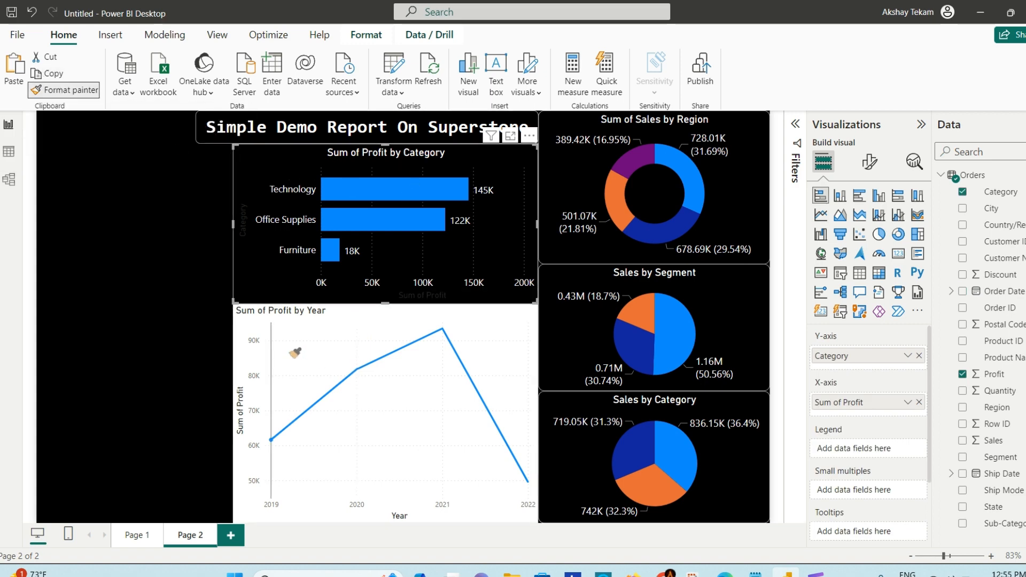
{"action": "left_click", "coordinate": [375, 344]}
{"action": "mouse_move", "coordinate": [470, 411]}
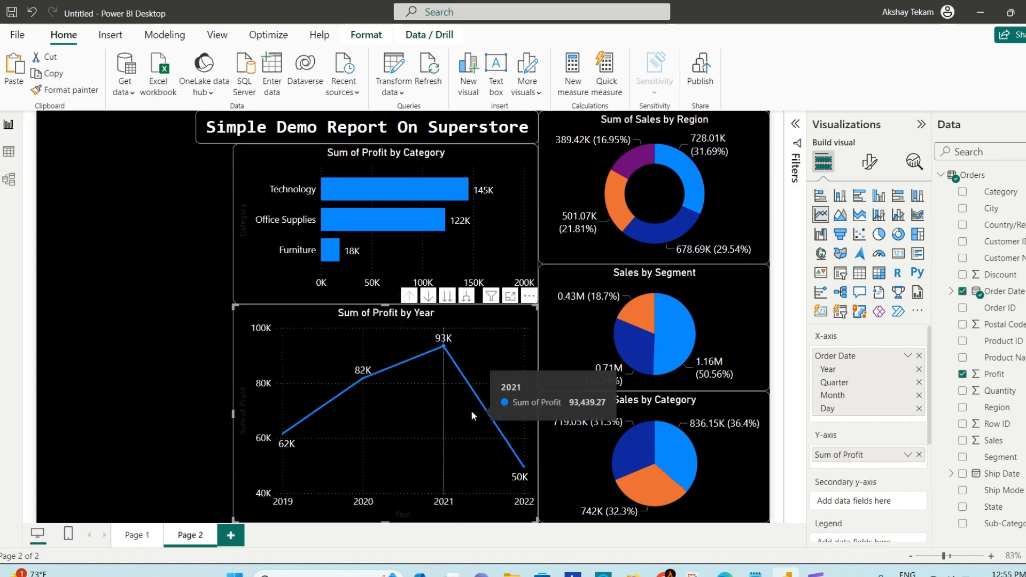
Step: Shorten the profit line chart from above and extend the bar chart down to meet it
{"action": "left_click_drag", "start_coordinate": [384, 305], "coordinate": [387, 325]}
{"action": "left_click", "coordinate": [388, 293]}
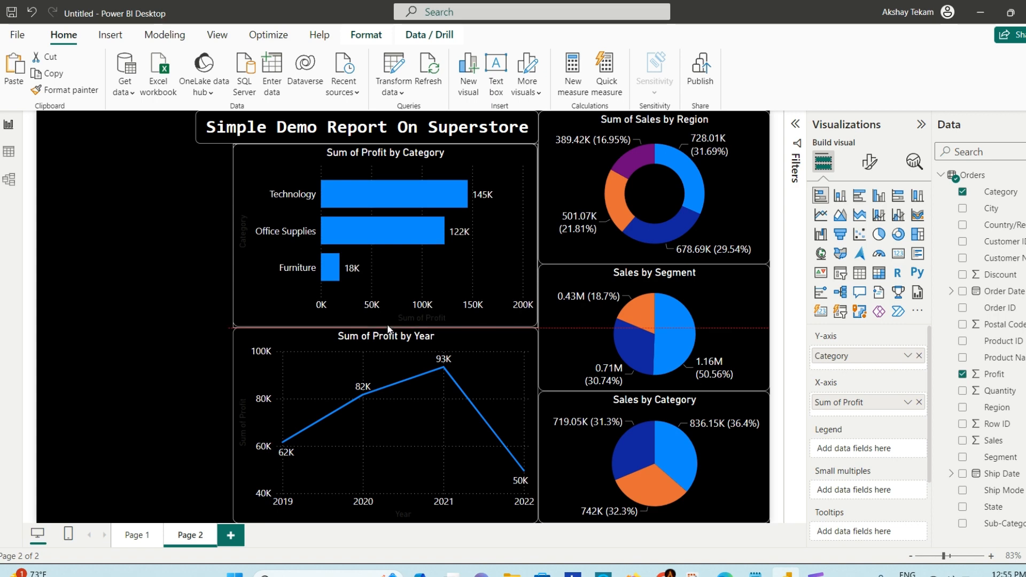
{"action": "left_click", "coordinate": [185, 294]}
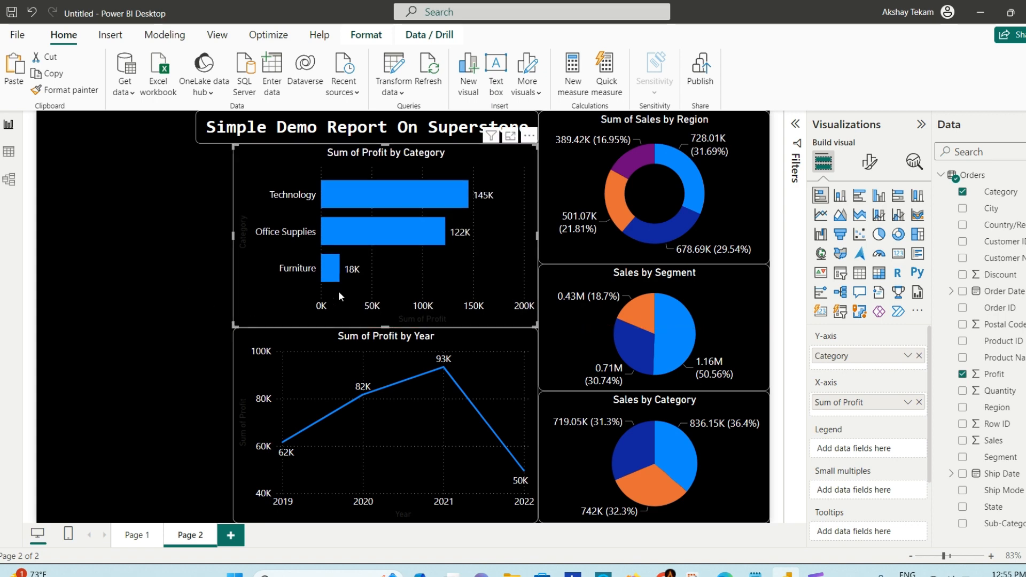
{"action": "mouse_move", "coordinate": [442, 380]}
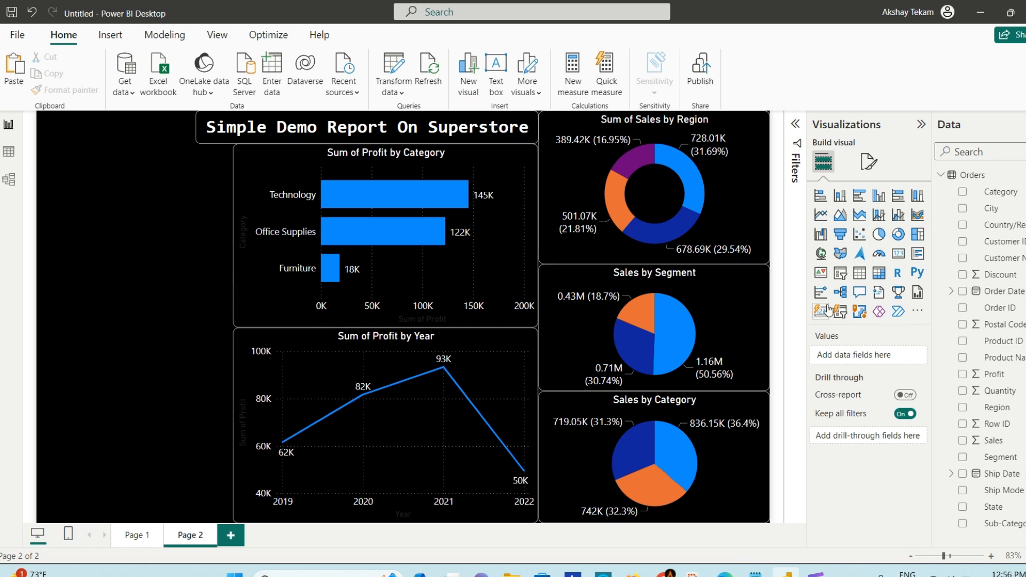
{"action": "left_click", "coordinate": [821, 274]}
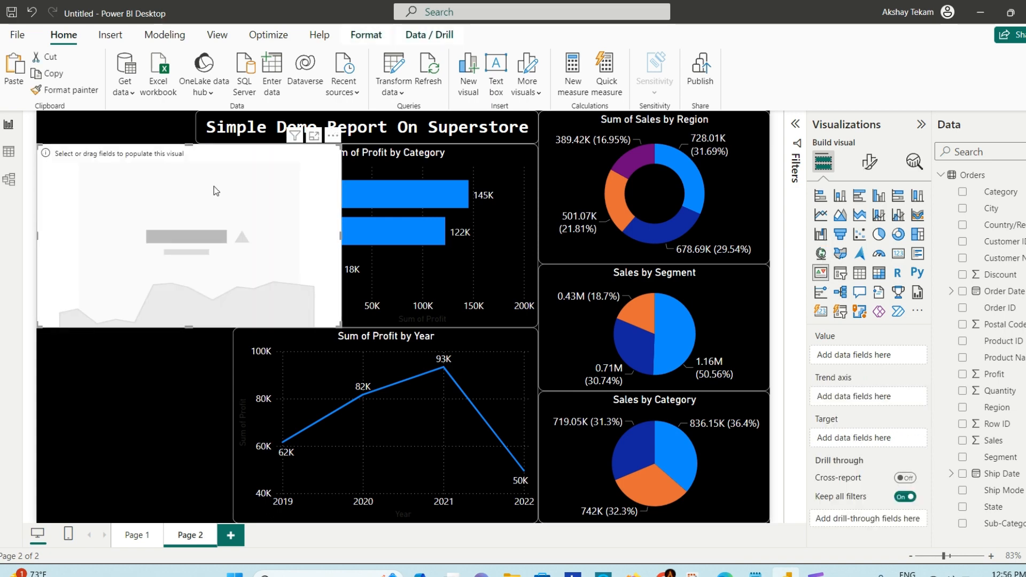
{"action": "left_click", "coordinate": [332, 136]}
{"action": "left_click", "coordinate": [377, 152]}
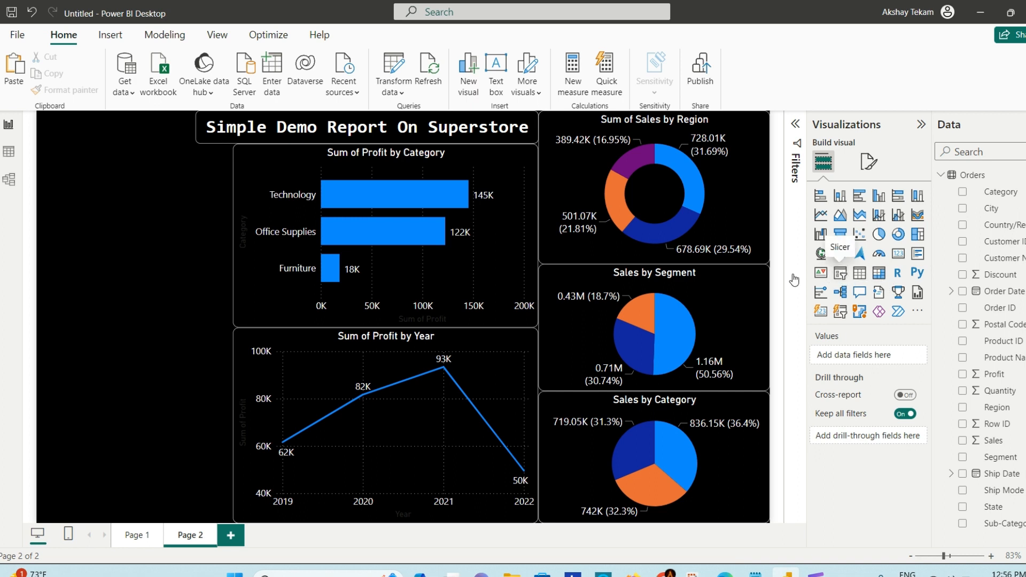
Step: Add a slicer on the State field and size it as a narrow column reaching the bottom of the page
{"action": "left_click", "coordinate": [840, 273]}
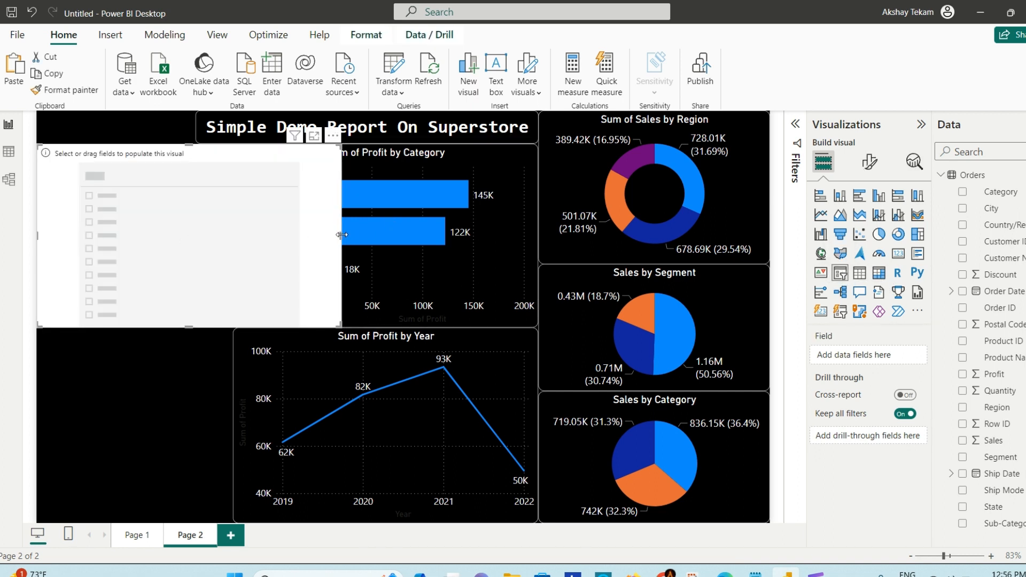
{"action": "left_click_drag", "start_coordinate": [341, 235], "coordinate": [134, 301]}
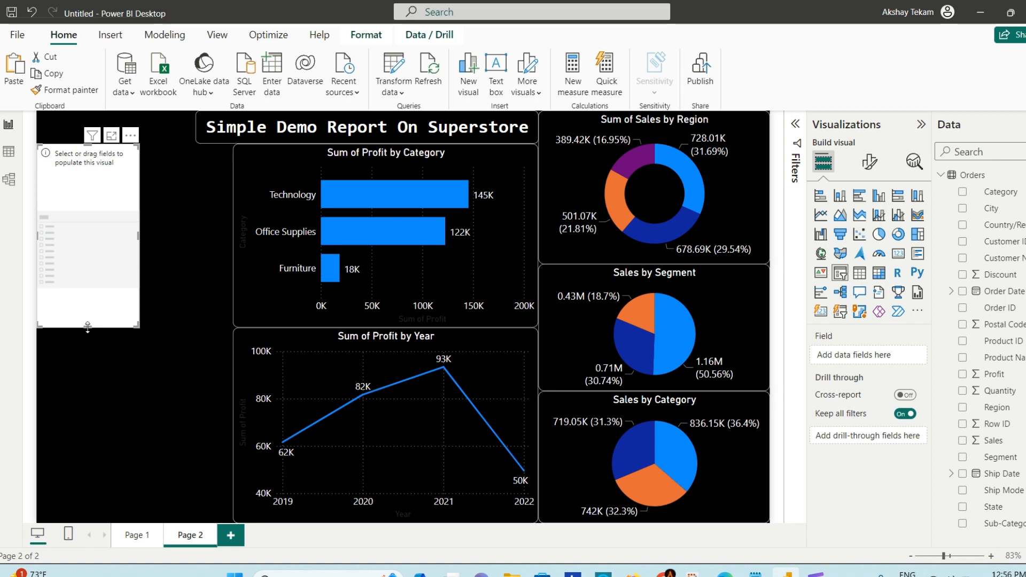
{"action": "left_click_drag", "start_coordinate": [88, 328], "coordinate": [53, 523]}
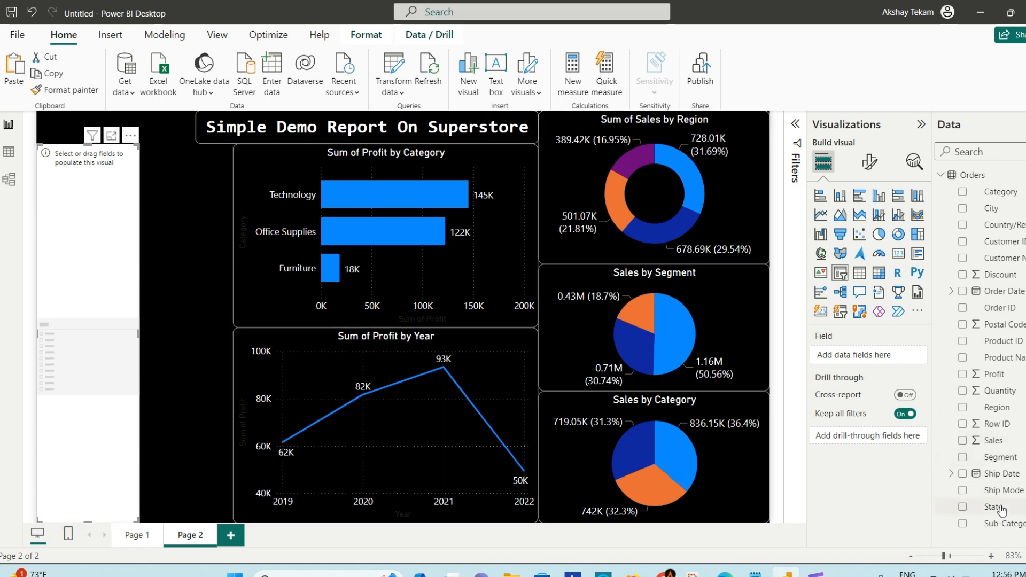
{"action": "left_click_drag", "start_coordinate": [1001, 511], "coordinate": [97, 231]}
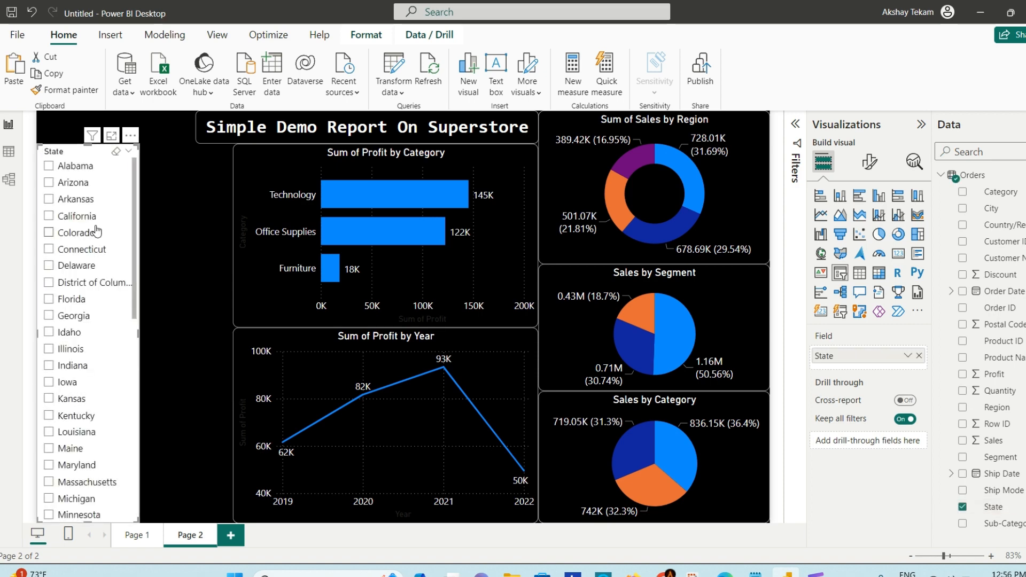
Step: Copy the profit bar chart's formatting to the State slicer with Format painter and check its list of states
{"action": "left_click", "coordinate": [313, 178]}
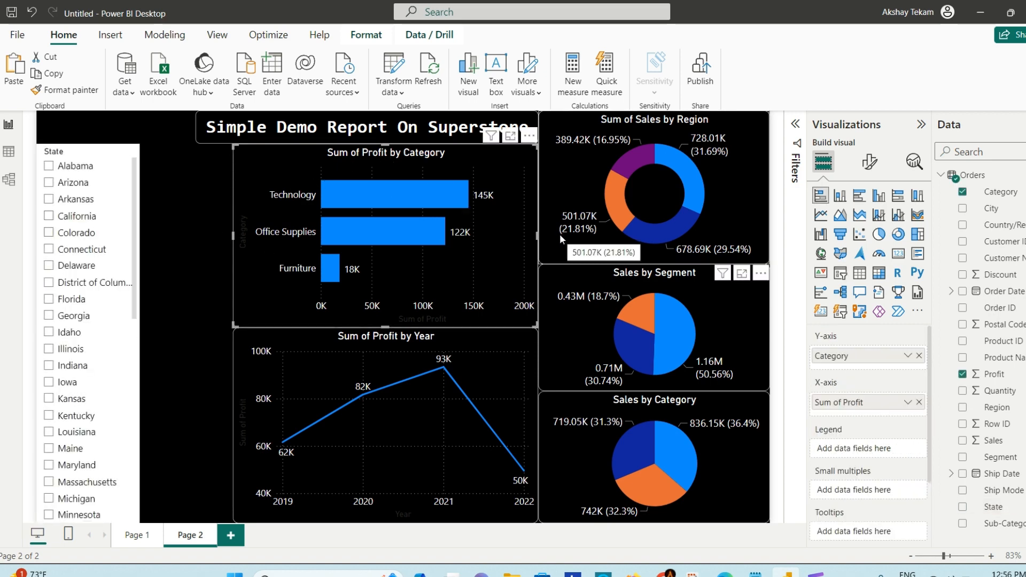
{"action": "left_click", "coordinate": [67, 91]}
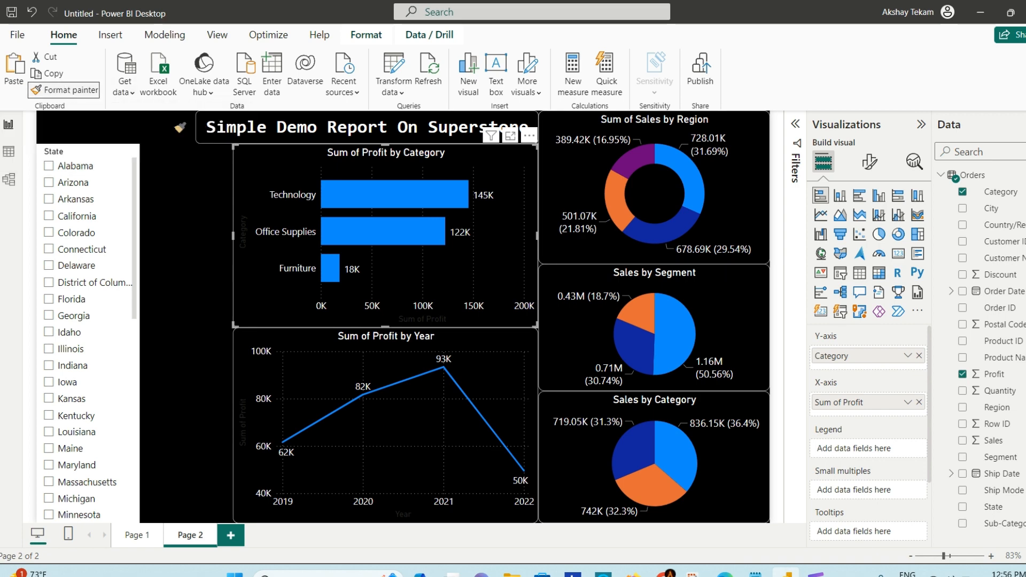
{"action": "left_click", "coordinate": [127, 191]}
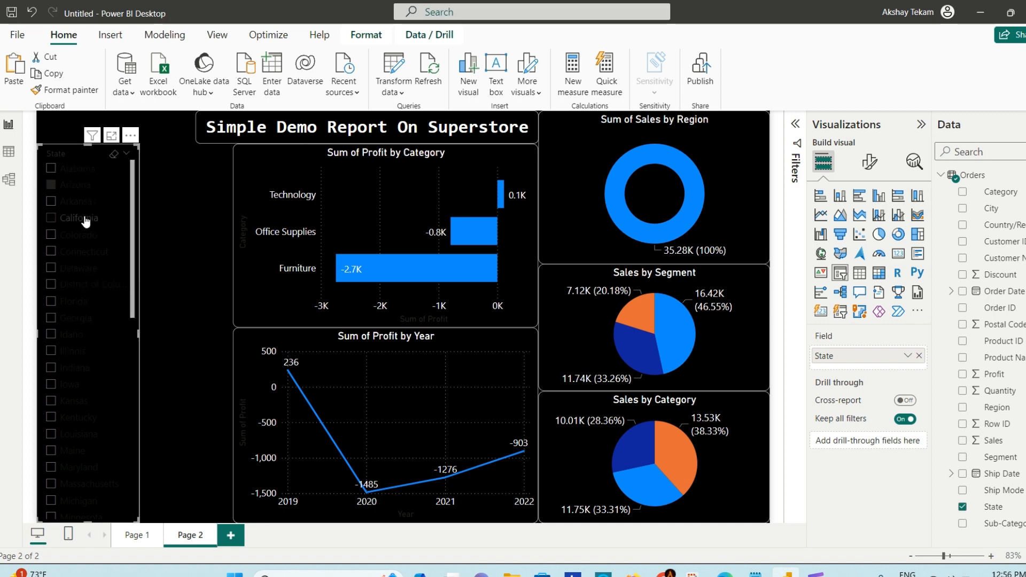
{"action": "scroll", "coordinate": [96, 311], "scroll_direction": "down", "scroll_amount": 3}
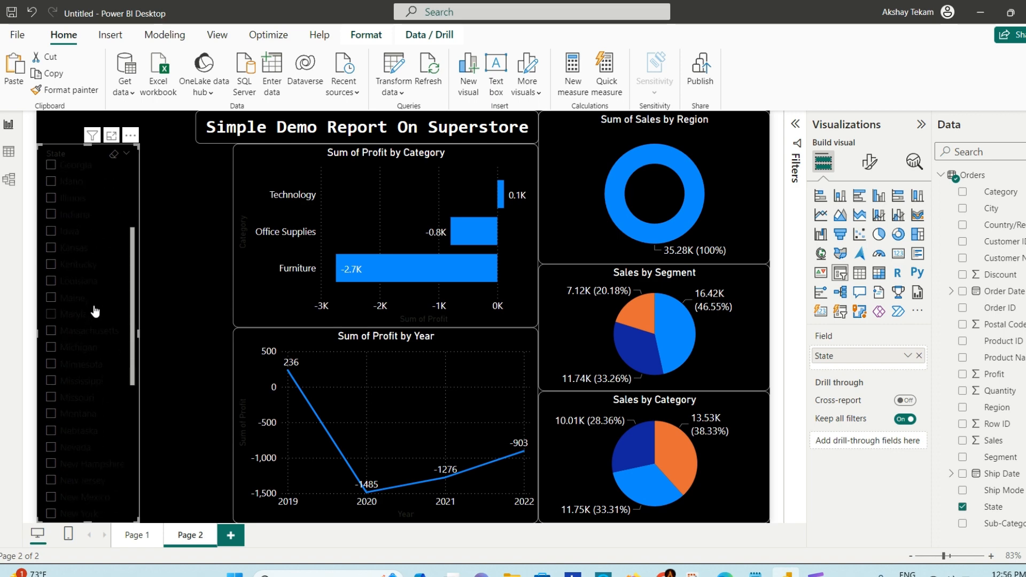
{"action": "scroll", "coordinate": [95, 312], "scroll_direction": "up", "scroll_amount": 3}
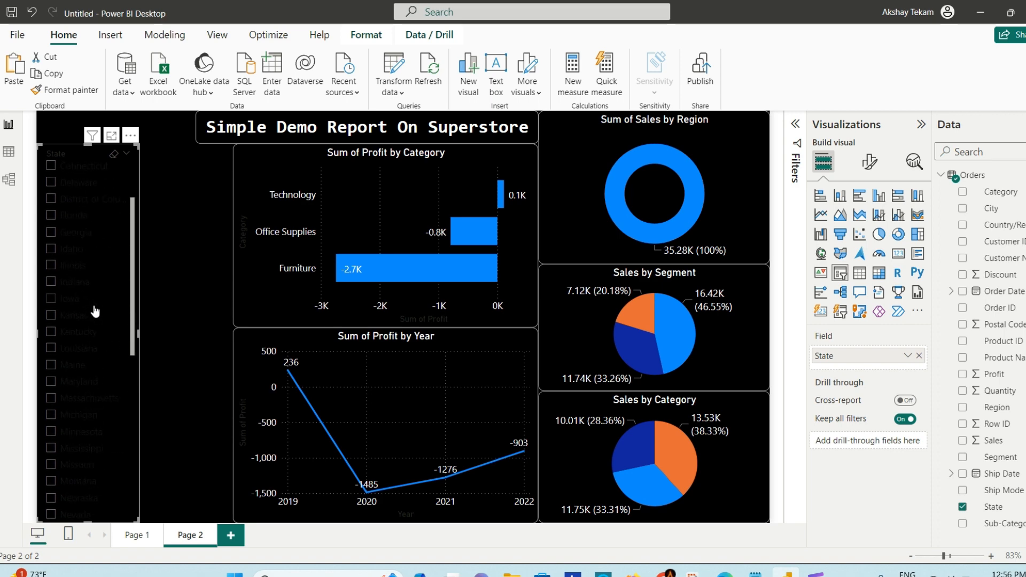
Step: Set the font colour of the State slicer's values to white
{"action": "left_click", "coordinate": [870, 161]}
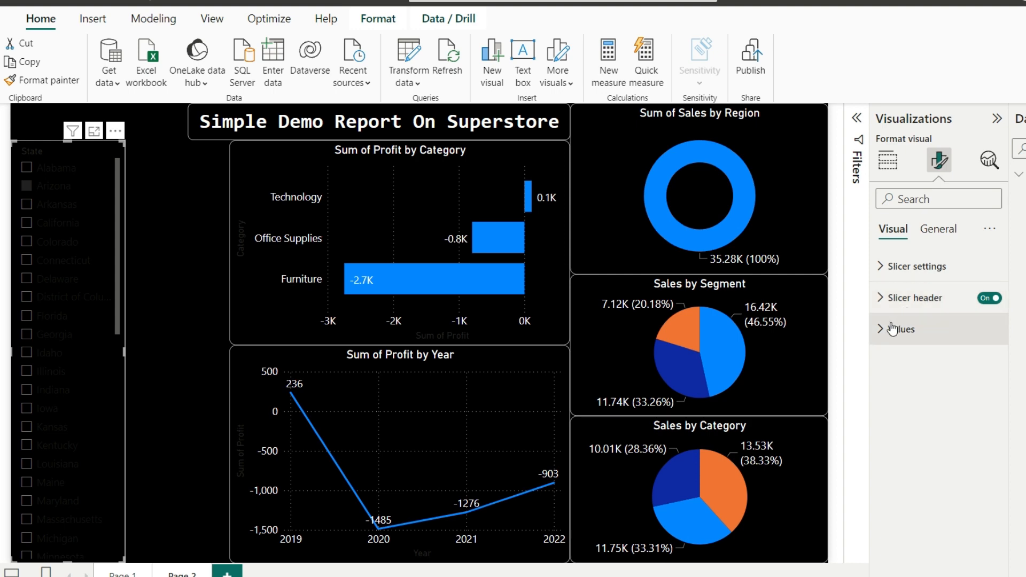
{"action": "left_click", "coordinate": [920, 331]}
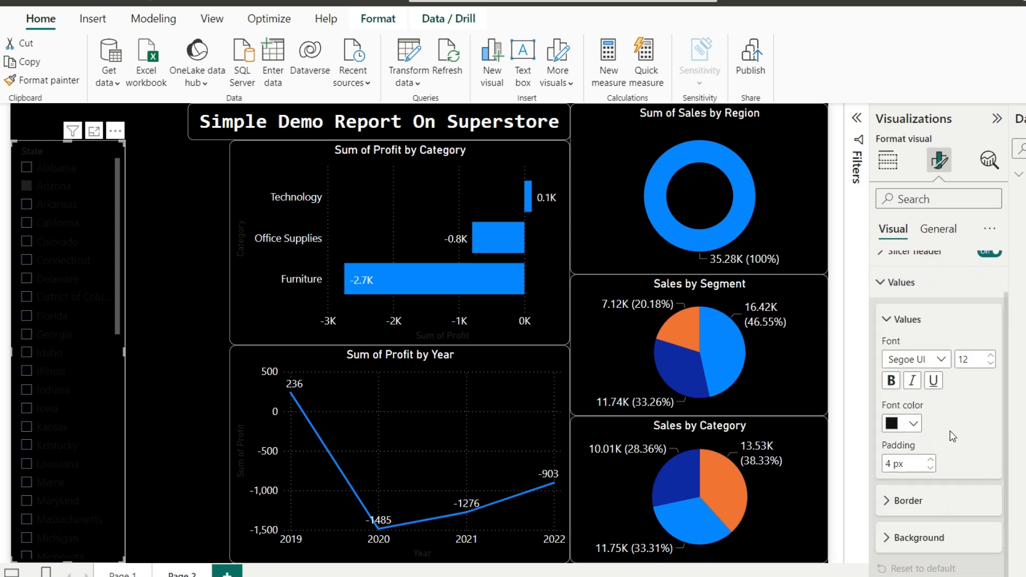
{"action": "left_click", "coordinate": [914, 424]}
{"action": "left_click", "coordinate": [893, 174]}
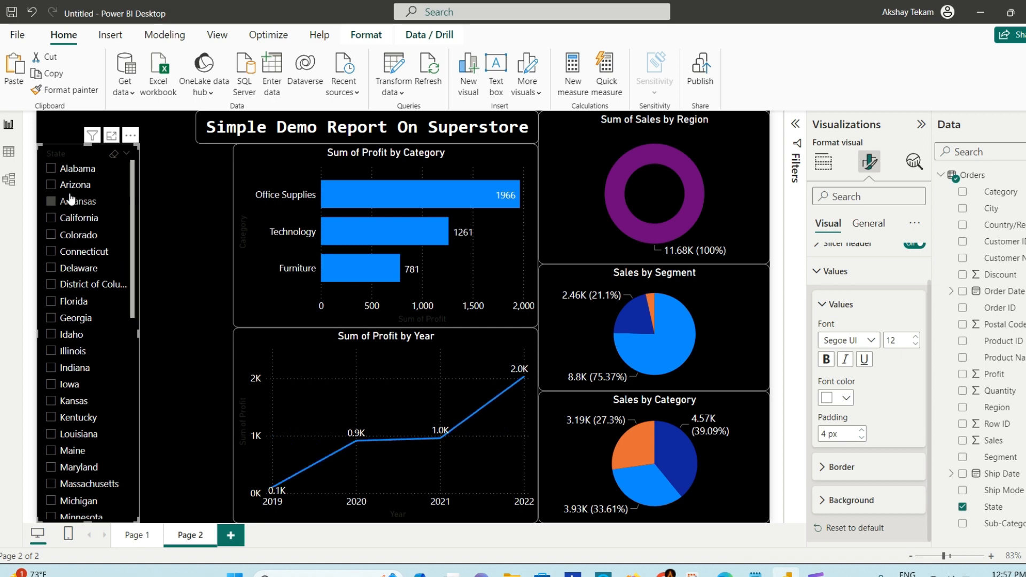
Step: Filter the report by Arizona, Arkansas, California and Alabama one after another with the State slicer
{"action": "left_click", "coordinate": [60, 187]}
{"action": "left_click", "coordinate": [55, 206]}
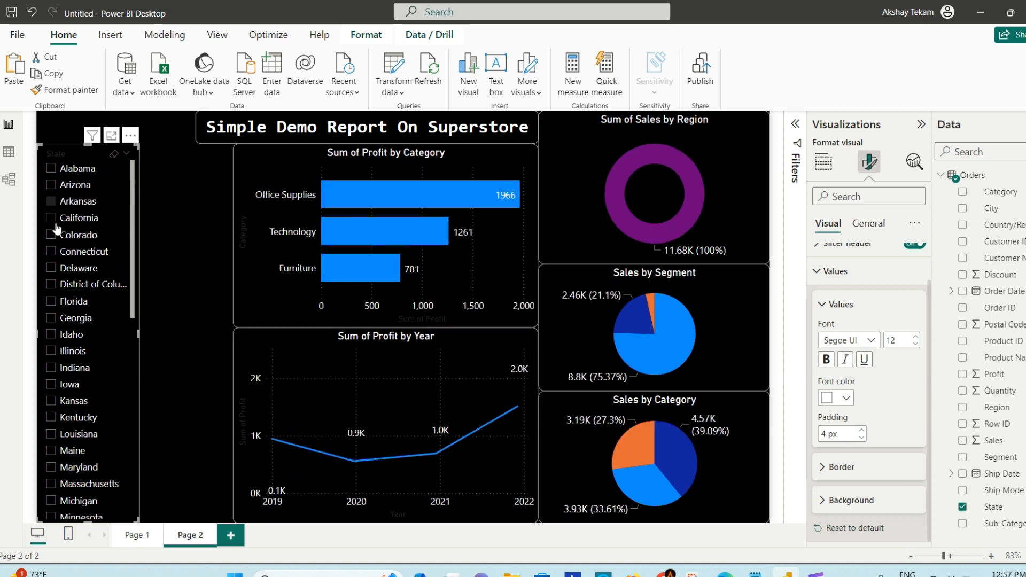
{"action": "left_click", "coordinate": [59, 218]}
{"action": "left_click", "coordinate": [53, 169]}
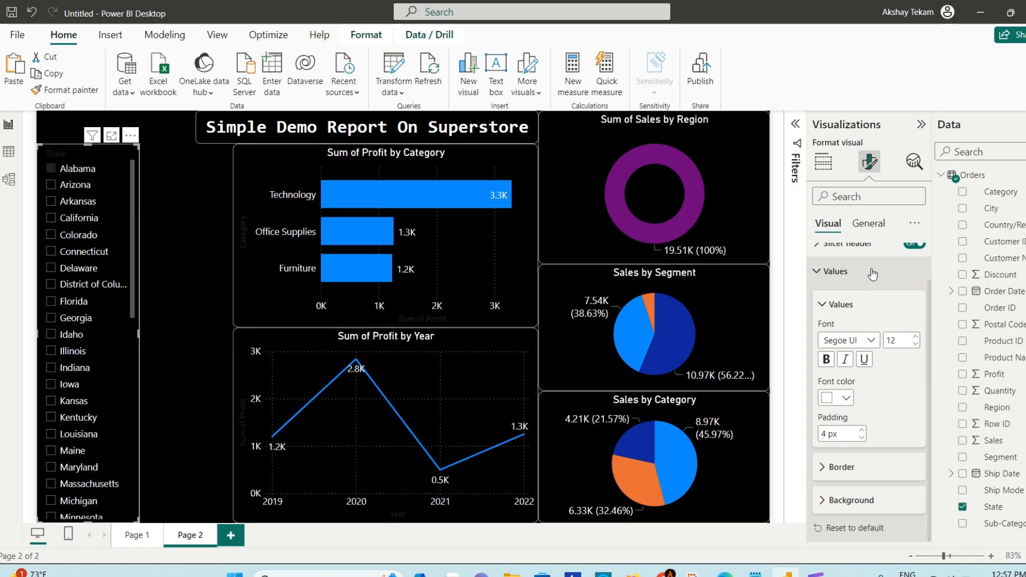
Step: Collapse the slicer's value formatting and open the selection options in its slicer settings
{"action": "left_click", "coordinate": [831, 300]}
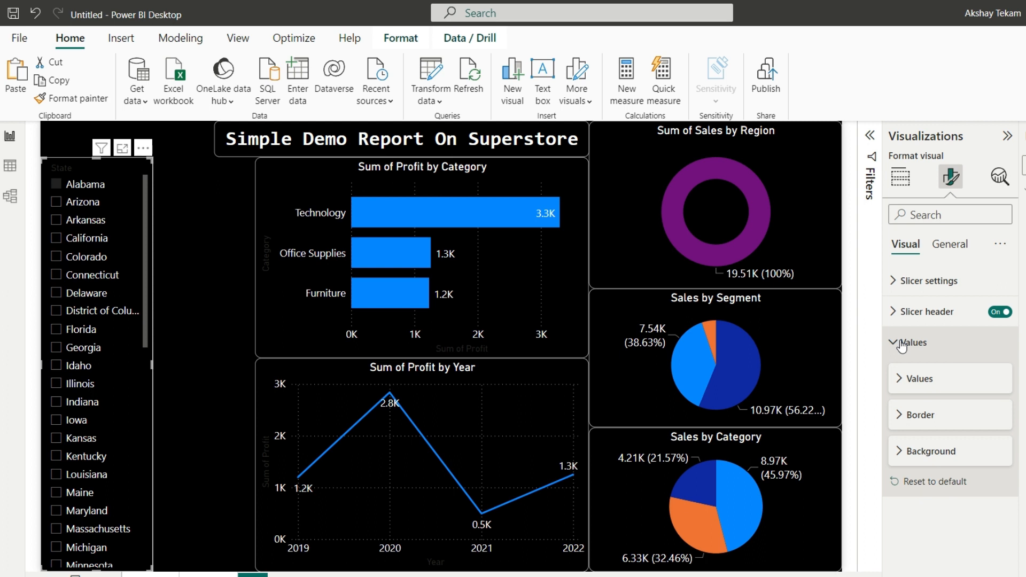
{"action": "left_click", "coordinate": [902, 346]}
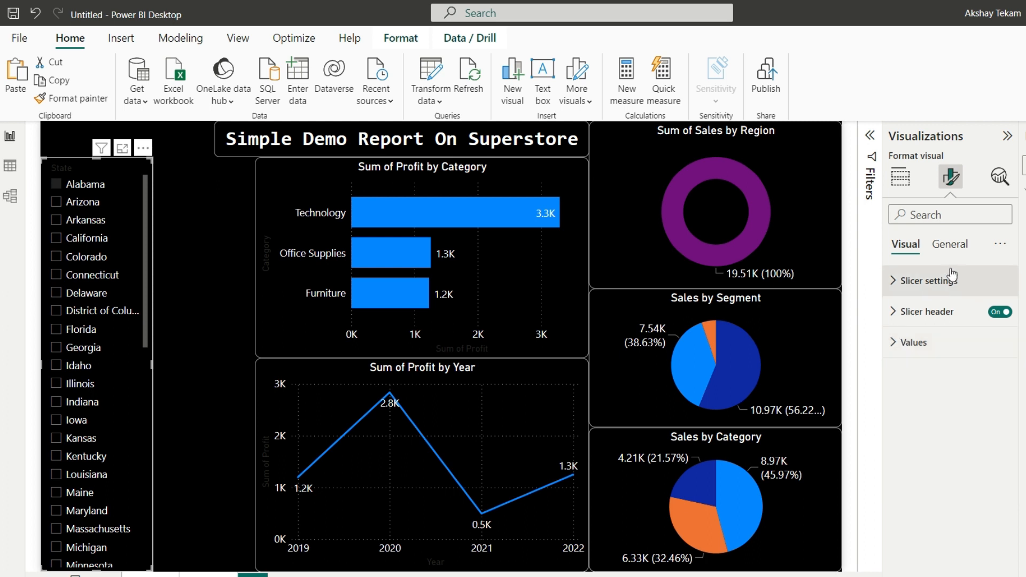
{"action": "left_click", "coordinate": [903, 282]}
{"action": "left_click", "coordinate": [909, 395]}
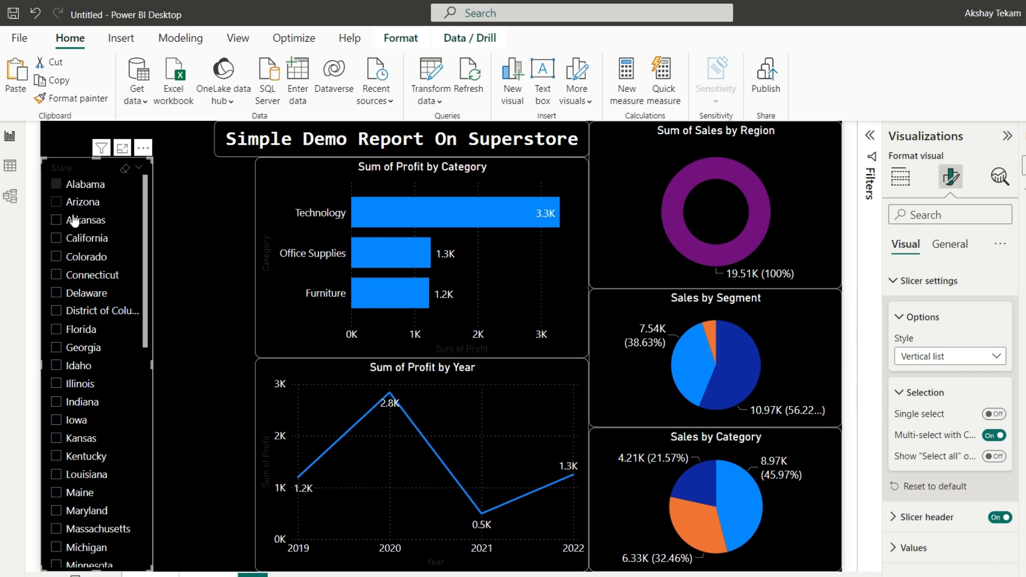
Step: Add Arizona and Arkansas to the state filter and turn off multi-select with CTRL for the slicer
{"action": "left_click", "coordinate": [57, 203], "text": "ctrl"}
{"action": "left_click", "coordinate": [59, 221], "text": "ctrl"}
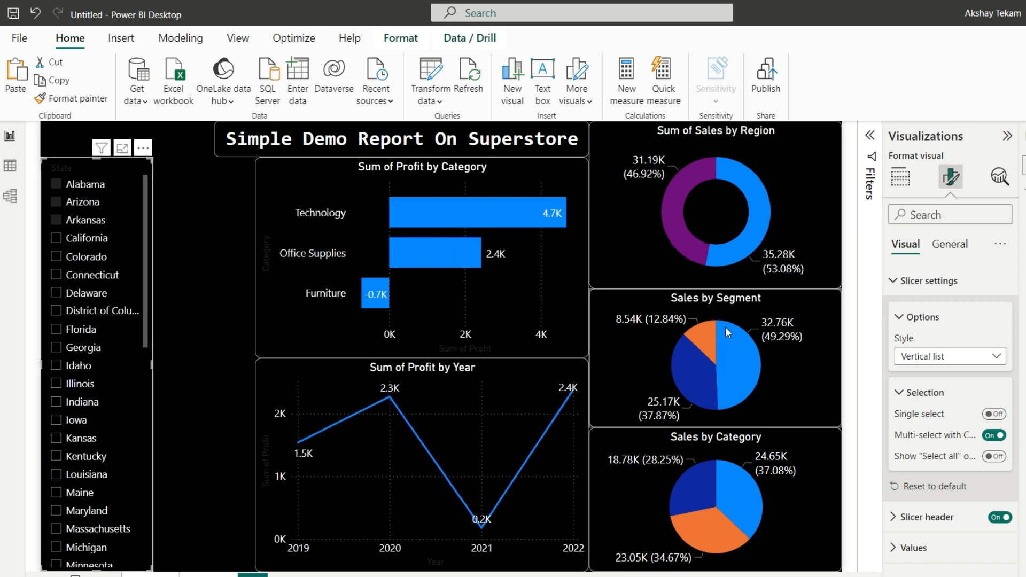
{"action": "left_click", "coordinate": [994, 437]}
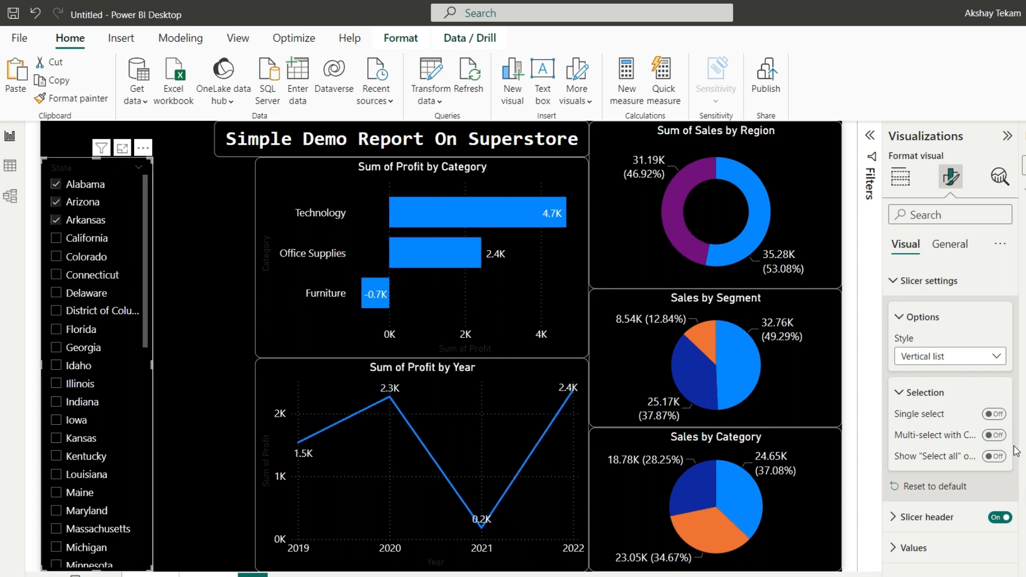
Step: Add California and Colorado to the state filter, and deselect all five chosen states again
{"action": "left_click", "coordinate": [57, 239]}
{"action": "left_click", "coordinate": [70, 255]}
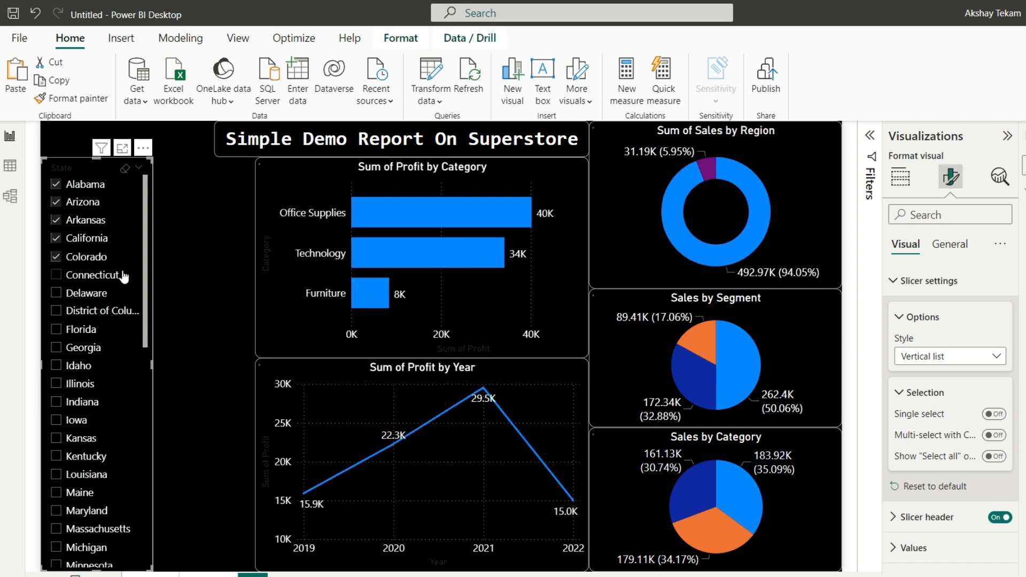
{"action": "left_click", "coordinate": [59, 257]}
{"action": "left_click", "coordinate": [57, 238]}
{"action": "left_click", "coordinate": [57, 220]}
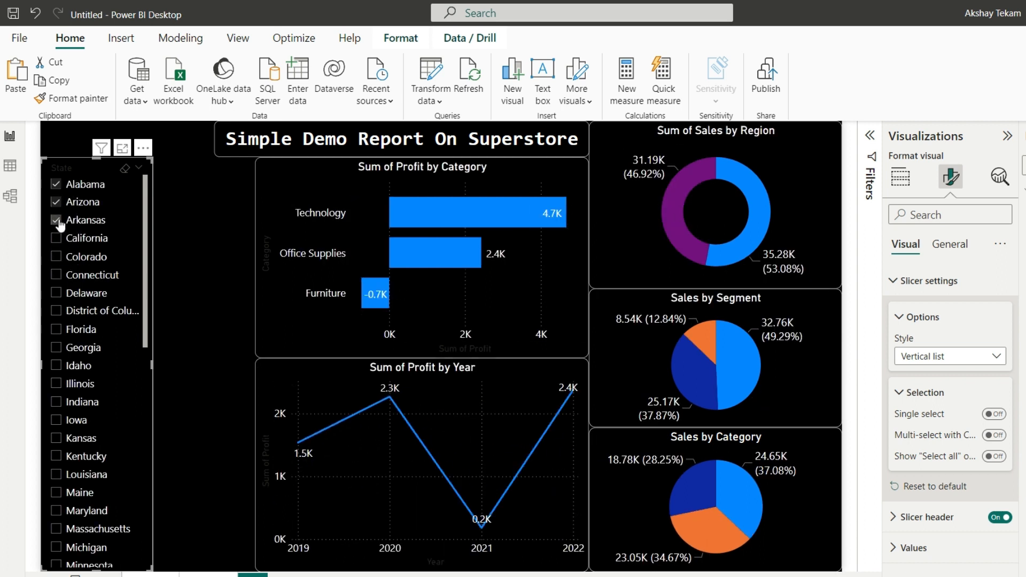
{"action": "left_click", "coordinate": [57, 203]}
{"action": "left_click", "coordinate": [57, 184]}
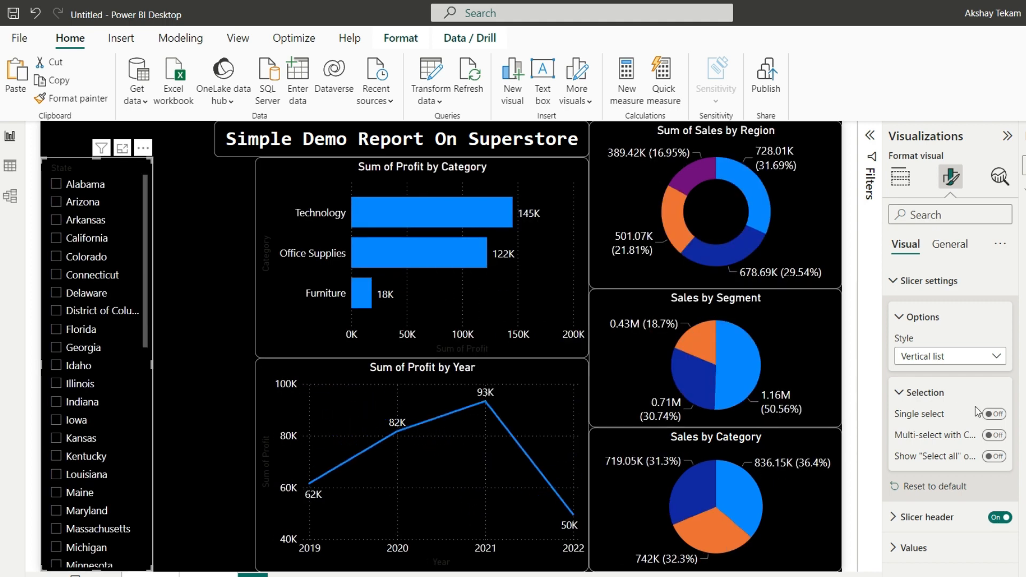
Step: Filter the report by Alabama, Arizona, Arkansas and California together, and deselect all four states again
{"action": "left_click", "coordinate": [56, 184]}
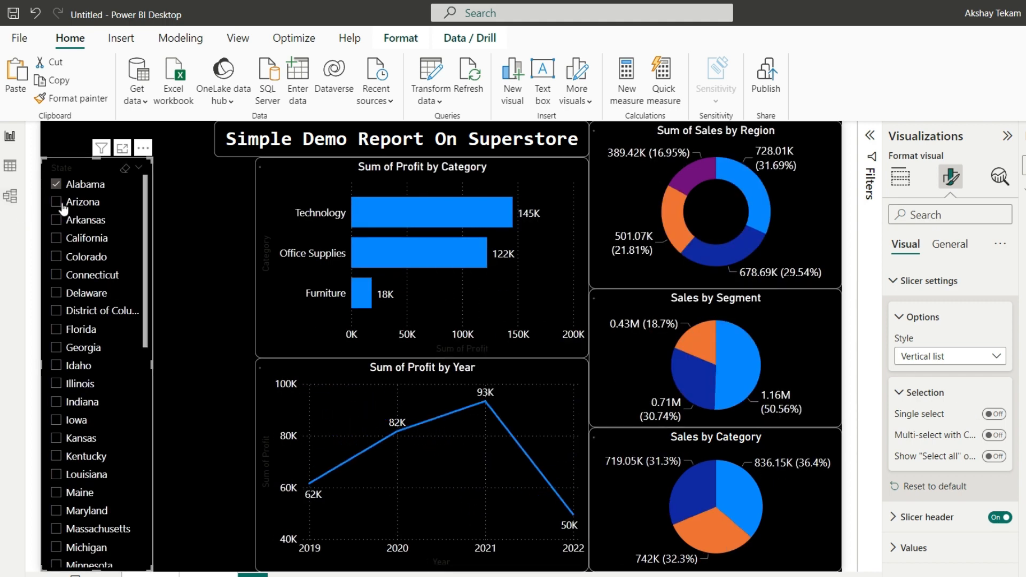
{"action": "left_click", "coordinate": [56, 202]}
{"action": "left_click", "coordinate": [56, 220]}
{"action": "left_click", "coordinate": [57, 238]}
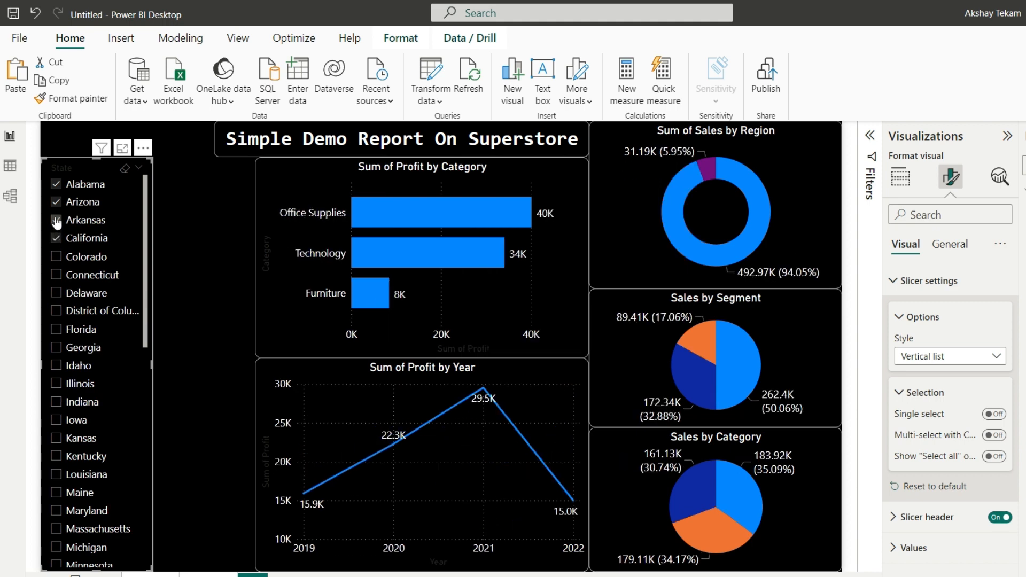
{"action": "left_click", "coordinate": [57, 221]}
{"action": "left_click", "coordinate": [56, 202]}
{"action": "left_click", "coordinate": [57, 184]}
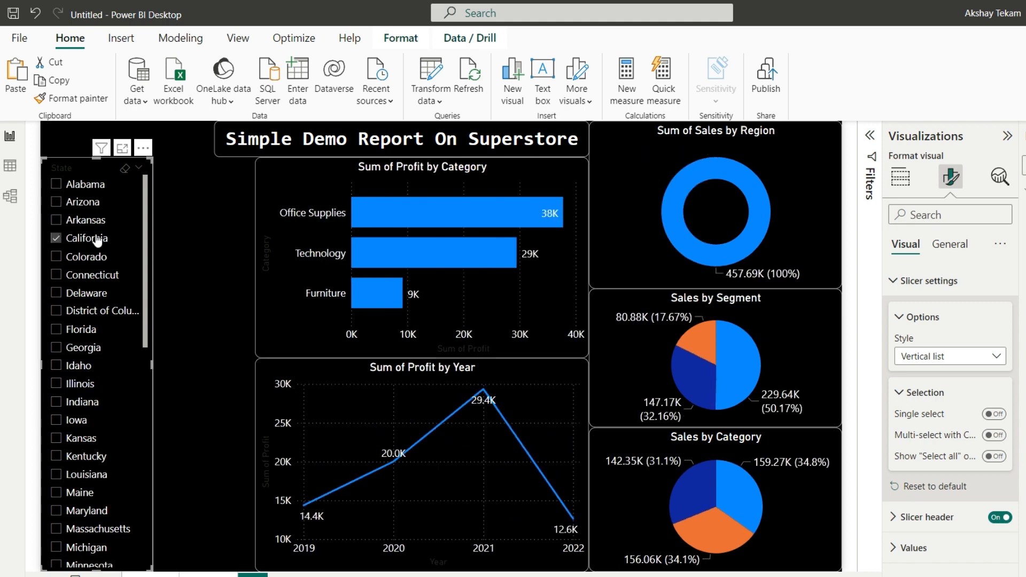
{"action": "left_click", "coordinate": [56, 238]}
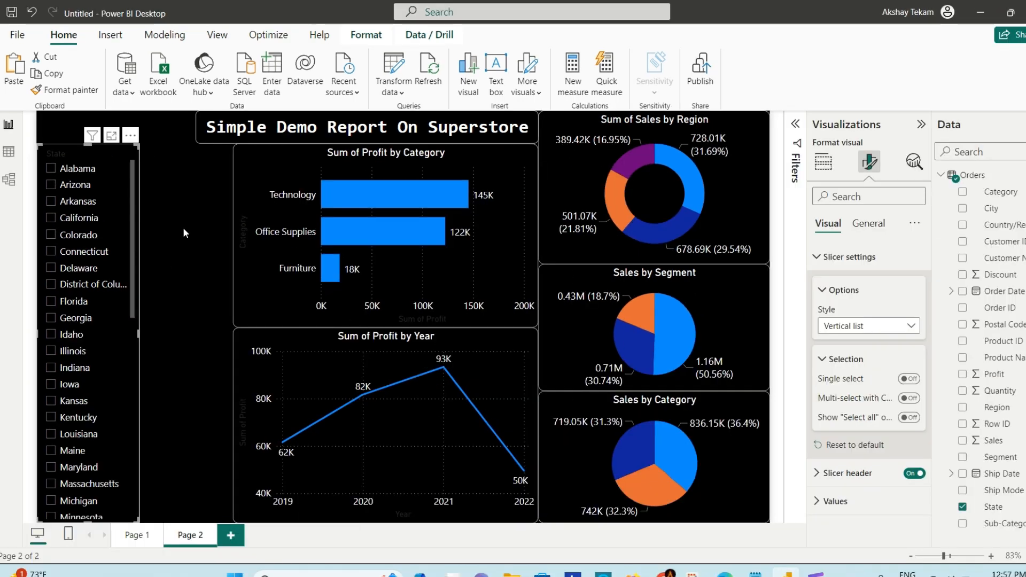
Step: Stretch the State slicer up to the page's top edge, narrow it slightly, and give it the title "States"
{"action": "left_click_drag", "start_coordinate": [88, 144], "coordinate": [88, 112]}
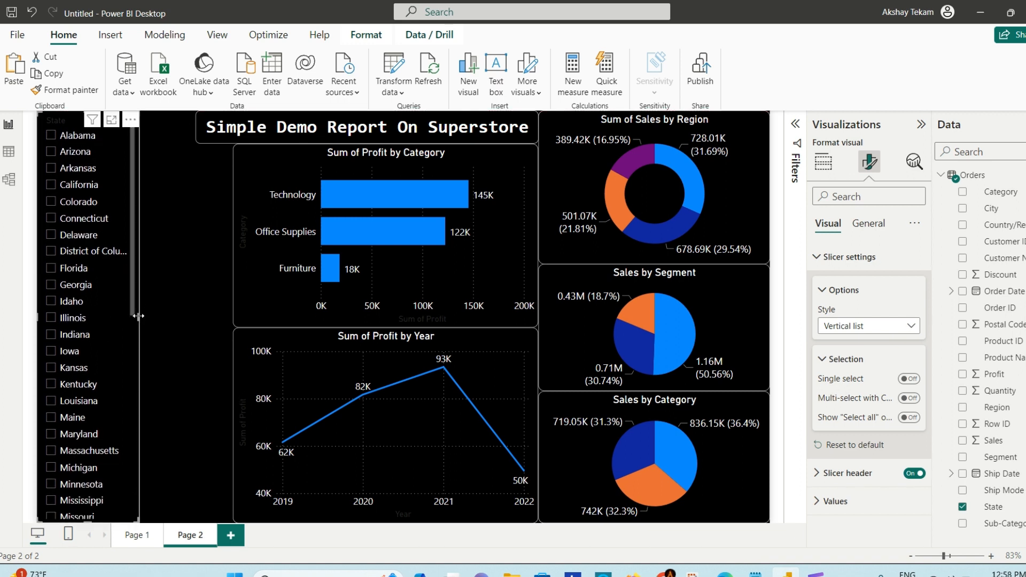
{"action": "left_click_drag", "start_coordinate": [138, 316], "coordinate": [130, 315]}
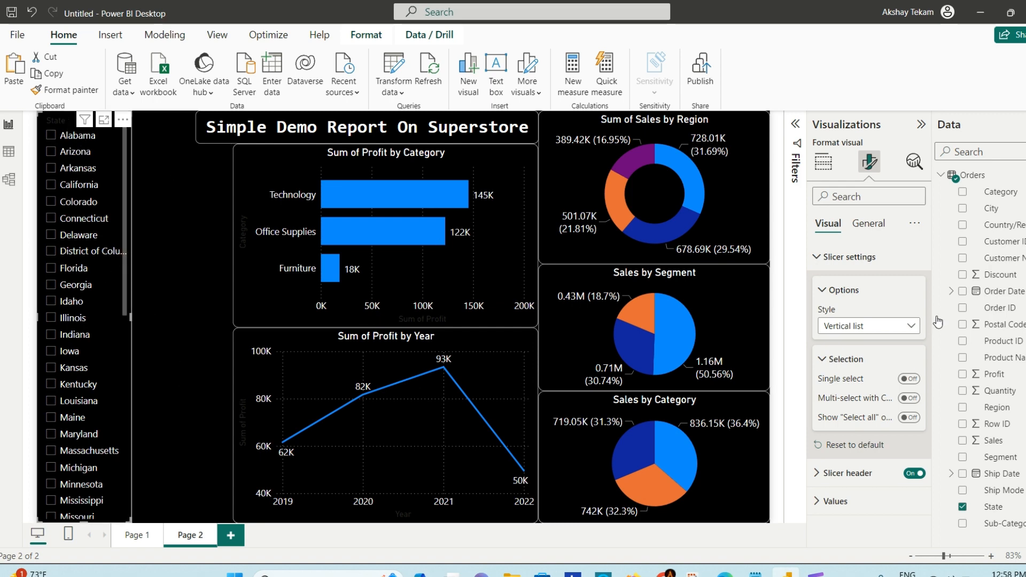
{"action": "left_click", "coordinate": [867, 224]}
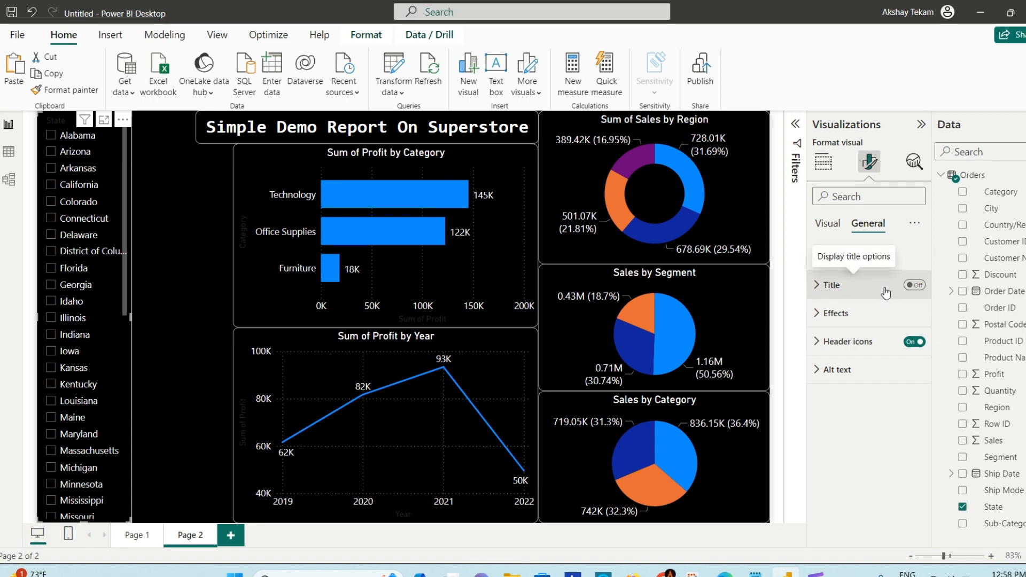
{"action": "left_click", "coordinate": [913, 285]}
{"action": "left_click", "coordinate": [822, 286]}
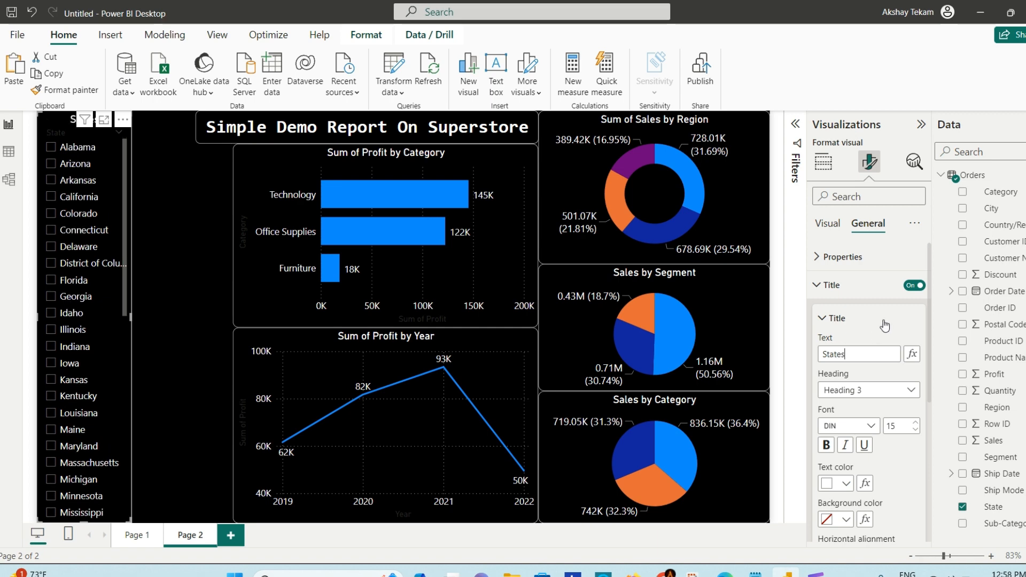
{"action": "scroll", "coordinate": [877, 483], "scroll_direction": "down", "scroll_amount": 3}
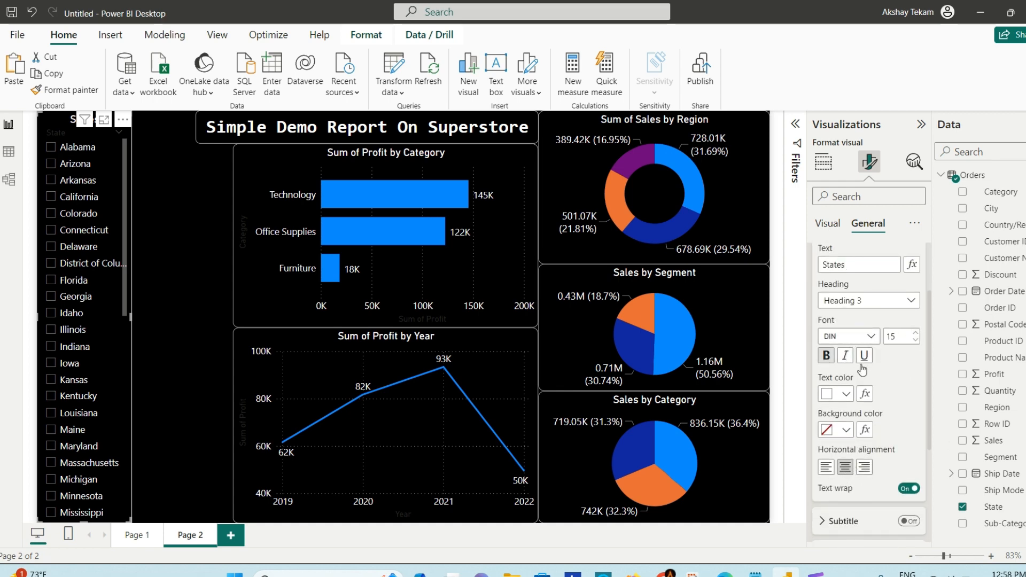
{"action": "left_click", "coordinate": [822, 160]}
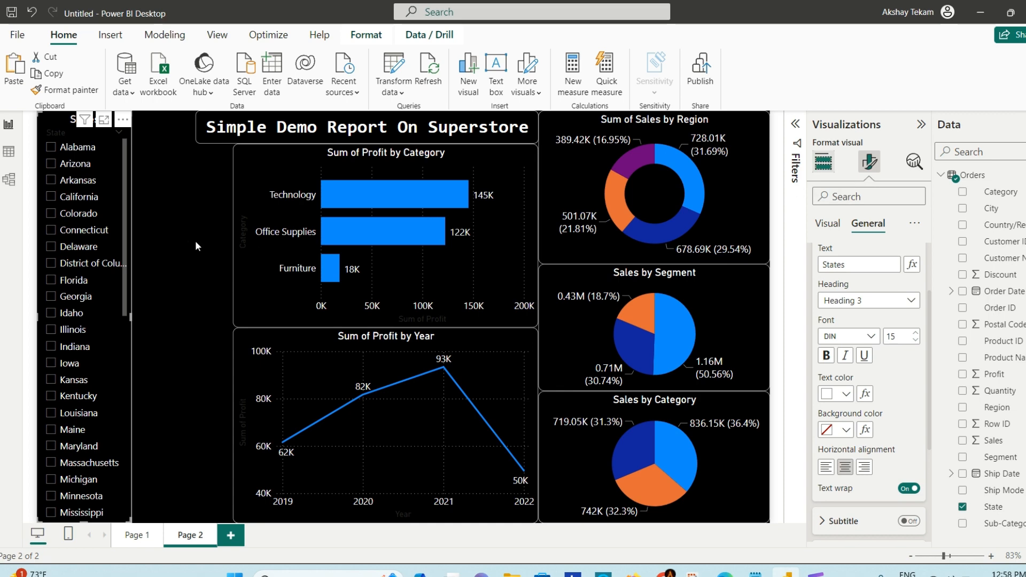
{"action": "left_click", "coordinate": [187, 276]}
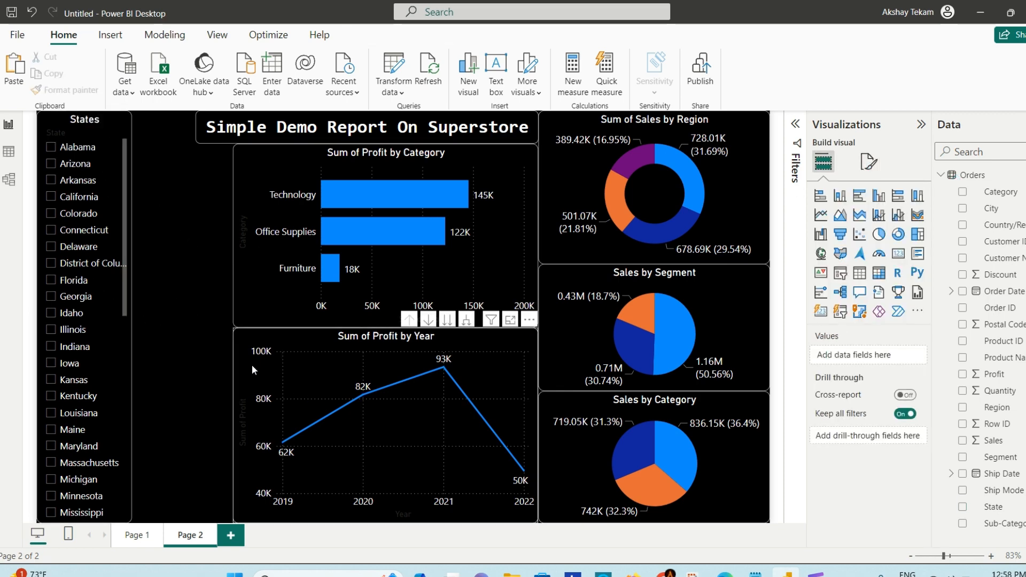
Step: Collapse the Data pane to widen the report area, keeping the Visualizations pane open and the Filters pane collapsed
{"action": "left_click", "coordinate": [796, 124]}
{"action": "left_click", "coordinate": [795, 125]}
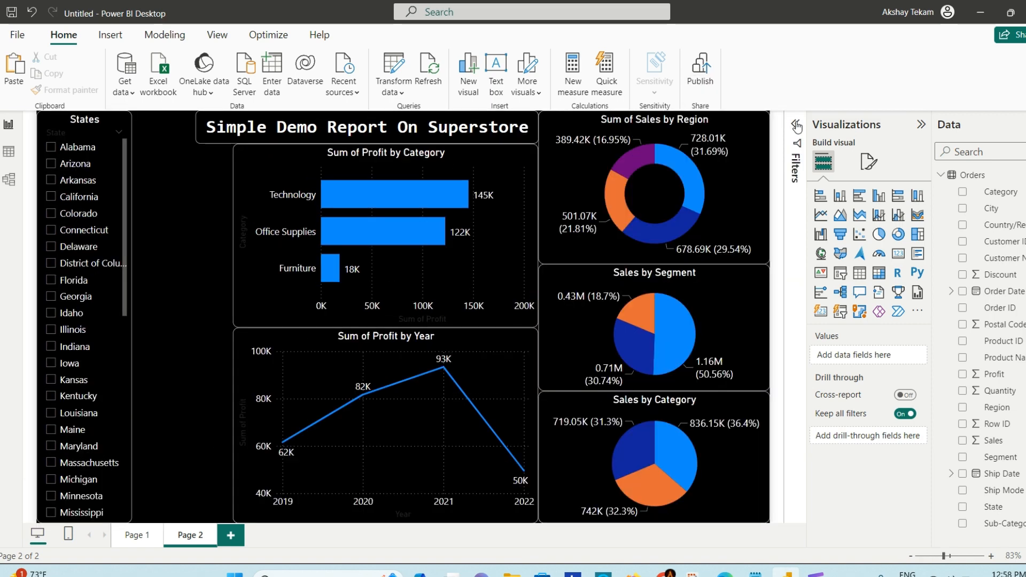
{"action": "left_click", "coordinate": [920, 125]}
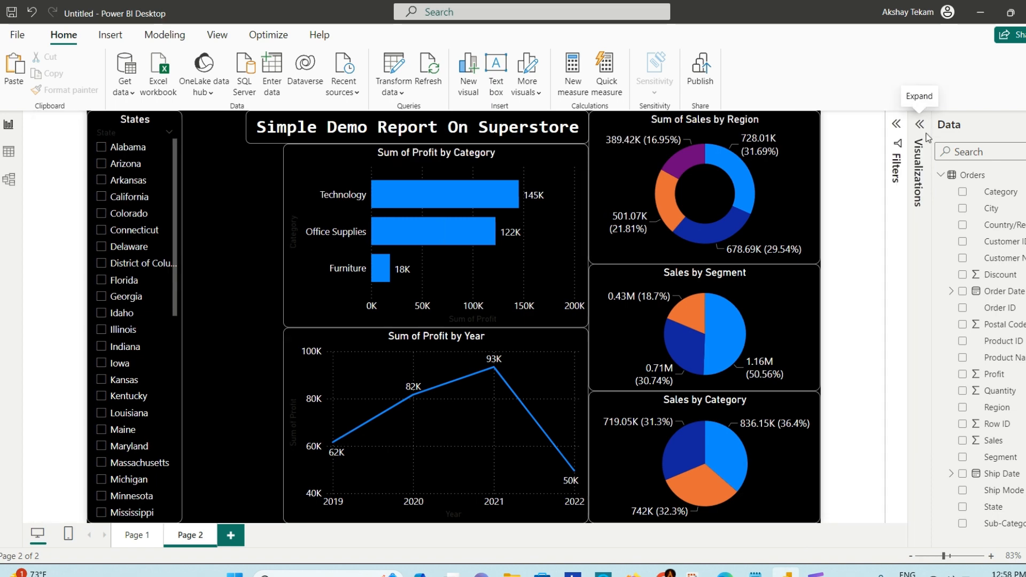
{"action": "left_click", "coordinate": [1025, 125]}
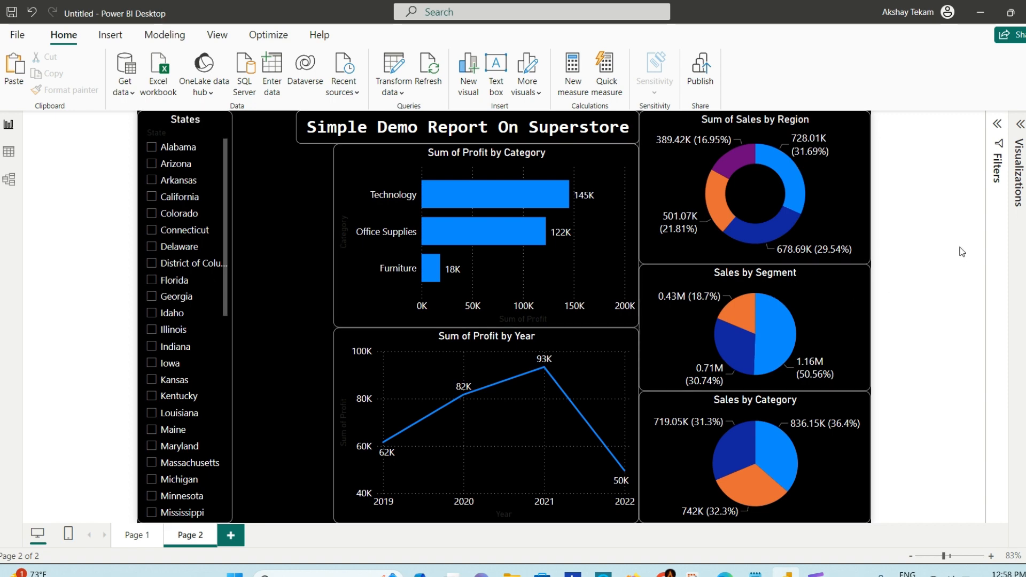
{"action": "left_click", "coordinate": [1020, 124]}
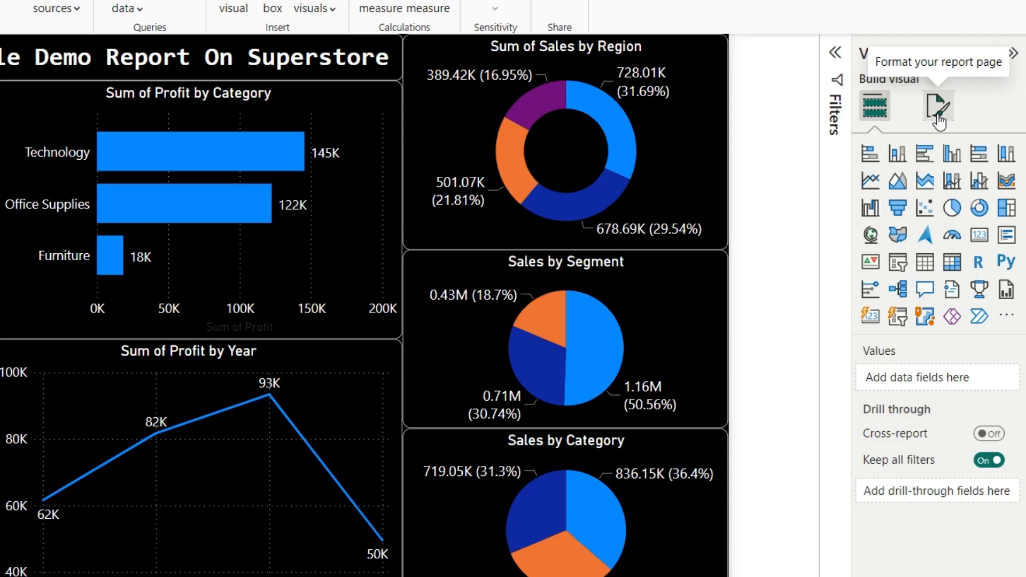
Step: Change the page's canvas type to Custom and set its width to 1500 px
{"action": "left_click", "coordinate": [939, 120]}
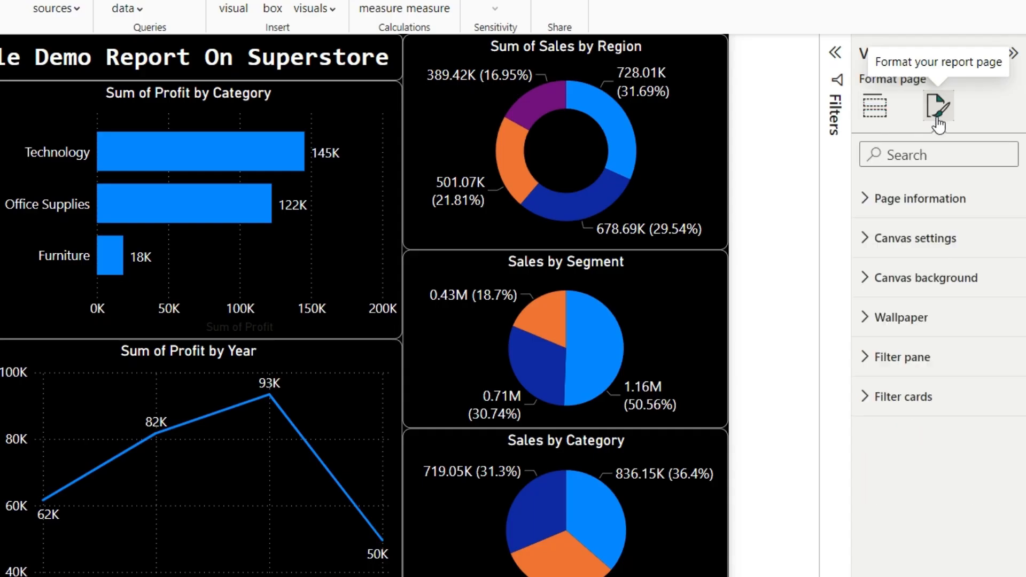
{"action": "left_click", "coordinate": [864, 236]}
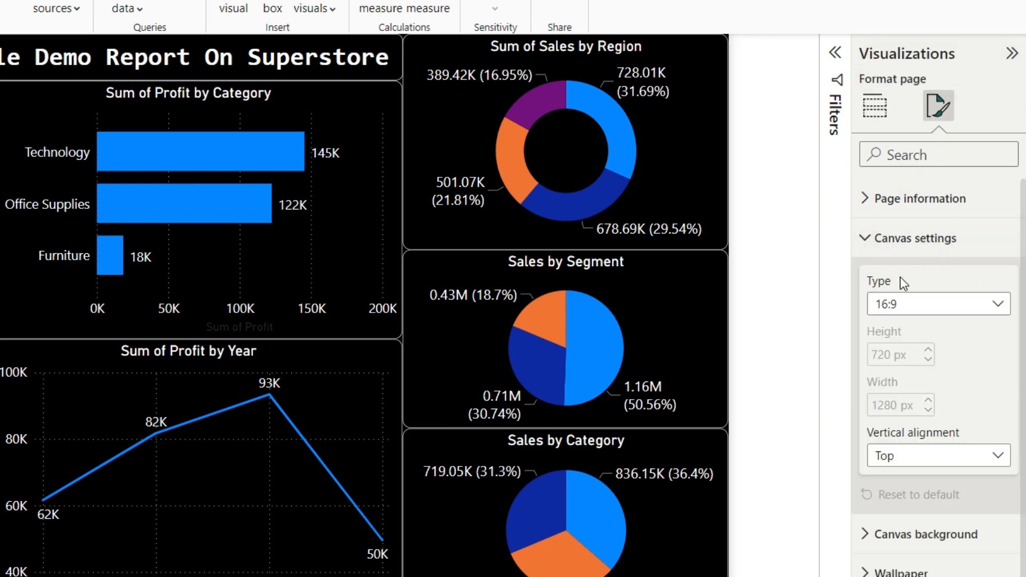
{"action": "left_click", "coordinate": [950, 309]}
{"action": "left_click", "coordinate": [890, 421]}
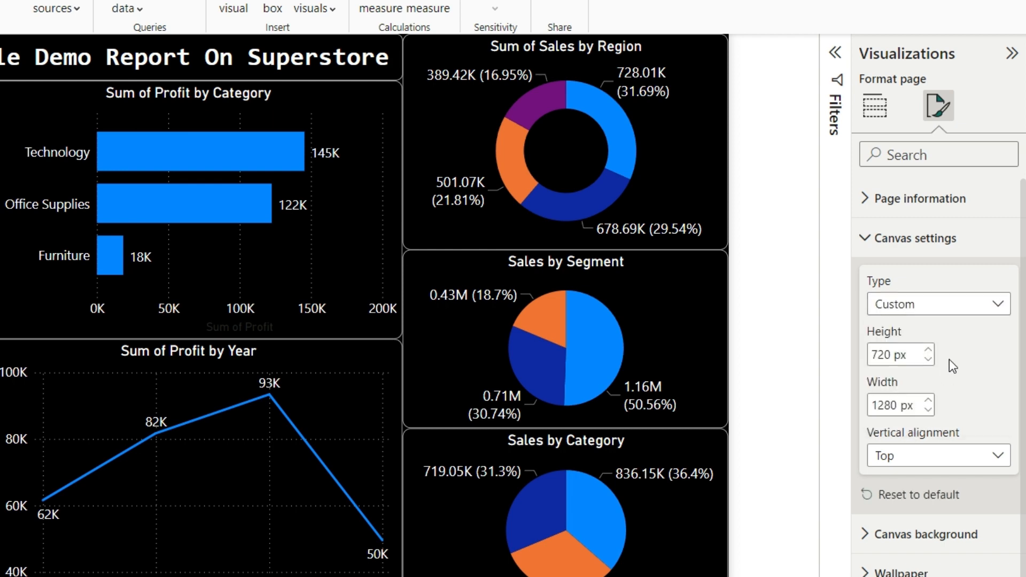
{"action": "scroll", "coordinate": [976, 349], "scroll_direction": "down", "scroll_amount": 1}
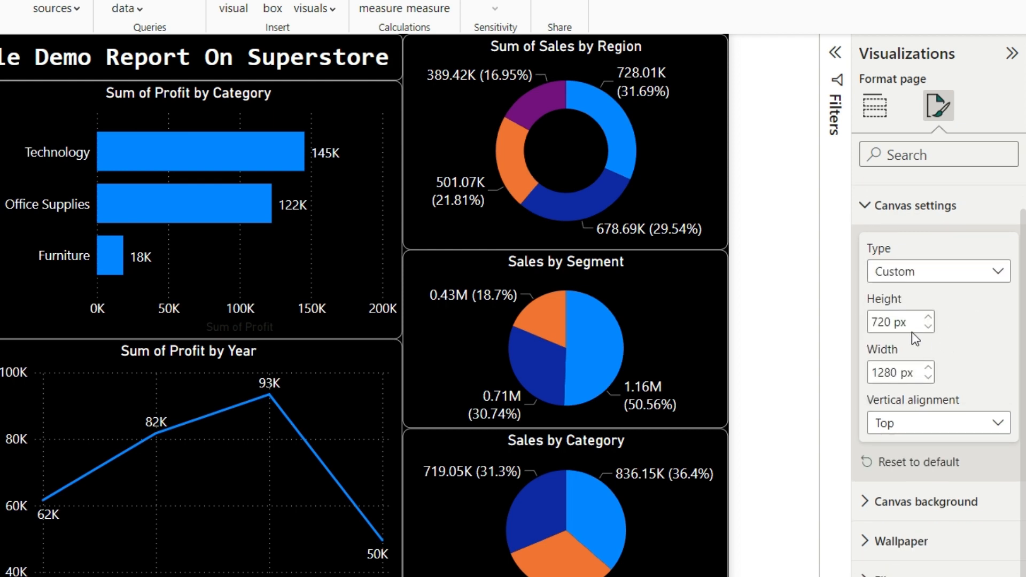
{"action": "double_click", "coordinate": [885, 370]}
{"action": "type", "text": "1500"}
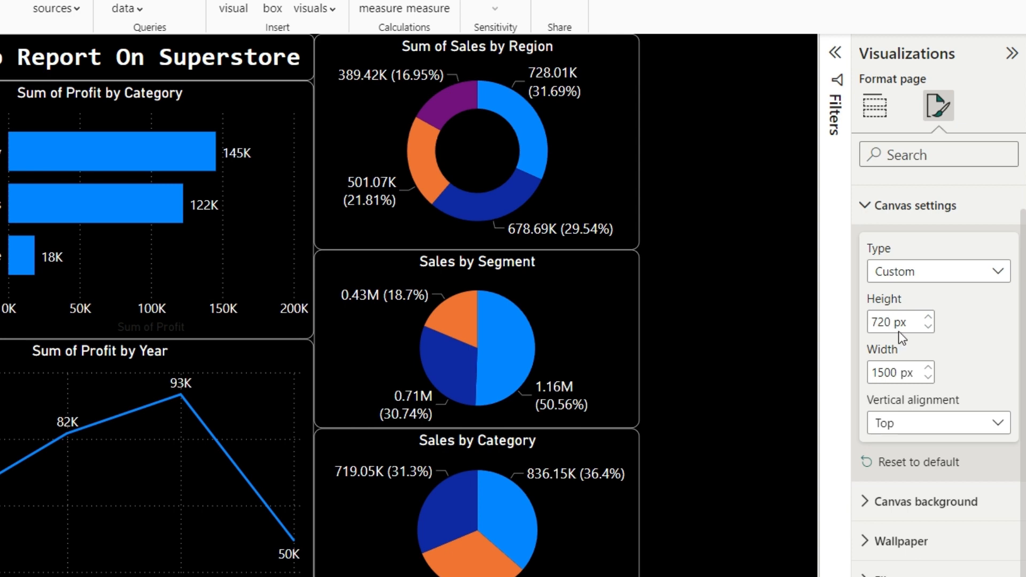
Step: Set the custom canvas height to 780 px and return to building visuals
{"action": "double_click", "coordinate": [885, 321]}
{"action": "left_click", "coordinate": [887, 321]}
{"action": "key", "text": "BackSpace"}
{"action": "type", "text": "5"}
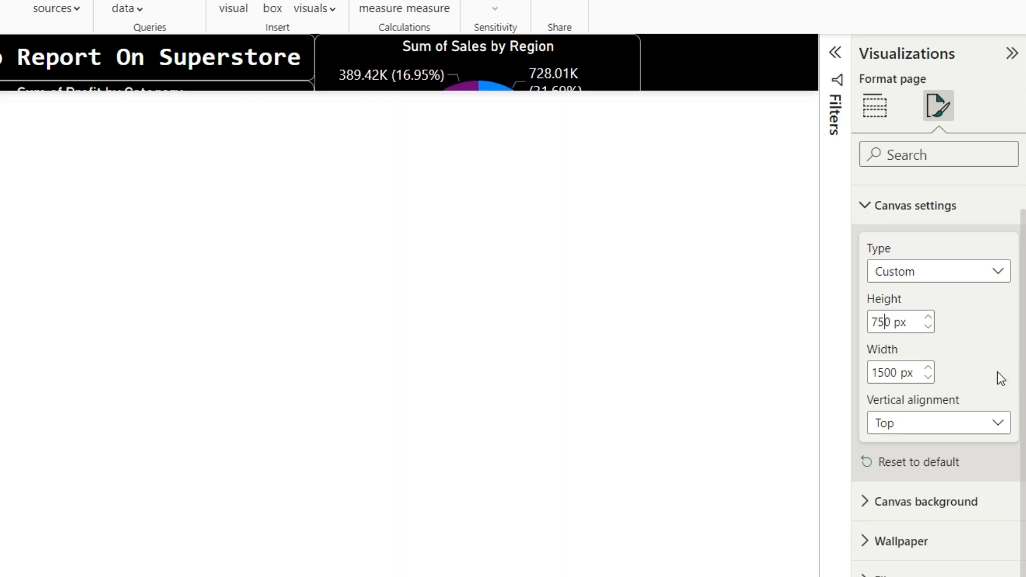
{"action": "key", "text": "BackSpace"}
{"action": "type", "text": "8"}
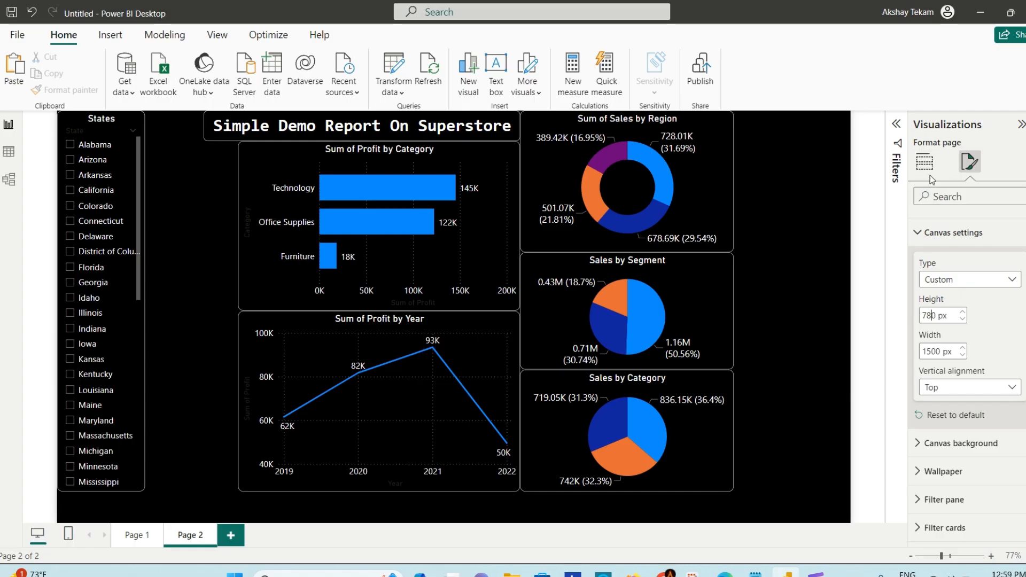
{"action": "left_click", "coordinate": [929, 174]}
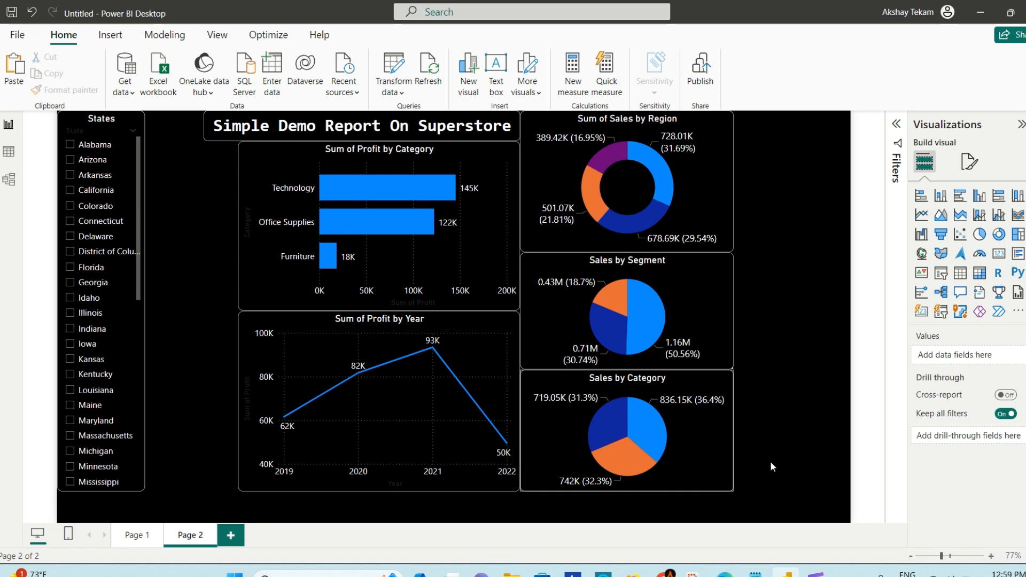
Step: Stack the Category and Segment pies and the Region donut along the page's right edge, stretching the Segment pie up to meet the donut
{"action": "left_click_drag", "start_coordinate": [627, 375], "coordinate": [744, 384]}
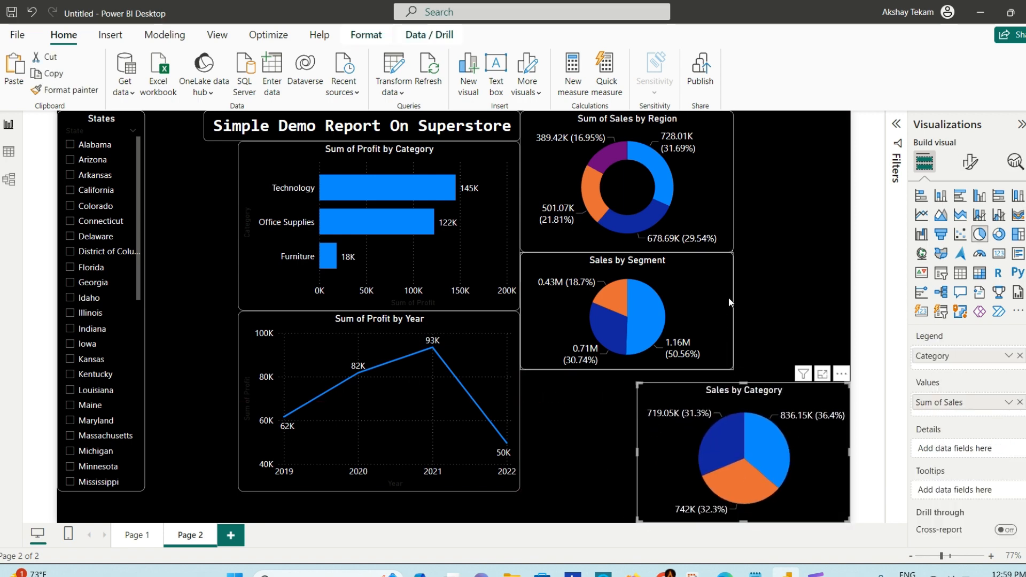
{"action": "left_click_drag", "start_coordinate": [729, 297], "coordinate": [834, 309]}
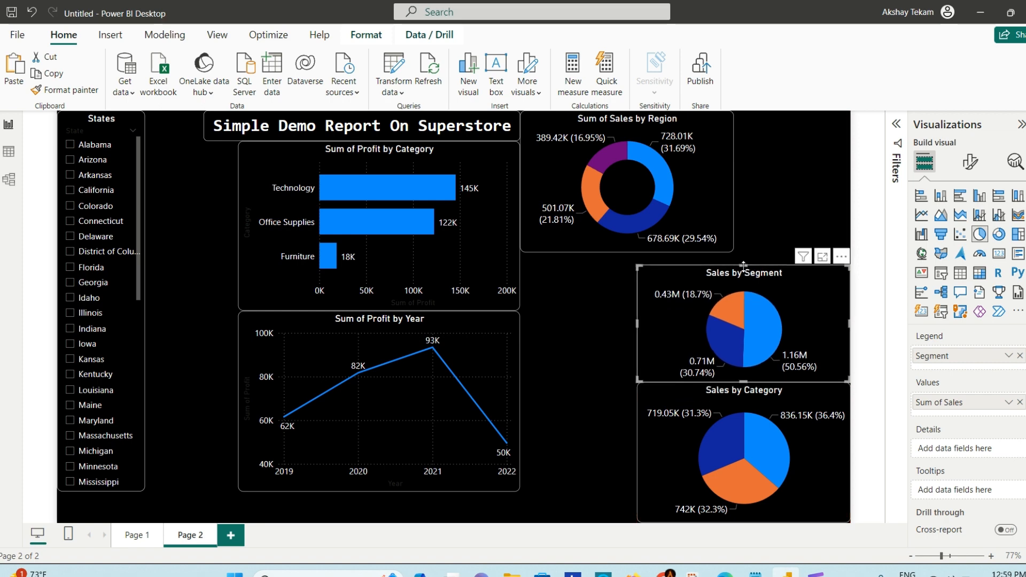
{"action": "left_click_drag", "start_coordinate": [744, 263], "coordinate": [742, 258]}
{"action": "left_click_drag", "start_coordinate": [751, 171], "coordinate": [819, 170]}
{"action": "left_click", "coordinate": [800, 274]}
{"action": "left_click_drag", "start_coordinate": [747, 260], "coordinate": [746, 254]}
Step: Move the Profit by Year and Profit by Category charts against the pie column, one at the page bottom and one above it
{"action": "left_click_drag", "start_coordinate": [478, 370], "coordinate": [594, 403]}
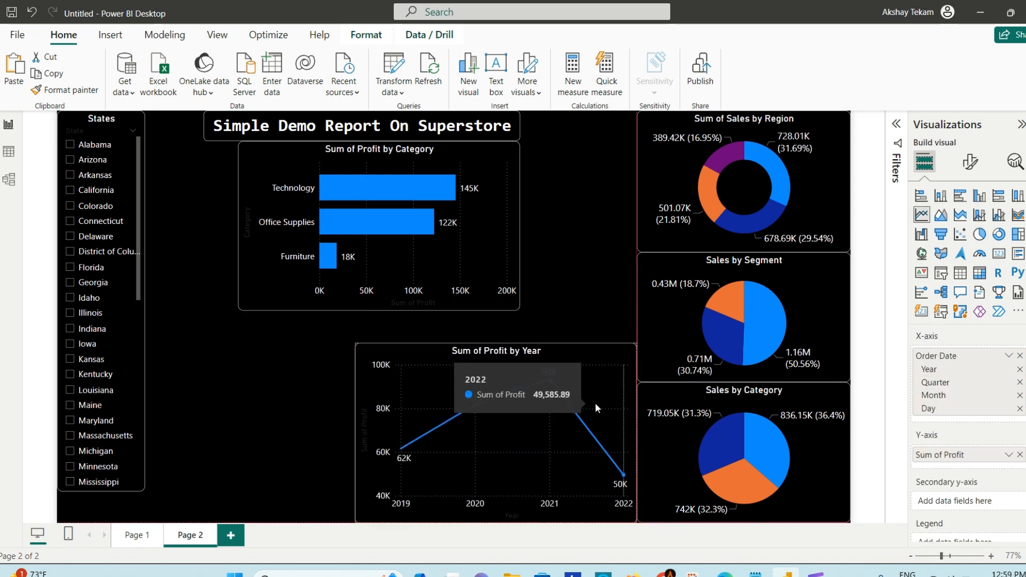
{"action": "left_click_drag", "start_coordinate": [495, 221], "coordinate": [612, 248]}
{"action": "left_click_drag", "start_coordinate": [540, 191], "coordinate": [552, 170]}
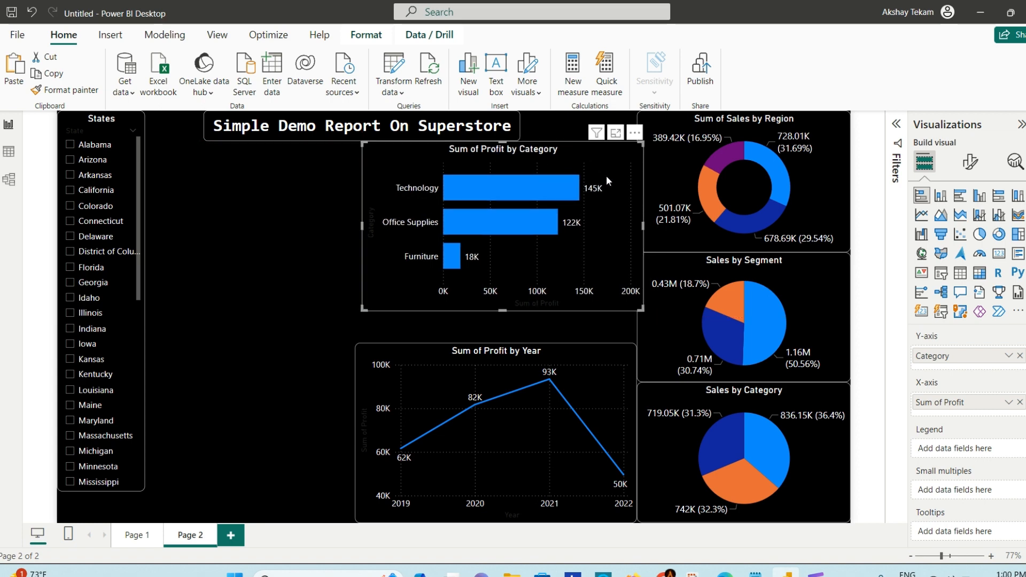
{"action": "left_click_drag", "start_coordinate": [606, 175], "coordinate": [596, 172]}
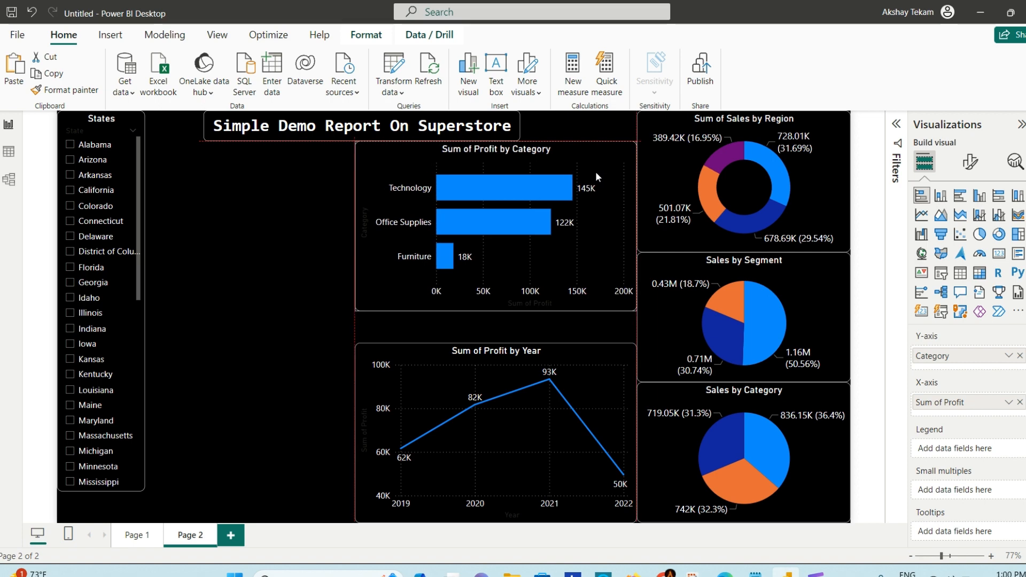
Step: Close the gap between the two profit charts by extending Profit by Year upward and Profit by Category downward
{"action": "left_click", "coordinate": [519, 367]}
{"action": "left_click", "coordinate": [495, 341]}
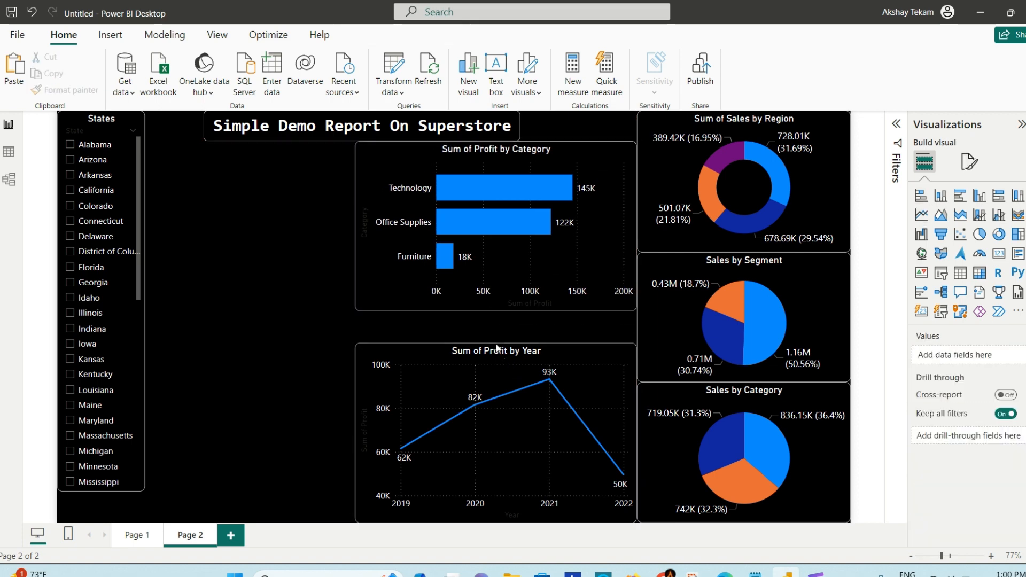
{"action": "left_click", "coordinate": [495, 345]}
{"action": "left_click_drag", "start_coordinate": [495, 345], "coordinate": [499, 323]}
{"action": "left_click", "coordinate": [493, 313]}
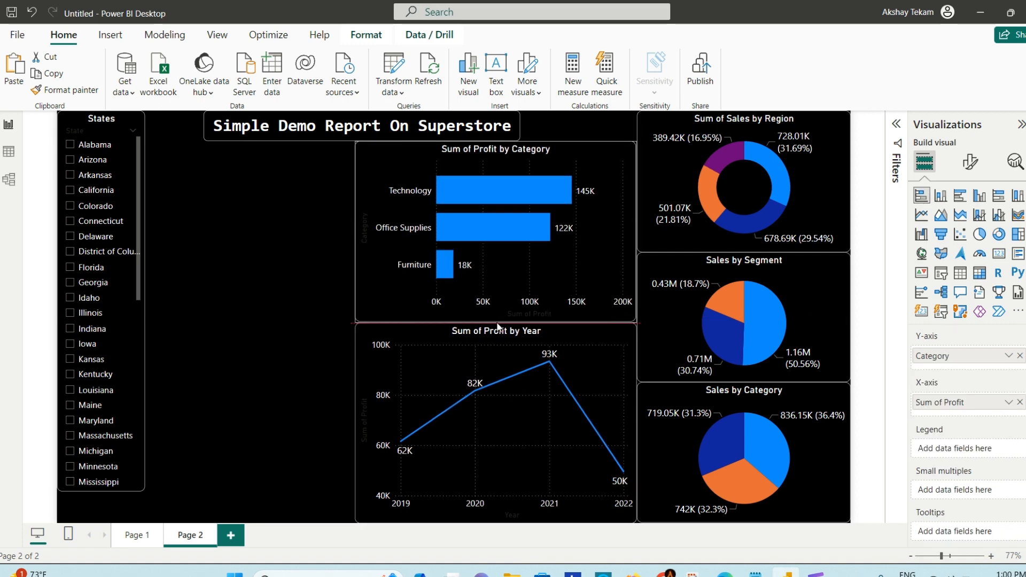
{"action": "left_click", "coordinate": [303, 322]}
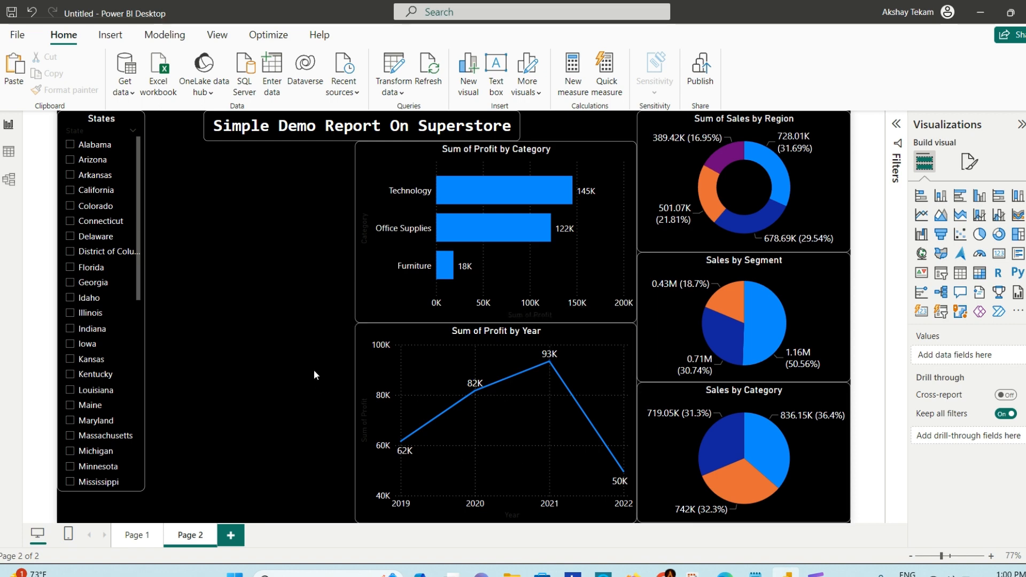
Step: Select Mississippi in the State slicer and stretch the slicer down to the page's bottom edge
{"action": "left_click", "coordinate": [126, 482]}
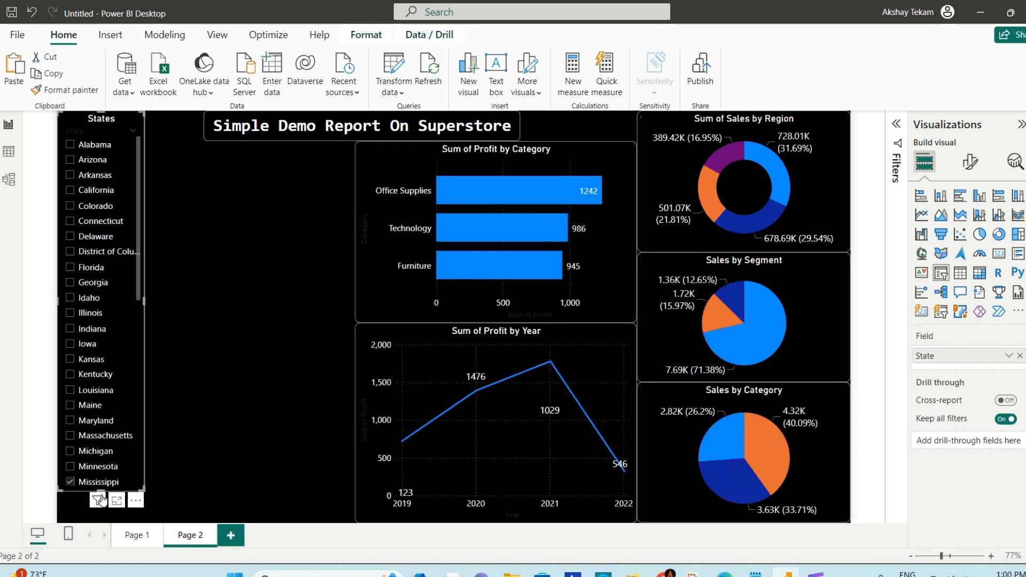
{"action": "left_click_drag", "start_coordinate": [102, 491], "coordinate": [99, 525]}
{"action": "left_click", "coordinate": [227, 396]}
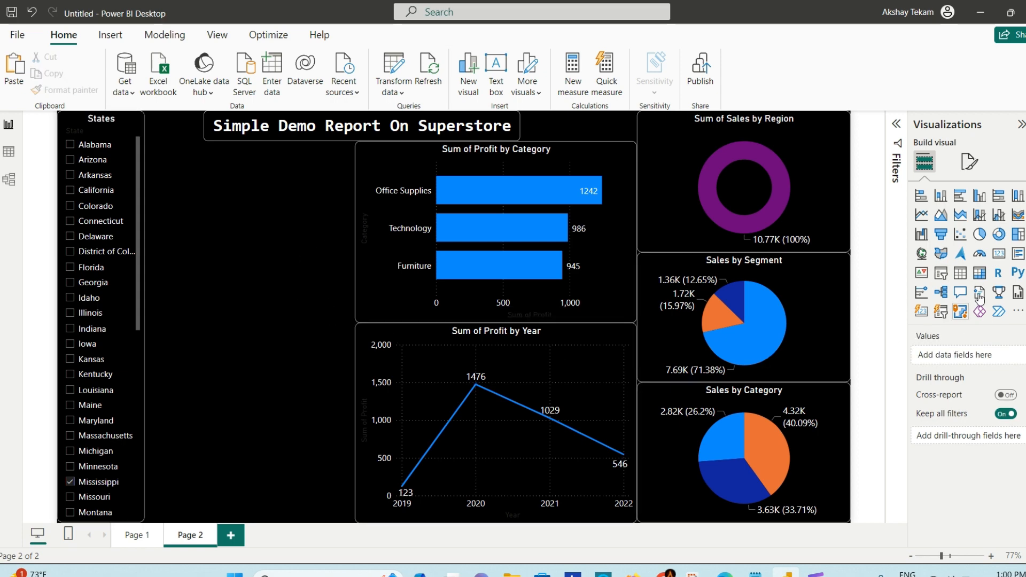
Step: Insert a table visual and resize it to fill the space between the State slicer and the Profit by Year chart
{"action": "left_click", "coordinate": [951, 279]}
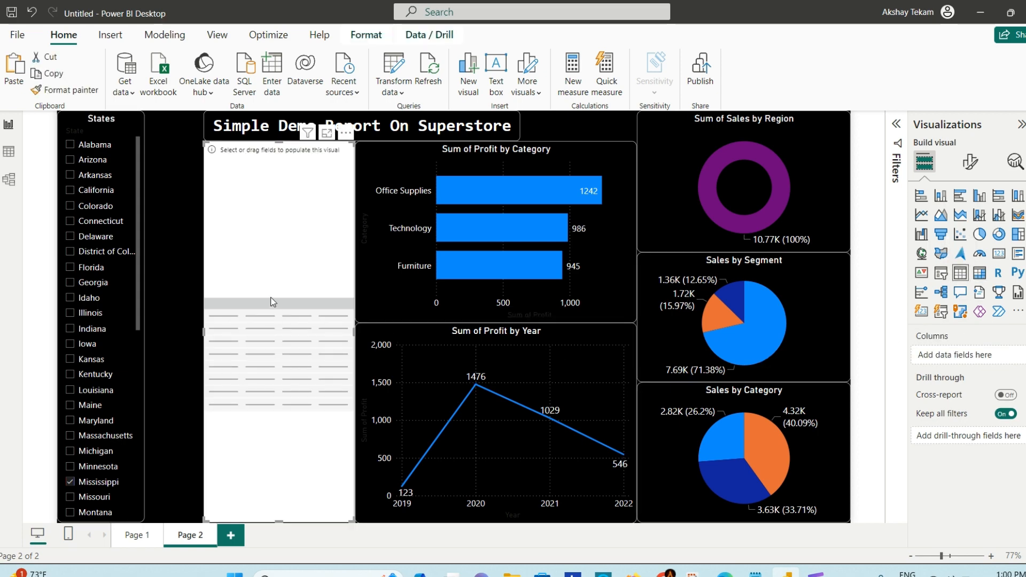
{"action": "left_click_drag", "start_coordinate": [278, 148], "coordinate": [231, 326]}
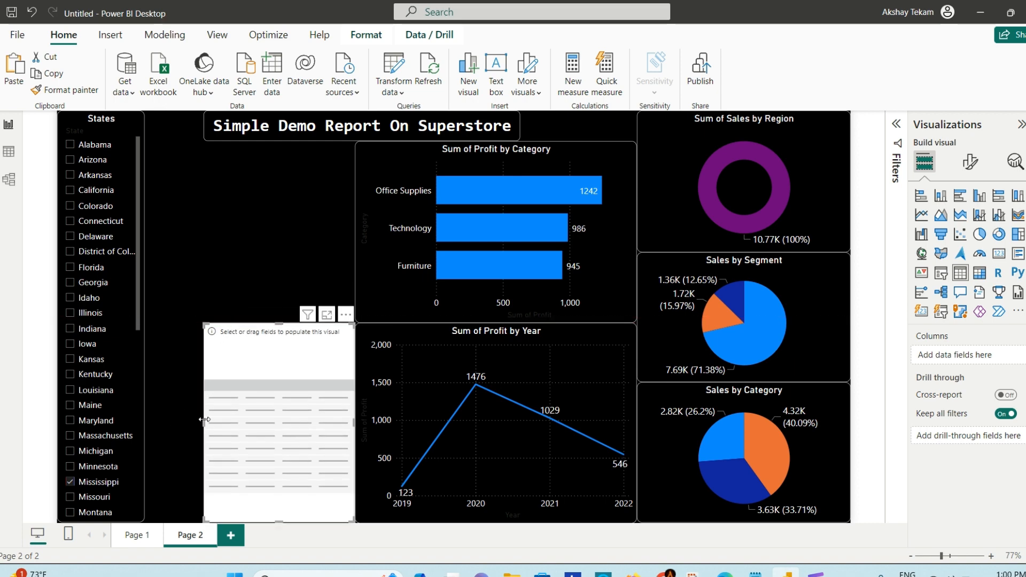
{"action": "left_click_drag", "start_coordinate": [205, 420], "coordinate": [144, 420]}
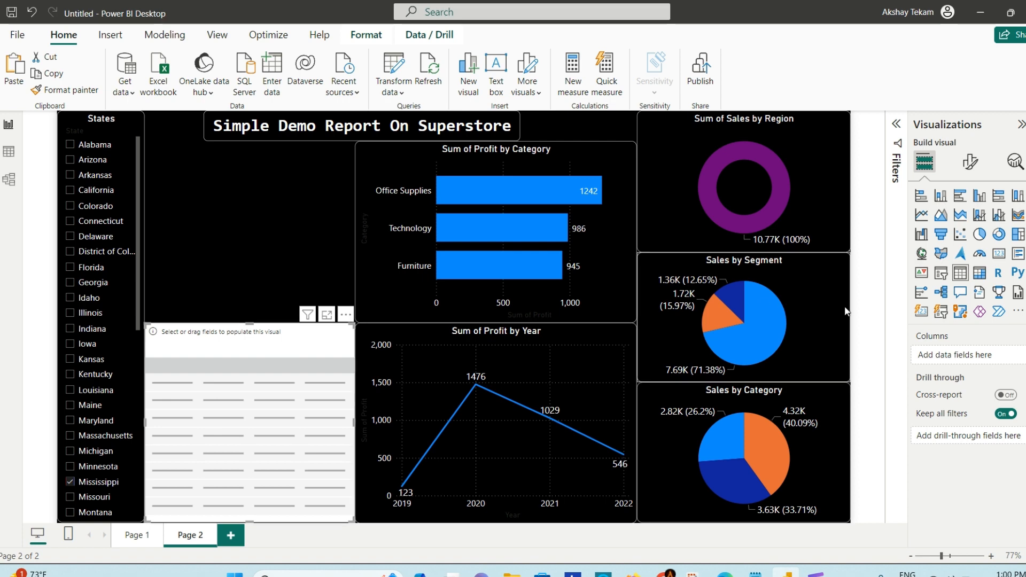
{"action": "left_click", "coordinate": [1025, 124]}
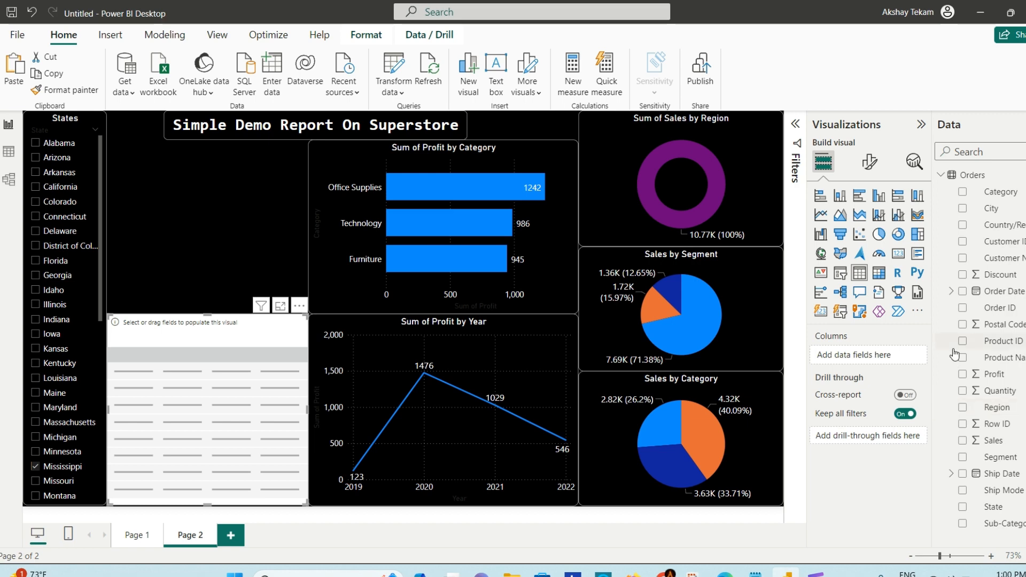
{"action": "left_click_drag", "start_coordinate": [954, 352], "coordinate": [855, 355]}
{"action": "left_click_drag", "start_coordinate": [1013, 262], "coordinate": [214, 374]}
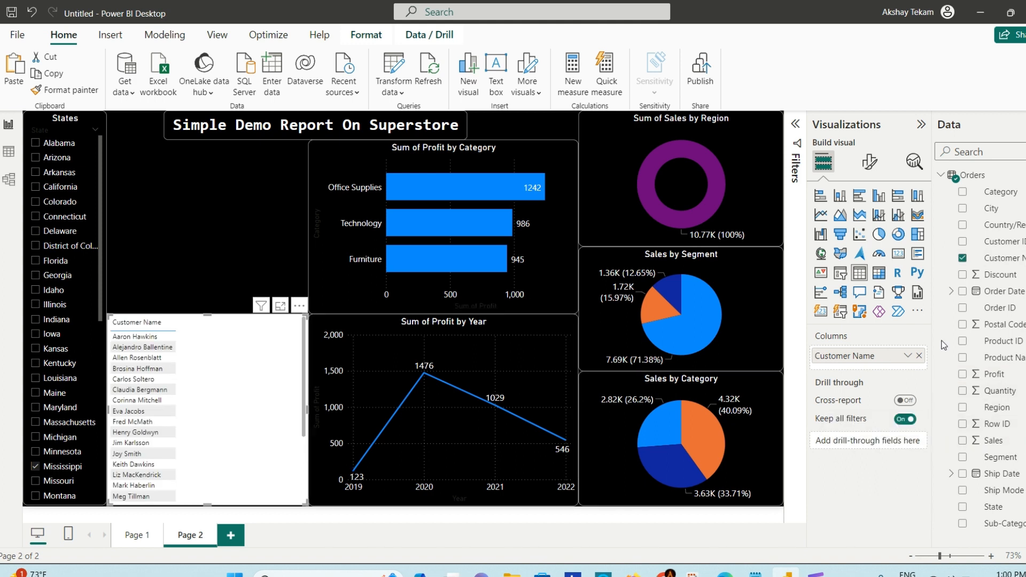
{"action": "left_click", "coordinate": [918, 356]}
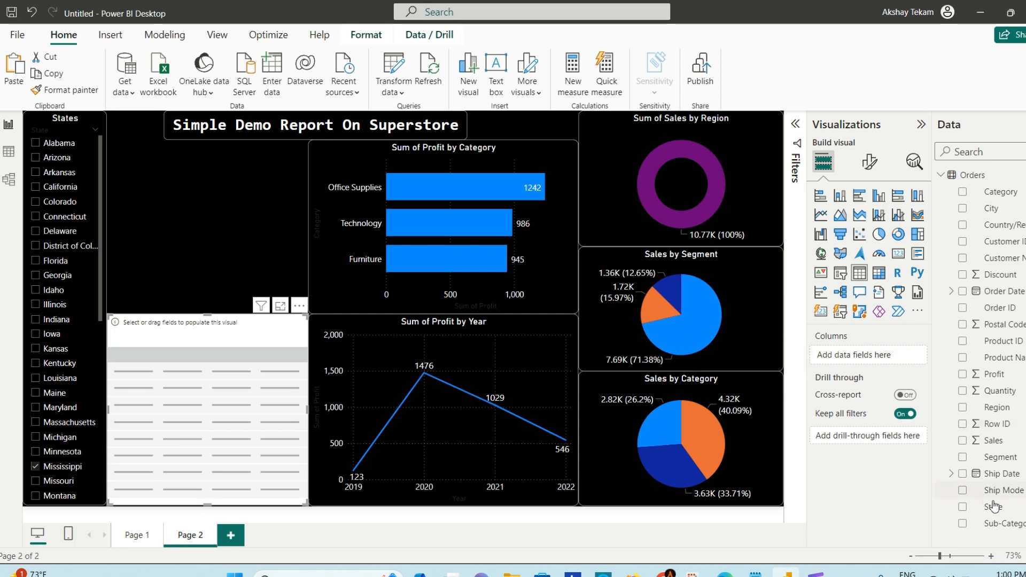
Step: Add the Sub-Category, Region and Sales fields to the table and convert it to a matrix
{"action": "left_click_drag", "start_coordinate": [1015, 529], "coordinate": [211, 411]}
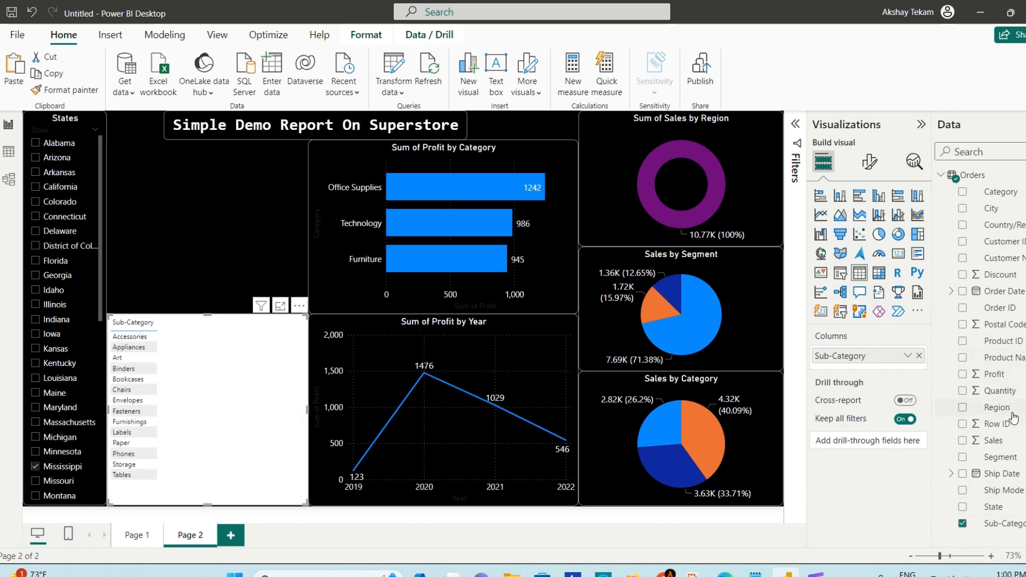
{"action": "left_click_drag", "start_coordinate": [1013, 414], "coordinate": [261, 389]}
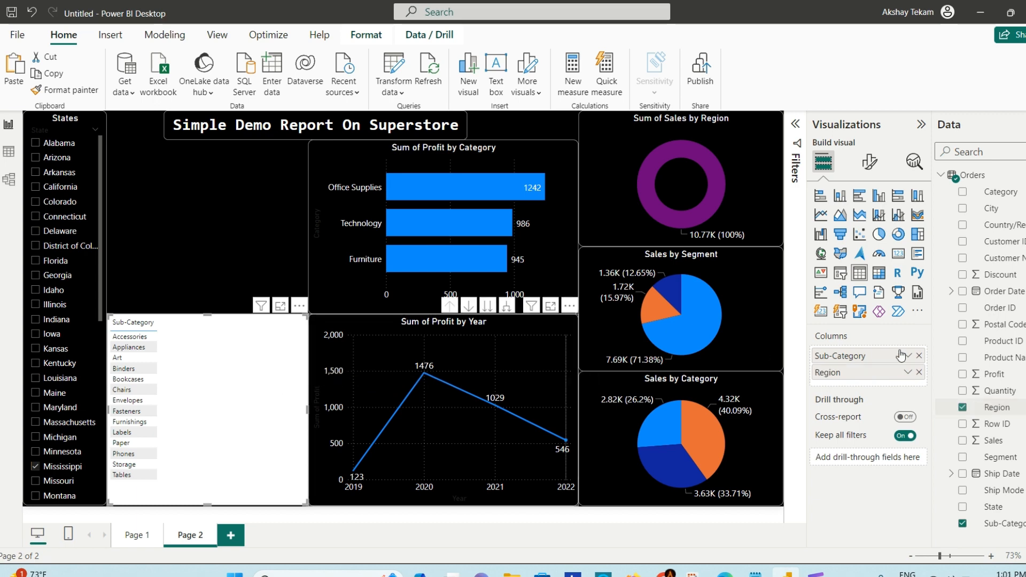
{"action": "left_click_drag", "start_coordinate": [997, 444], "coordinate": [260, 396]}
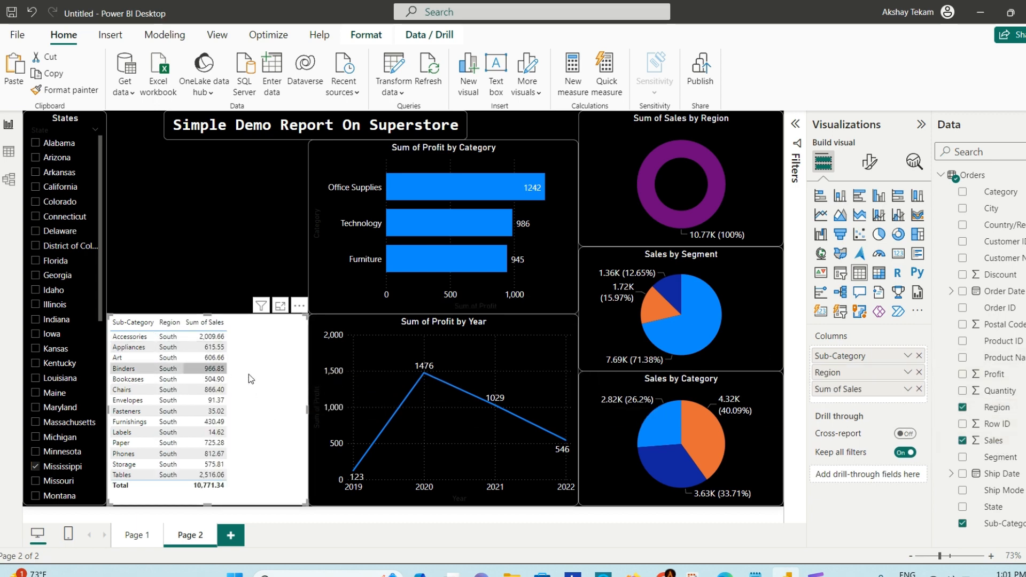
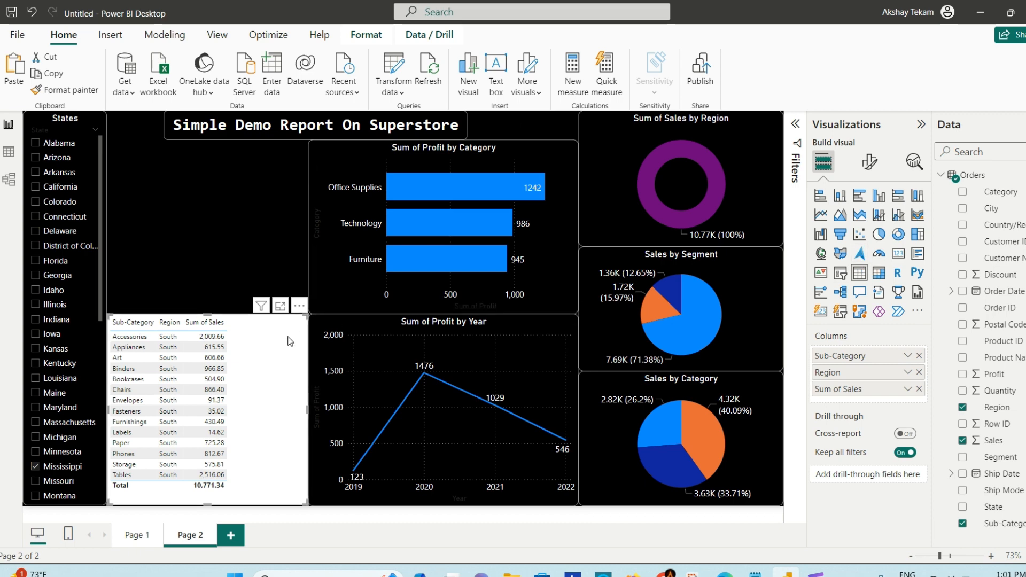
{"action": "left_click", "coordinate": [879, 273]}
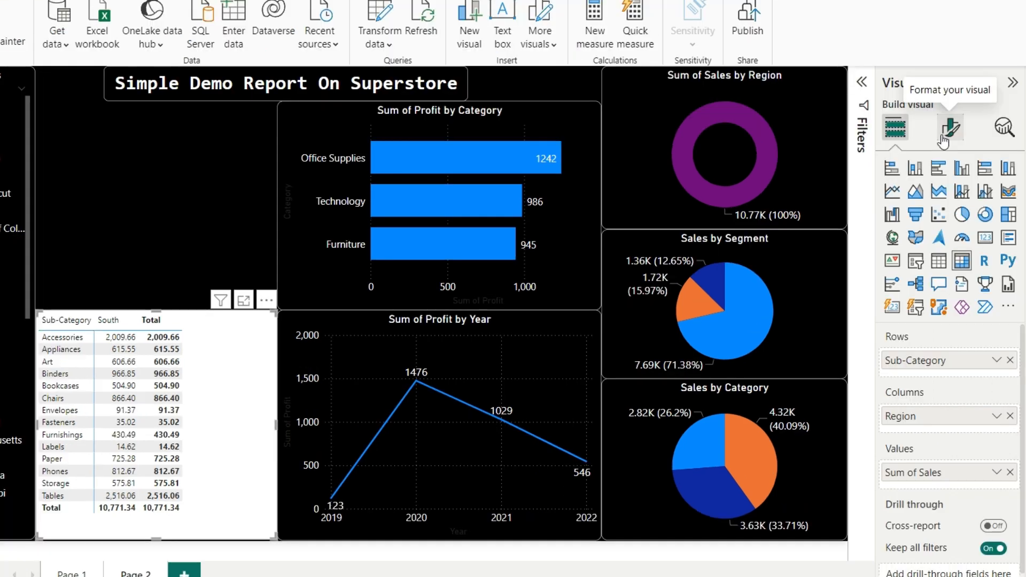
Step: Set the font size of the matrix values to 16
{"action": "left_click", "coordinate": [869, 162]}
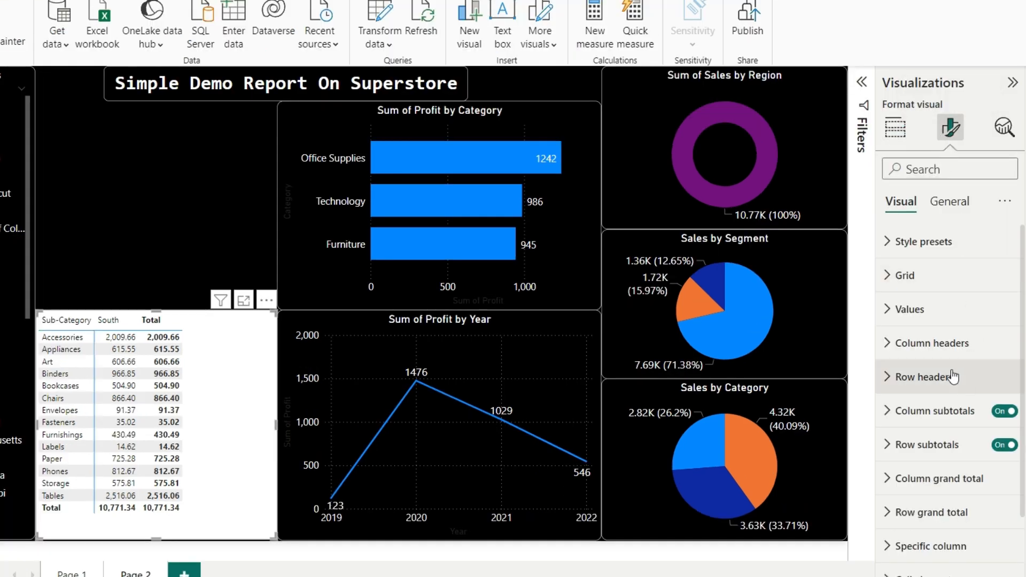
{"action": "left_click", "coordinate": [927, 310]}
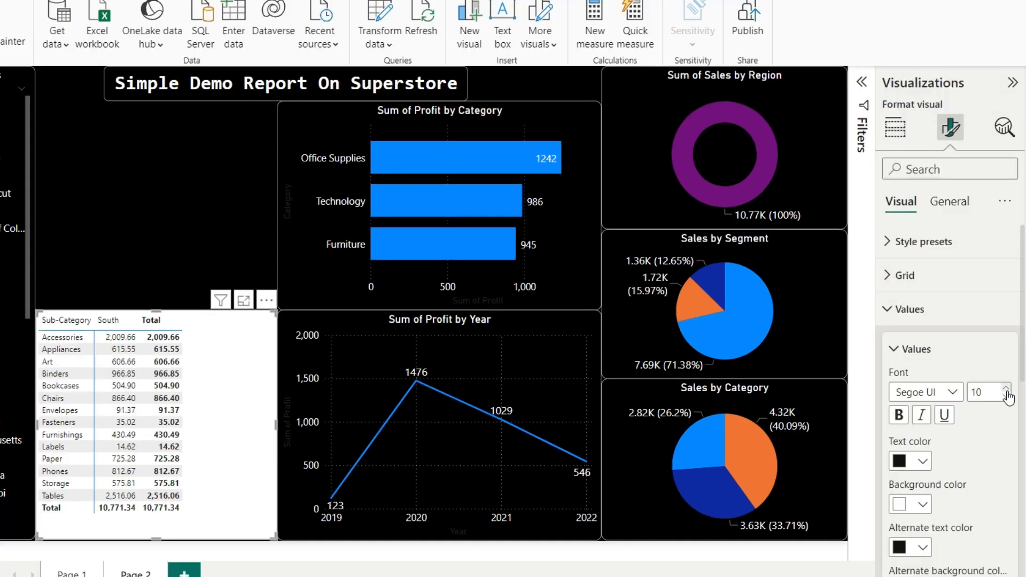
{"action": "left_click", "coordinate": [1007, 391]}
{"action": "left_click", "coordinate": [1006, 390]}
{"action": "left_click", "coordinate": [1007, 391]}
{"action": "left_click", "coordinate": [1006, 391]}
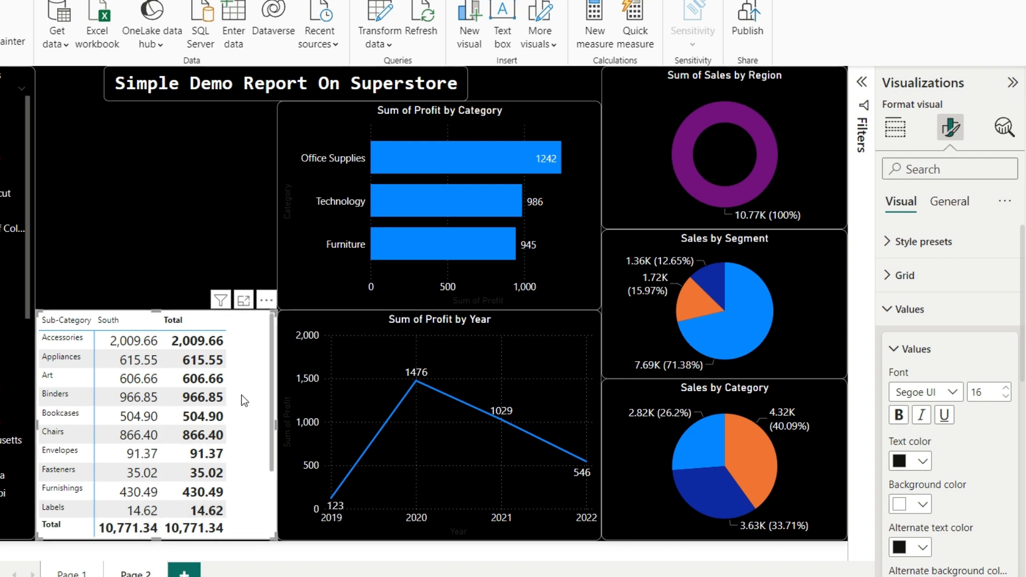
Step: Shift the matrix slightly upward and stretch its lower edge back down to the page bottom
{"action": "scroll", "coordinate": [242, 421], "scroll_direction": "down", "scroll_amount": 3}
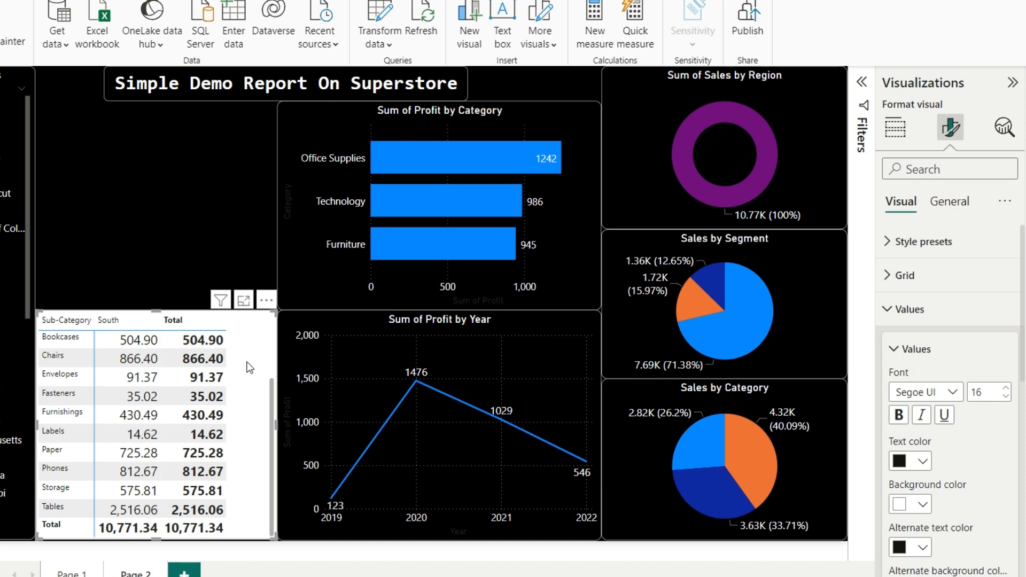
{"action": "left_click_drag", "start_coordinate": [248, 367], "coordinate": [248, 350]}
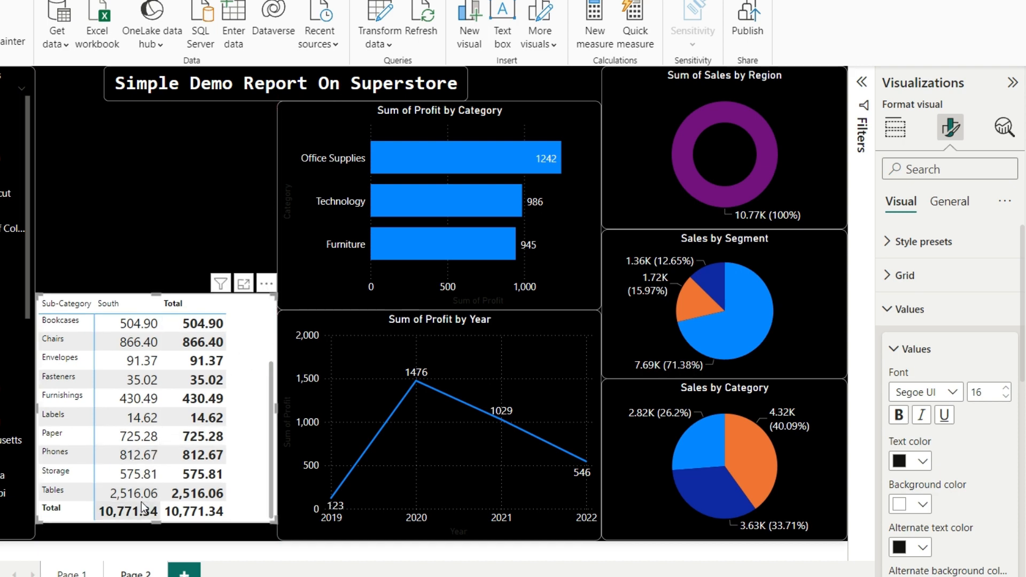
{"action": "left_click_drag", "start_coordinate": [158, 524], "coordinate": [159, 540]}
{"action": "scroll", "coordinate": [107, 375], "scroll_direction": "up", "scroll_amount": 4}
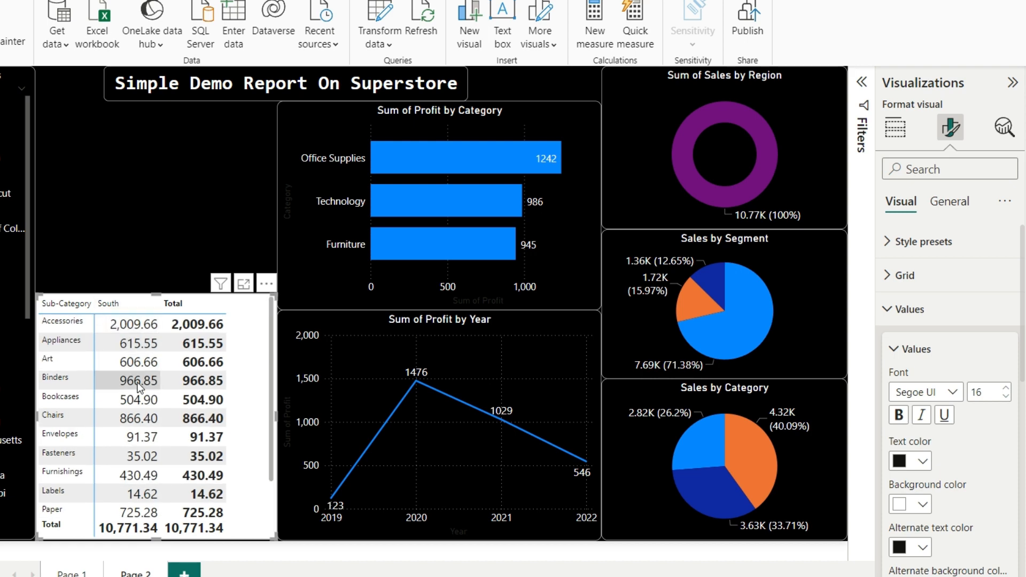
Step: Highlight the South column and examine the matrix's row, column and value fields together with its sub-category rows
{"action": "left_click", "coordinate": [125, 297]}
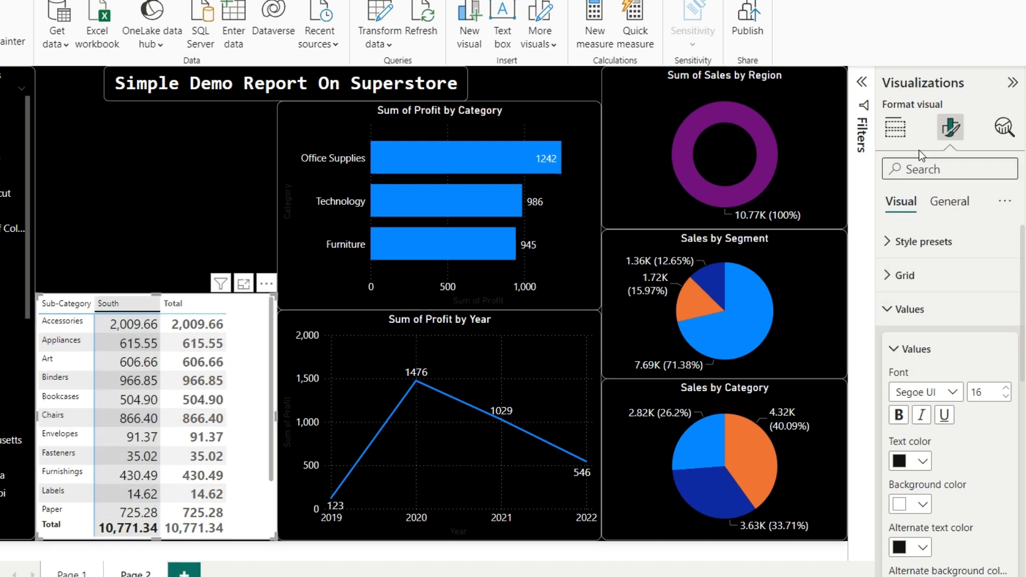
{"action": "left_click", "coordinate": [895, 128]}
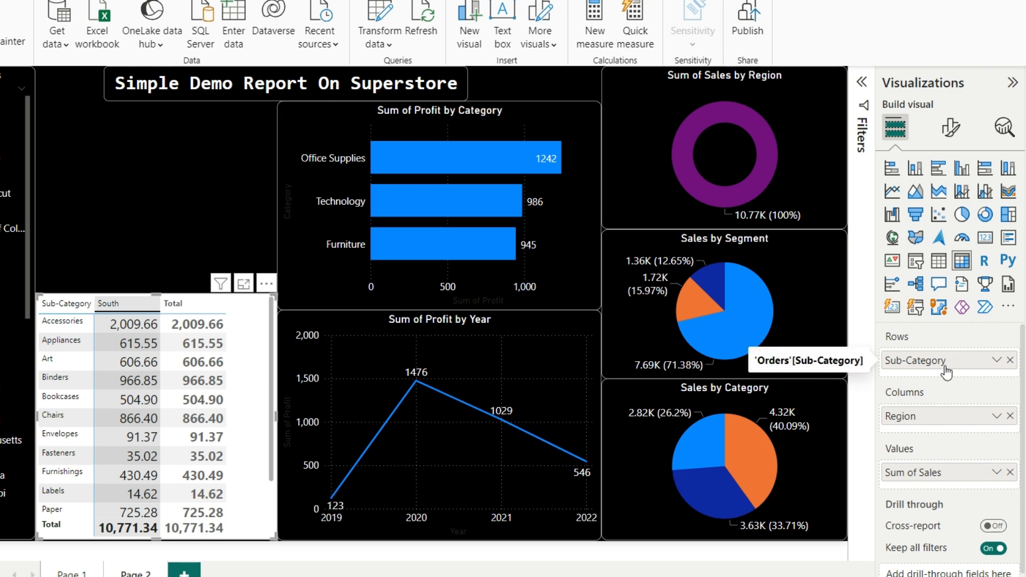
{"action": "scroll", "coordinate": [971, 441], "scroll_direction": "down", "scroll_amount": 1}
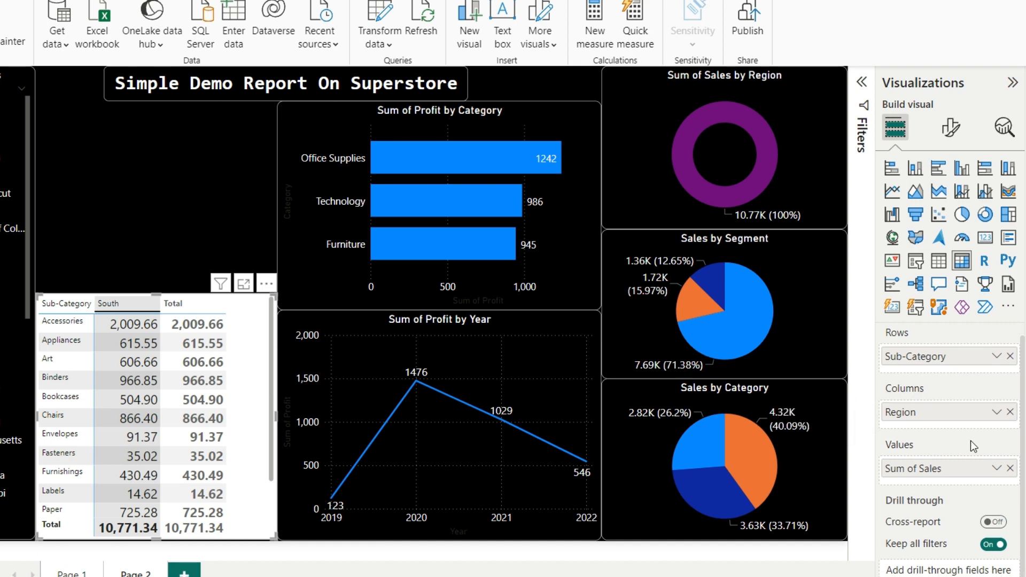
{"action": "scroll", "coordinate": [157, 389], "scroll_direction": "down", "scroll_amount": 3}
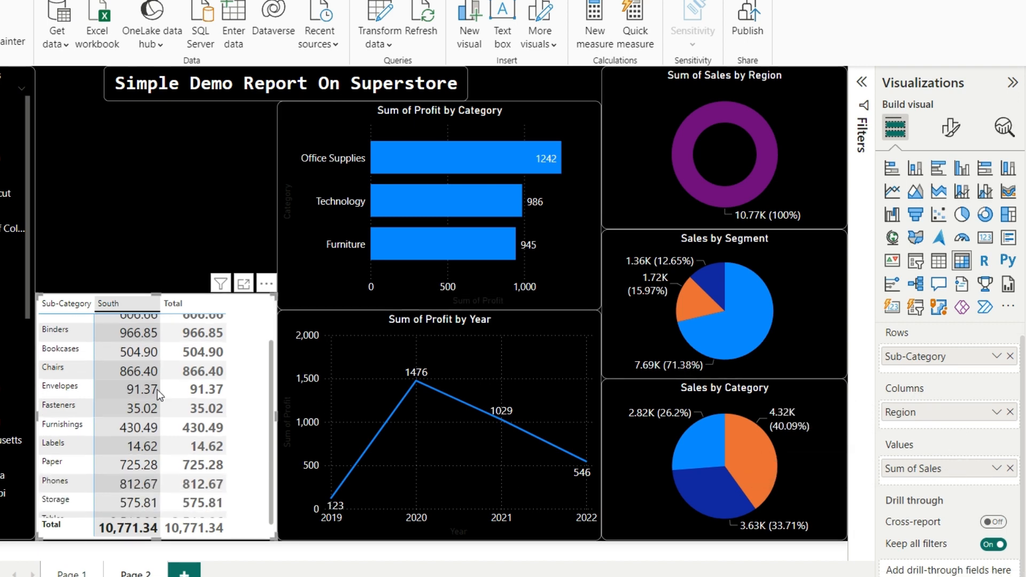
{"action": "scroll", "coordinate": [128, 401], "scroll_direction": "up", "scroll_amount": 3}
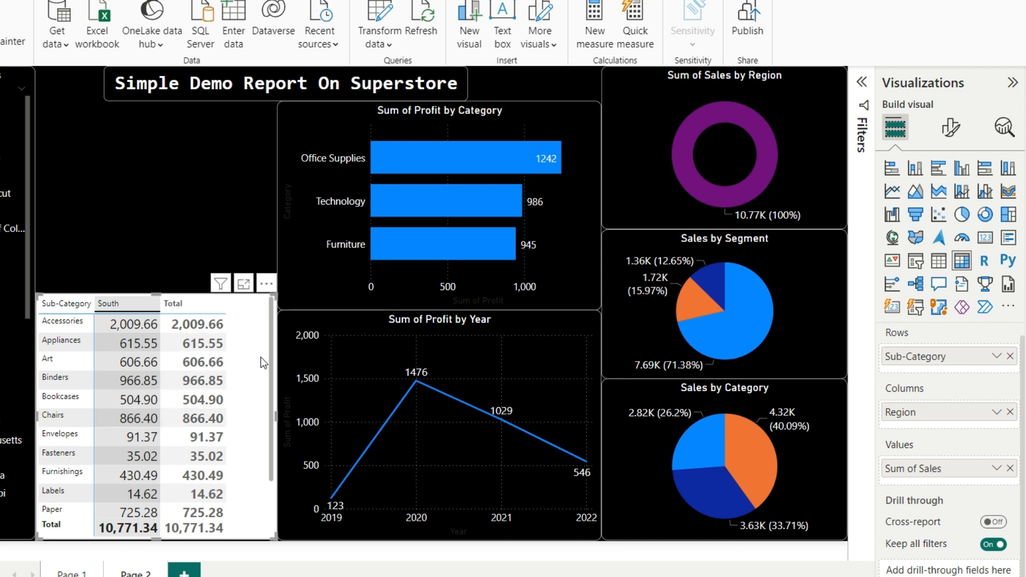
{"action": "left_click_drag", "start_coordinate": [270, 383], "coordinate": [267, 457]}
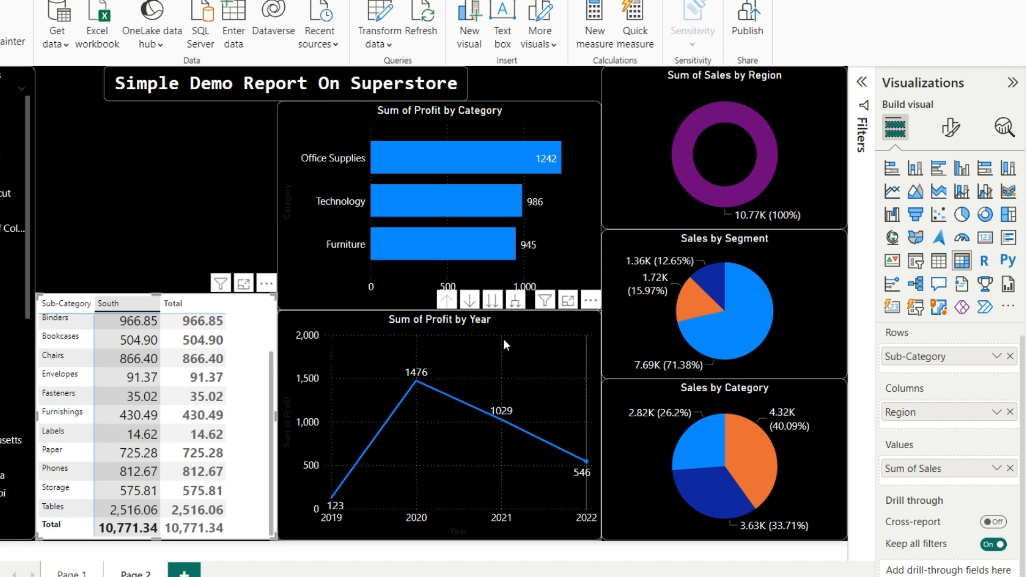
Step: Format the matrix column headers with light grey text at font size 11
{"action": "left_click", "coordinate": [949, 130]}
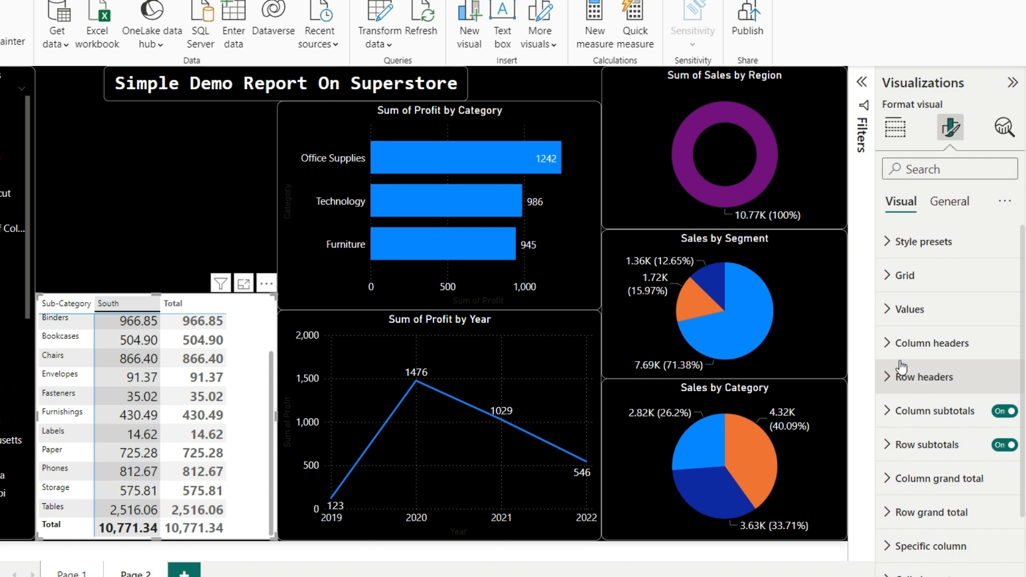
{"action": "left_click", "coordinate": [899, 343]}
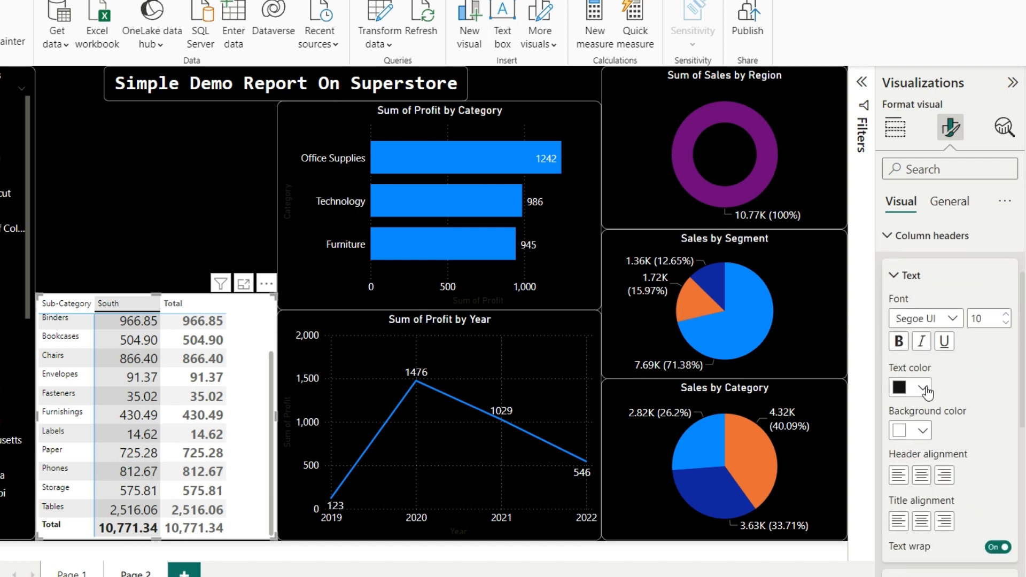
{"action": "left_click", "coordinate": [927, 393]}
{"action": "left_click", "coordinate": [909, 123]}
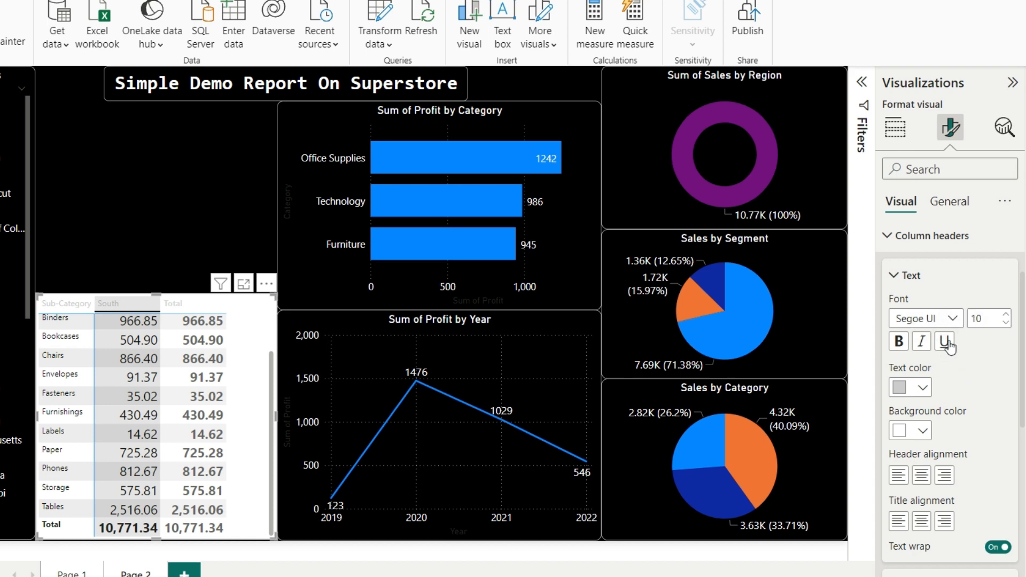
{"action": "left_click", "coordinate": [1007, 316]}
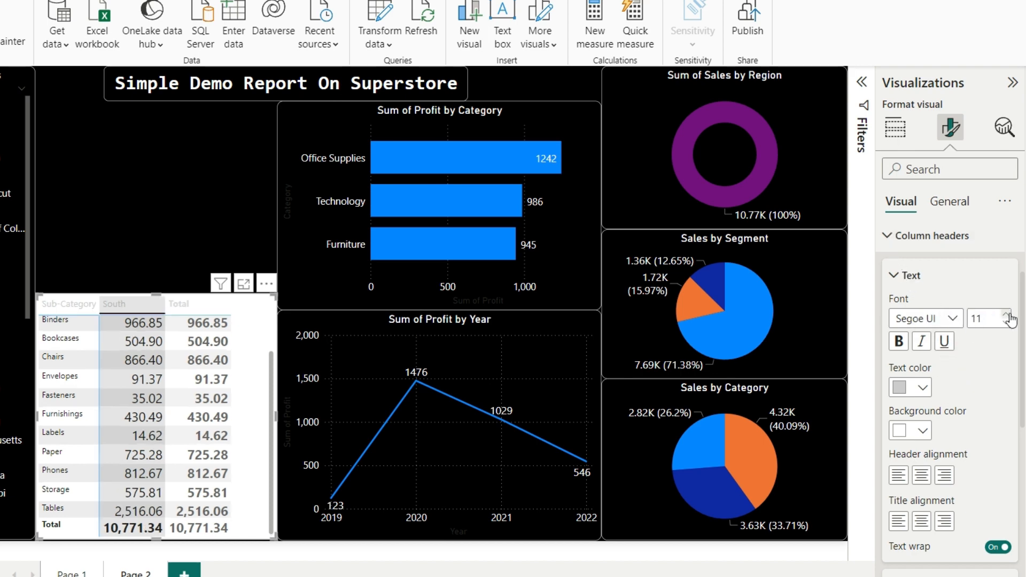
{"action": "left_click", "coordinate": [888, 236]}
{"action": "scroll", "coordinate": [936, 321], "scroll_direction": "up", "scroll_amount": 2}
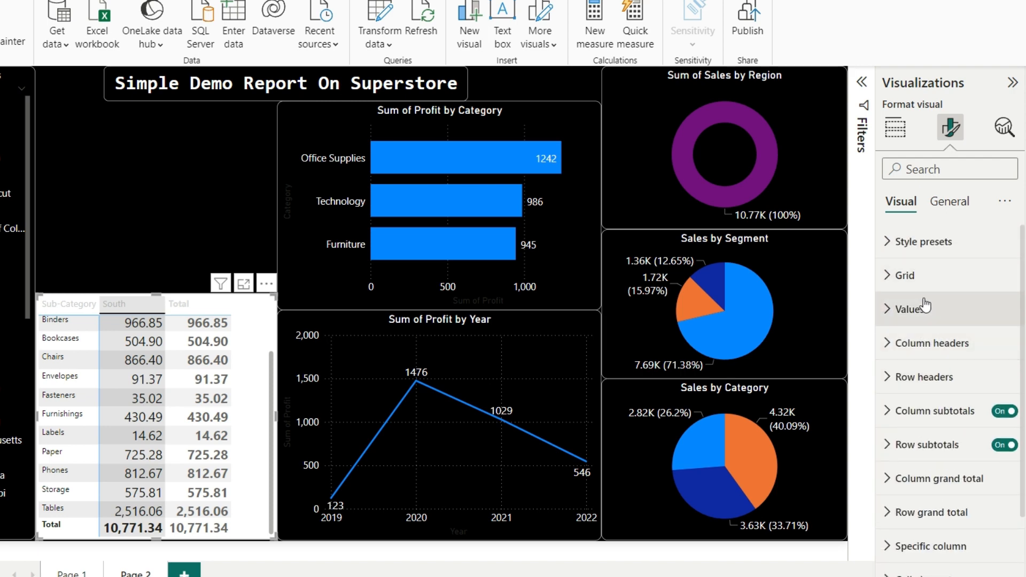
Step: Set the text color of the matrix values to black
{"action": "left_click", "coordinate": [922, 310]}
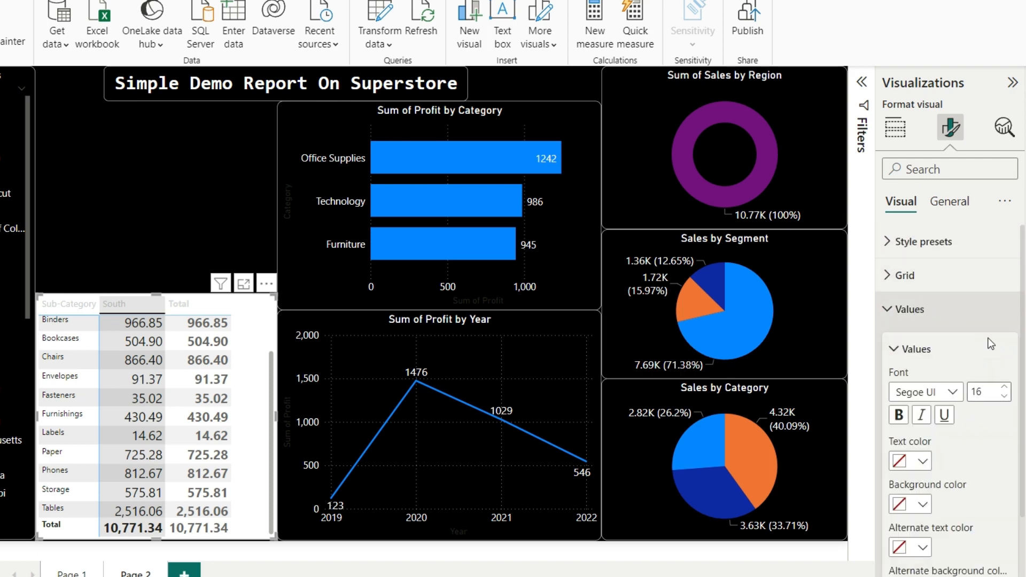
{"action": "left_click", "coordinate": [924, 461]}
{"action": "left_click", "coordinate": [962, 396]}
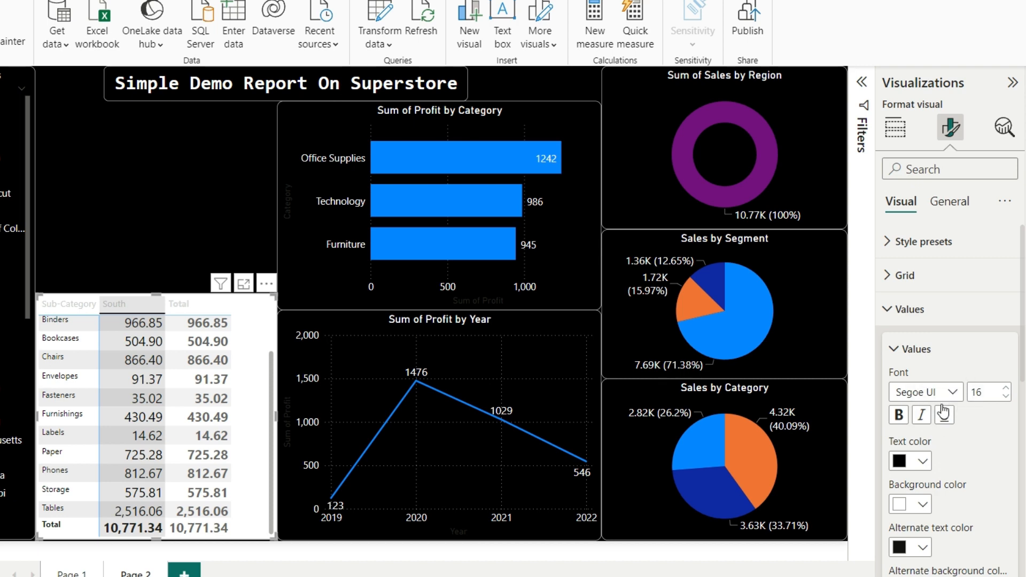
{"action": "left_click", "coordinate": [944, 309]}
Step: Change the text color of the matrix column headers to white
{"action": "left_click", "coordinate": [944, 343]}
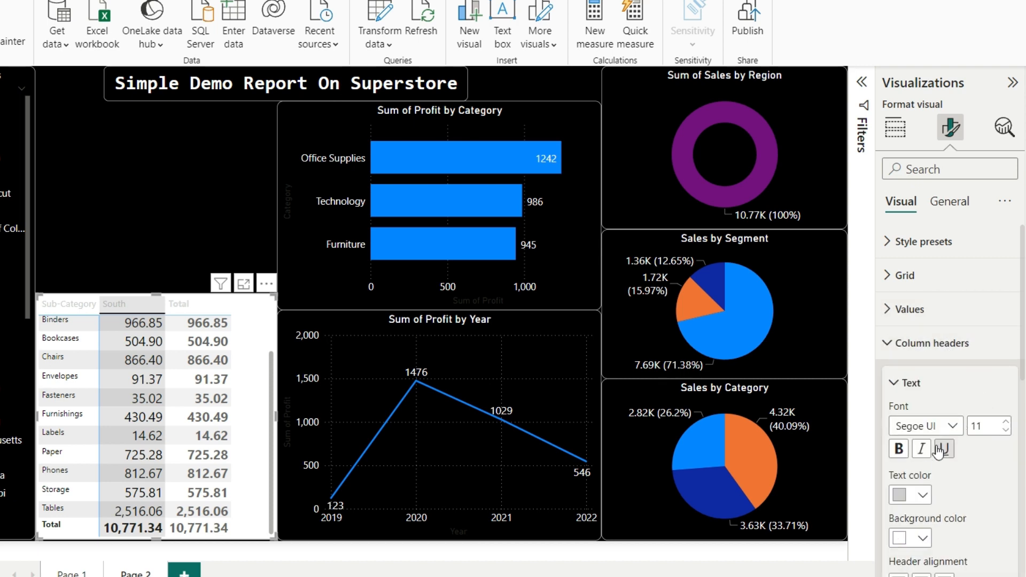
{"action": "left_click", "coordinate": [923, 487]}
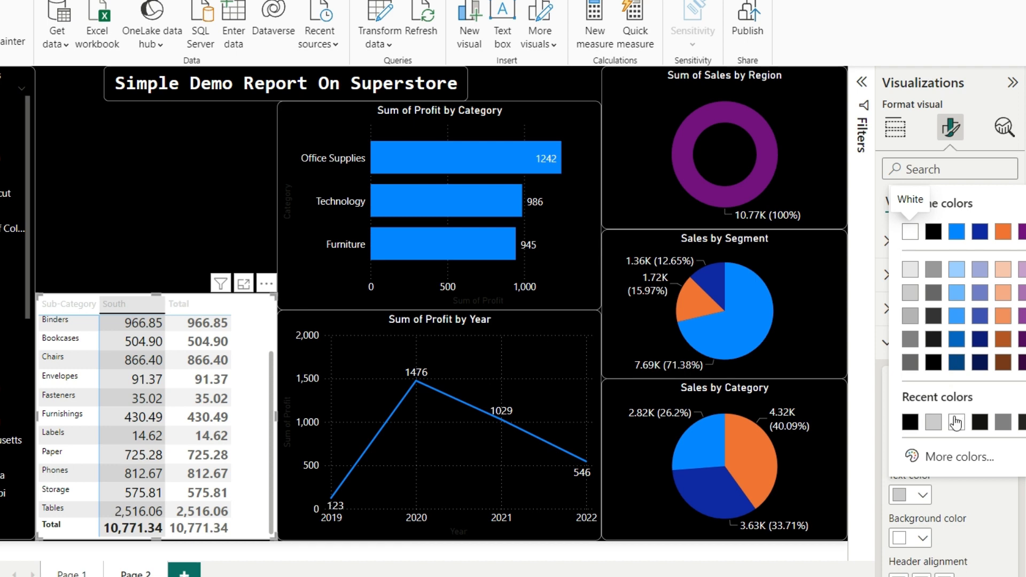
{"action": "left_click", "coordinate": [956, 422]}
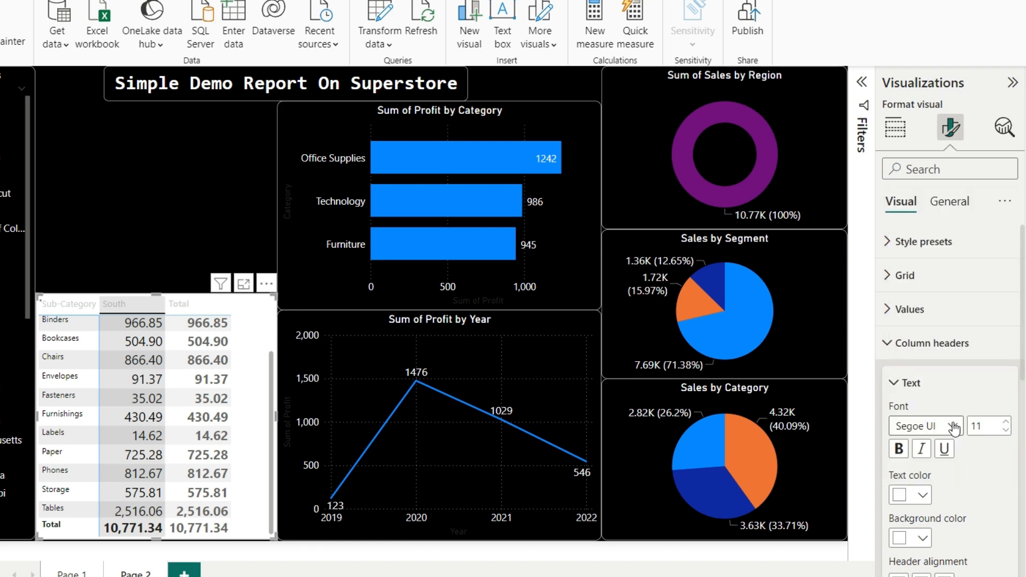
{"action": "left_click", "coordinate": [918, 389]}
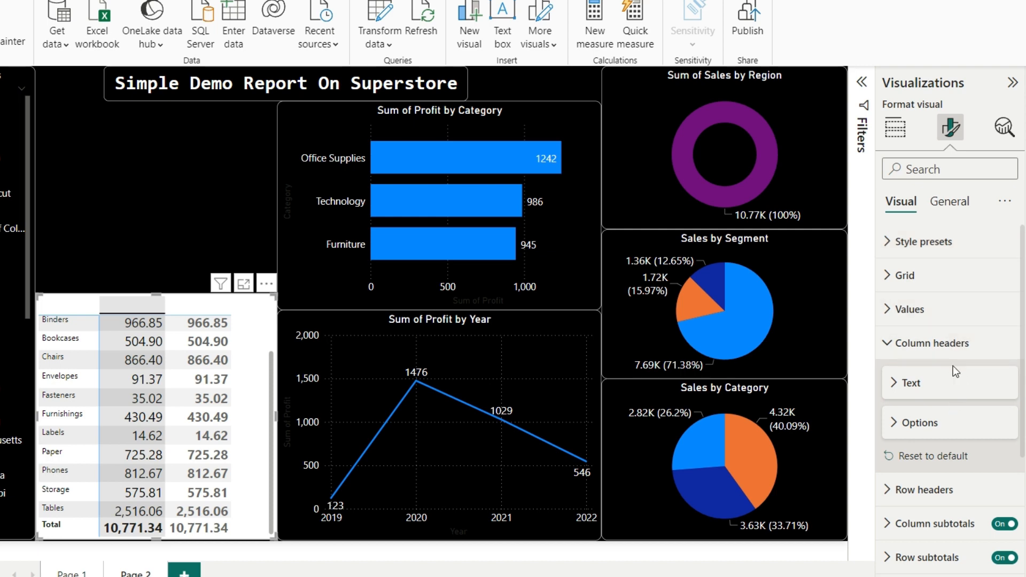
{"action": "scroll", "coordinate": [954, 370], "scroll_direction": "down", "scroll_amount": 2}
{"action": "scroll", "coordinate": [930, 384], "scroll_direction": "down", "scroll_amount": 4}
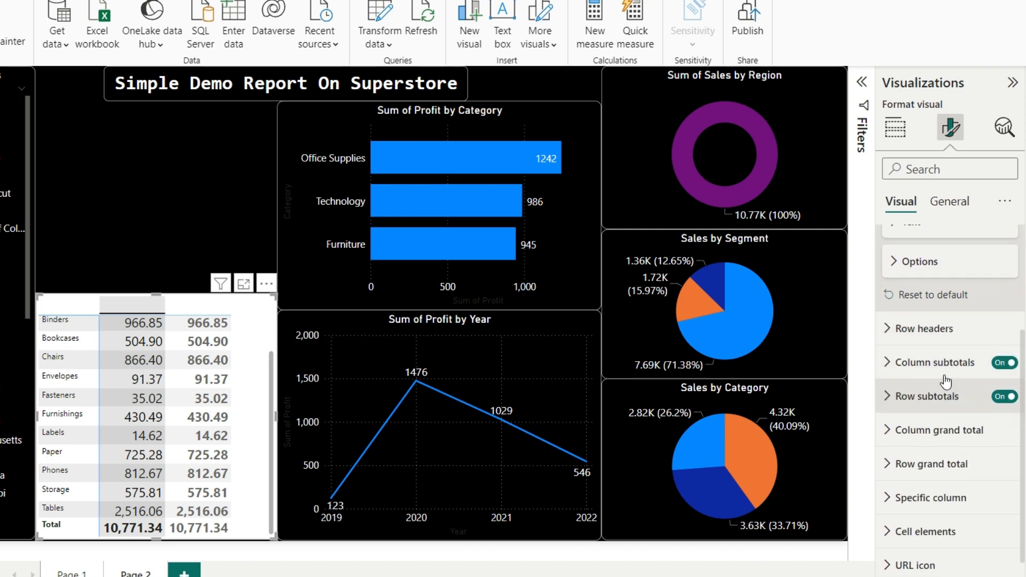
Step: Set the text color of the matrix row headers to black
{"action": "left_click", "coordinate": [905, 330]}
{"action": "scroll", "coordinate": [956, 366], "scroll_direction": "down", "scroll_amount": 4}
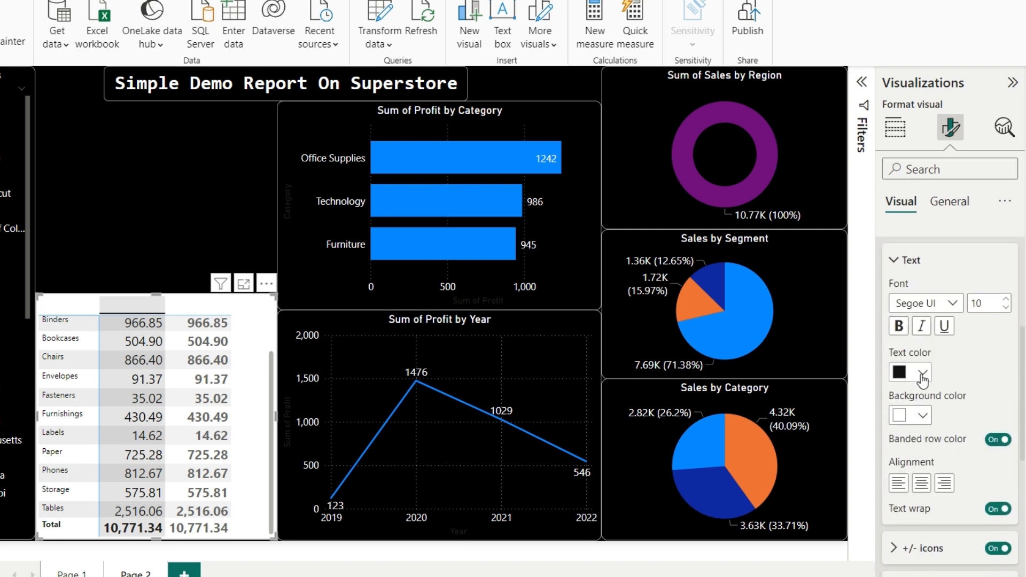
{"action": "left_click", "coordinate": [922, 373]}
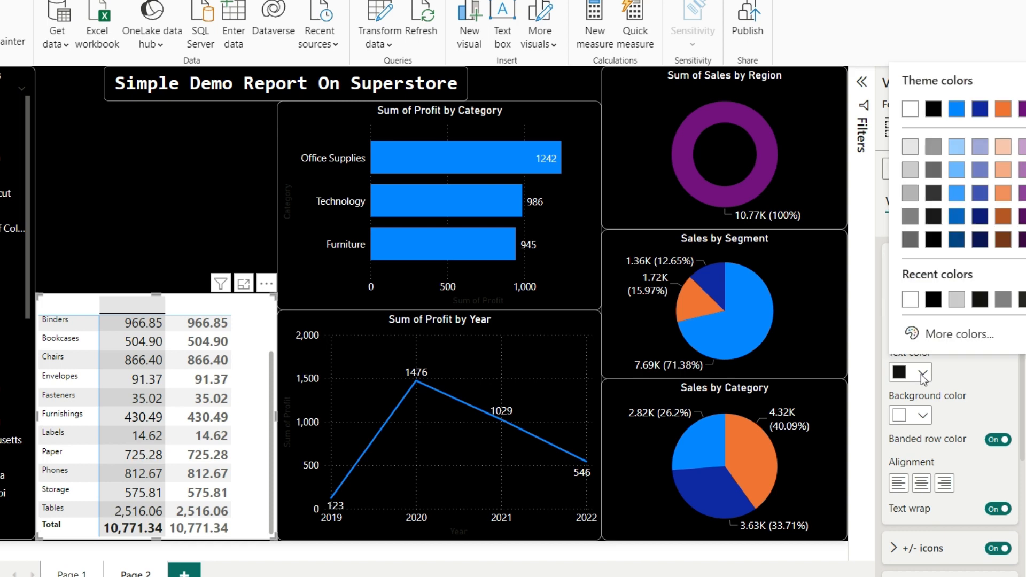
{"action": "left_click", "coordinate": [933, 300]}
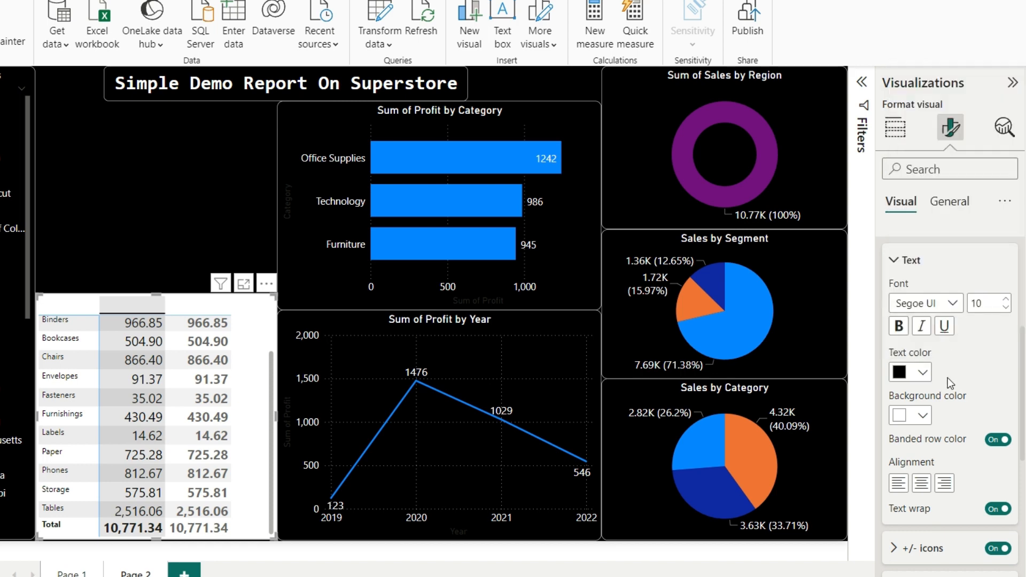
Step: Format the matrix column headers with black text at font size 14
{"action": "scroll", "coordinate": [947, 377], "scroll_direction": "up", "scroll_amount": 5}
{"action": "left_click", "coordinate": [916, 378]}
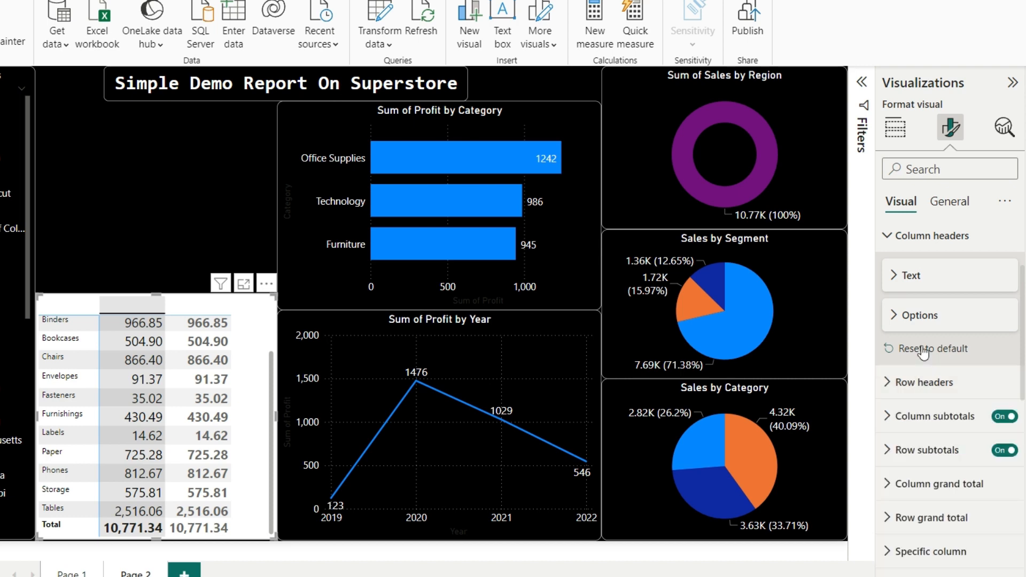
{"action": "left_click", "coordinate": [908, 281]}
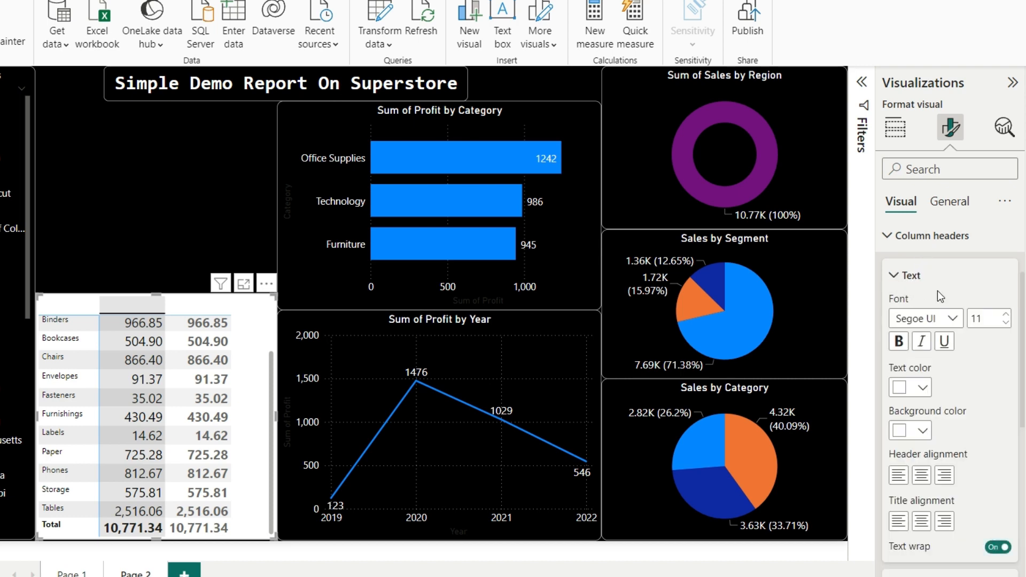
{"action": "scroll", "coordinate": [967, 390], "scroll_direction": "down", "scroll_amount": 1}
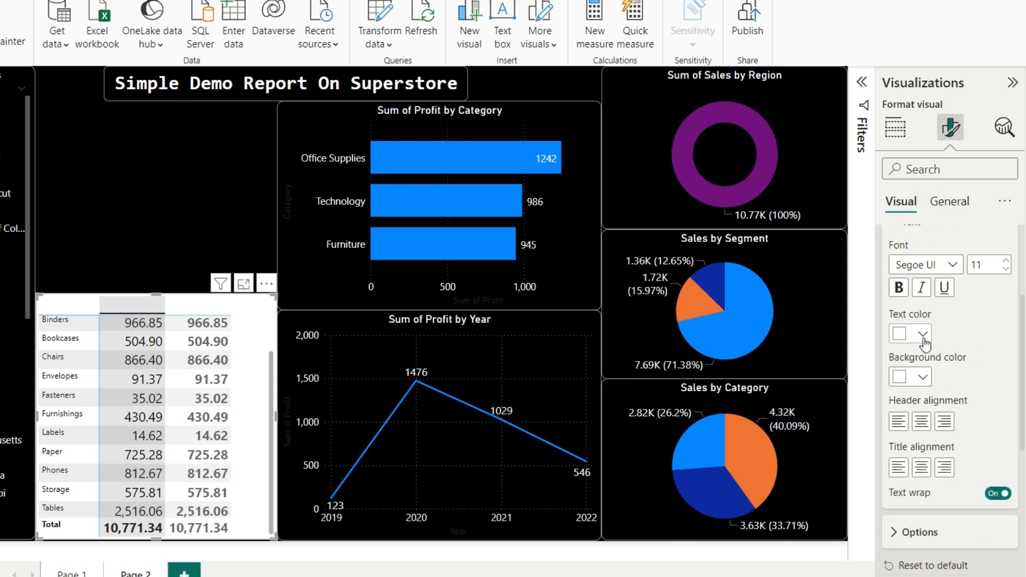
{"action": "left_click", "coordinate": [922, 334]}
{"action": "left_click", "coordinate": [910, 262]}
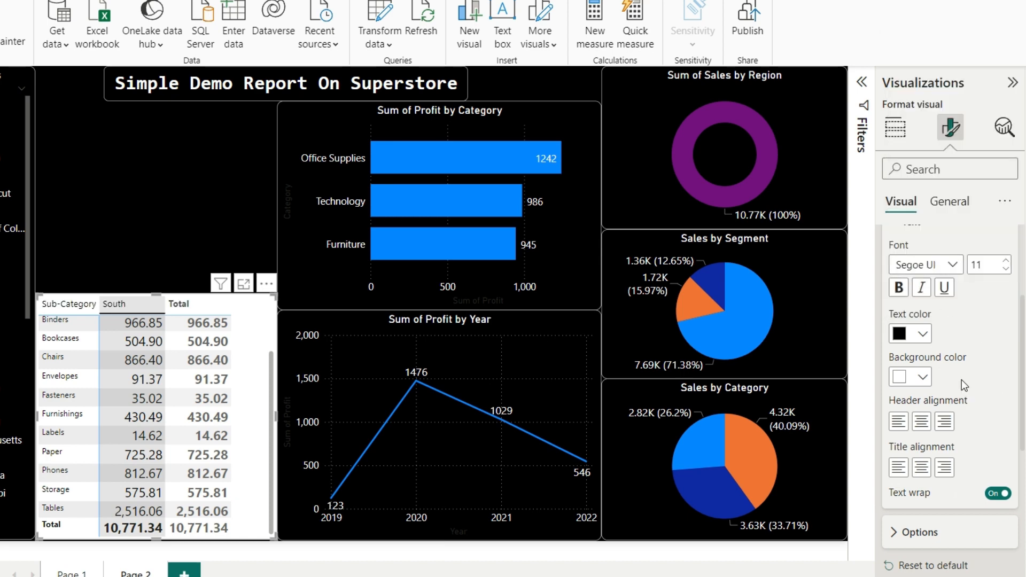
{"action": "left_click", "coordinate": [1007, 262]}
{"action": "left_click", "coordinate": [1007, 262]}
{"action": "left_click", "coordinate": [1007, 263]}
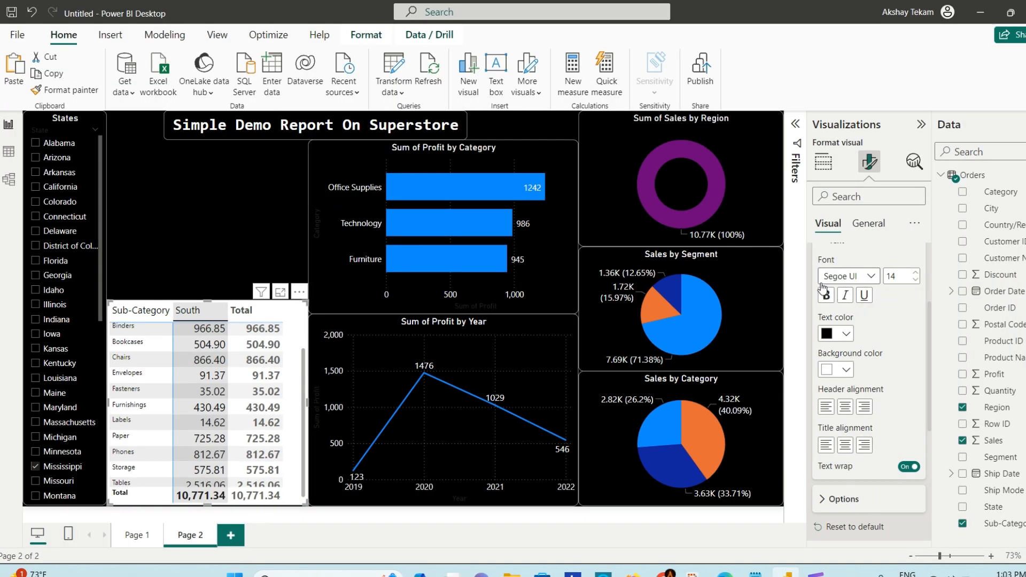
{"action": "scroll", "coordinate": [832, 352], "scroll_direction": "up", "scroll_amount": 5}
{"action": "left_click", "coordinate": [831, 343]}
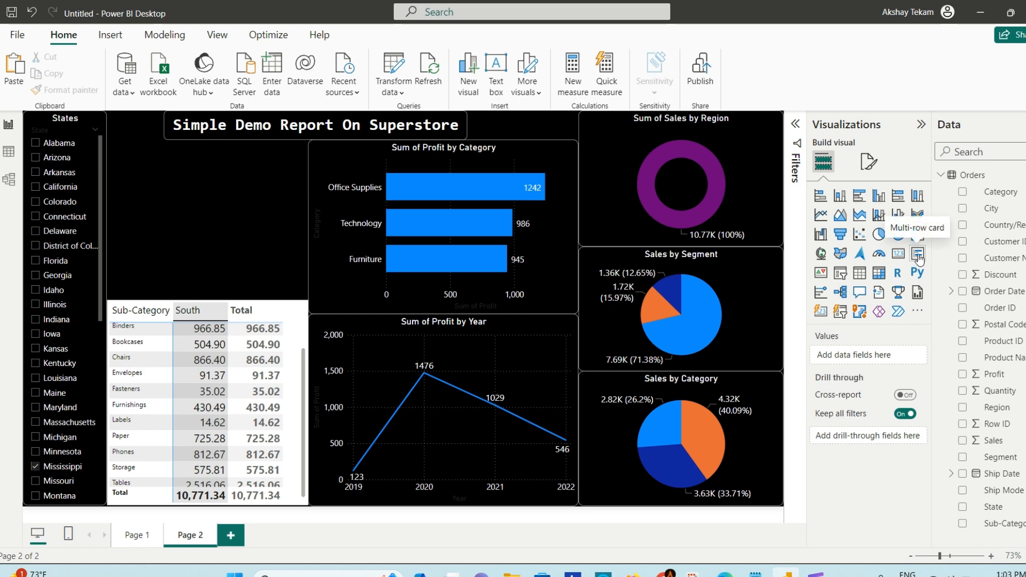
Step: Add a multi-row card and size it to fill the empty area above the sales matrix
{"action": "left_click_drag", "start_coordinate": [279, 233], "coordinate": [278, 233]}
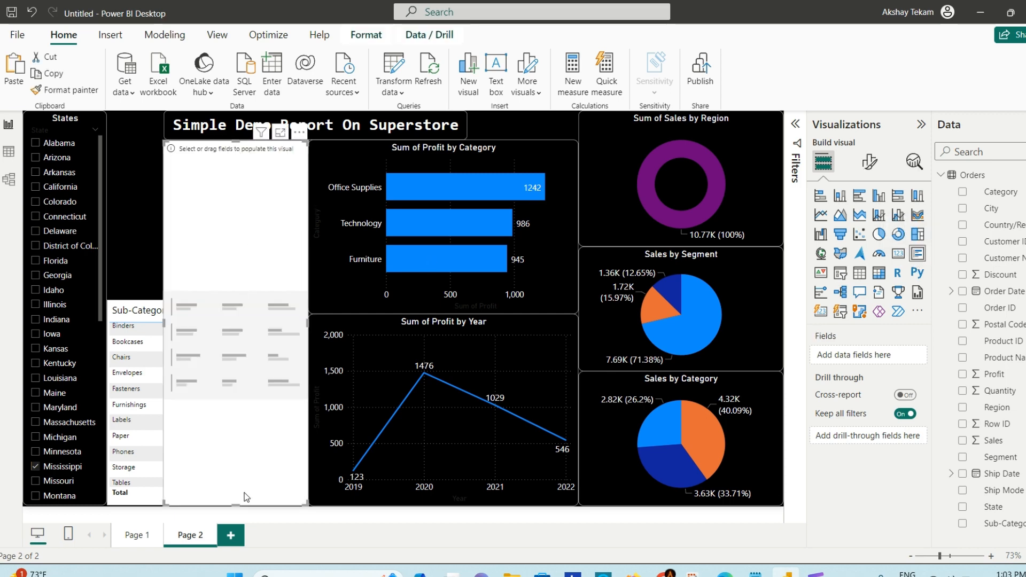
{"action": "left_click_drag", "start_coordinate": [238, 502], "coordinate": [236, 298]}
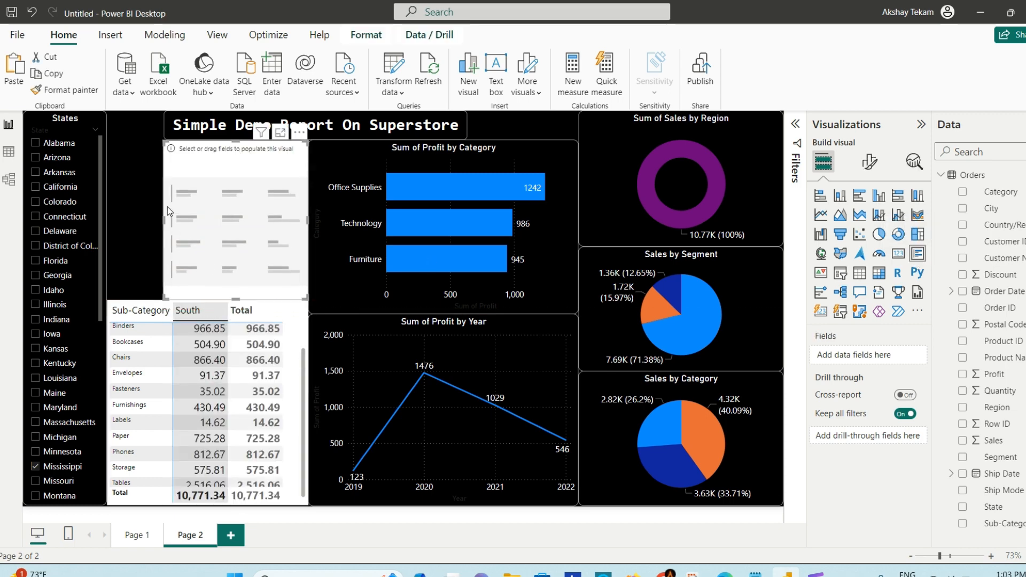
{"action": "left_click_drag", "start_coordinate": [167, 210], "coordinate": [108, 214]}
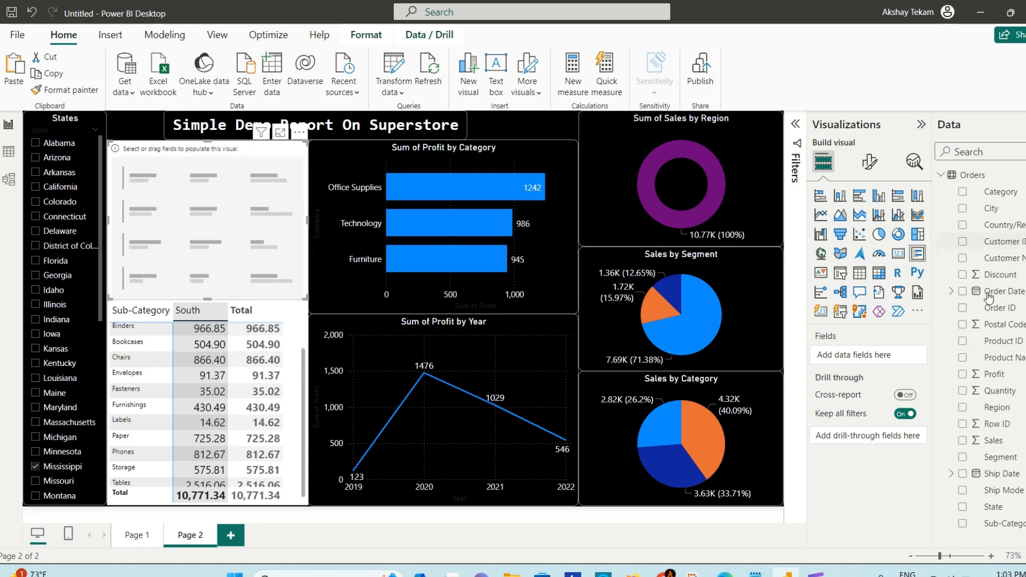
Step: Populate the multi-row card with the Customer Name, Sales and Profit fields
{"action": "left_click_drag", "start_coordinate": [1015, 263], "coordinate": [235, 224]}
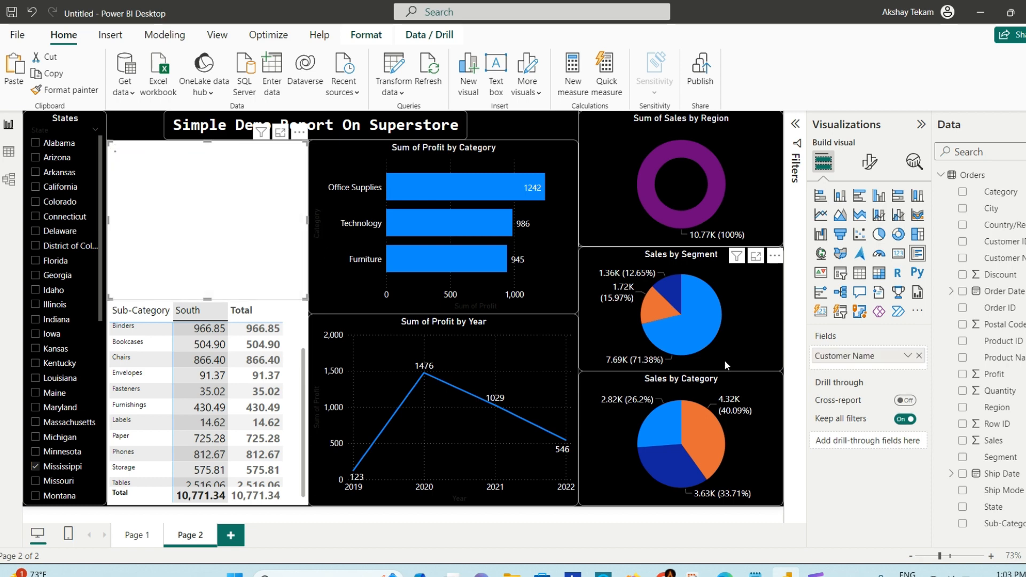
{"action": "left_click_drag", "start_coordinate": [997, 445], "coordinate": [215, 256]}
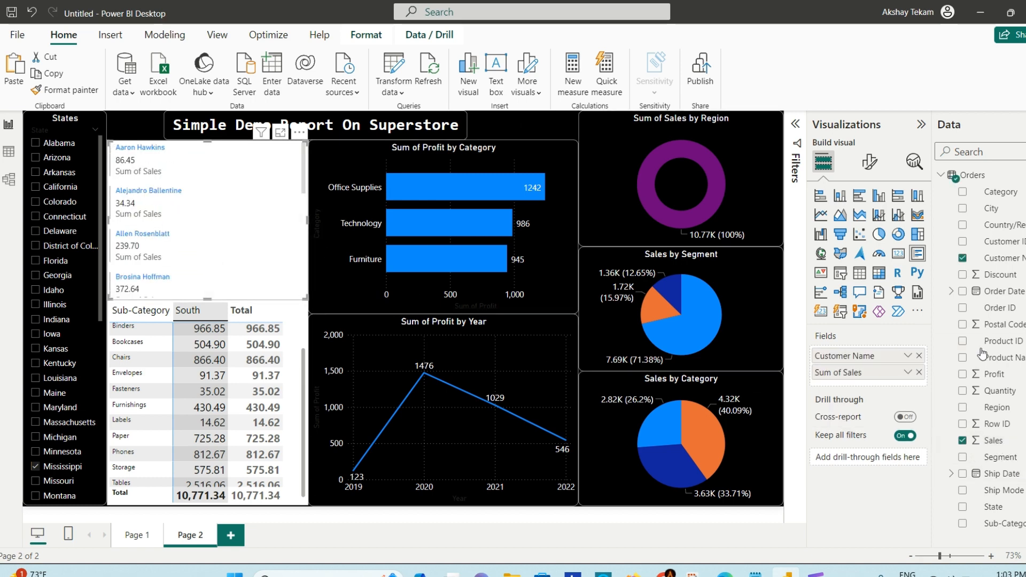
{"action": "left_click_drag", "start_coordinate": [1009, 382], "coordinate": [222, 229]}
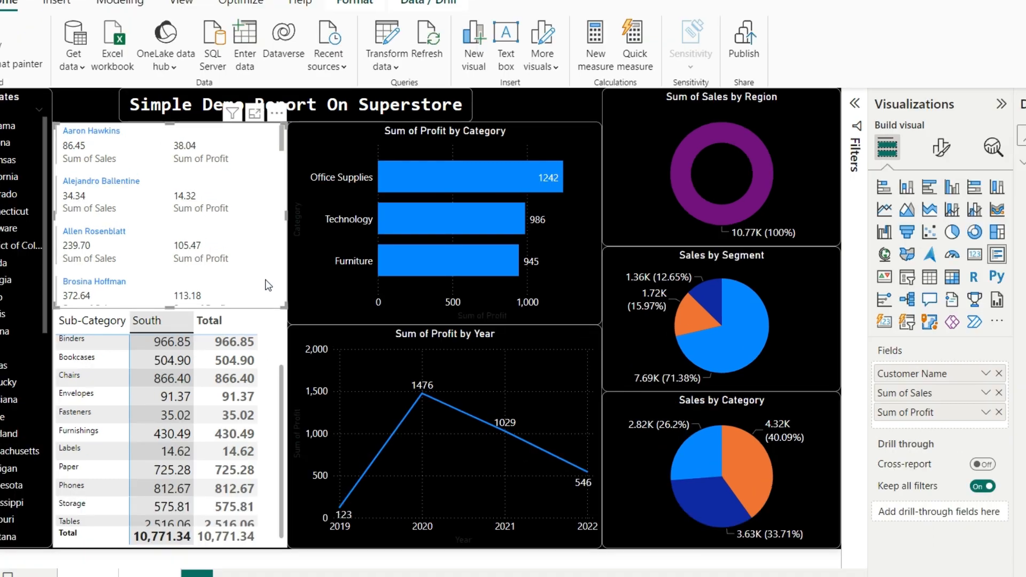
Step: Copy the formatting of the Sum of Profit by Category chart onto the multi-row card
{"action": "left_click", "coordinate": [290, 220]}
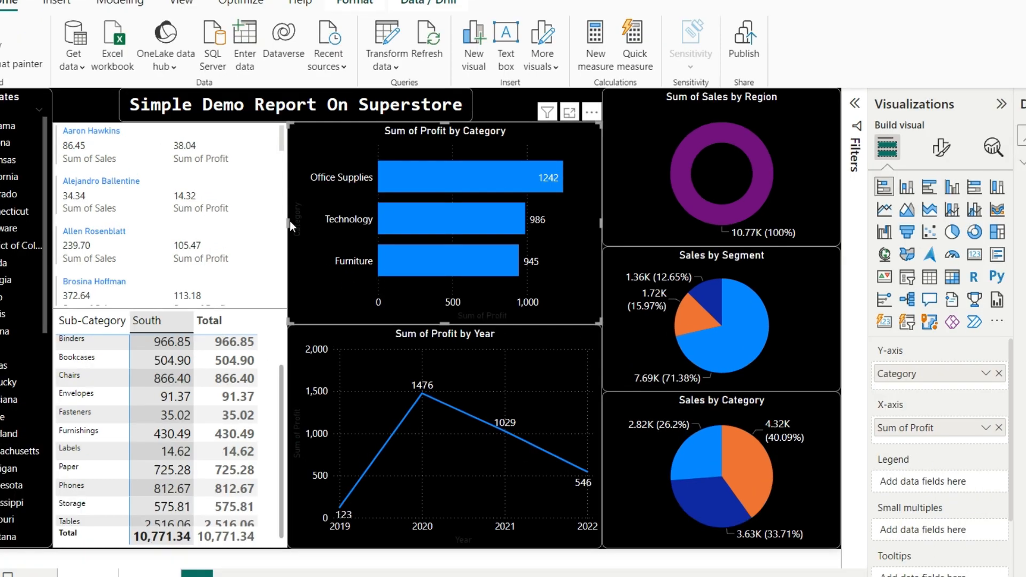
{"action": "left_click", "coordinate": [21, 63]}
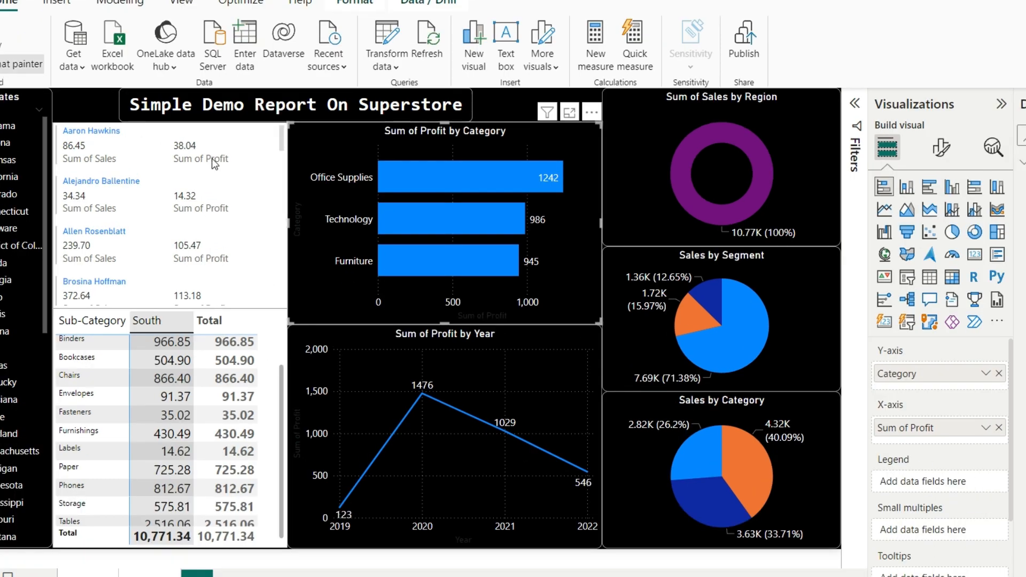
{"action": "left_click", "coordinate": [233, 195]}
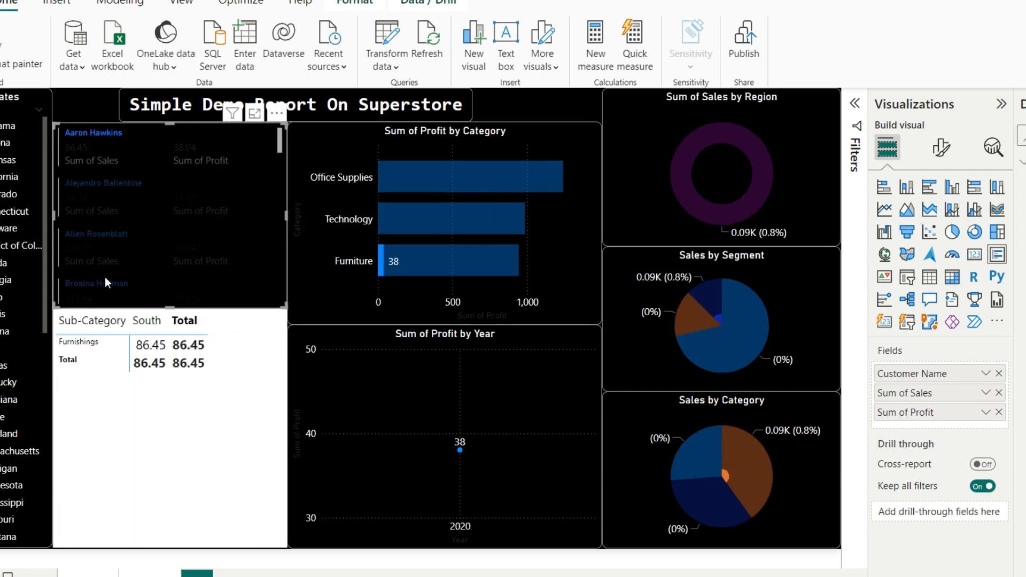
Step: Set the color of the multi-row card's callout values to white
{"action": "left_click", "coordinate": [942, 147]}
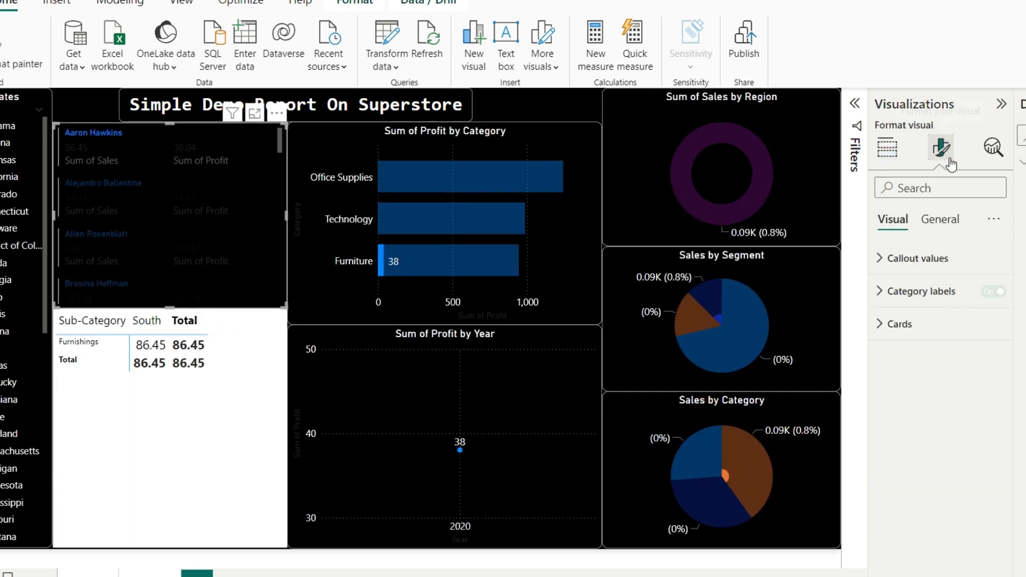
{"action": "left_click", "coordinate": [903, 262]}
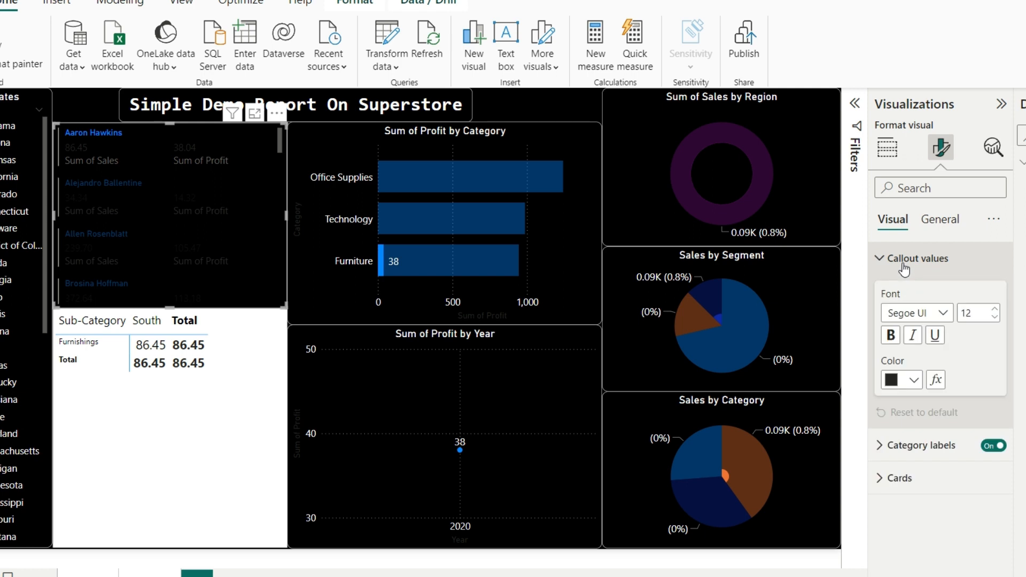
{"action": "left_click", "coordinate": [914, 380]}
{"action": "left_click", "coordinate": [924, 312]}
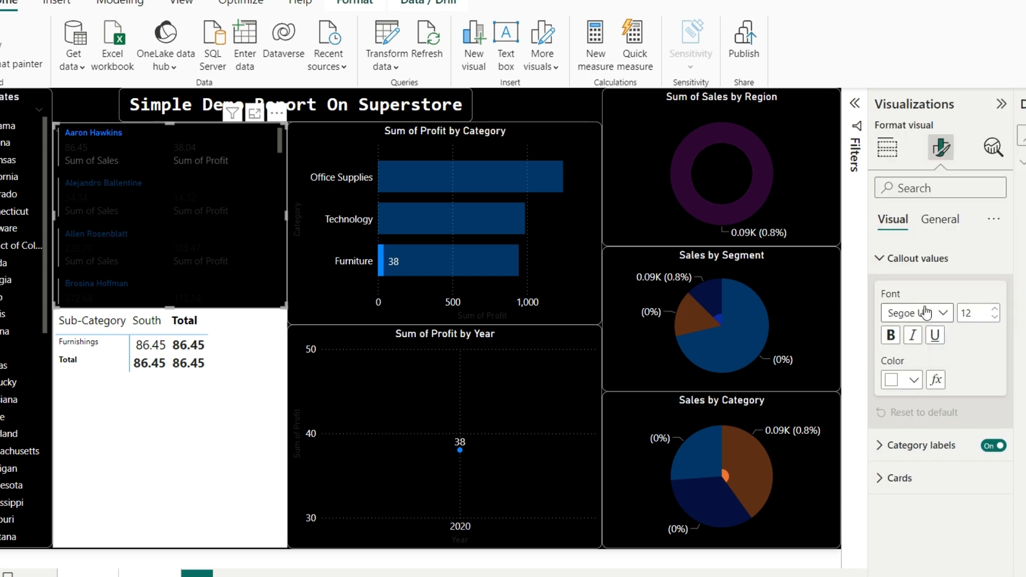
Step: Set the multi-row card's category labels to white and clear the customer selection in the card
{"action": "left_click", "coordinate": [888, 260]}
{"action": "left_click", "coordinate": [889, 291]}
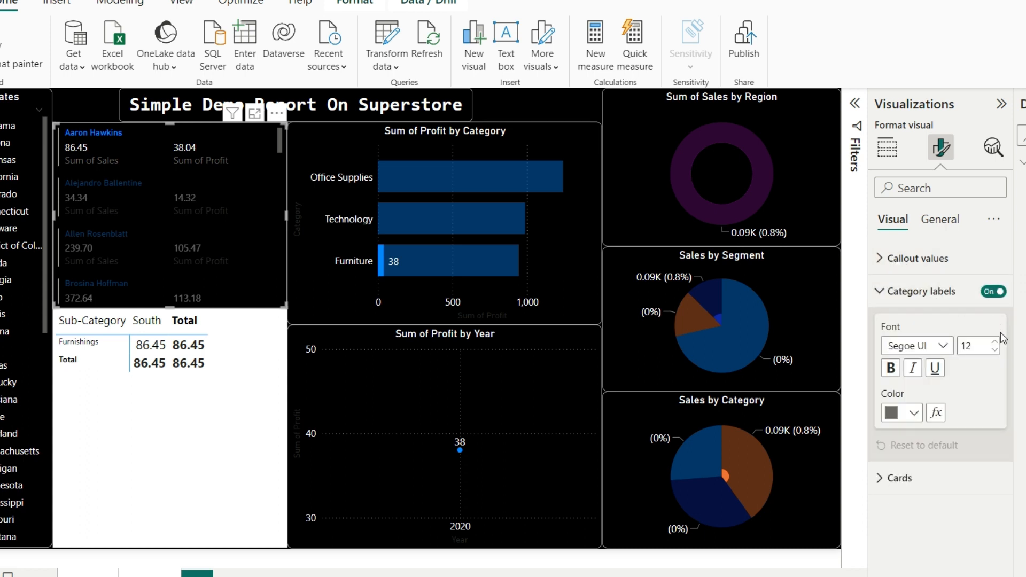
{"action": "left_click", "coordinate": [920, 407]}
{"action": "left_click", "coordinate": [903, 342]}
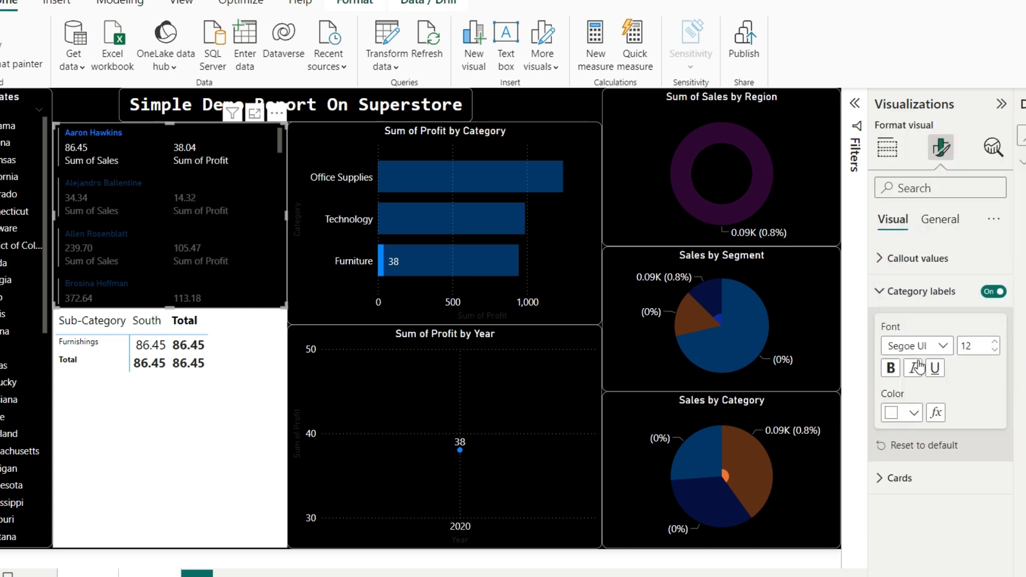
{"action": "left_click", "coordinate": [890, 293]}
{"action": "right_click", "coordinate": [146, 184]}
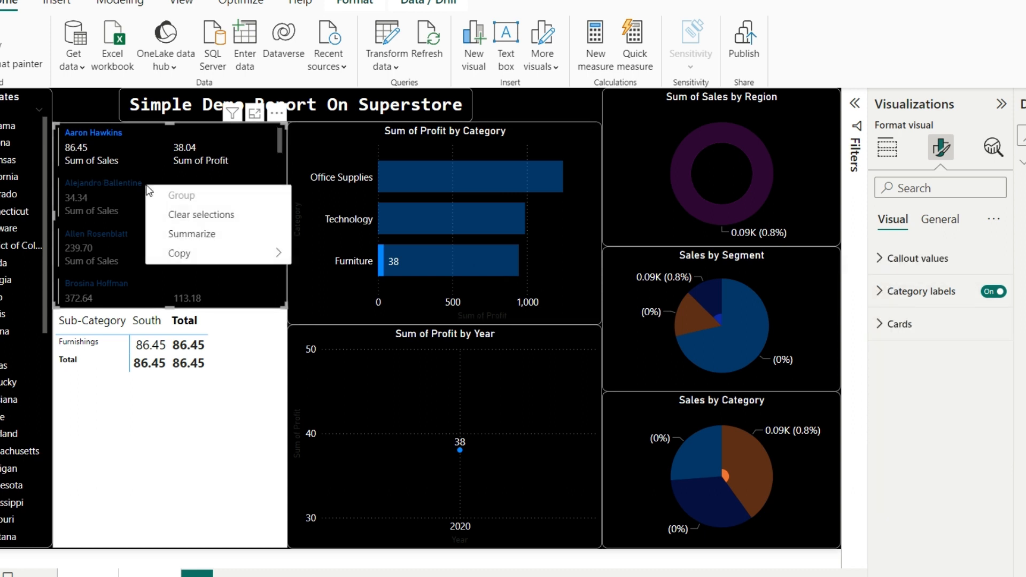
{"action": "left_click", "coordinate": [177, 214]}
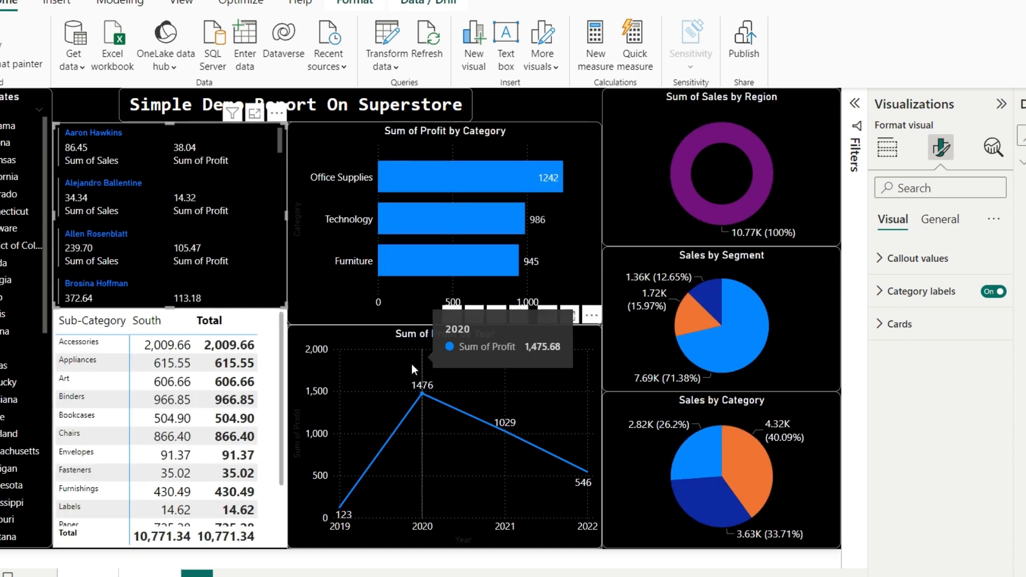
Step: Try to copy the formatting of the Sum of Profit by Category chart onto the sales matrix
{"action": "left_click", "coordinate": [331, 213]}
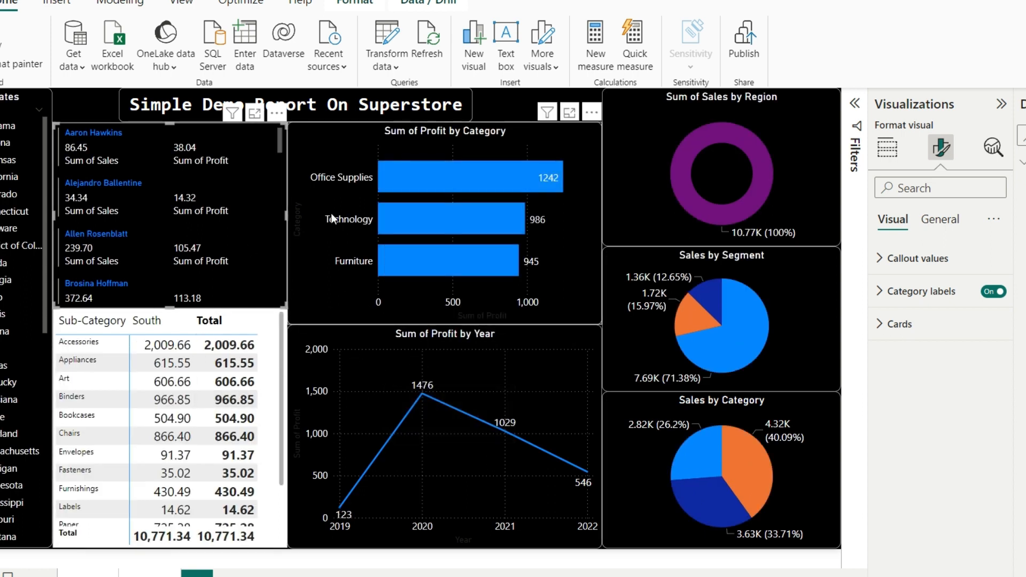
{"action": "left_click", "coordinate": [21, 64]}
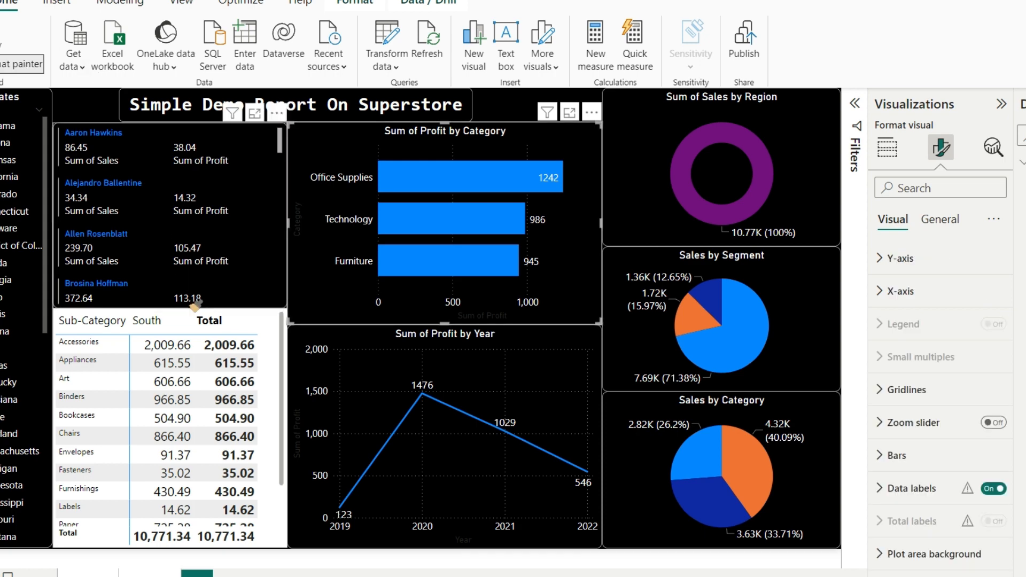
{"action": "left_click", "coordinate": [189, 326]}
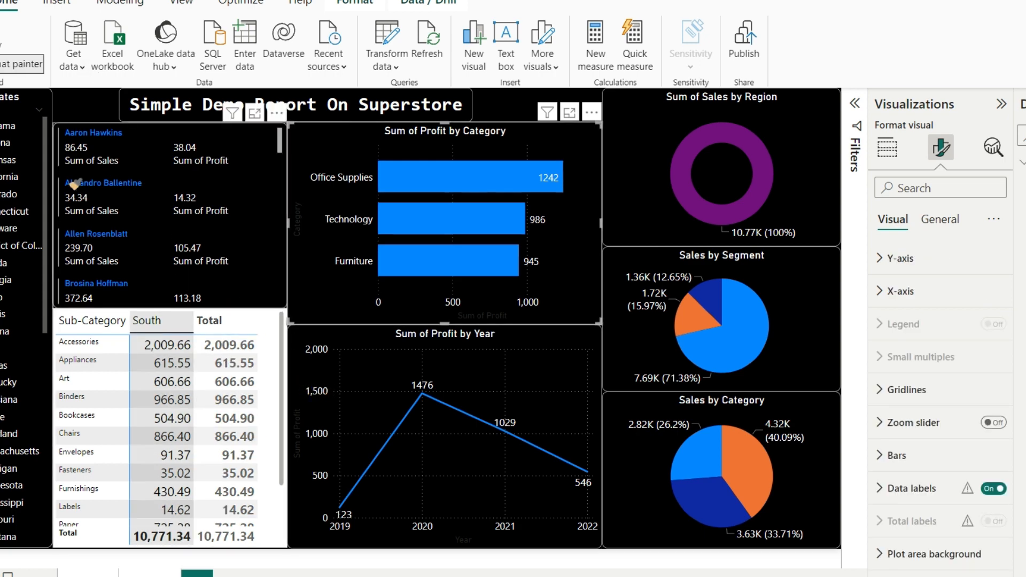
{"action": "left_click", "coordinate": [33, 70]}
{"action": "left_click", "coordinate": [480, 283]}
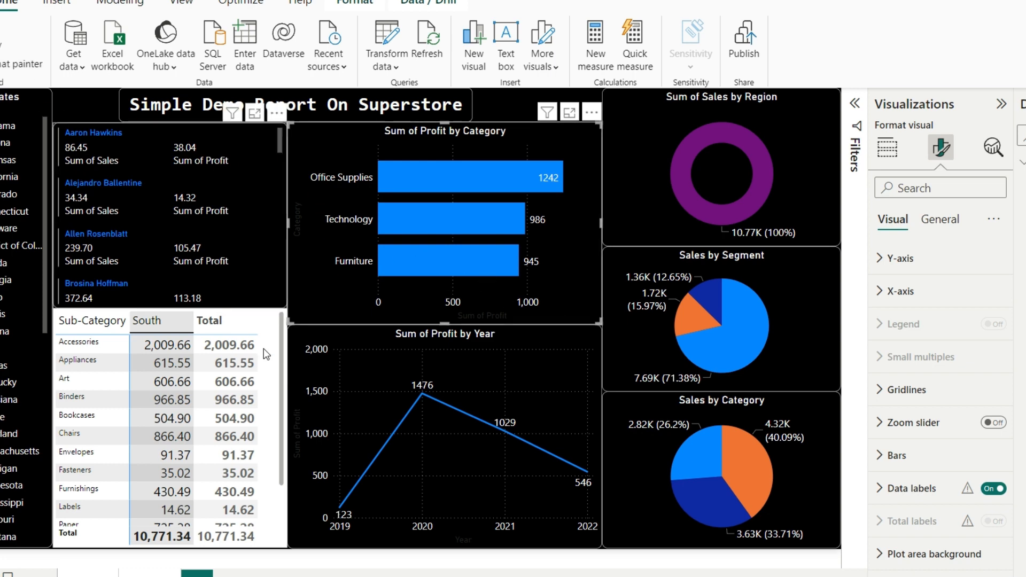
Step: Clear the South column highlight and examine the matrix's formatting options, including the cell elements for Sum of Sales
{"action": "left_click", "coordinate": [265, 322]}
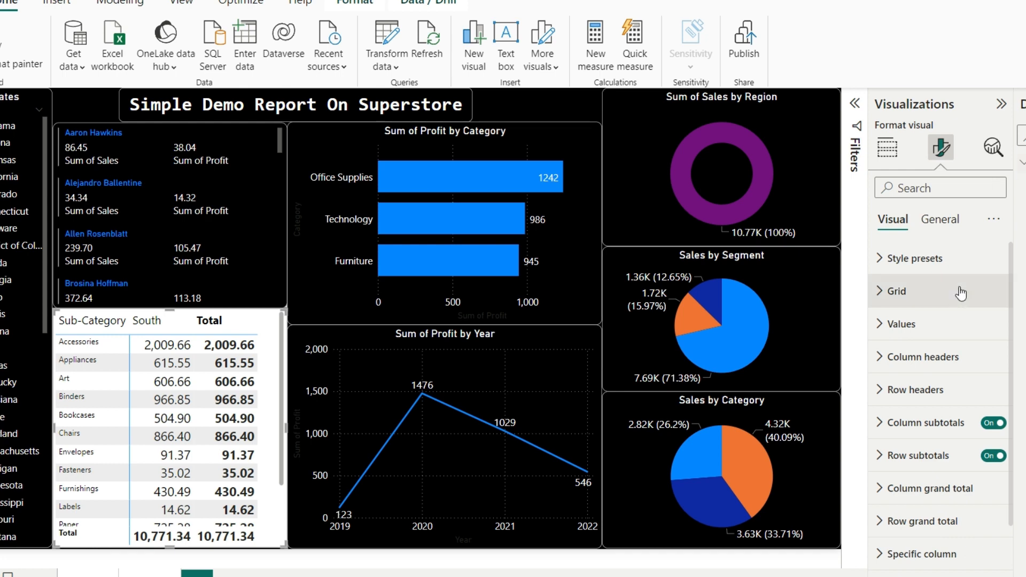
{"action": "scroll", "coordinate": [960, 374], "scroll_direction": "down", "scroll_amount": 2}
{"action": "scroll", "coordinate": [960, 383], "scroll_direction": "down", "scroll_amount": 1}
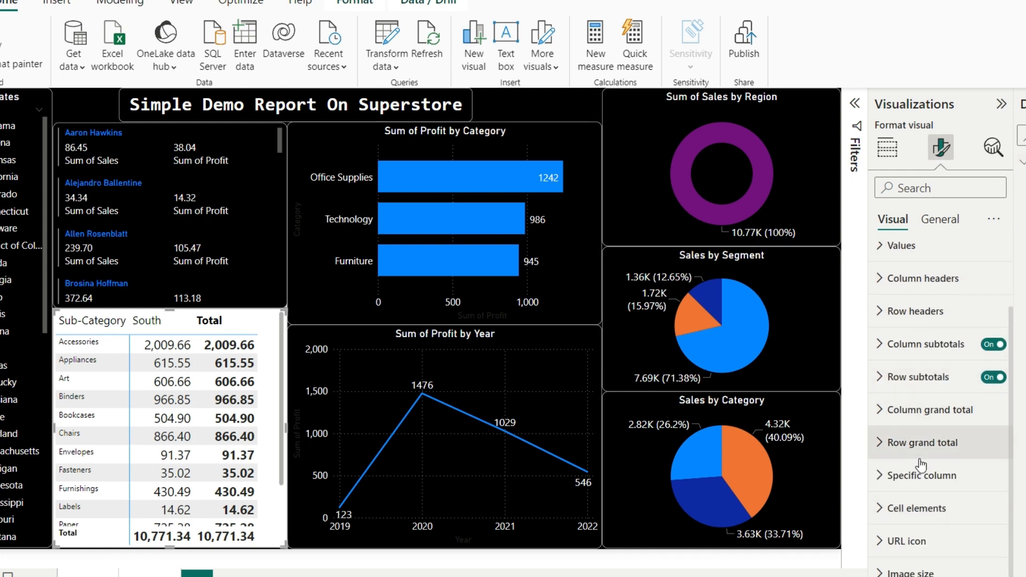
{"action": "left_click", "coordinate": [882, 511]}
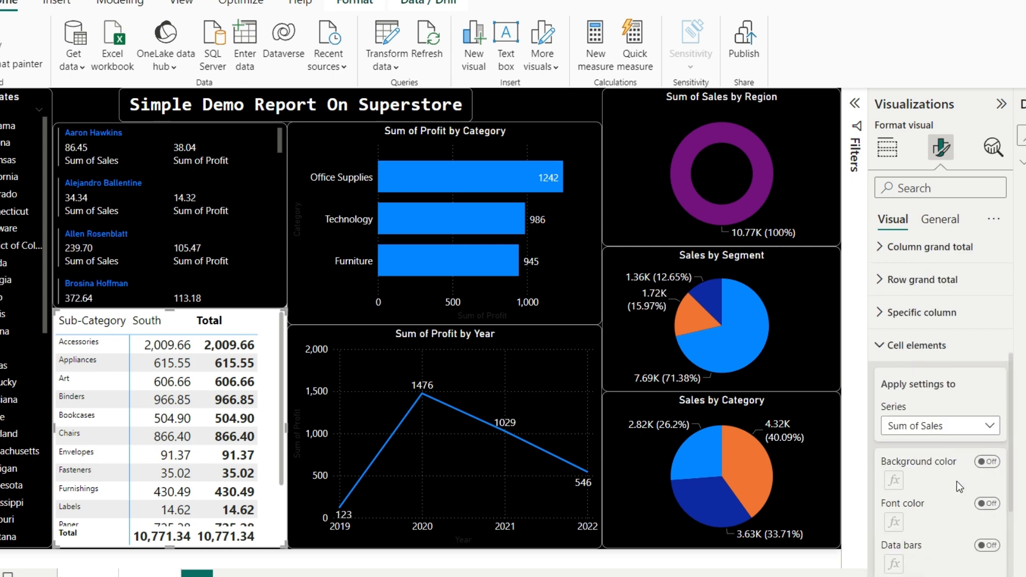
{"action": "scroll", "coordinate": [960, 486], "scroll_direction": "down", "scroll_amount": 4}
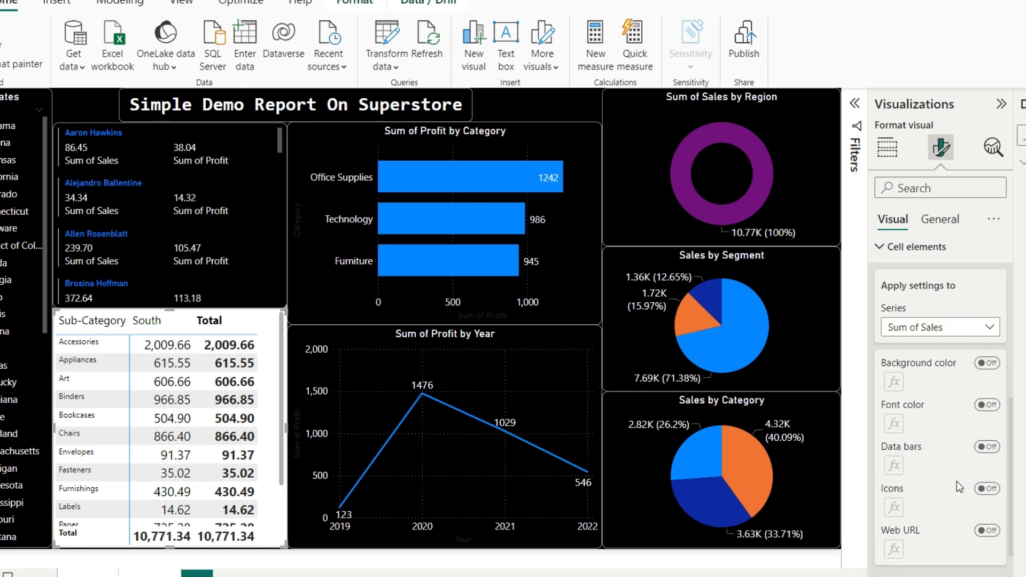
{"action": "scroll", "coordinate": [955, 472], "scroll_direction": "up", "scroll_amount": 2}
{"action": "left_click", "coordinate": [892, 298]}
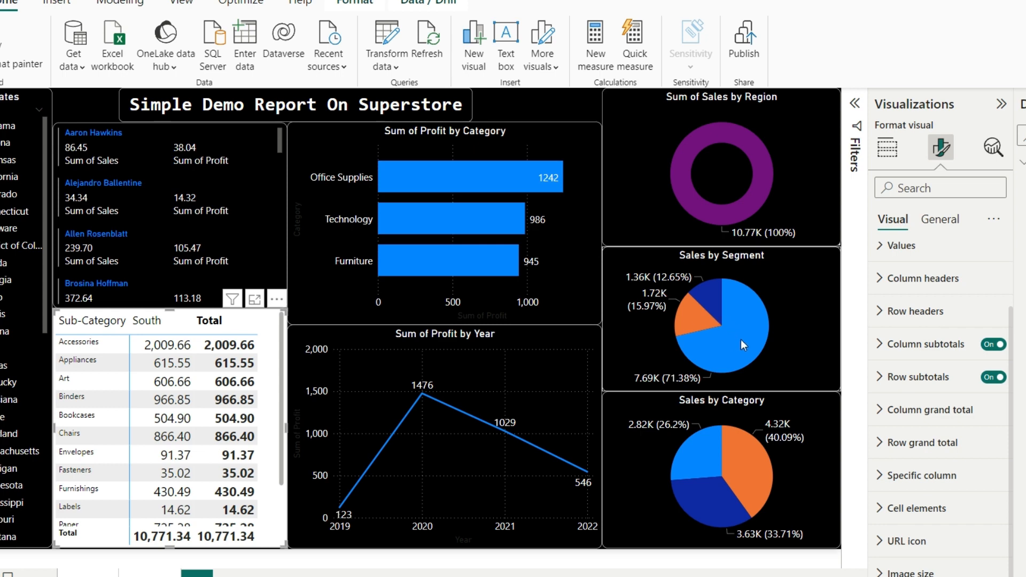
Step: Cross-filter the report by the largest Sales by Segment slice and by the Furniture profit bar, and clear the selections
{"action": "left_click", "coordinate": [745, 320]}
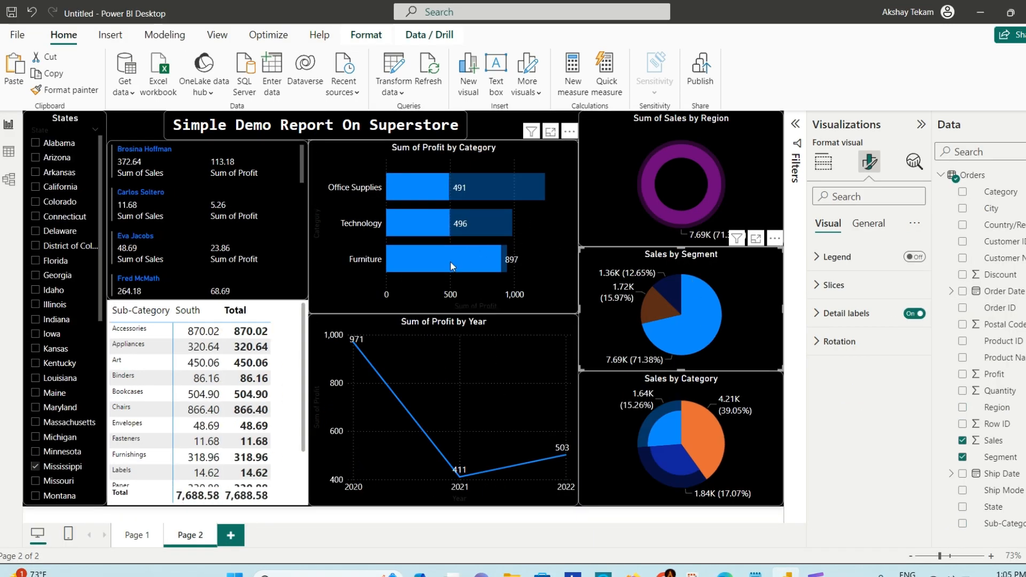
{"action": "left_click", "coordinate": [443, 243]}
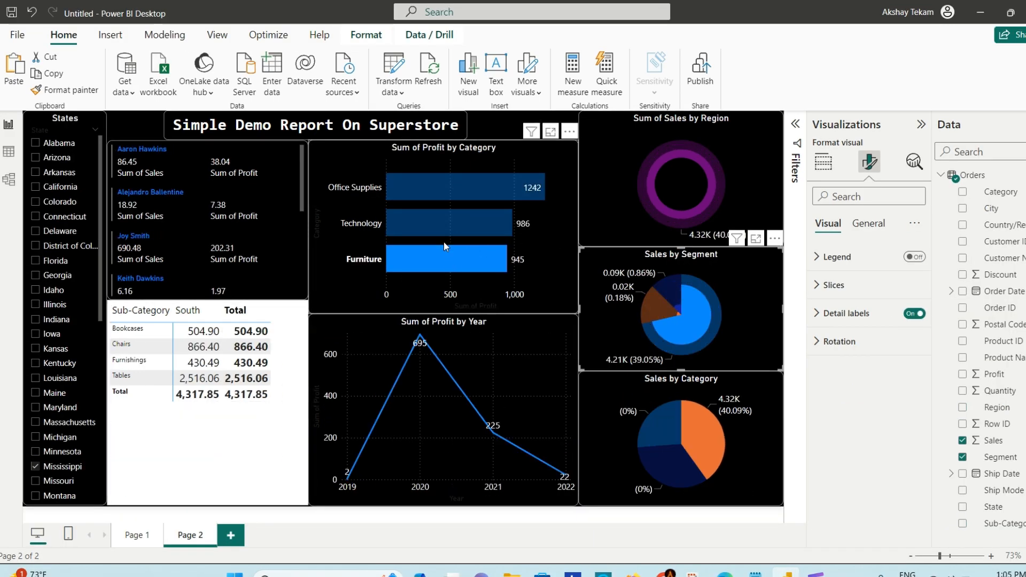
{"action": "right_click", "coordinate": [332, 201]}
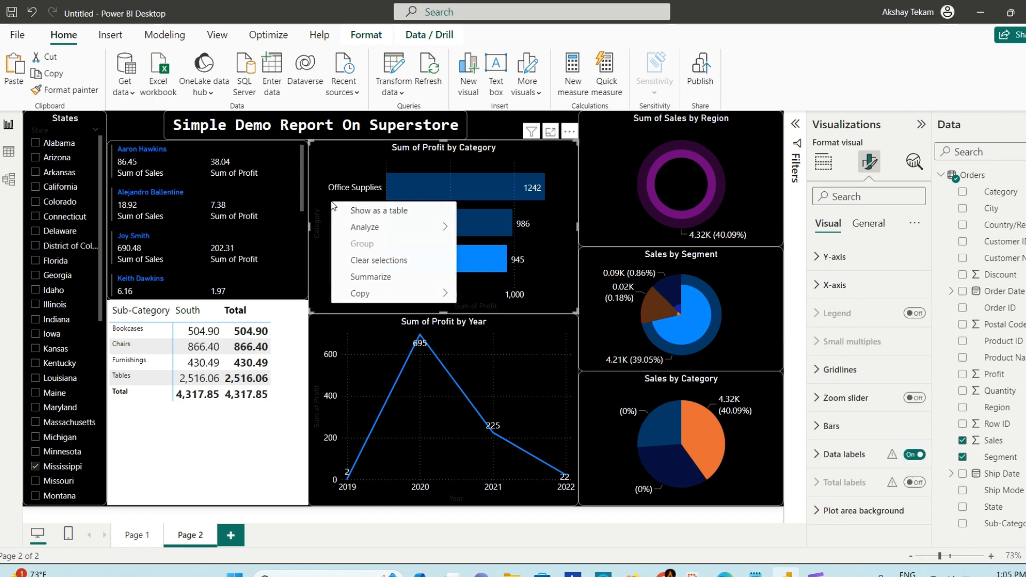
{"action": "left_click", "coordinate": [368, 259]}
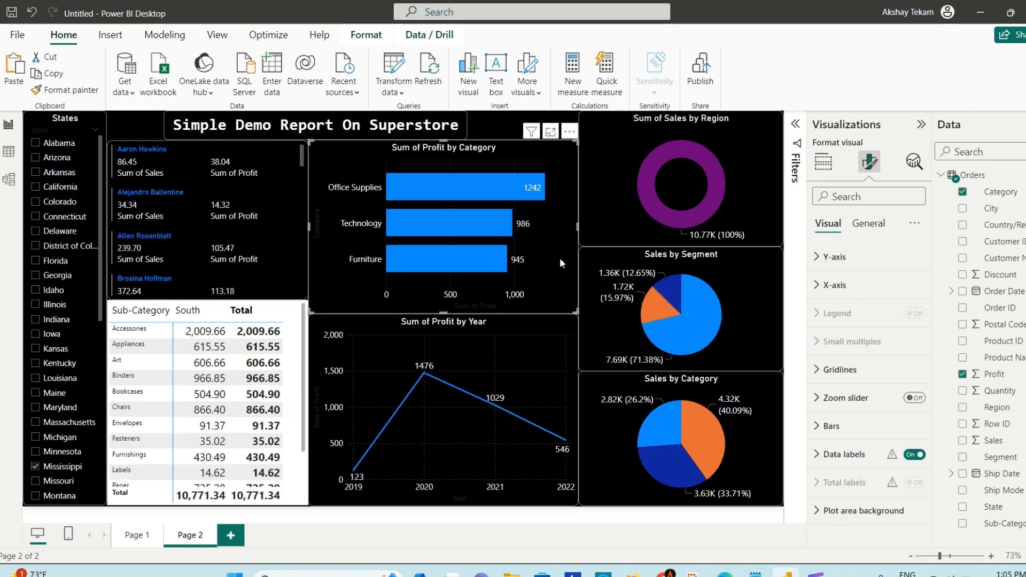
Step: Expand the Sum of Profit by Year line chart down one hierarchy level to show year and quarter
{"action": "left_click", "coordinate": [537, 323]}
{"action": "left_click", "coordinate": [508, 308]}
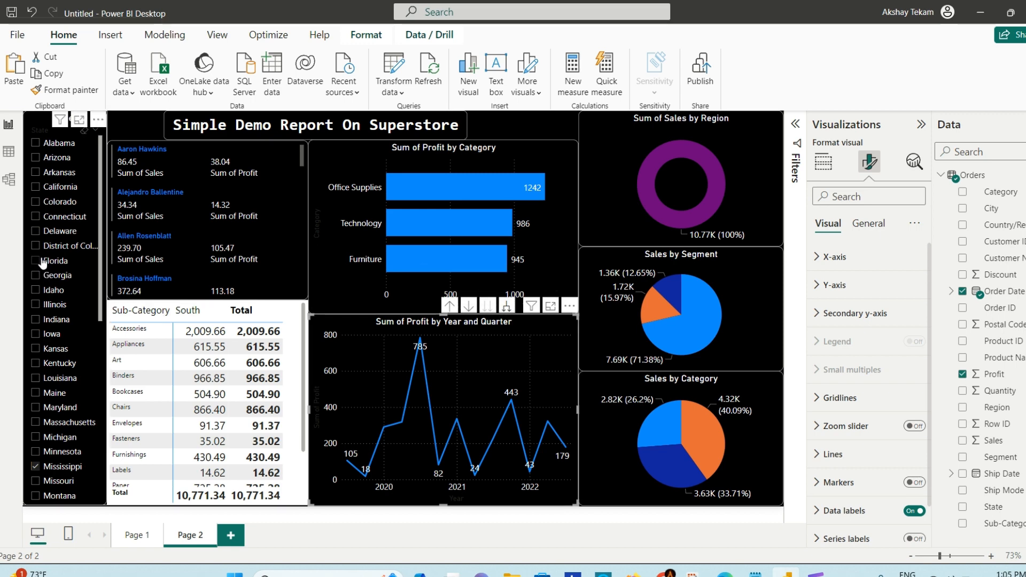
{"action": "scroll", "coordinate": [46, 257], "scroll_direction": "down", "scroll_amount": 5}
{"action": "scroll", "coordinate": [46, 264], "scroll_direction": "up", "scroll_amount": 5}
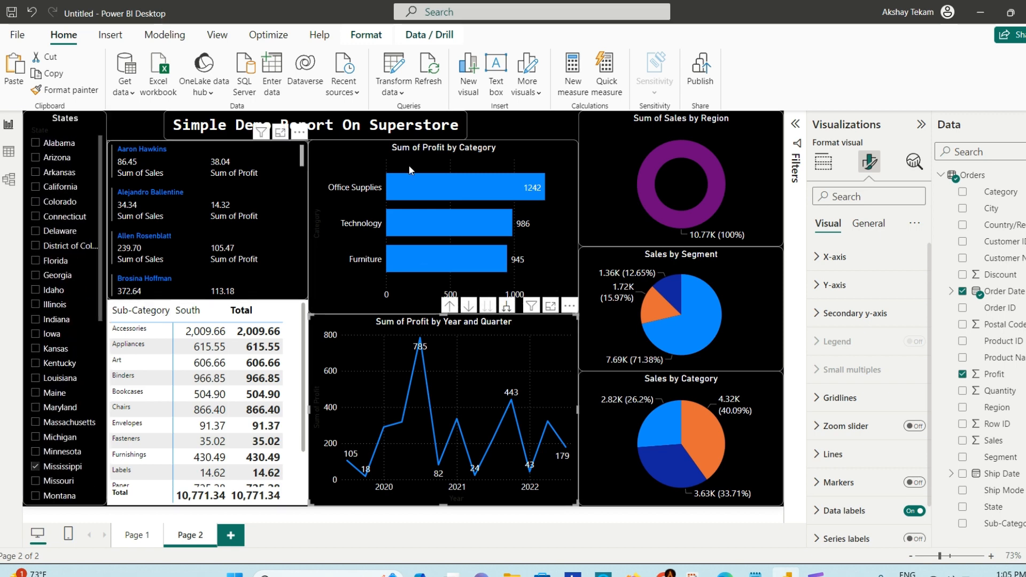
Step: Widen the report title text box on both sides so it spans the customer card and the Sum of Profit by Category chart
{"action": "left_click", "coordinate": [468, 129]}
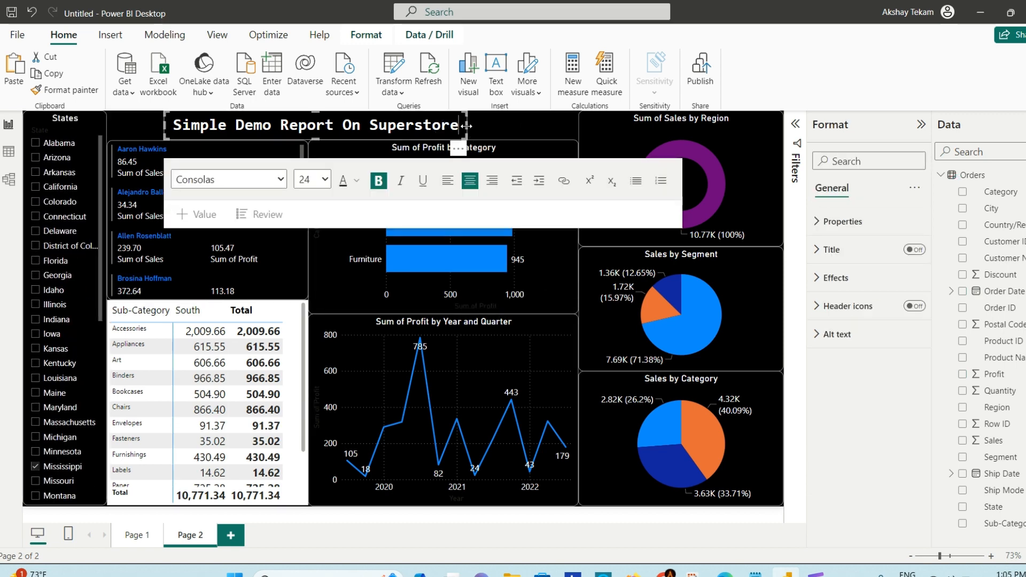
{"action": "left_click_drag", "start_coordinate": [466, 125], "coordinate": [577, 125]}
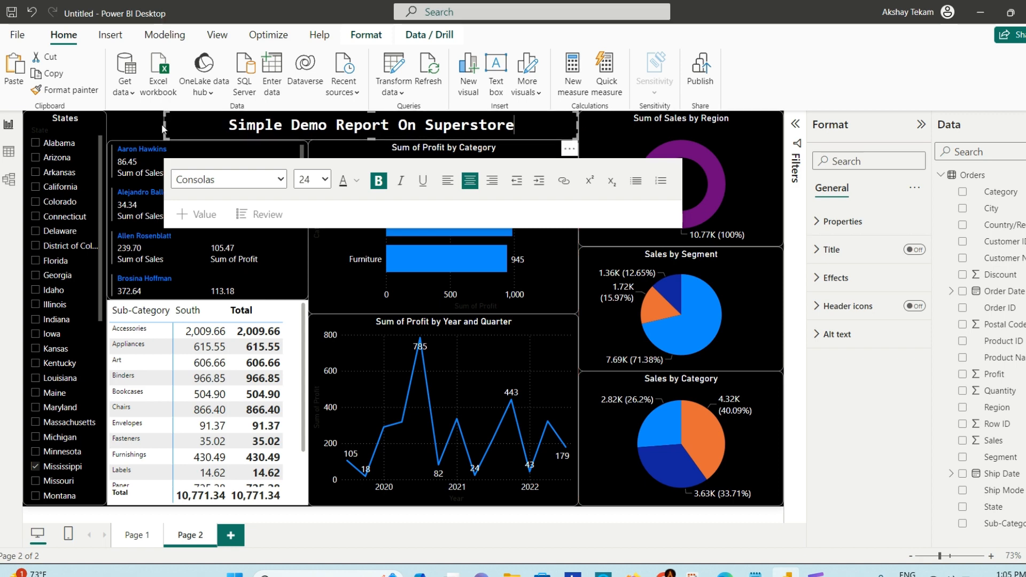
{"action": "left_click_drag", "start_coordinate": [164, 124], "coordinate": [109, 124]}
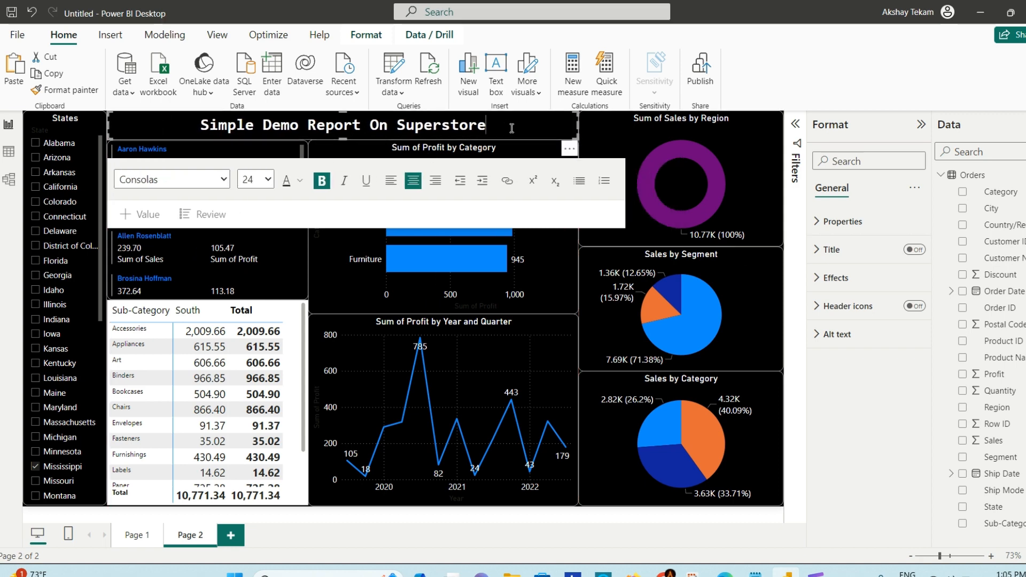
{"action": "left_click", "coordinate": [624, 133]}
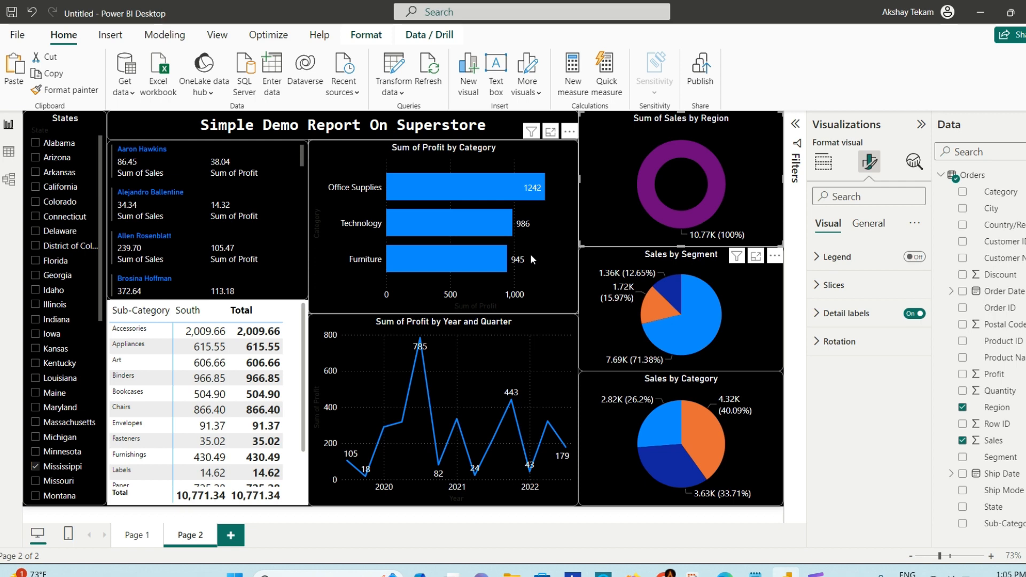
Step: Add a new report page, insert a Q&A visual near its top, browse the suggested questions and widen the visual
{"action": "left_click", "coordinate": [235, 536]}
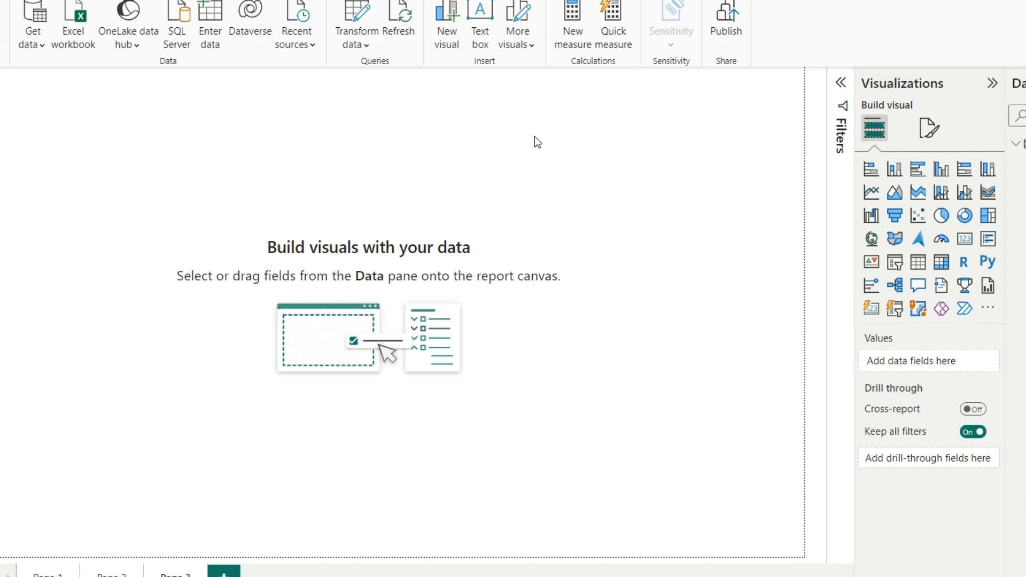
{"action": "double_click", "coordinate": [438, 129]}
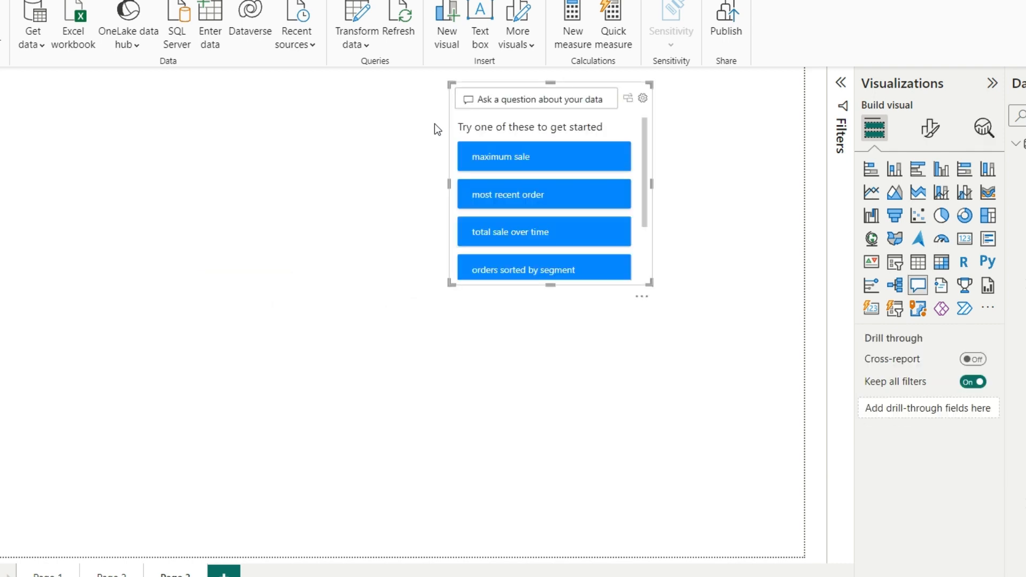
{"action": "scroll", "coordinate": [556, 166], "scroll_direction": "down", "scroll_amount": 3}
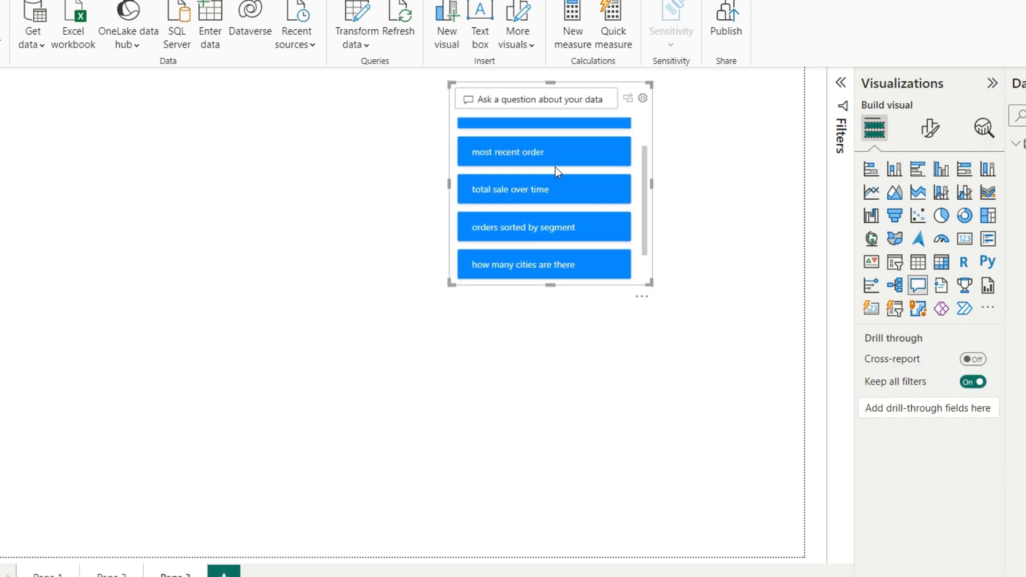
{"action": "scroll", "coordinate": [576, 213], "scroll_direction": "up", "scroll_amount": 3}
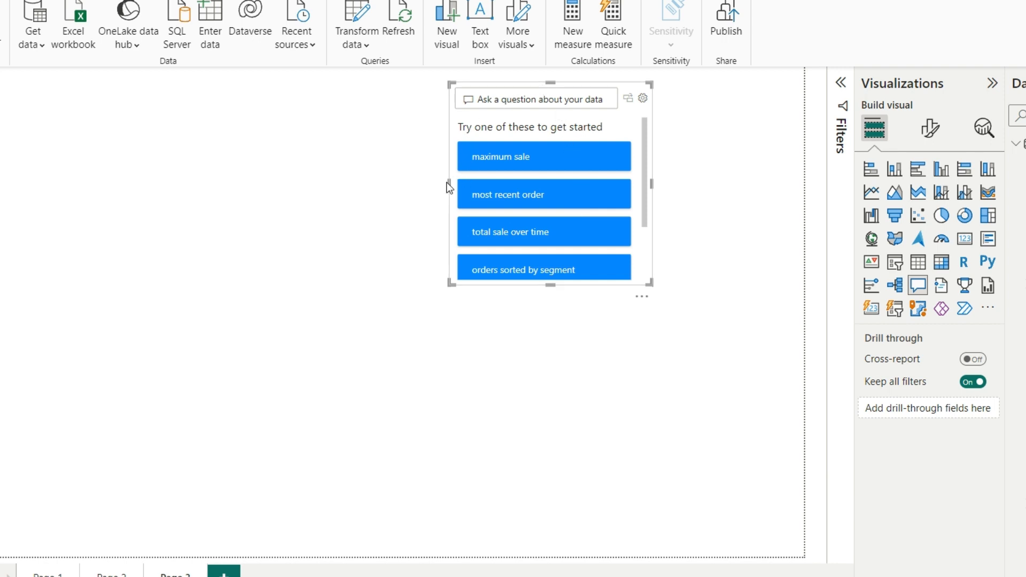
{"action": "left_click_drag", "start_coordinate": [447, 187], "coordinate": [334, 185]}
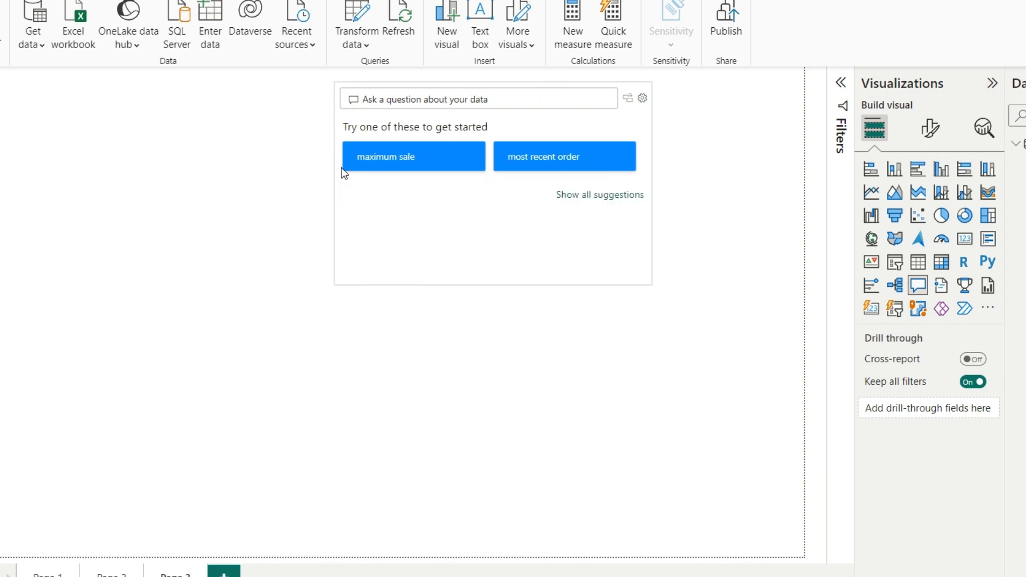
Step: Ask "what is sale" in the Q&A visual and turn the result into a standard card
{"action": "left_click", "coordinate": [438, 99]}
{"action": "type", "text": "what"}
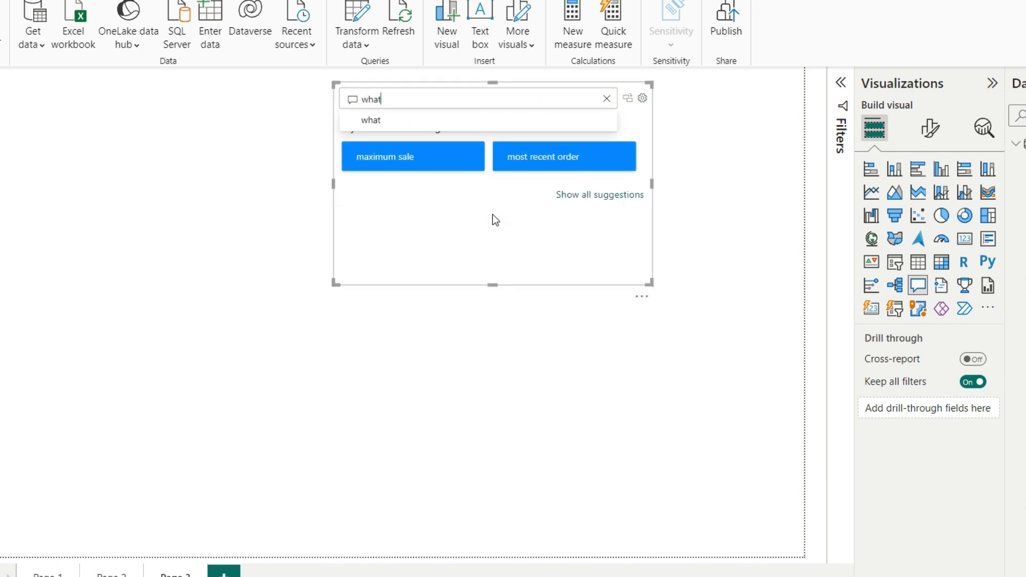
{"action": "type", "text": " is sal"}
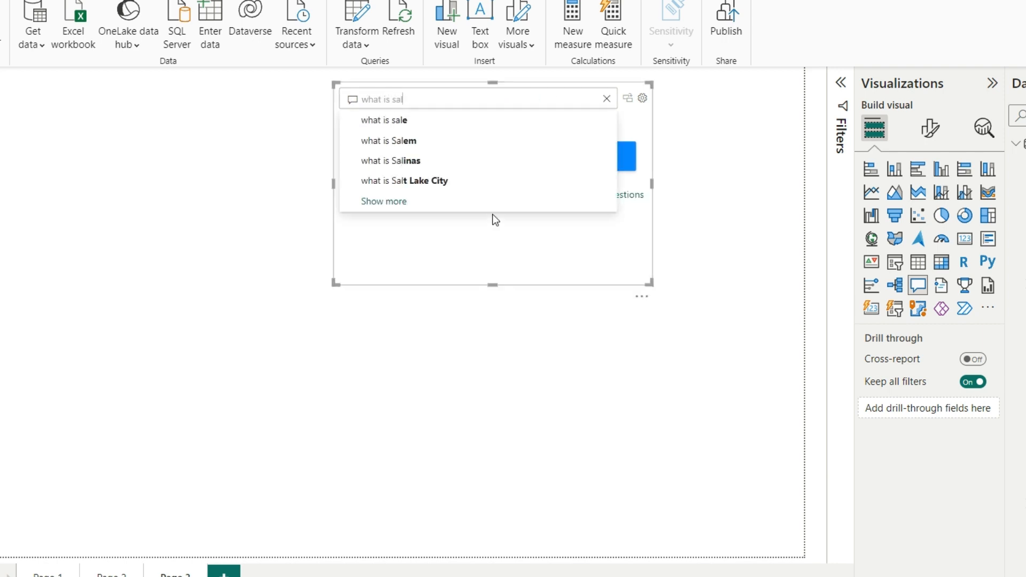
{"action": "left_click", "coordinate": [419, 123]}
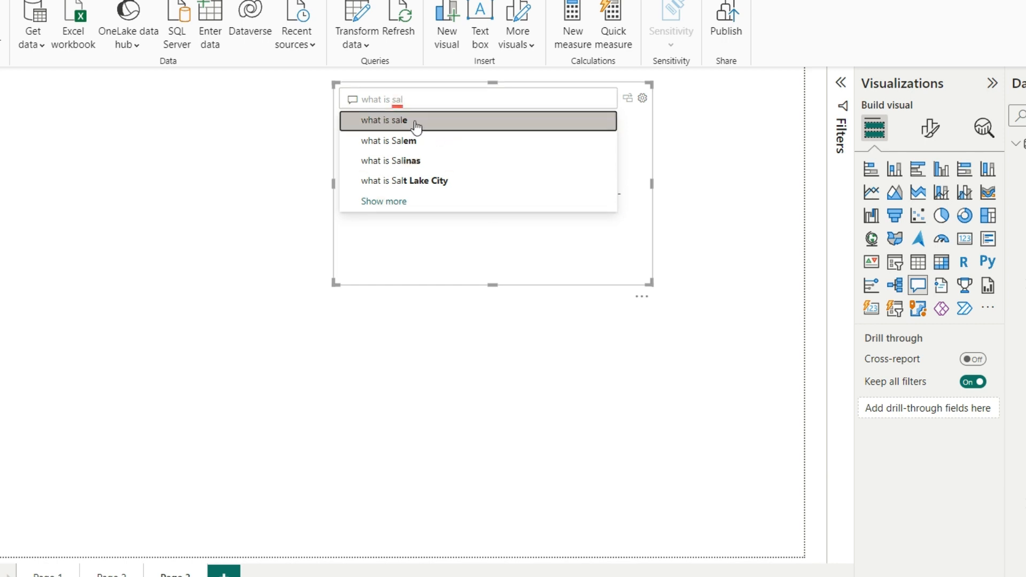
{"action": "left_click", "coordinate": [627, 100]}
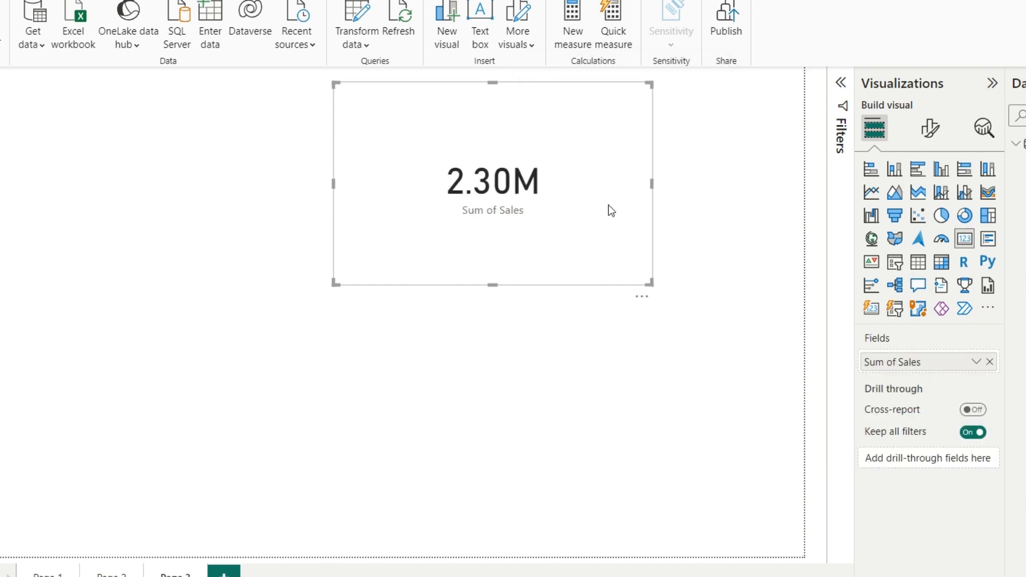
Step: Shift the Sum of Sales card toward the page's upper-right corner and give it a black visual border
{"action": "left_click_drag", "start_coordinate": [499, 146], "coordinate": [631, 140]}
{"action": "left_click", "coordinate": [930, 130]}
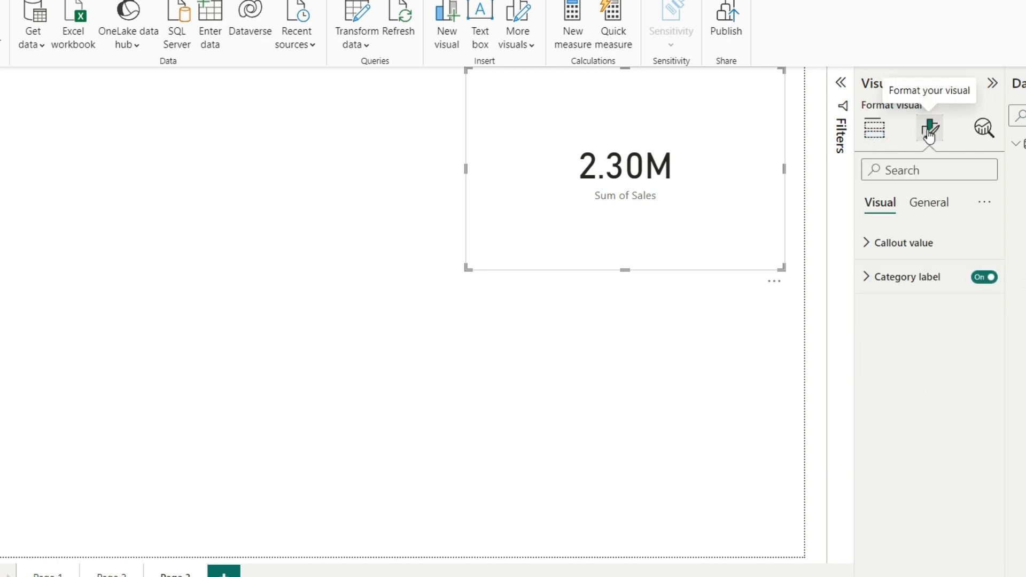
{"action": "left_click", "coordinate": [925, 214]}
{"action": "left_click", "coordinate": [903, 314]}
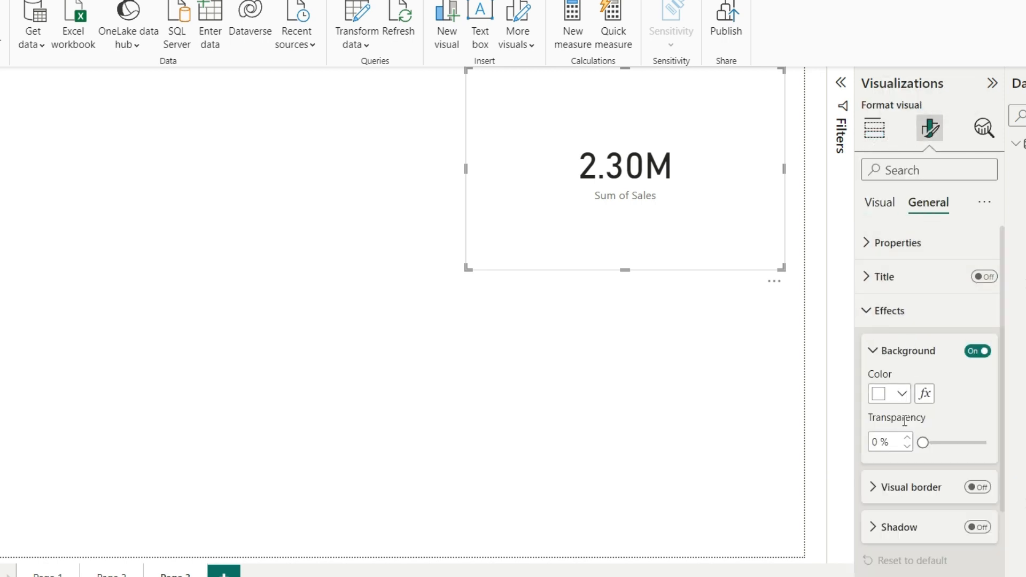
{"action": "left_click", "coordinate": [978, 487]}
{"action": "scroll", "coordinate": [911, 485], "scroll_direction": "down", "scroll_amount": 3}
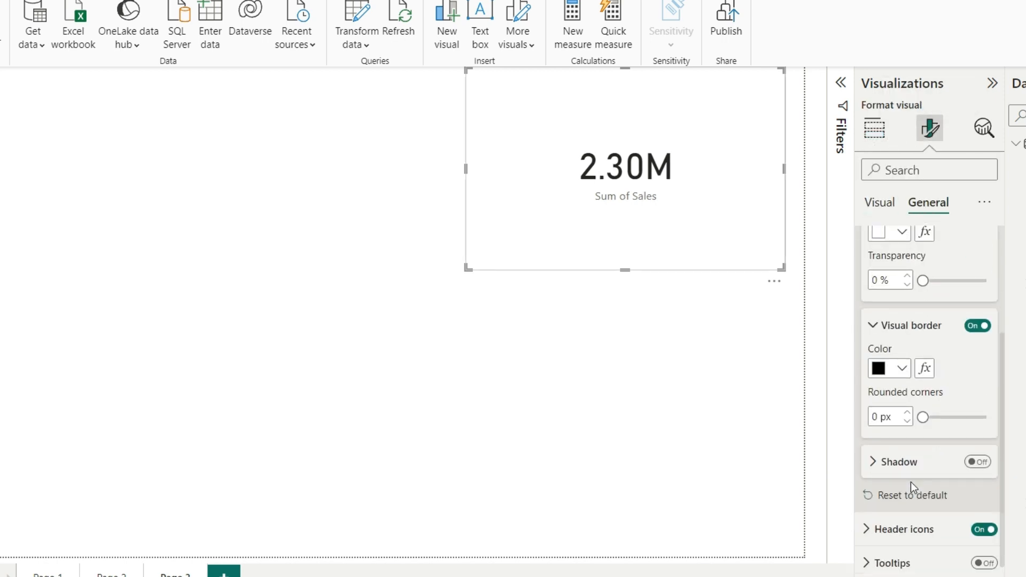
{"action": "left_click", "coordinate": [898, 371]}
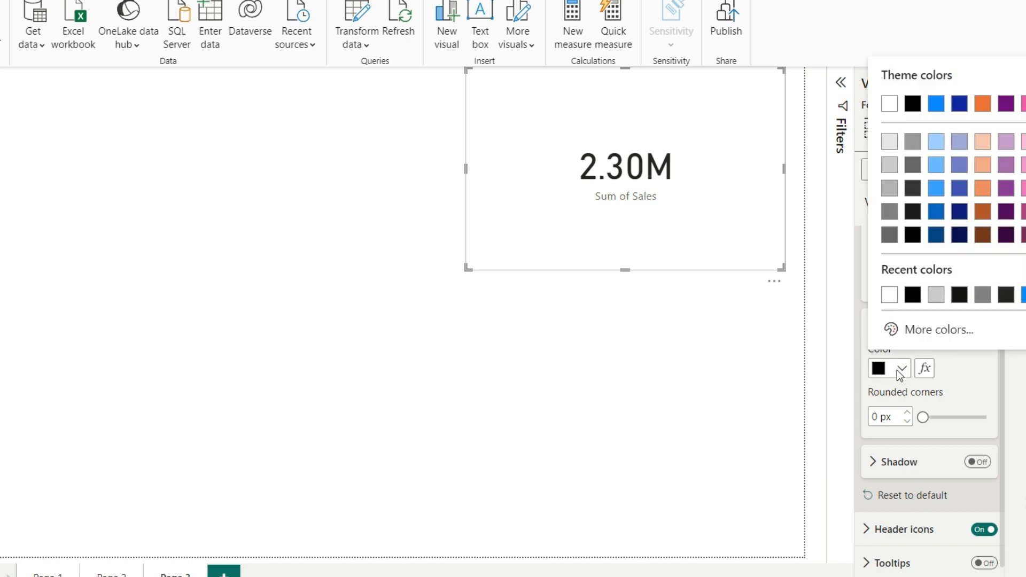
{"action": "left_click", "coordinate": [909, 297]}
Step: Move the Sum of Sales card flush into the page's upper-right corner and deselect it
{"action": "left_click", "coordinate": [656, 287]}
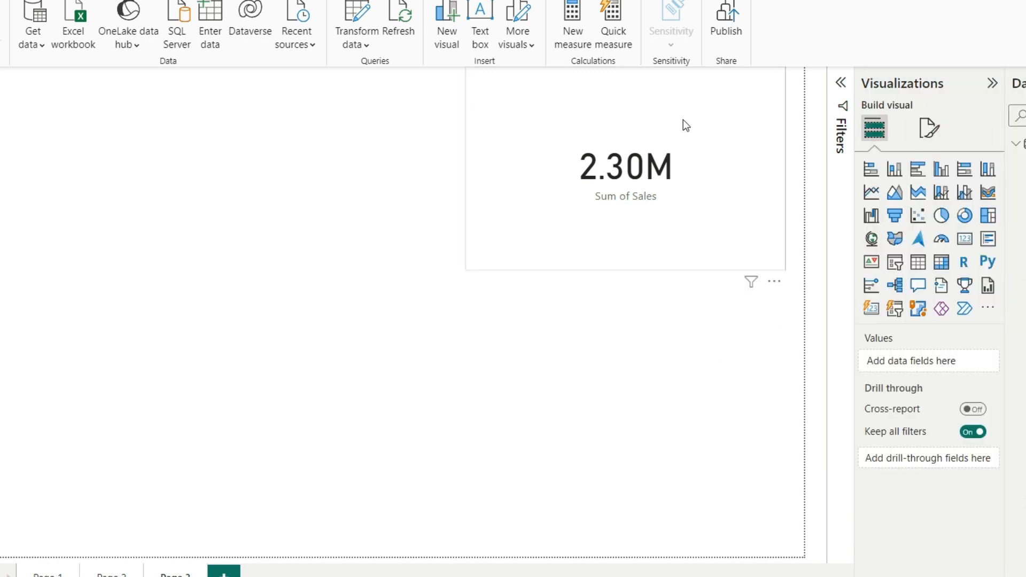
{"action": "left_click_drag", "start_coordinate": [723, 124], "coordinate": [741, 128]}
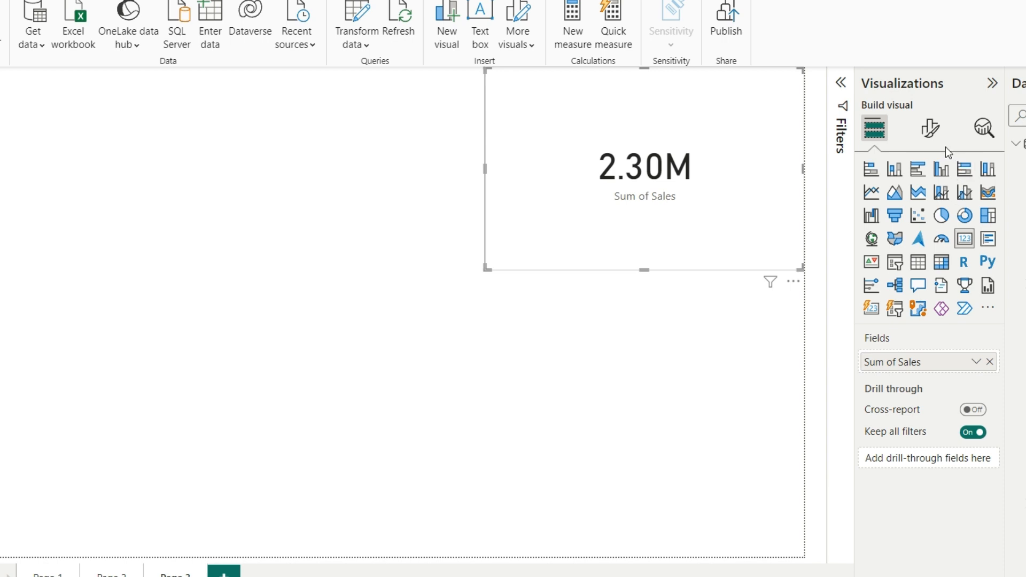
{"action": "left_click", "coordinate": [929, 129]}
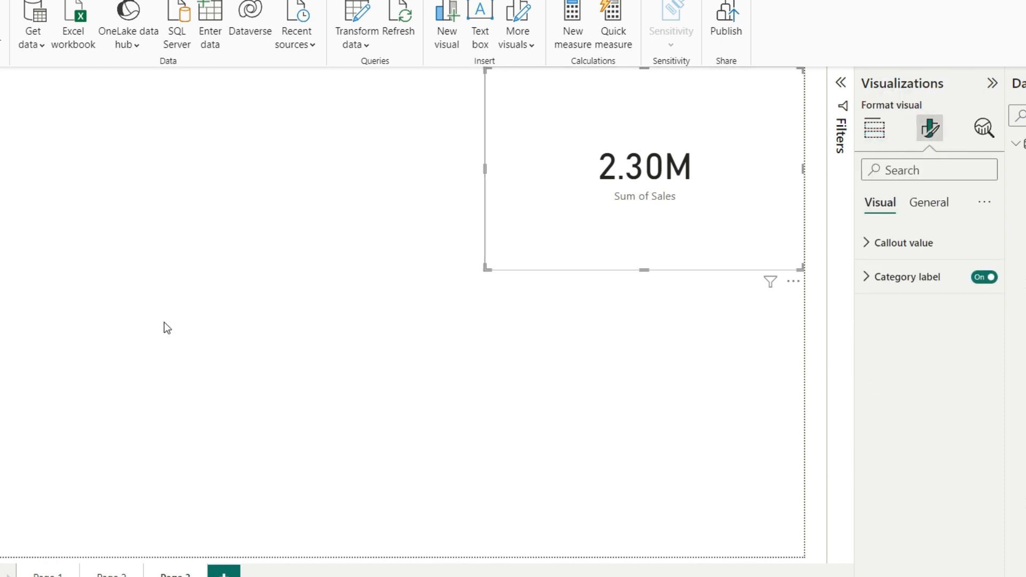
{"action": "left_click", "coordinate": [182, 214]}
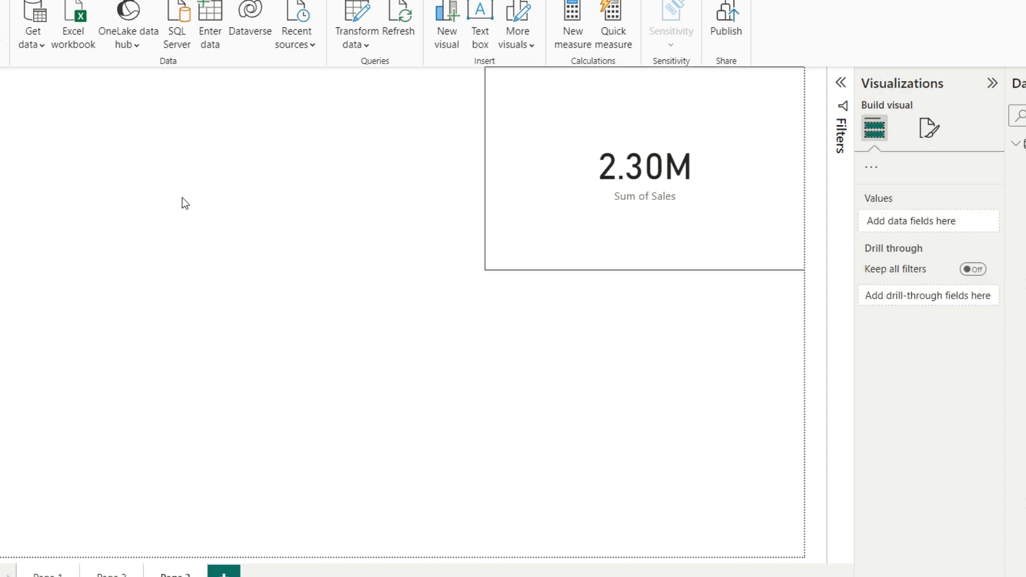
Step: Insert a second Q&A visual in the page's upper-left area and ask it for "category"
{"action": "double_click", "coordinate": [179, 164]}
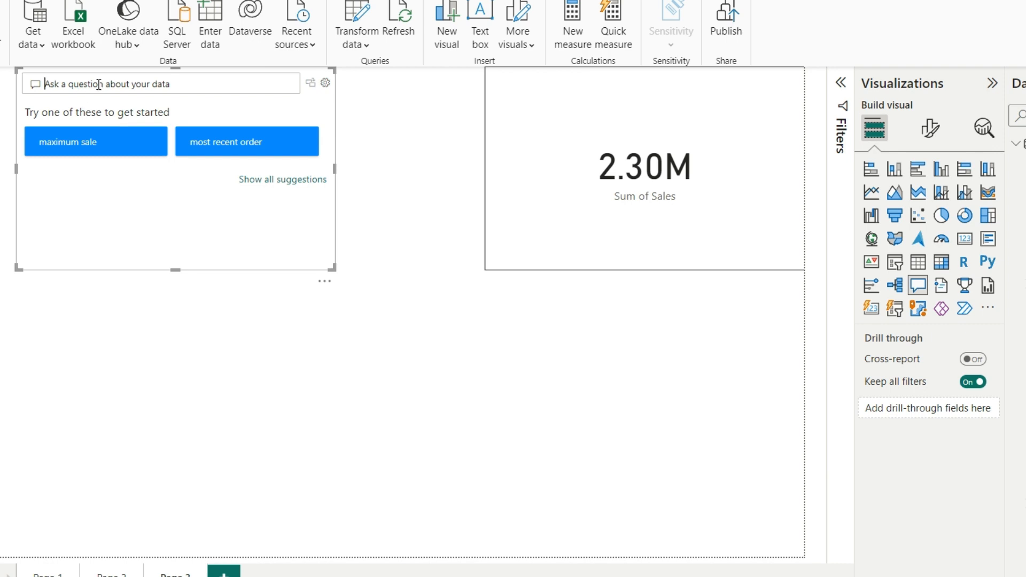
{"action": "type", "text": "cate"}
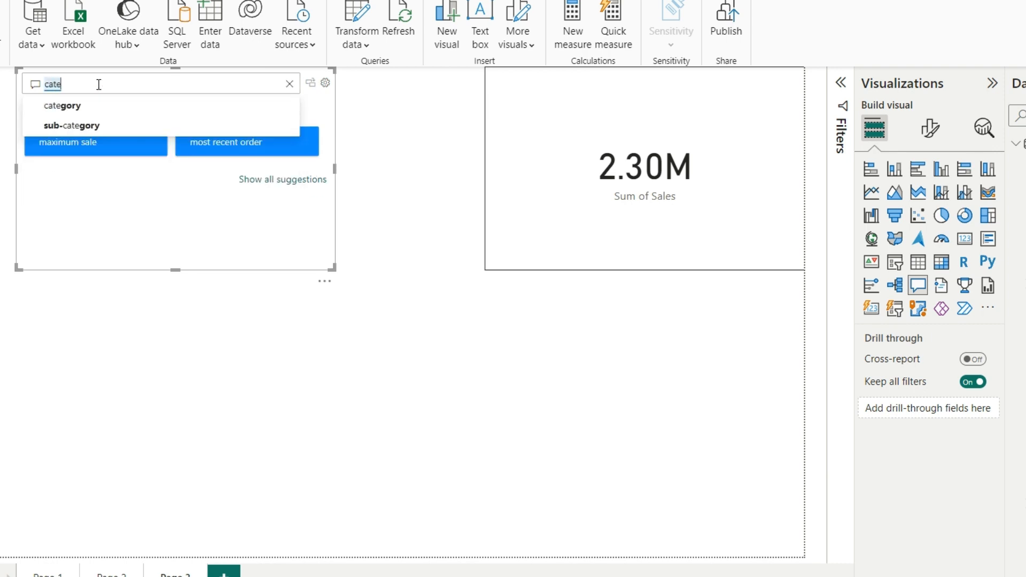
{"action": "type", "text": "g"}
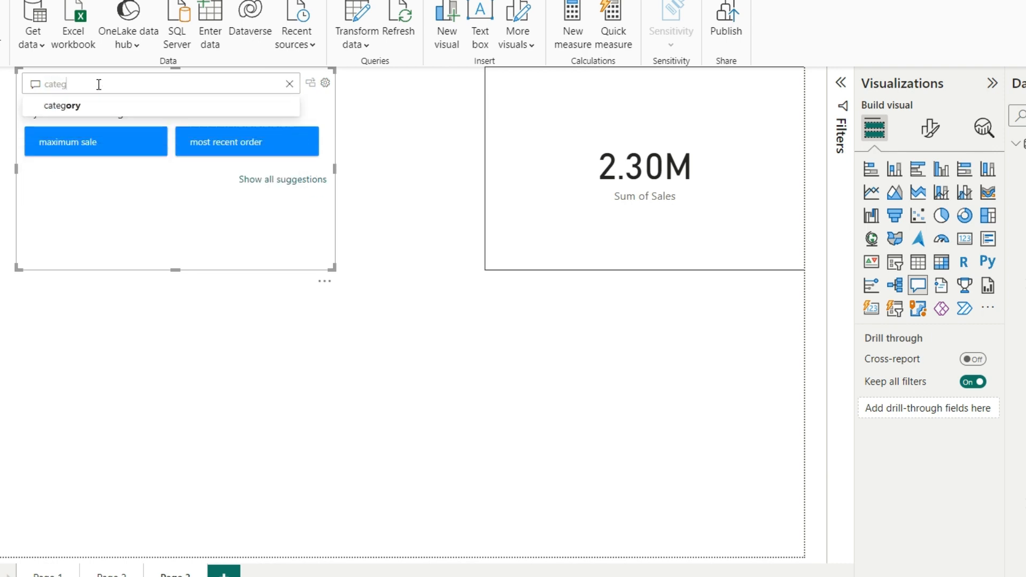
{"action": "key", "text": "Down"}
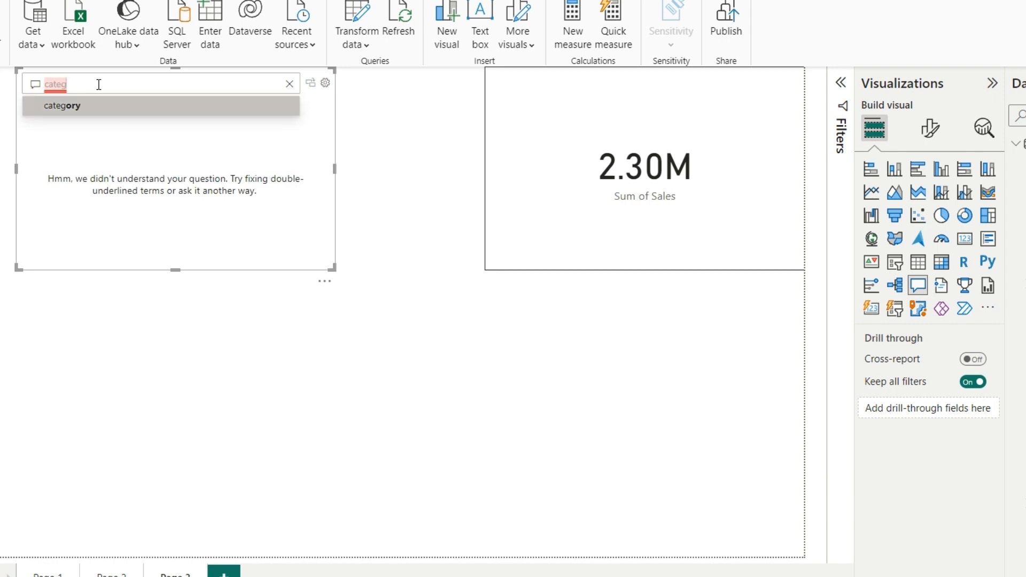
{"action": "key", "text": "Return"}
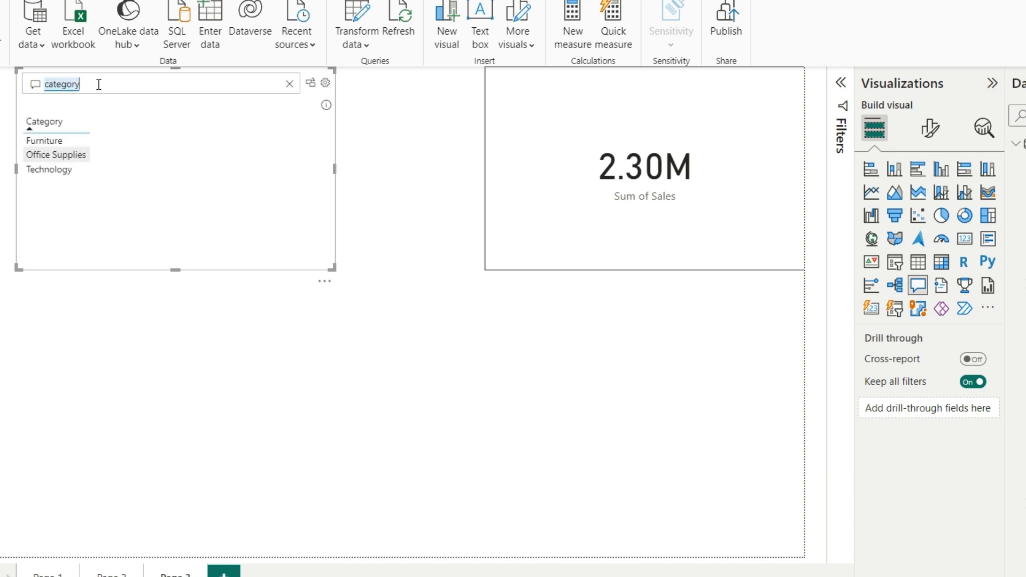
Step: Extend the question to "category sale" and turn the result into a standard bar chart
{"action": "left_click", "coordinate": [100, 84]}
{"action": "type", "text": "sale"}
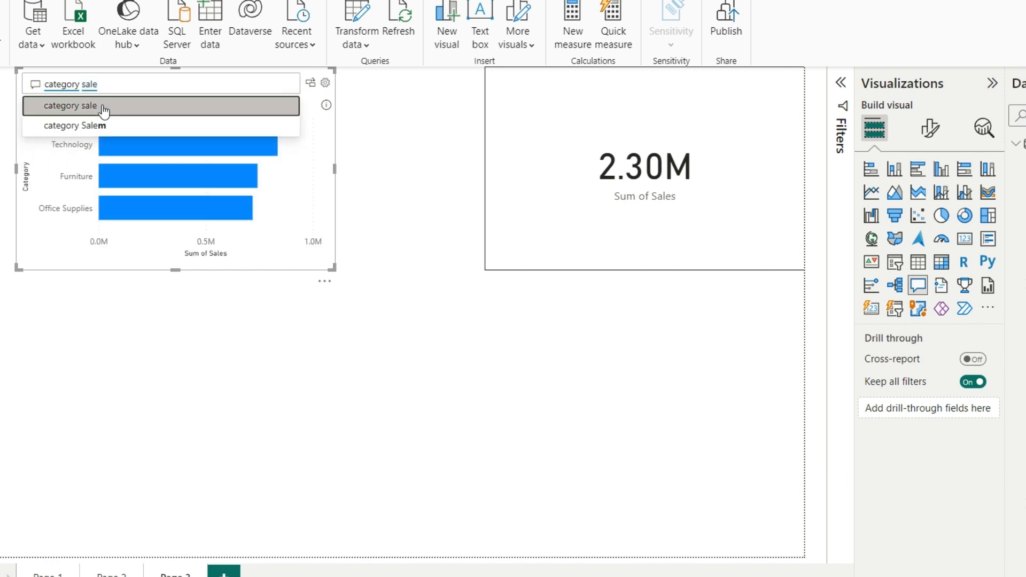
{"action": "left_click", "coordinate": [103, 110]}
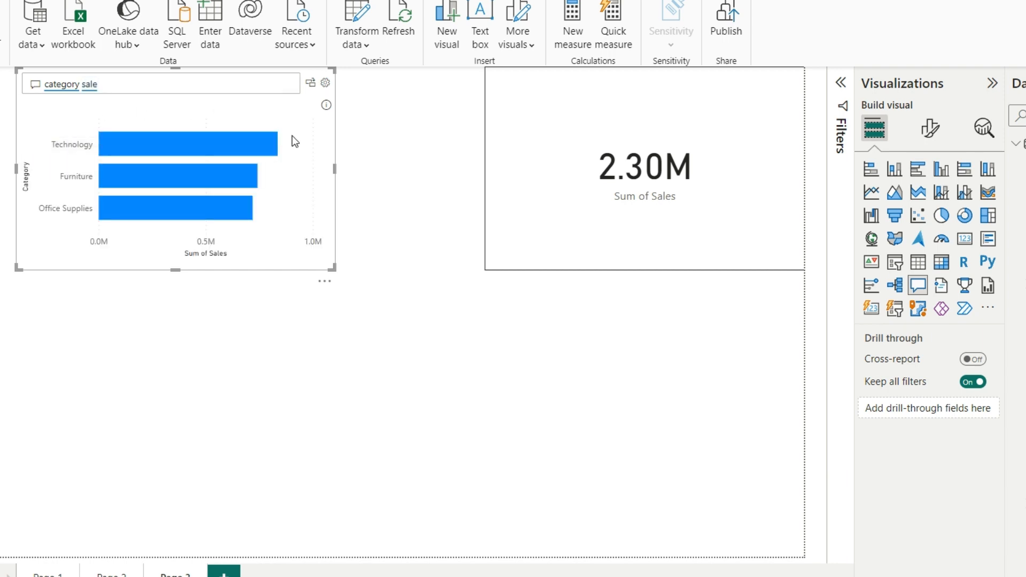
{"action": "left_click", "coordinate": [311, 88]}
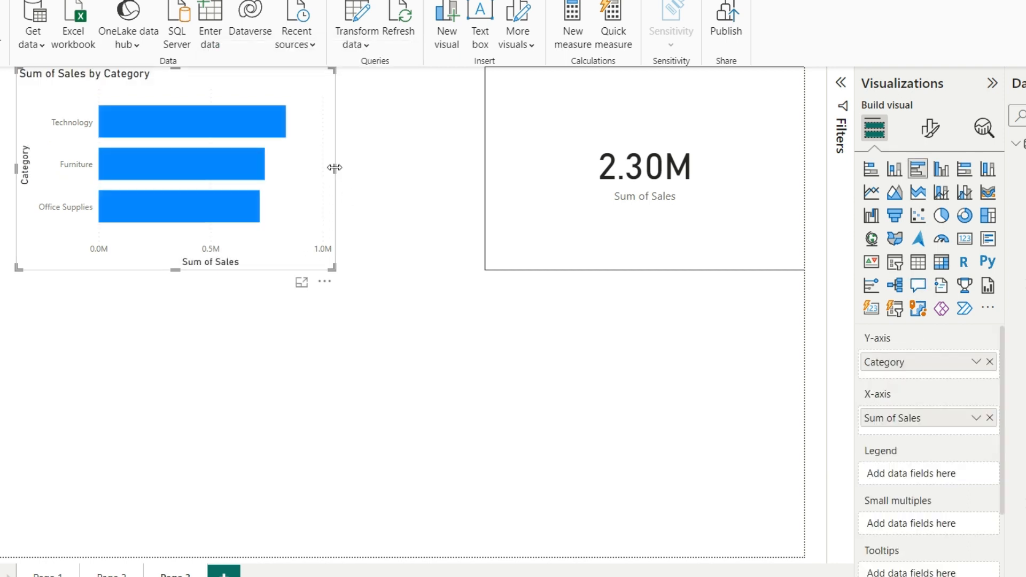
Step: Move the Sum of Sales by Category chart against the Sum of Sales card and copy the card's border formatting onto it with Format painter
{"action": "left_click_drag", "start_coordinate": [283, 88], "coordinate": [431, 100]}
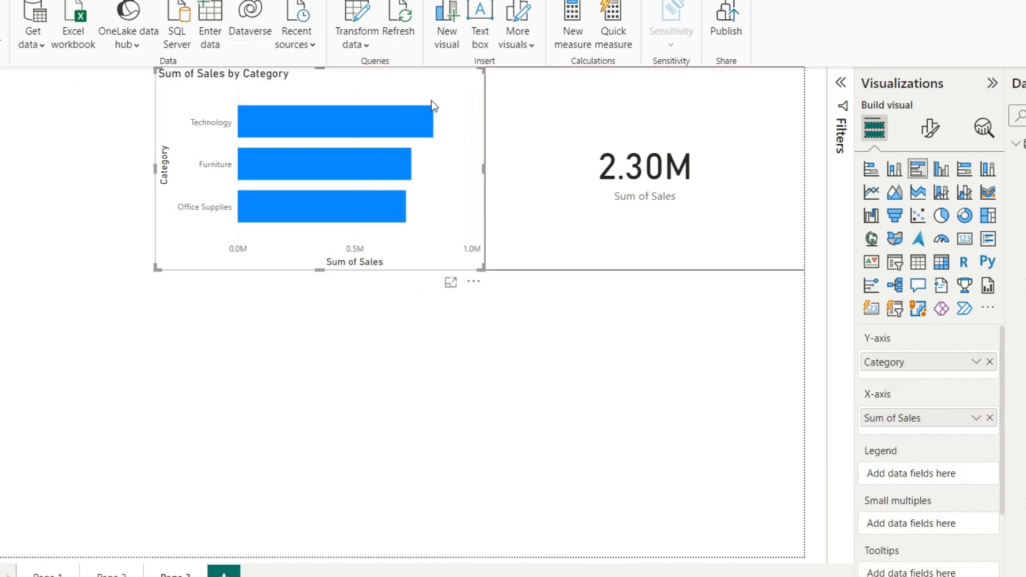
{"action": "left_click", "coordinate": [533, 150]}
{"action": "left_click", "coordinate": [2, 42]}
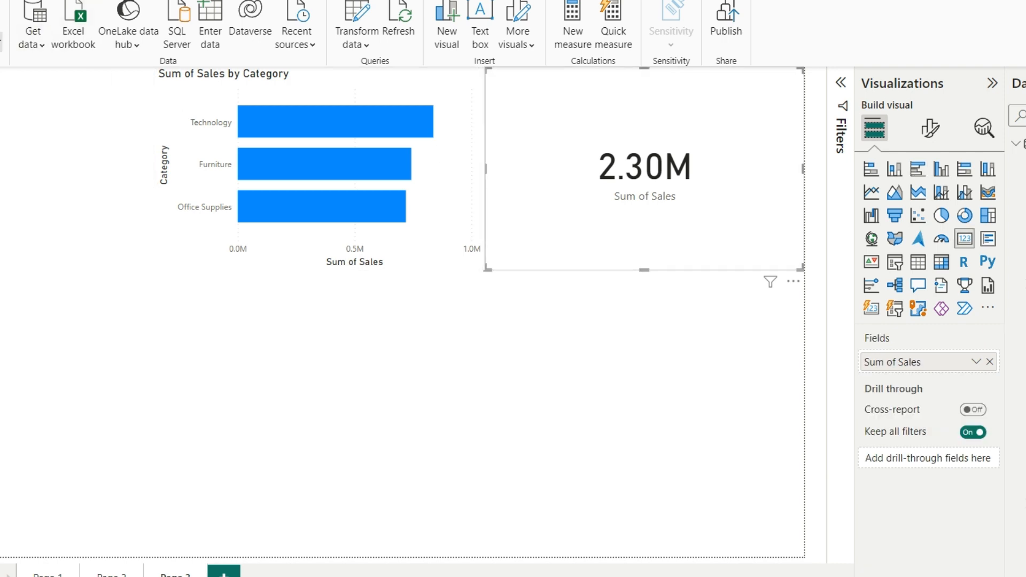
{"action": "left_click", "coordinate": [449, 107]}
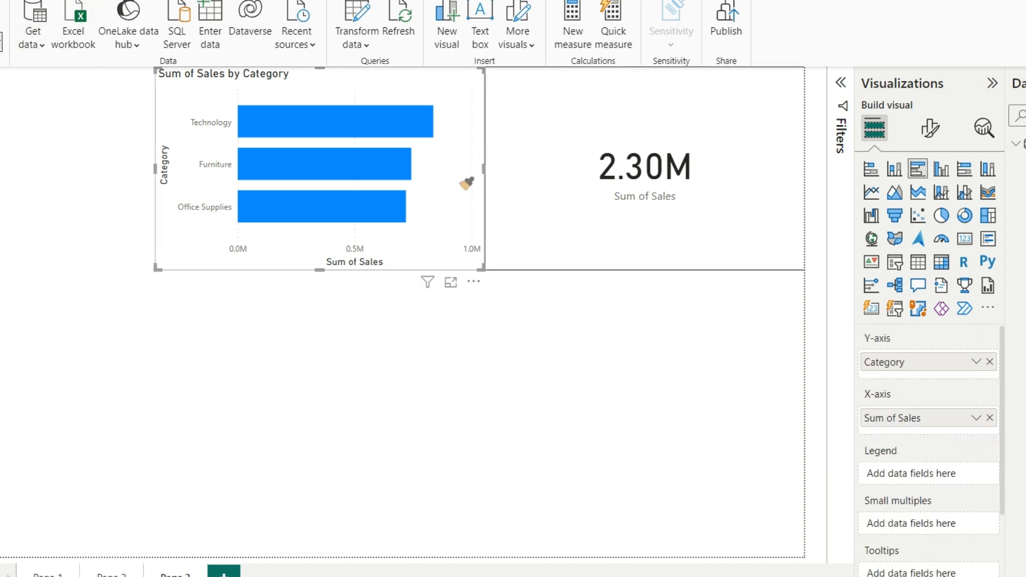
{"action": "left_click", "coordinate": [502, 354]}
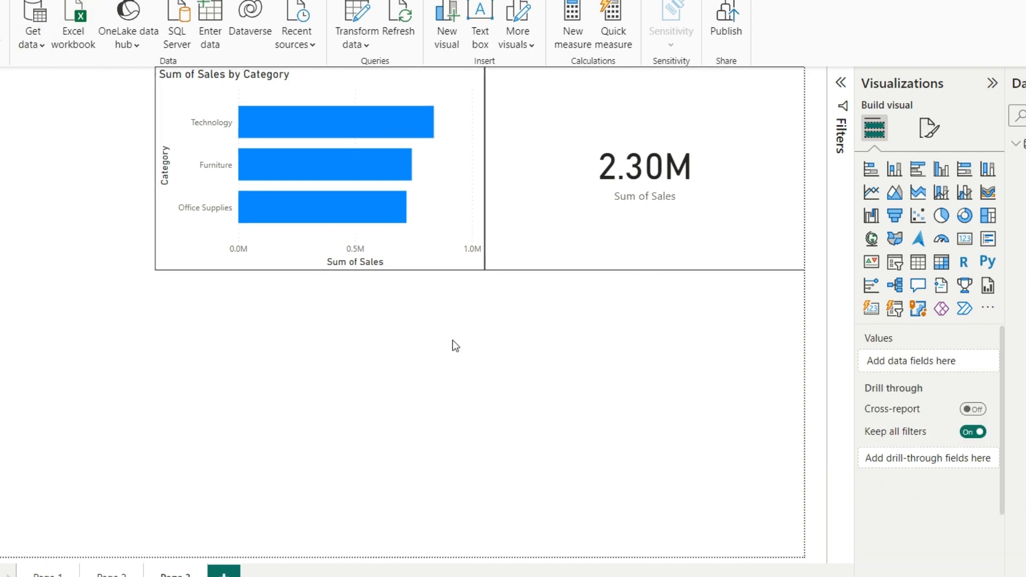
Step: Insert a Q&A visual below the Sum of Sales by Category chart and ask it for "profit by category"
{"action": "double_click", "coordinate": [283, 348]}
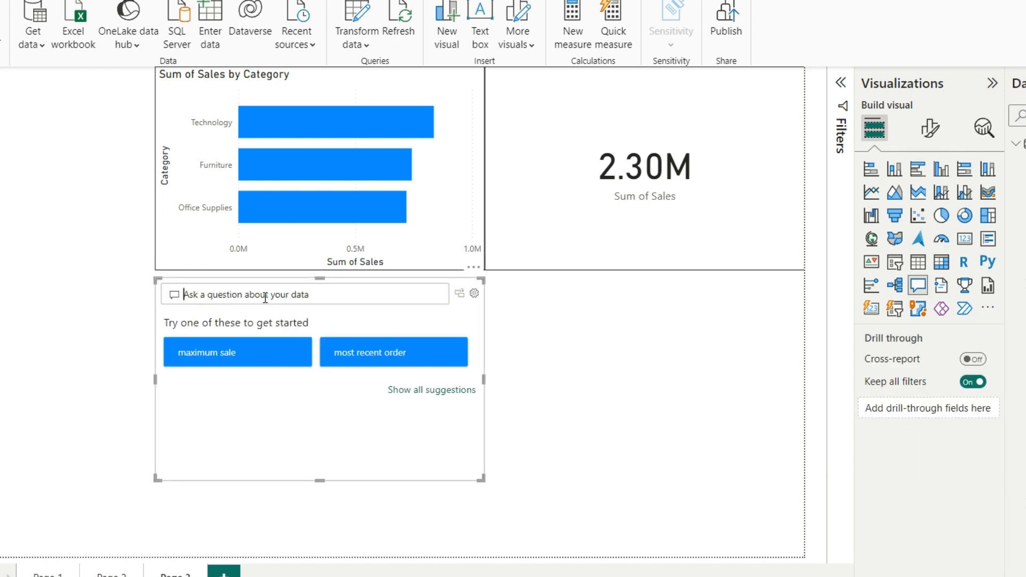
{"action": "type", "text": "p"}
{"action": "key", "text": "BackSpace"}
{"action": "type", "text": "pr"}
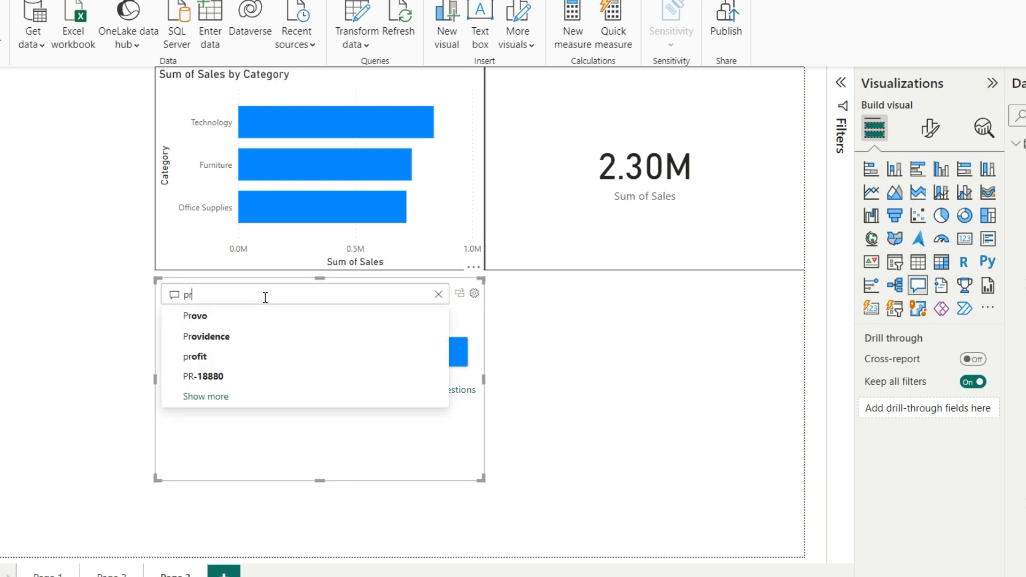
{"action": "type", "text": "ofit by"}
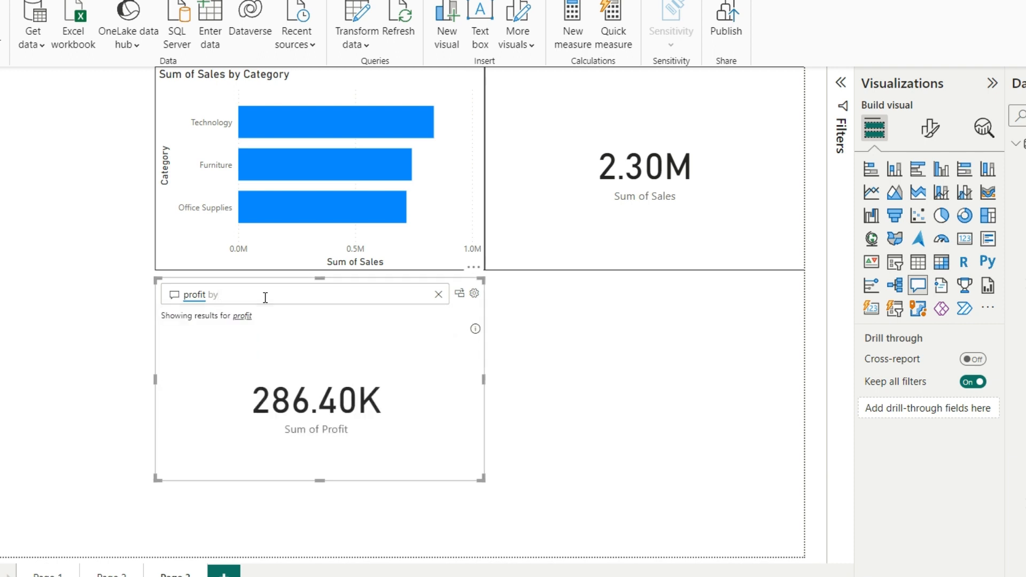
{"action": "type", "text": " cate"}
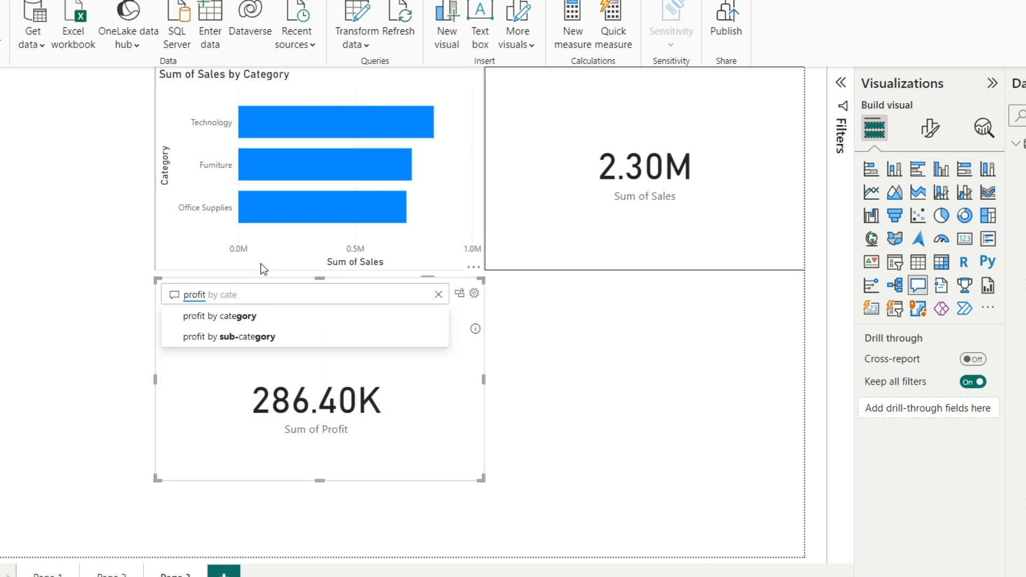
{"action": "left_click", "coordinate": [232, 316]}
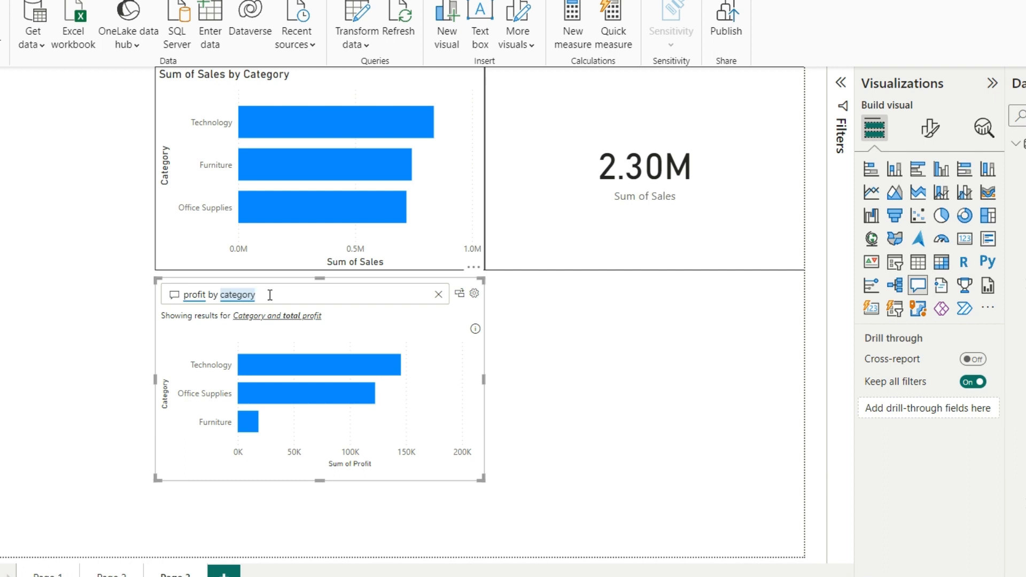
Step: Change the question to "profit by order region" and turn the result into a standard bar chart
{"action": "key", "text": "BackSpace"}
{"action": "key", "text": "BackSpace"}
{"action": "key", "text": "BackSpace"}
{"action": "key", "text": "BackSpace"}
{"action": "key", "text": "BackSpace"}
{"action": "key", "text": "BackSpace"}
{"action": "key", "text": "BackSpace"}
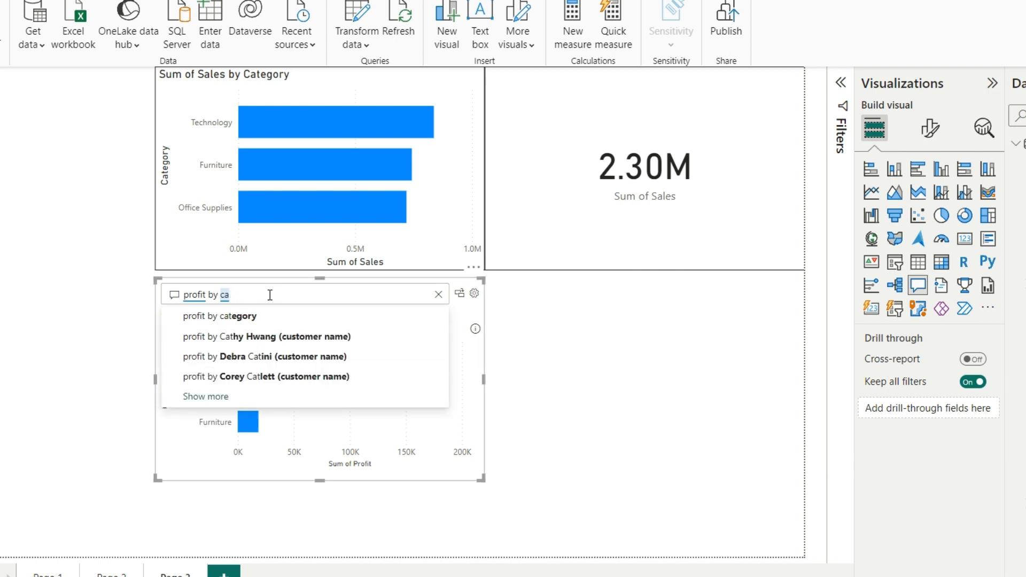
{"action": "key", "text": "BackSpace"}
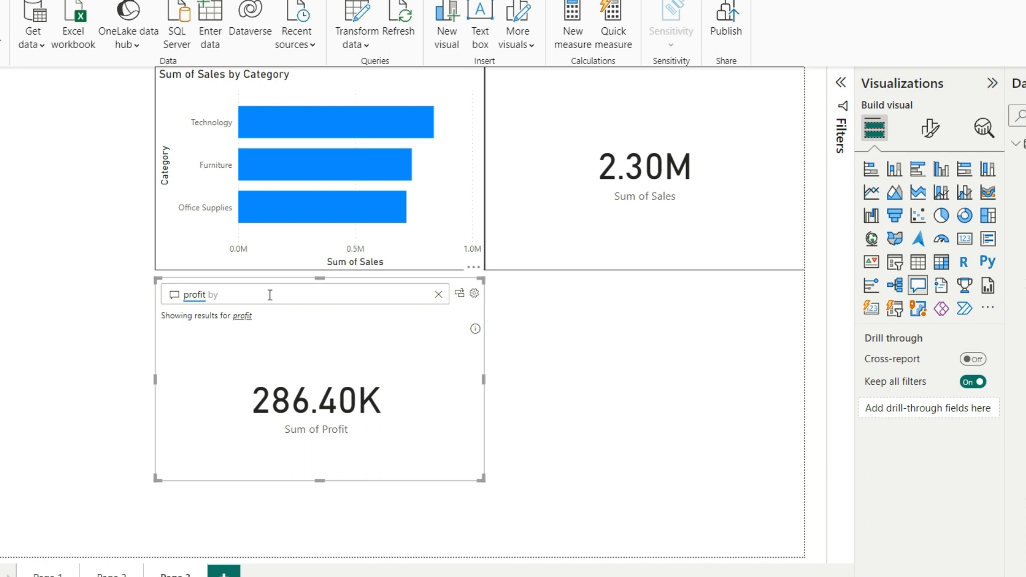
{"action": "type", "text": "reg"}
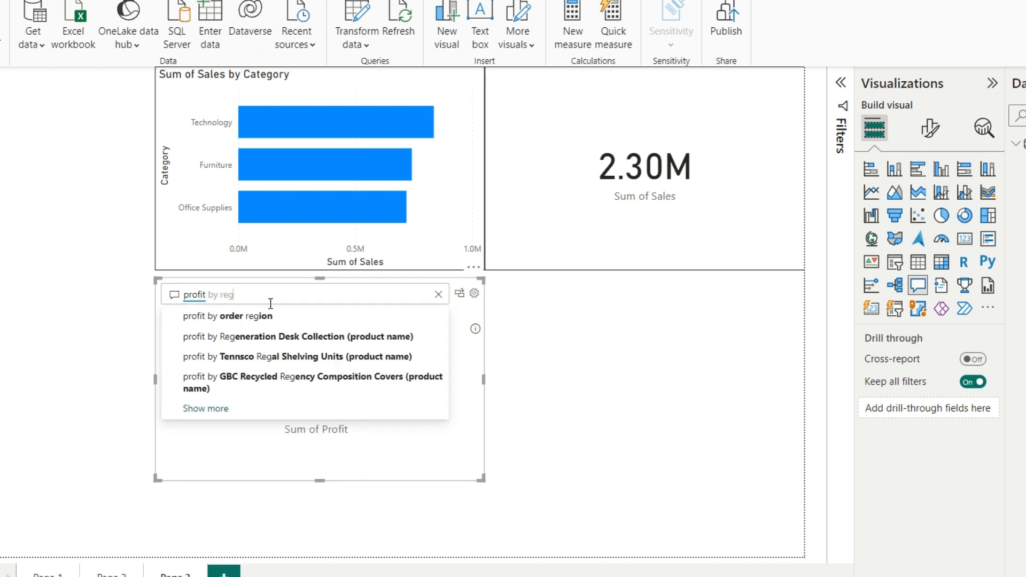
{"action": "left_click", "coordinate": [257, 316]}
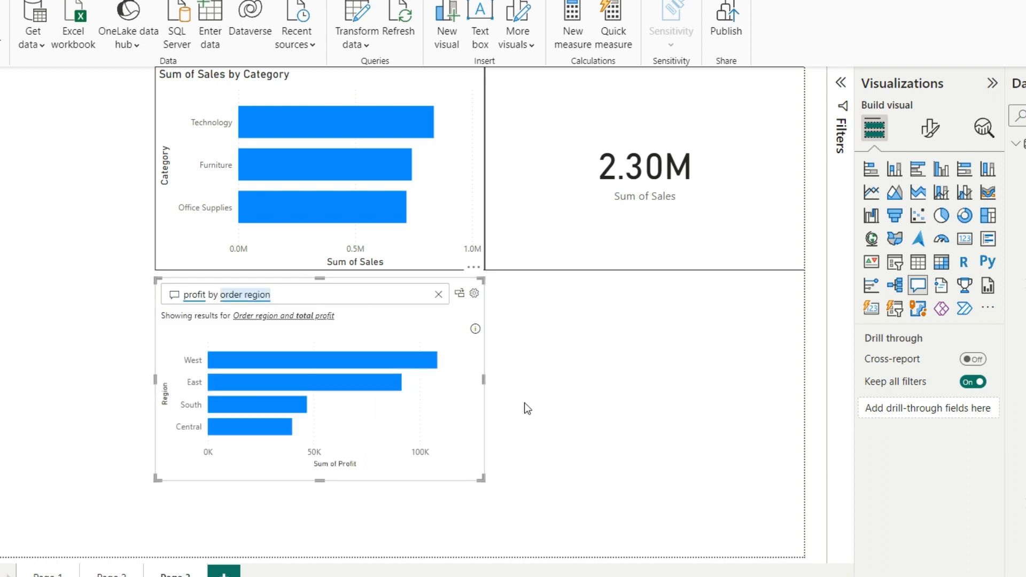
{"action": "left_click", "coordinate": [459, 293]}
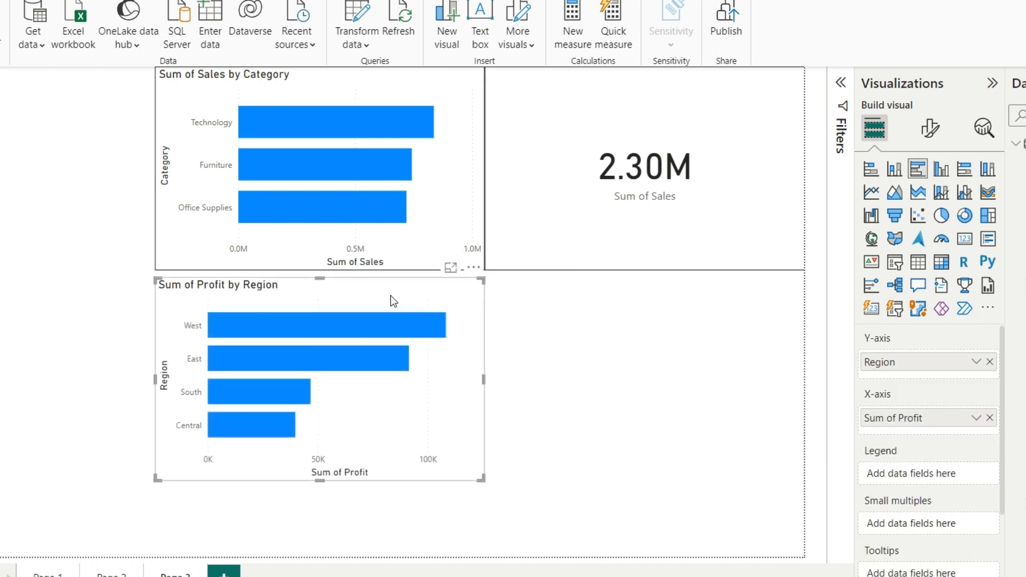
Step: Move the Sum of Profit by Region chart directly below the Sum of Sales card and copy the card's border formatting onto it
{"action": "left_click_drag", "start_coordinate": [391, 296], "coordinate": [717, 287]}
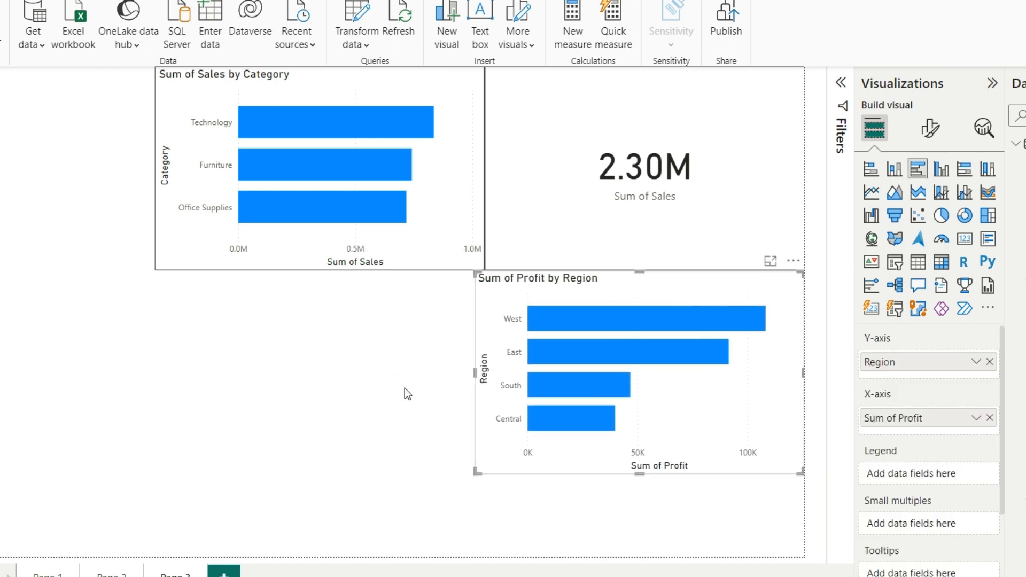
{"action": "left_click", "coordinate": [559, 207]}
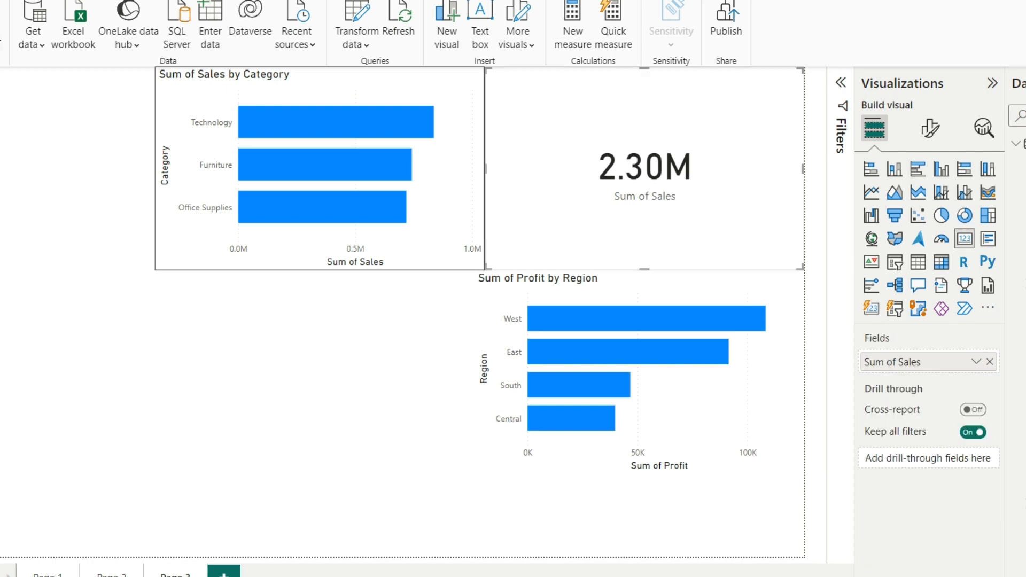
{"action": "left_click", "coordinate": [2, 42]}
{"action": "left_click", "coordinate": [625, 405]}
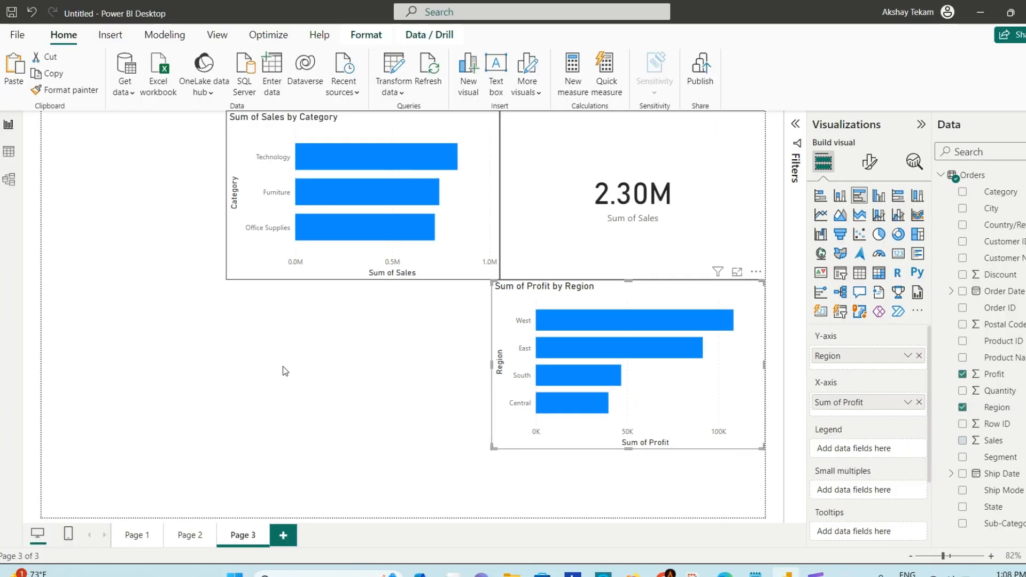
{"action": "left_click", "coordinate": [223, 375]}
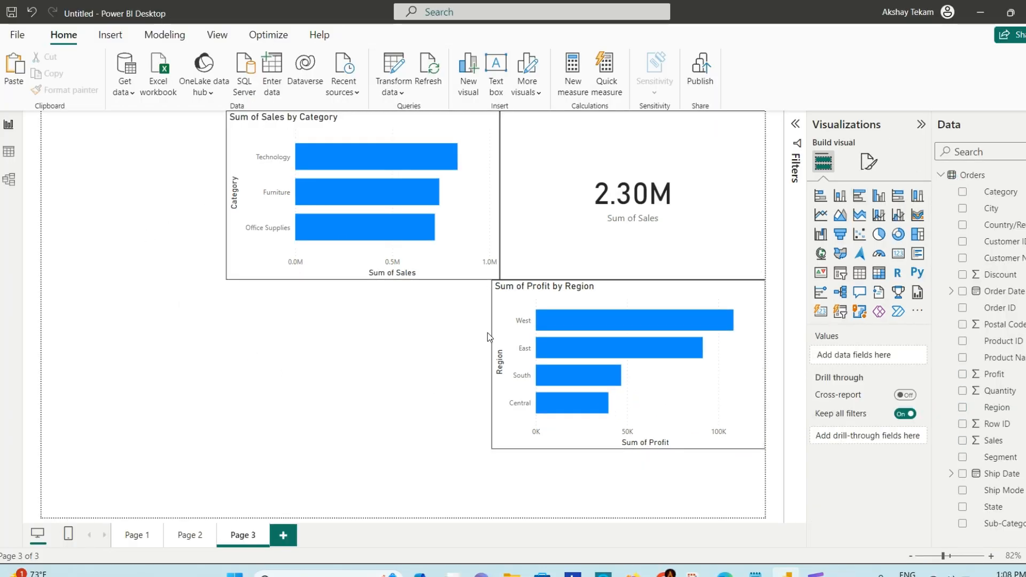
Step: Apply the dark Innovate theme to the report
{"action": "left_click", "coordinate": [217, 34]}
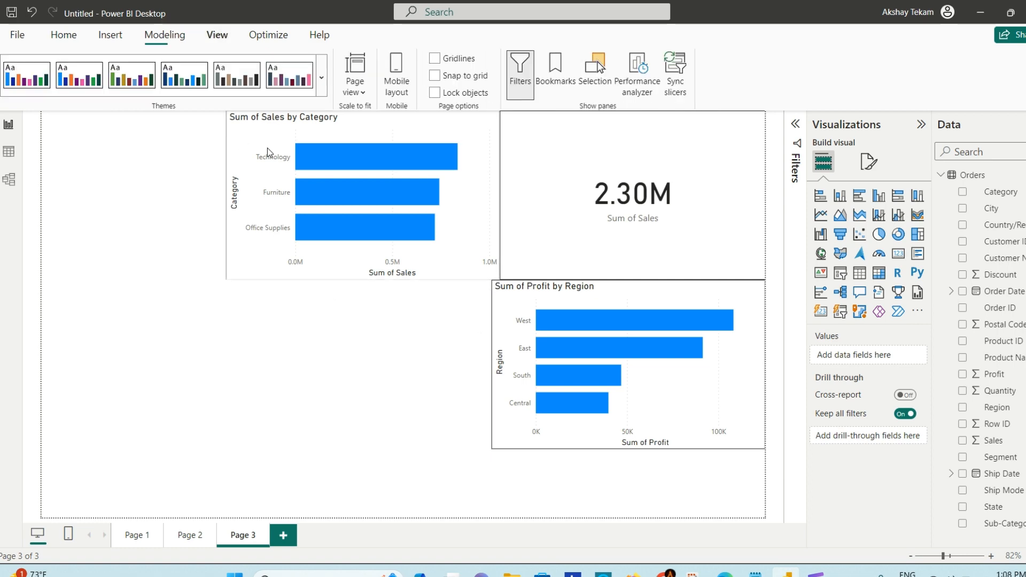
{"action": "left_click", "coordinate": [322, 77]}
{"action": "scroll", "coordinate": [119, 245], "scroll_direction": "down", "scroll_amount": 2}
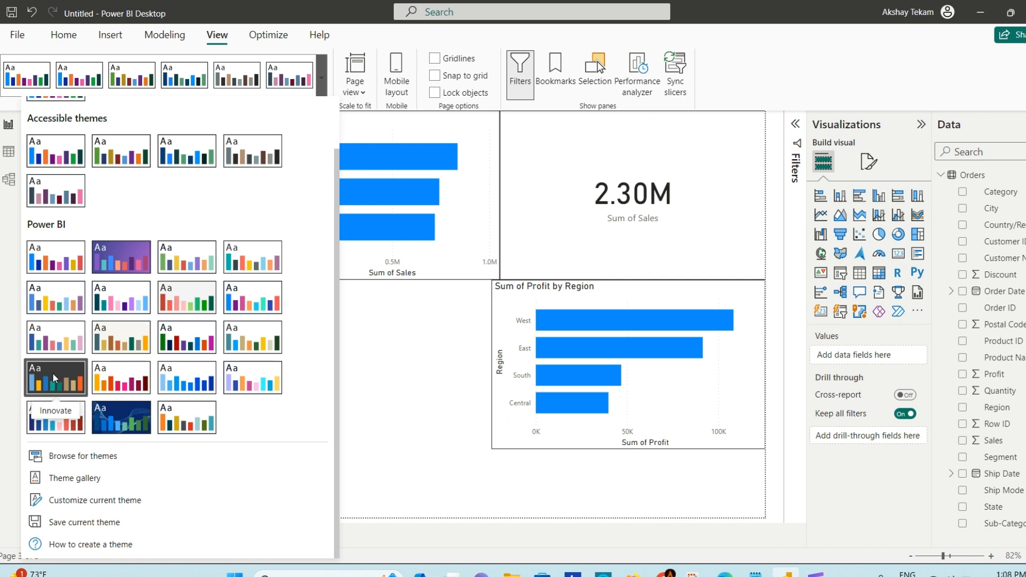
{"action": "left_click", "coordinate": [352, 244]}
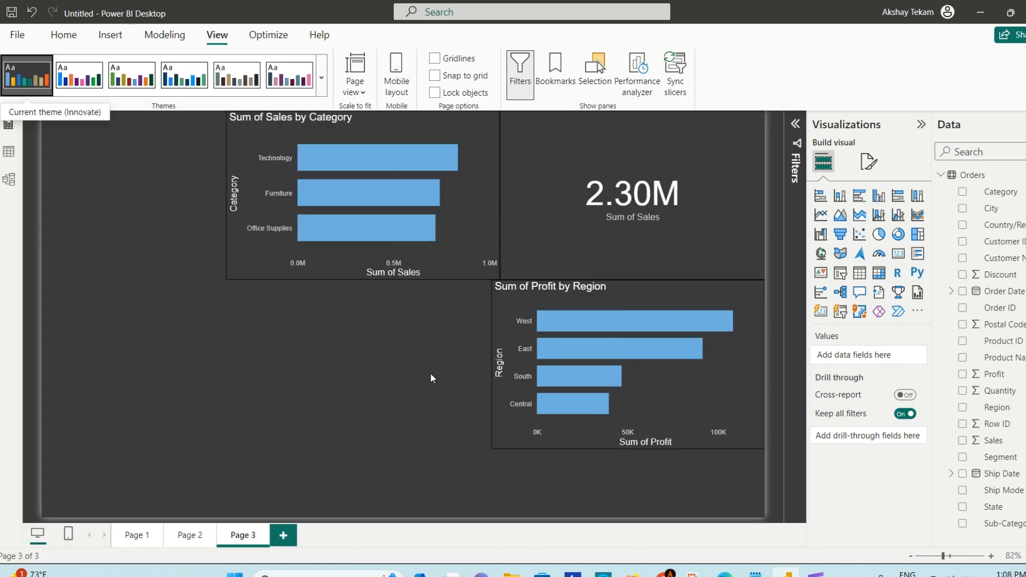